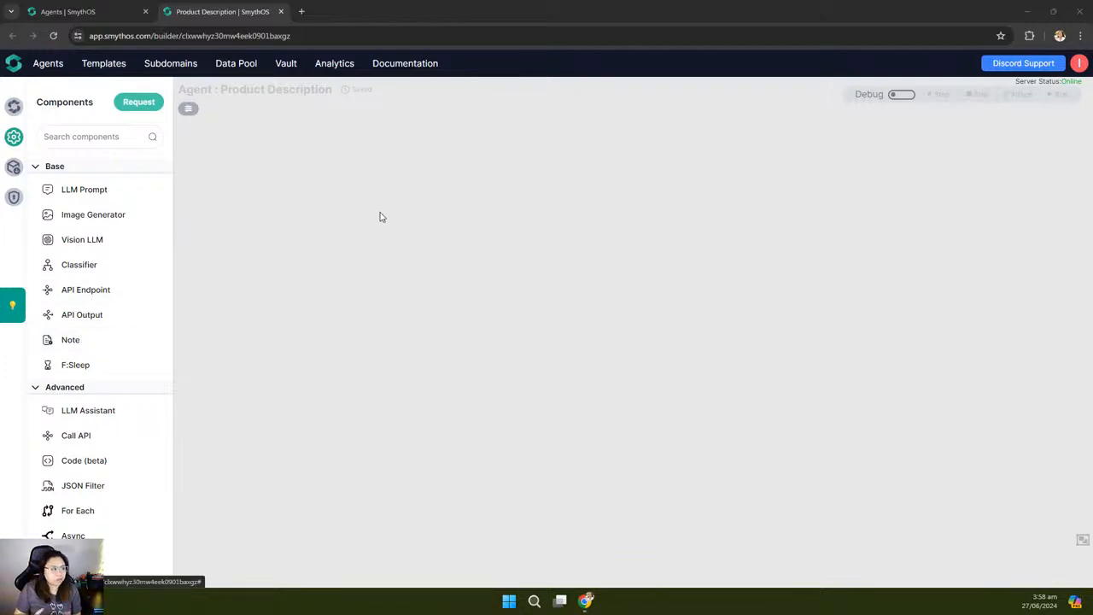
left_click(14, 106)
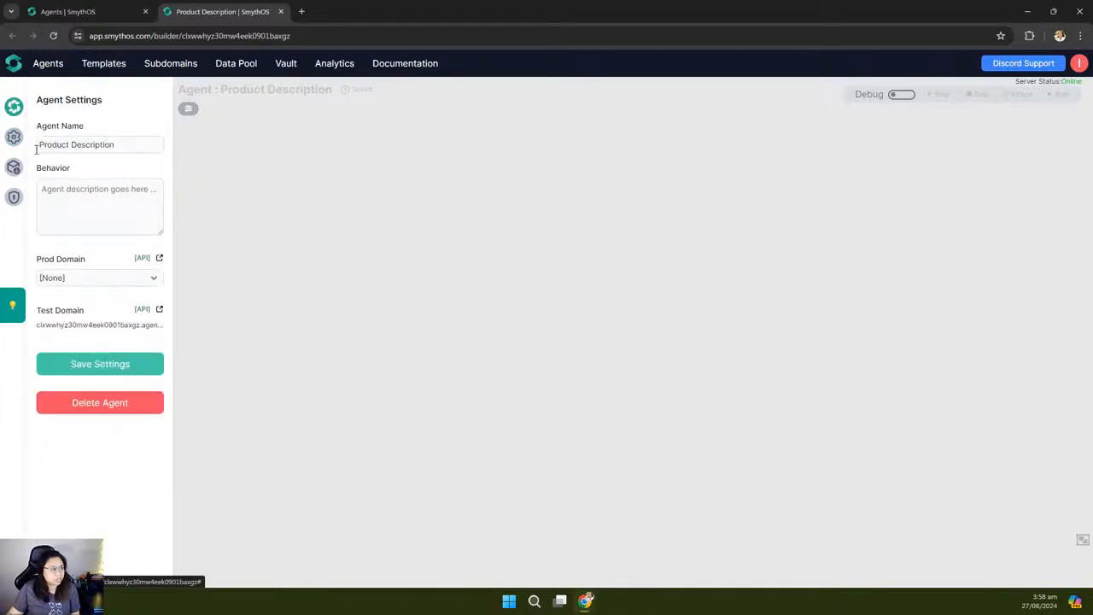
left_click(13, 138)
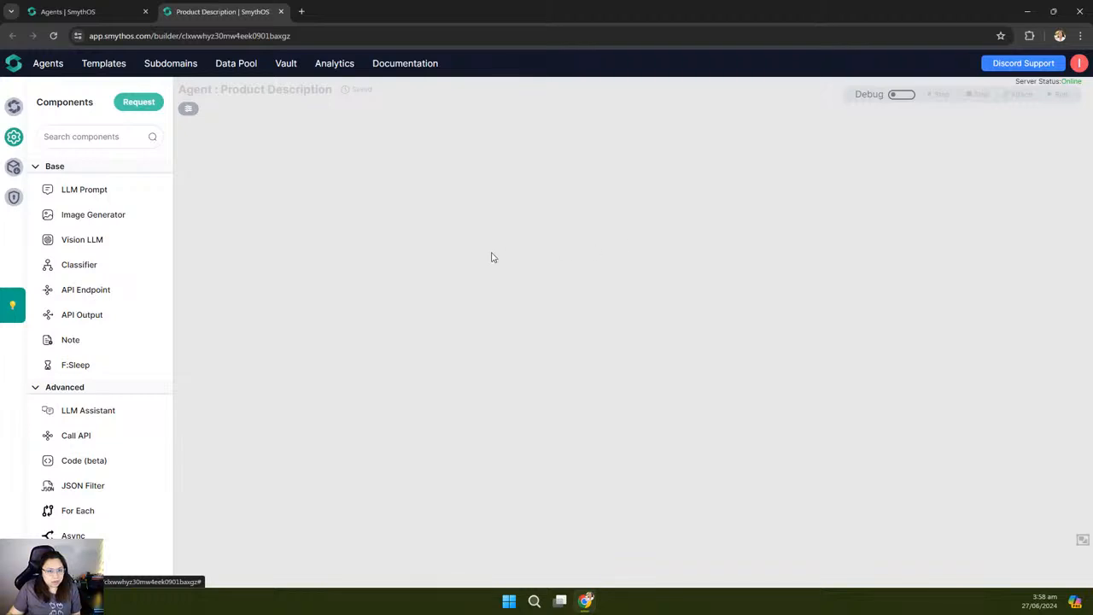
Step: Add a Vision LLM component to the middle of the empty agent canvas
left_click_drag(89, 238, 585, 244)
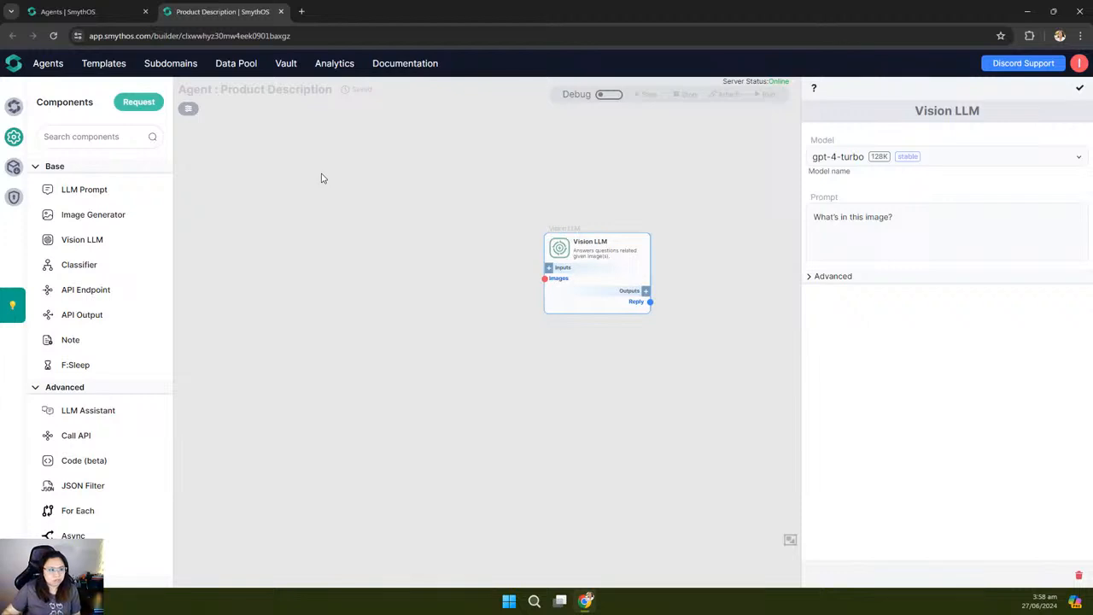
left_click_drag(444, 251, 383, 237)
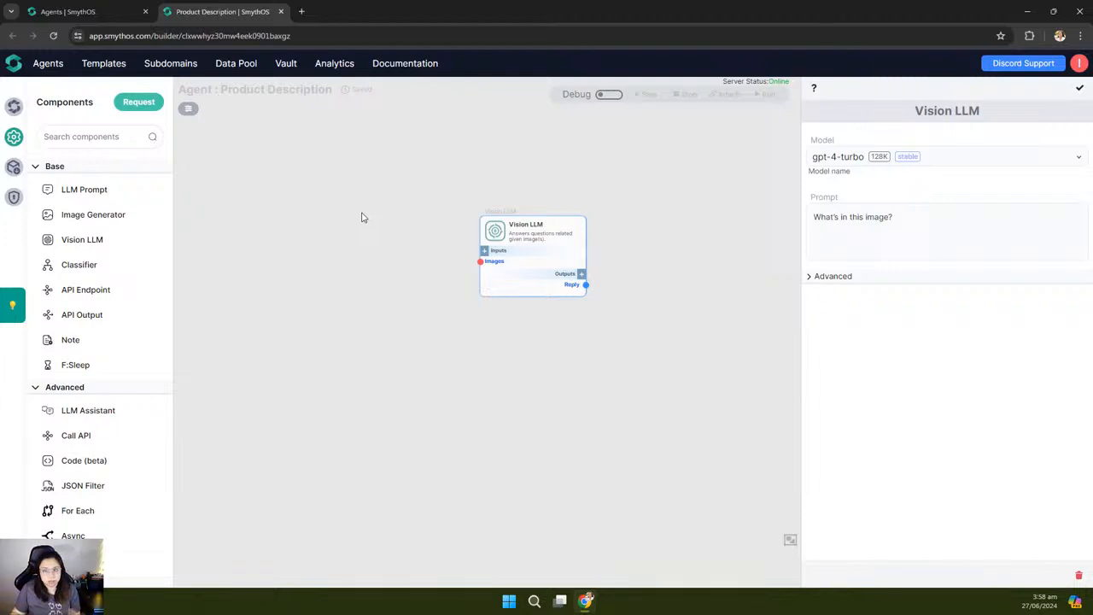
left_click_drag(403, 231, 409, 217)
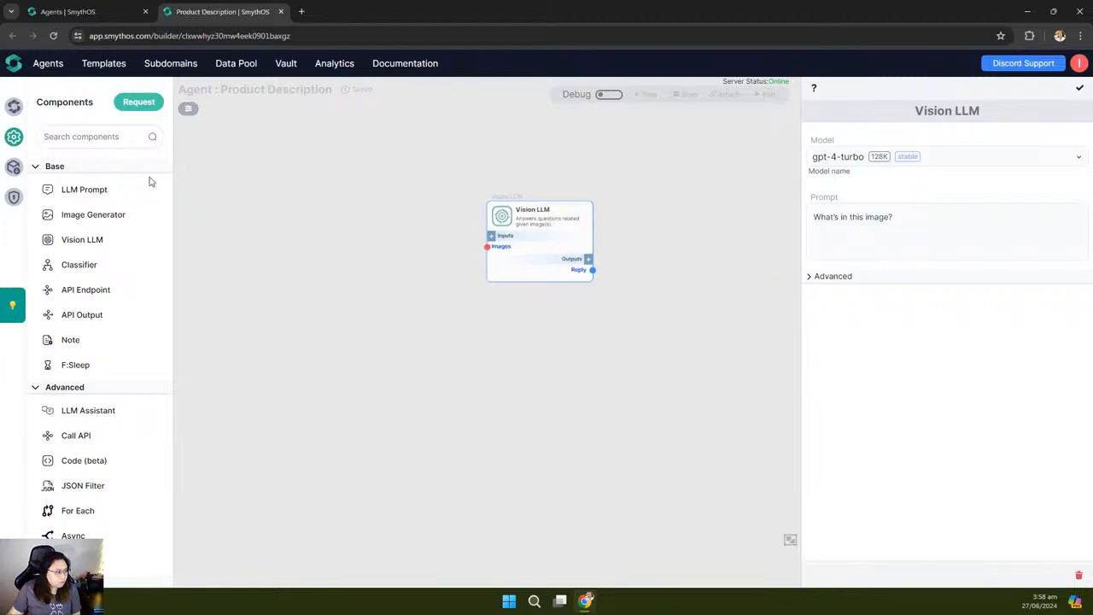
Step: Add an LLM Prompt component to the canvas, below and to the right of the Vision LLM component
left_click_drag(76, 189, 715, 305)
left_click_drag(600, 351, 559, 357)
left_click_drag(660, 325, 635, 321)
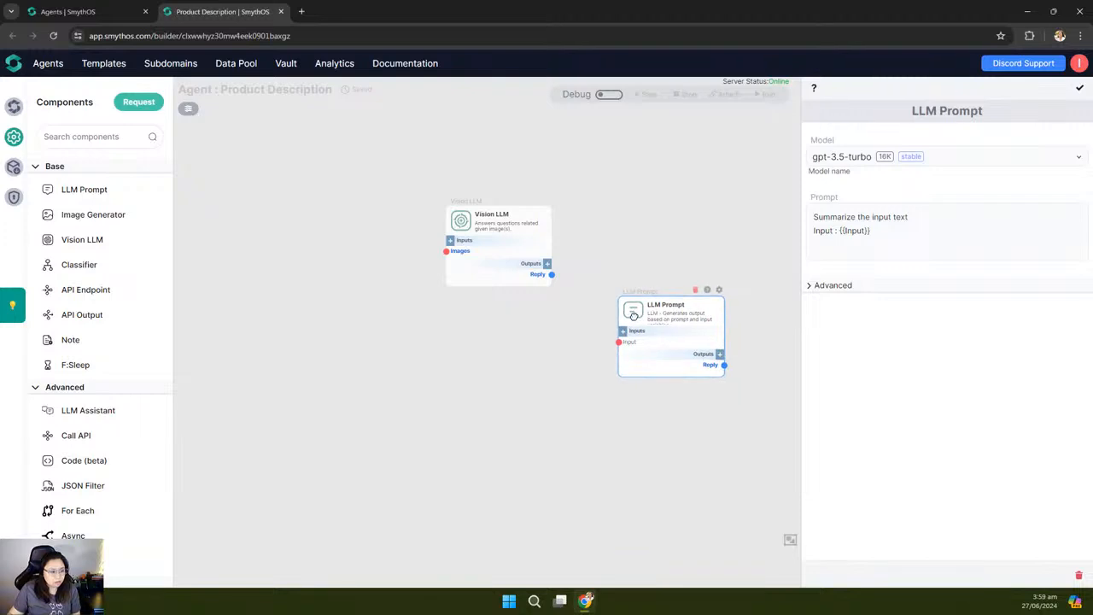
left_click_drag(648, 242, 656, 220)
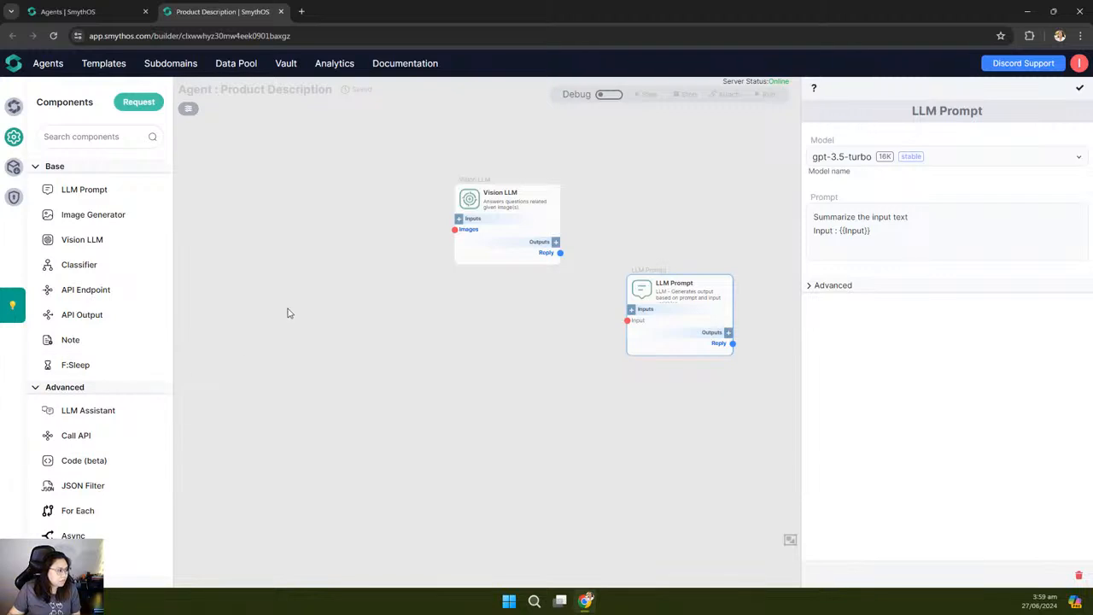
Step: Add an API Endpoint component to the canvas, to the left of the Vision LLM component
left_click_drag(93, 296, 344, 300)
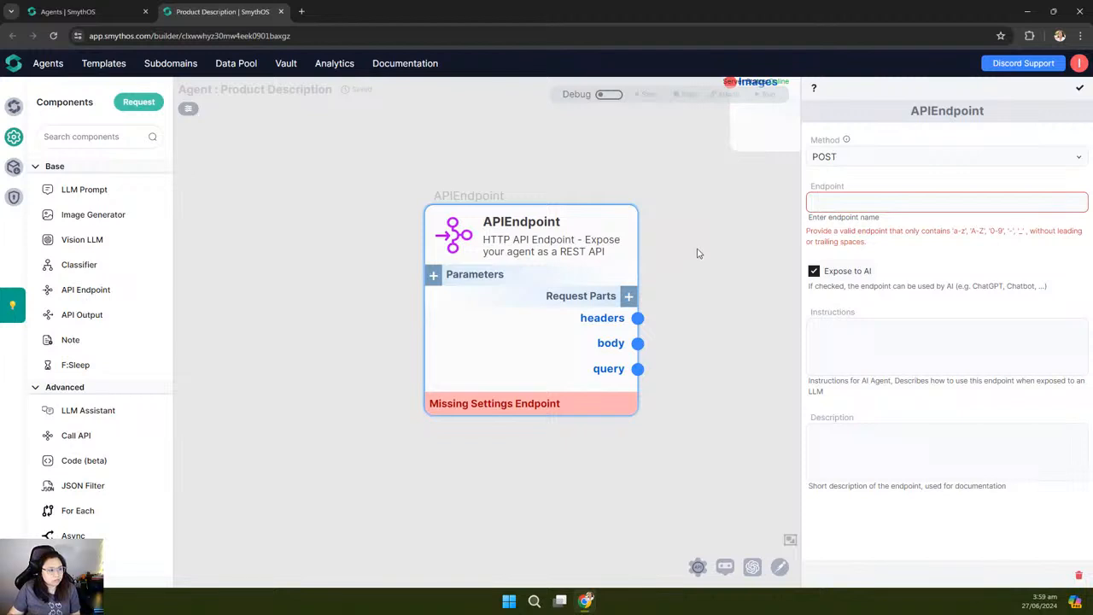
left_click_drag(484, 258, 480, 322)
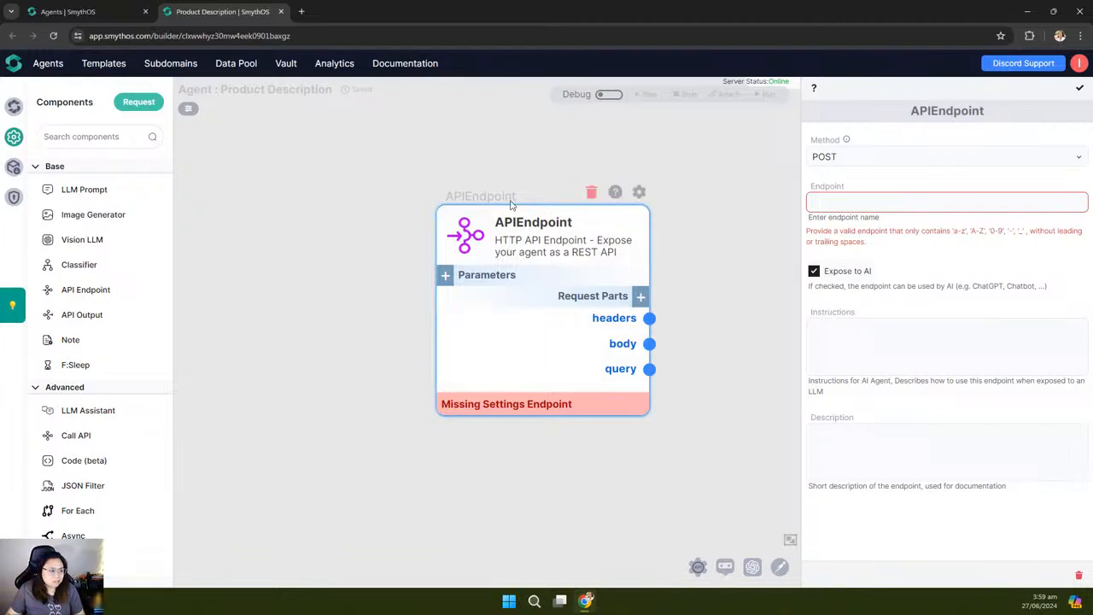
left_click_drag(503, 198, 462, 199)
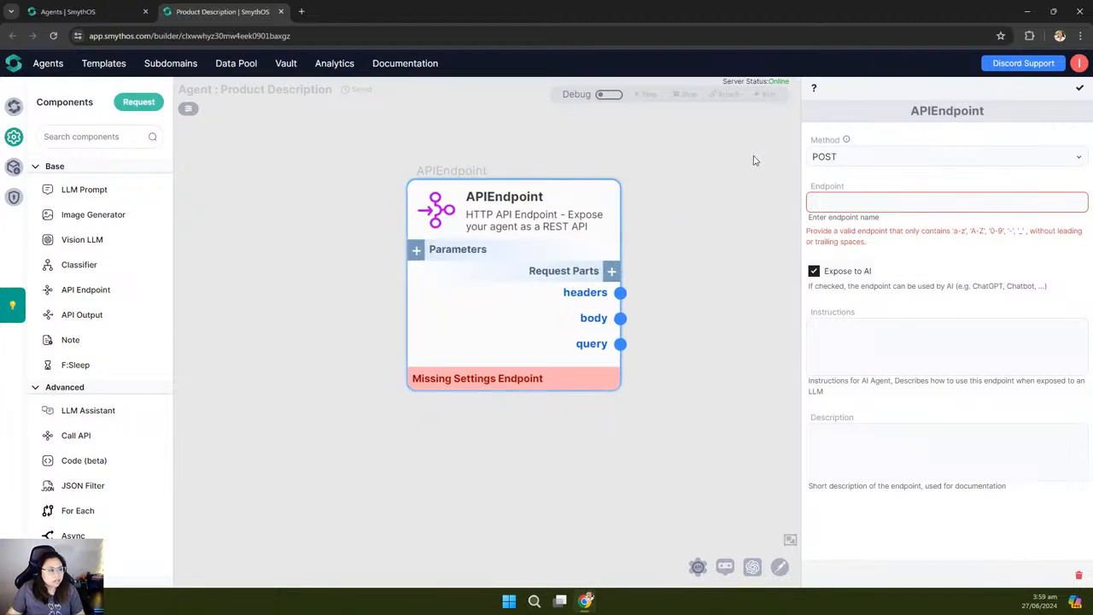
Step: Set the endpoint name of the API Endpoint component to write_product_desc
left_click(840, 165)
left_click(838, 162)
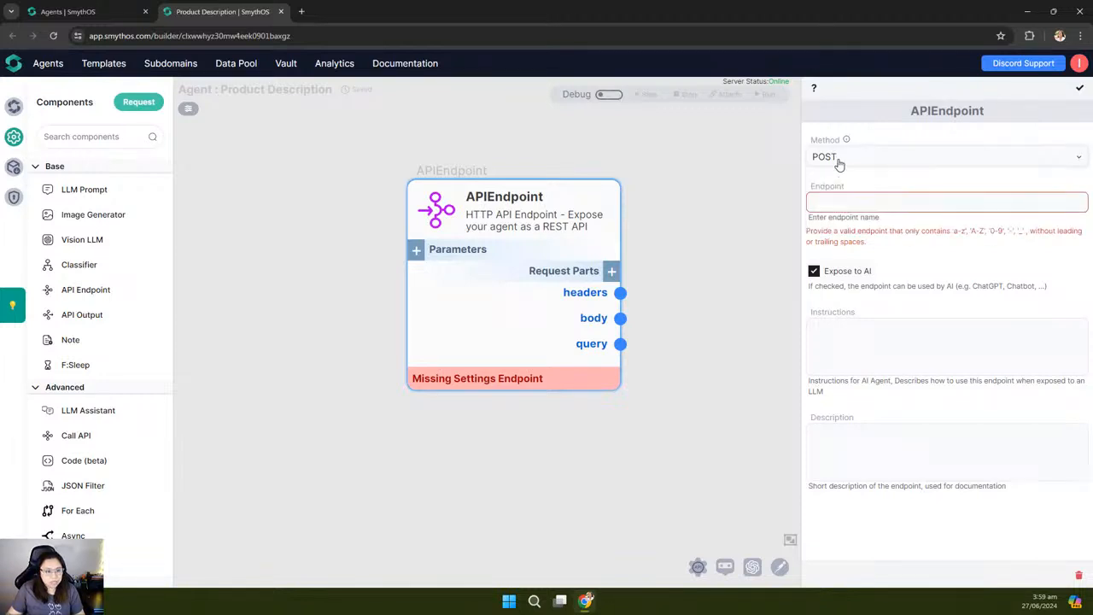
left_click(824, 201)
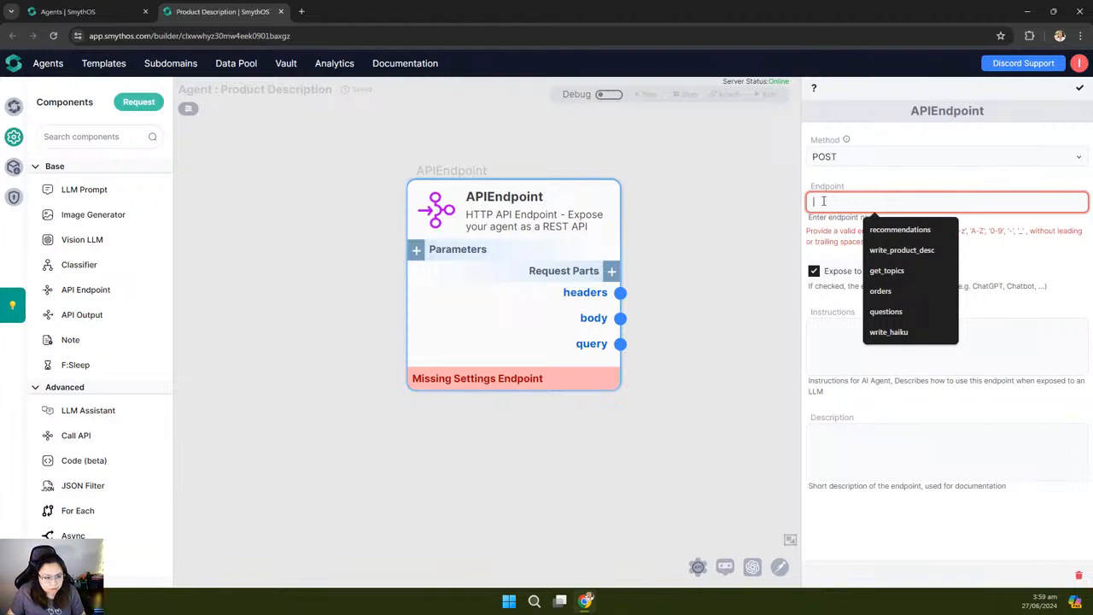
left_click(892, 250)
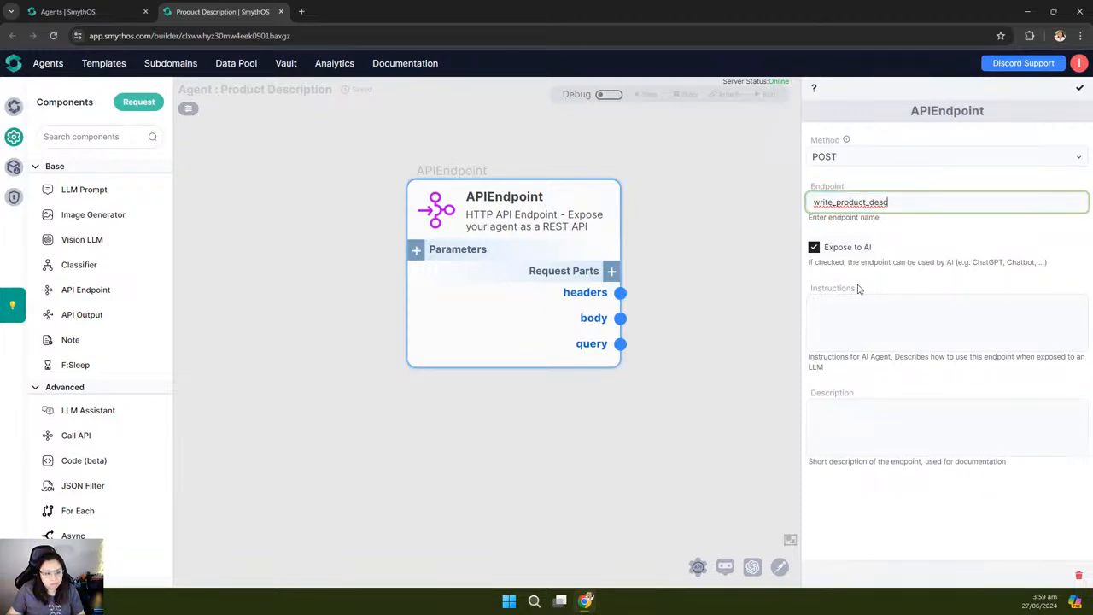
Step: Enter the endpoint instructions "This endpoint writes product descriptions." and close the component's settings
left_click(852, 316)
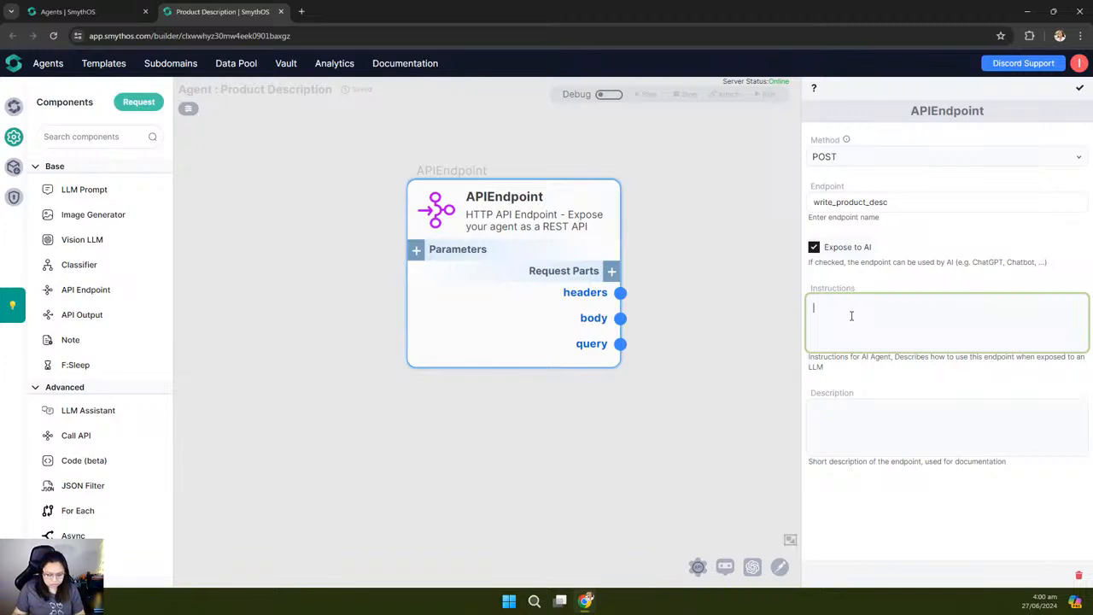
type("This end")
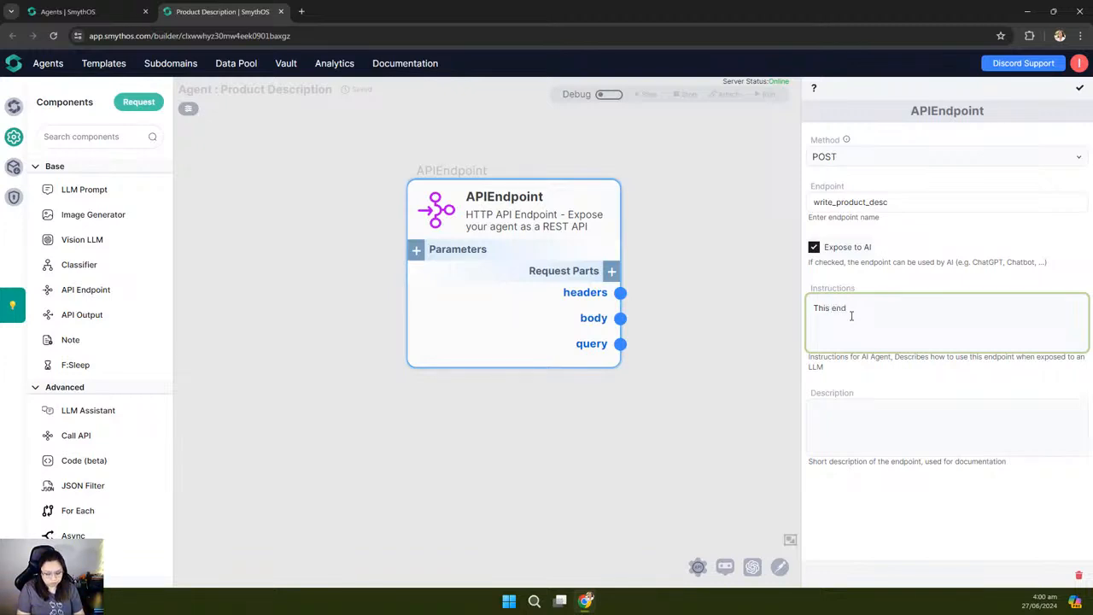
type("point writ")
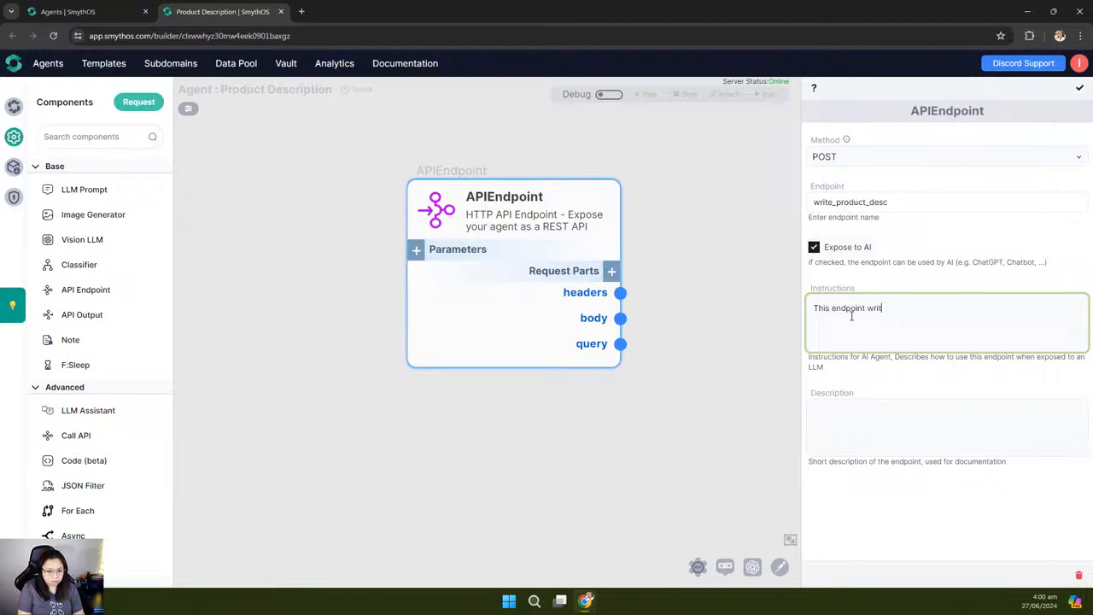
type("es product descript")
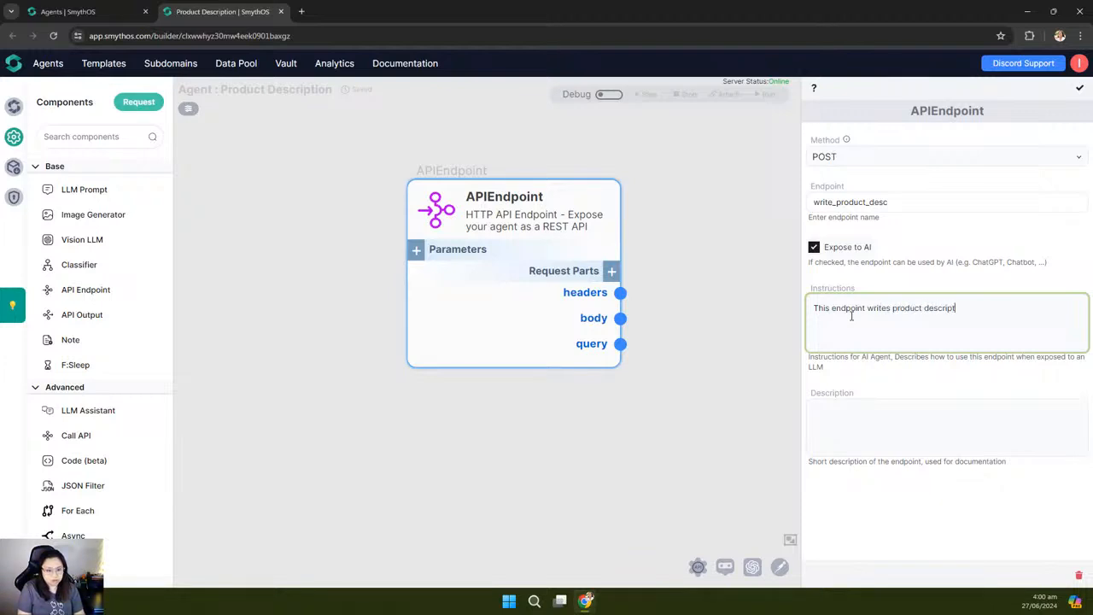
type("ions.")
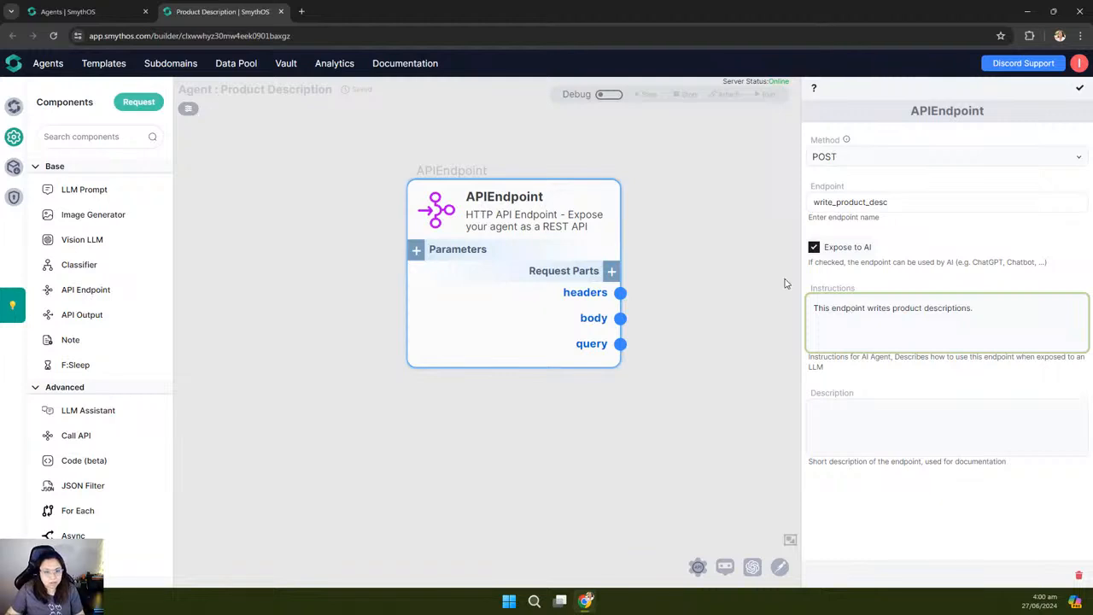
left_click(1078, 91)
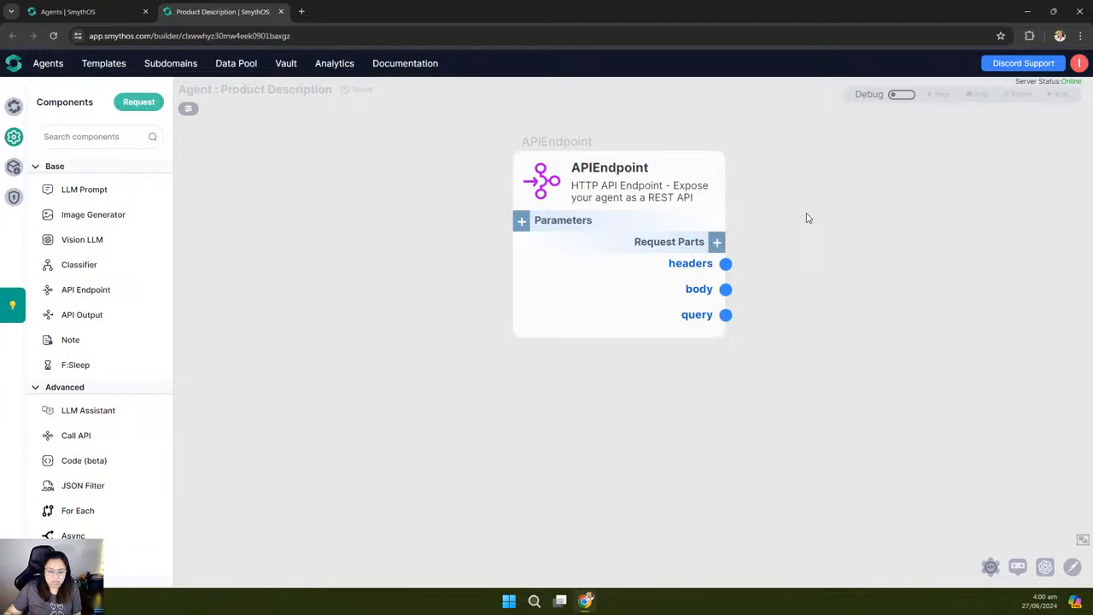
Step: Add an input parameter named img_url to the API Endpoint component and save it
left_click(521, 225)
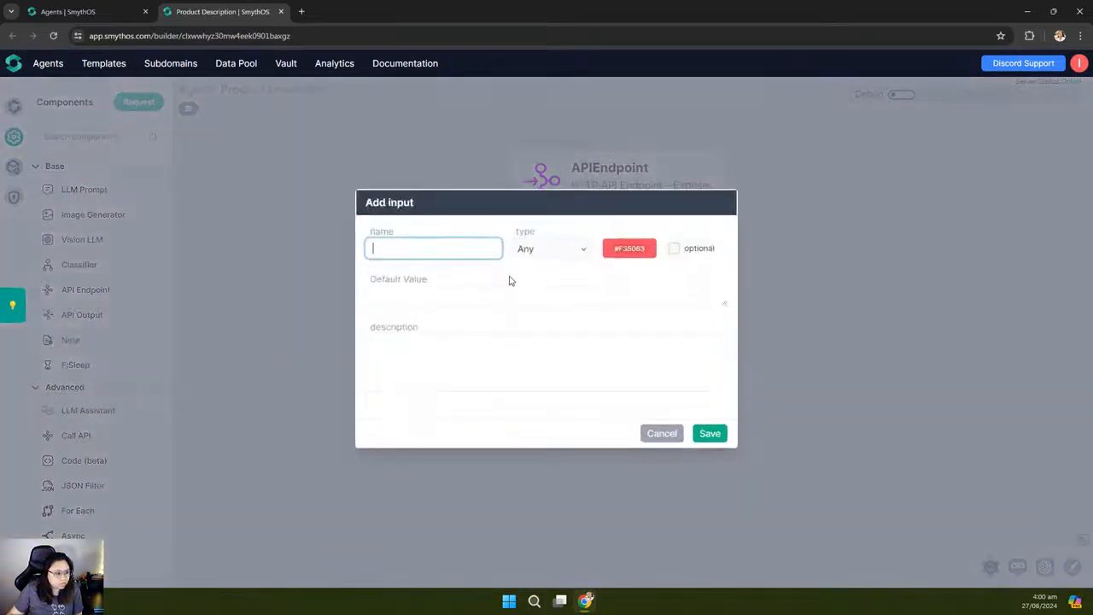
left_click(430, 249)
type("img")
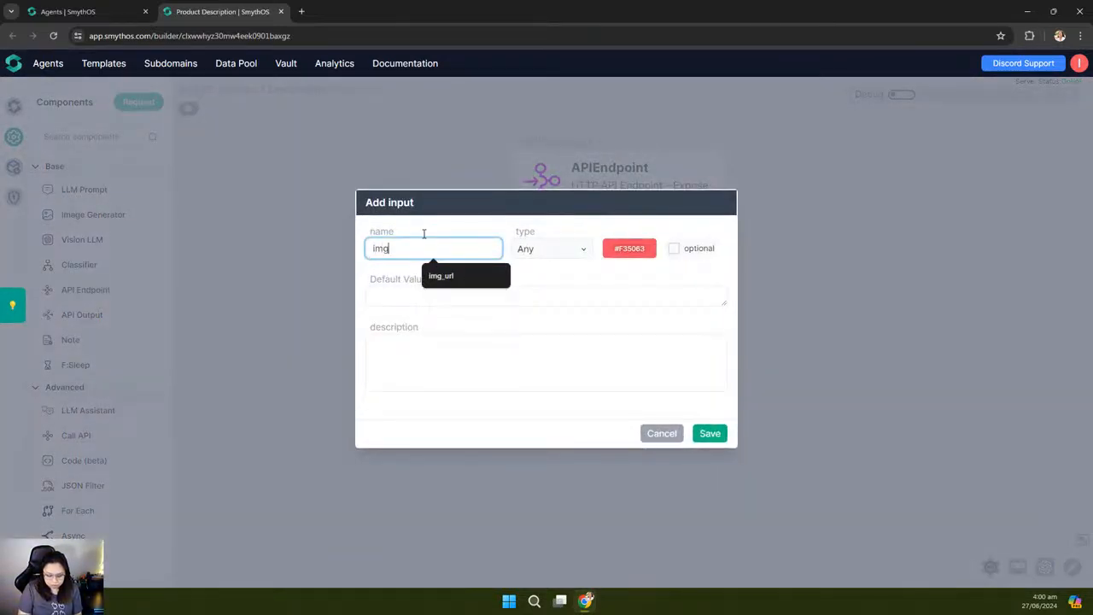
type("_url")
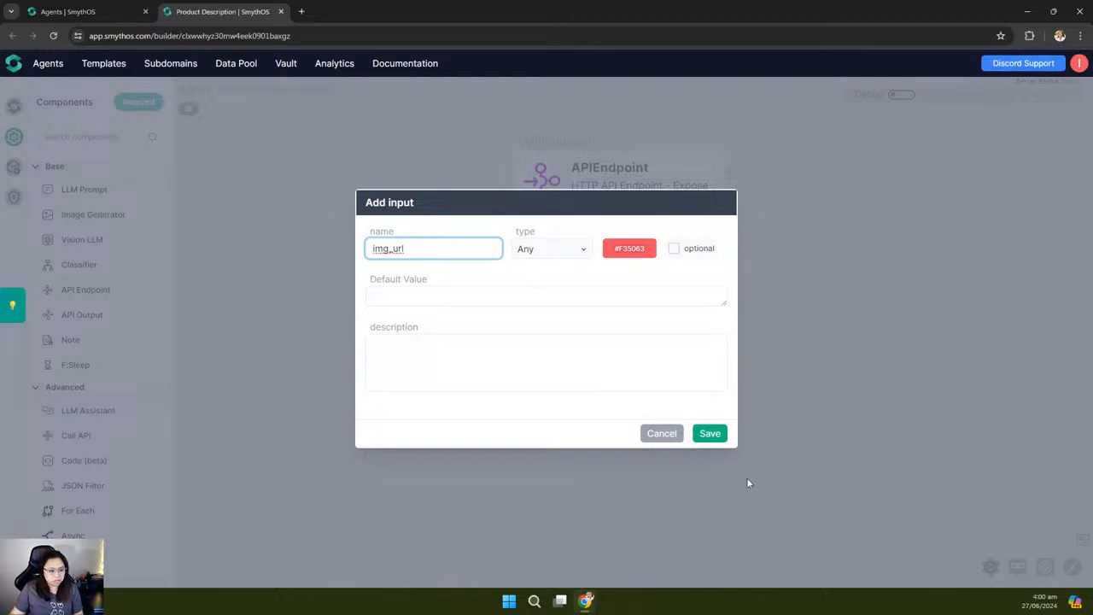
left_click(700, 434)
Step: Add an input parameter named colors to the API Endpoint component and save it
scroll(551, 325, "up", 2)
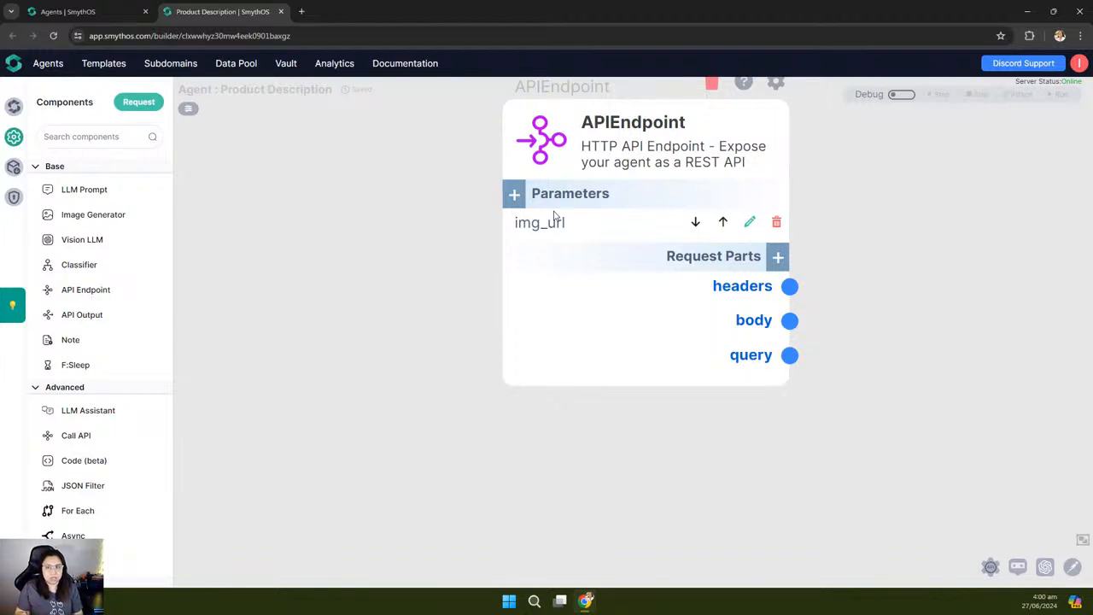
left_click_drag(898, 231, 860, 251)
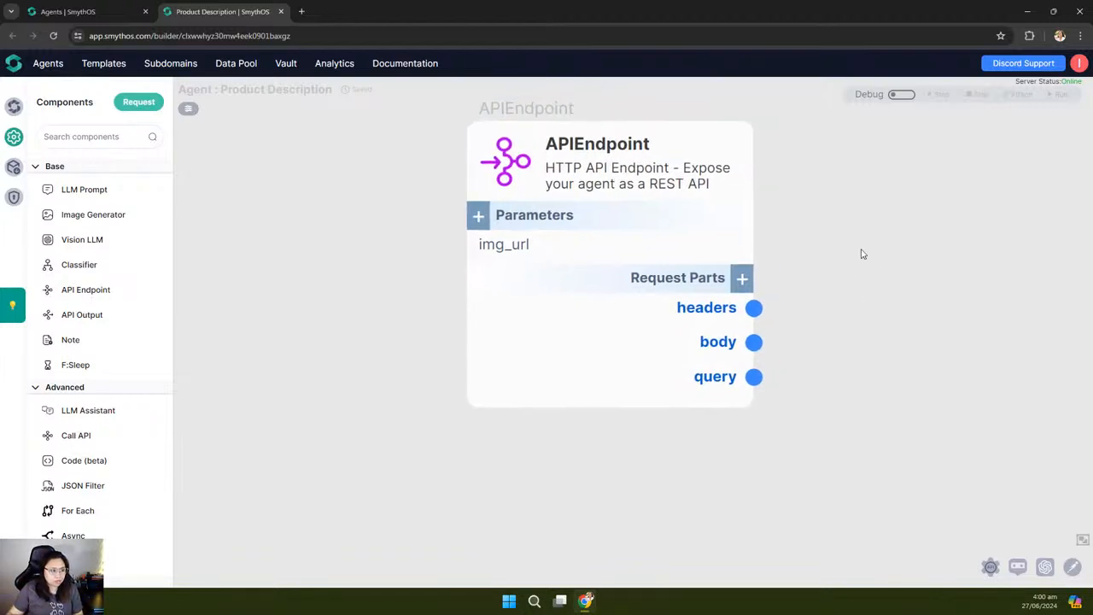
left_click(480, 223)
left_click(453, 250)
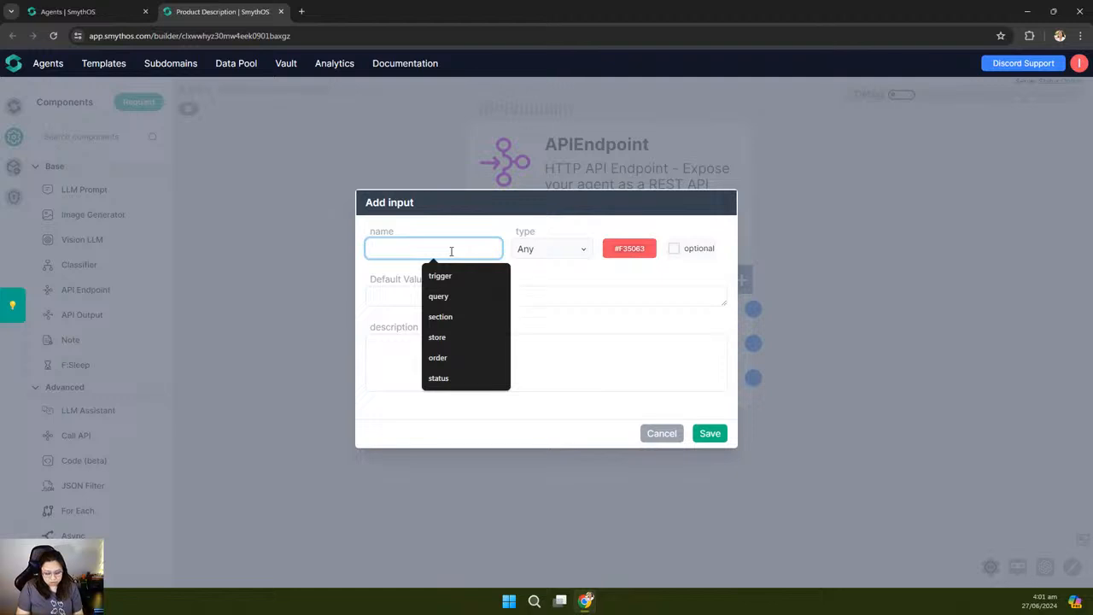
type("colors")
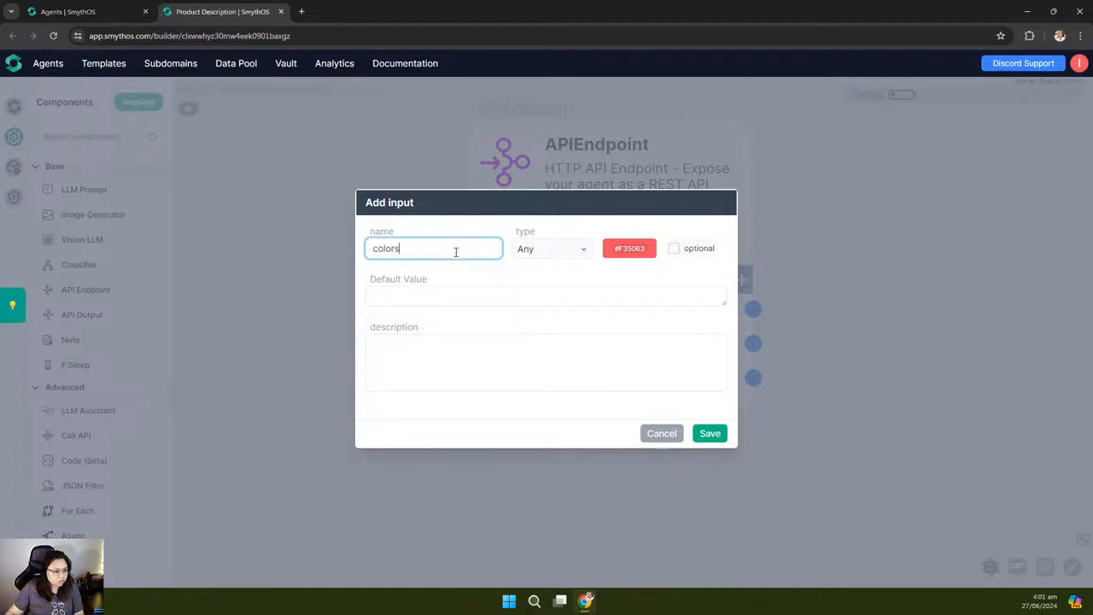
left_click(705, 435)
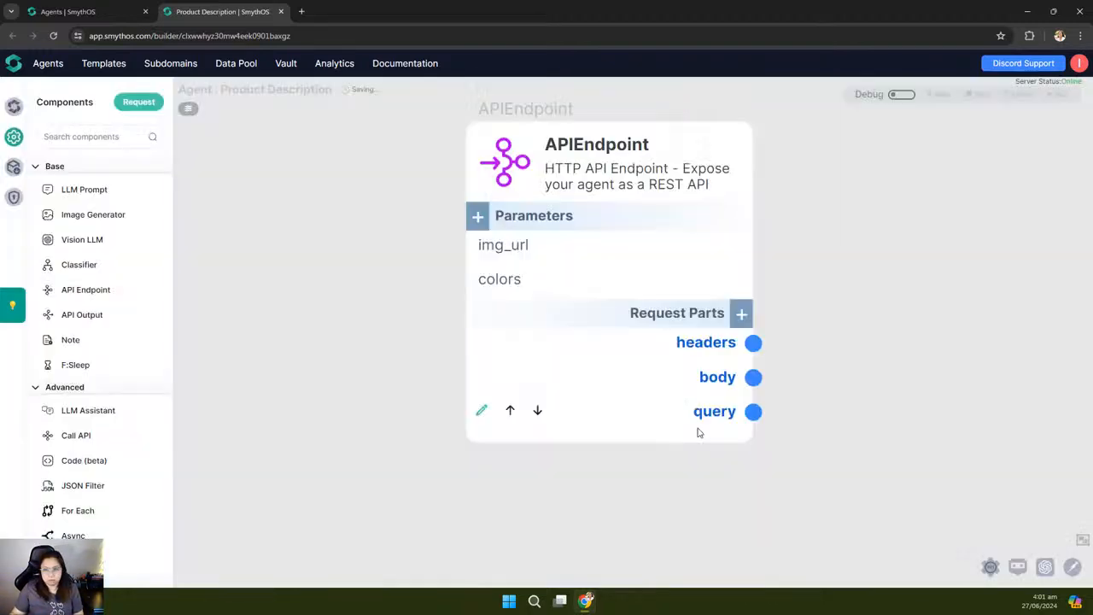
Step: Add an input parameter named other_info to the API Endpoint component and save it
left_click_drag(874, 271, 845, 271)
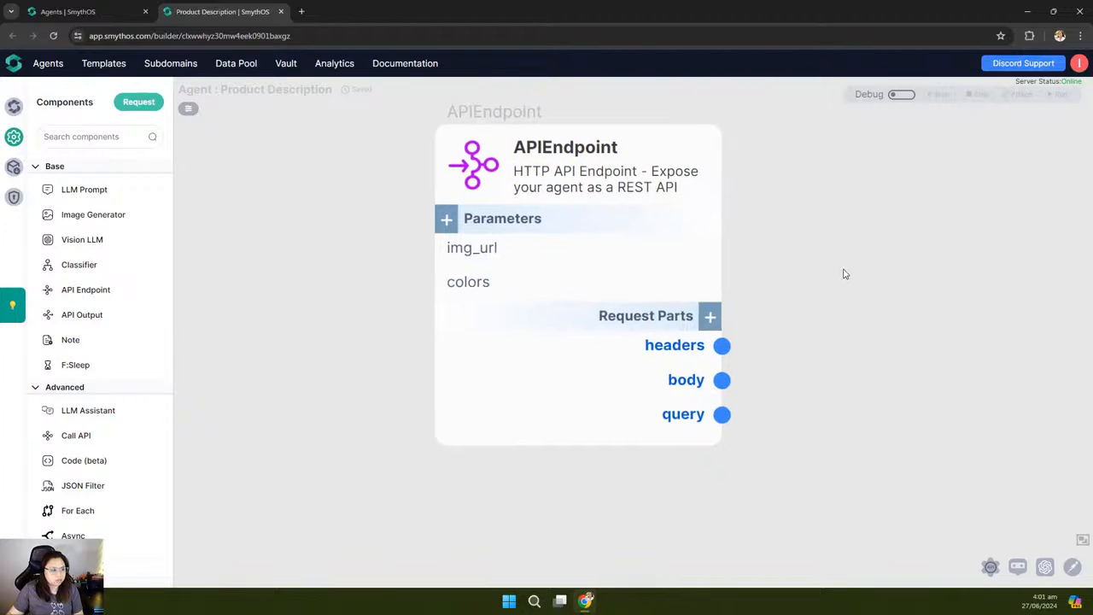
left_click(447, 220)
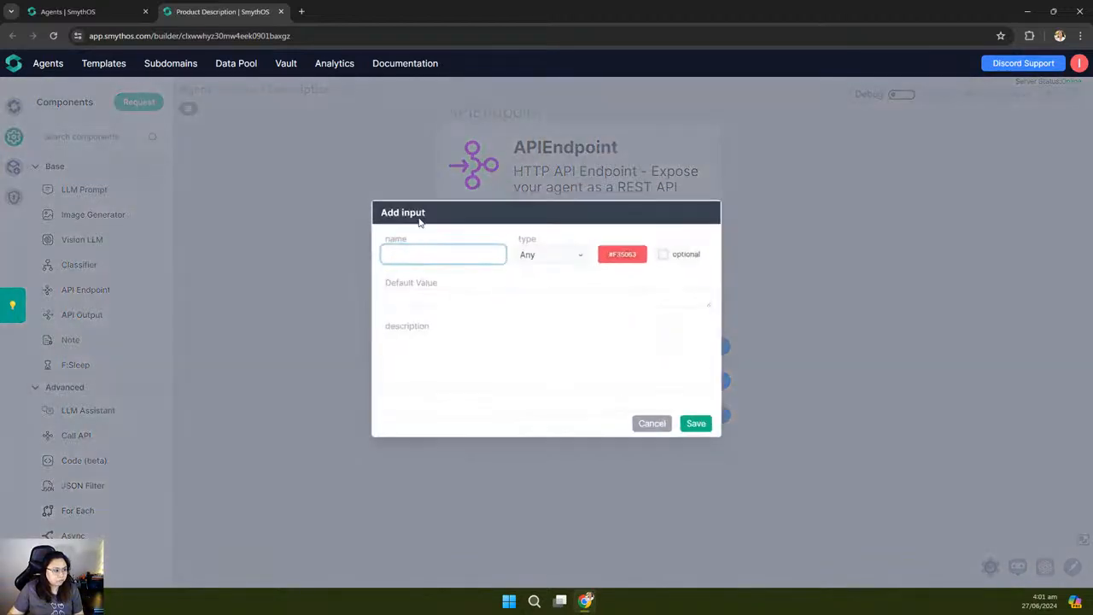
left_click(390, 246)
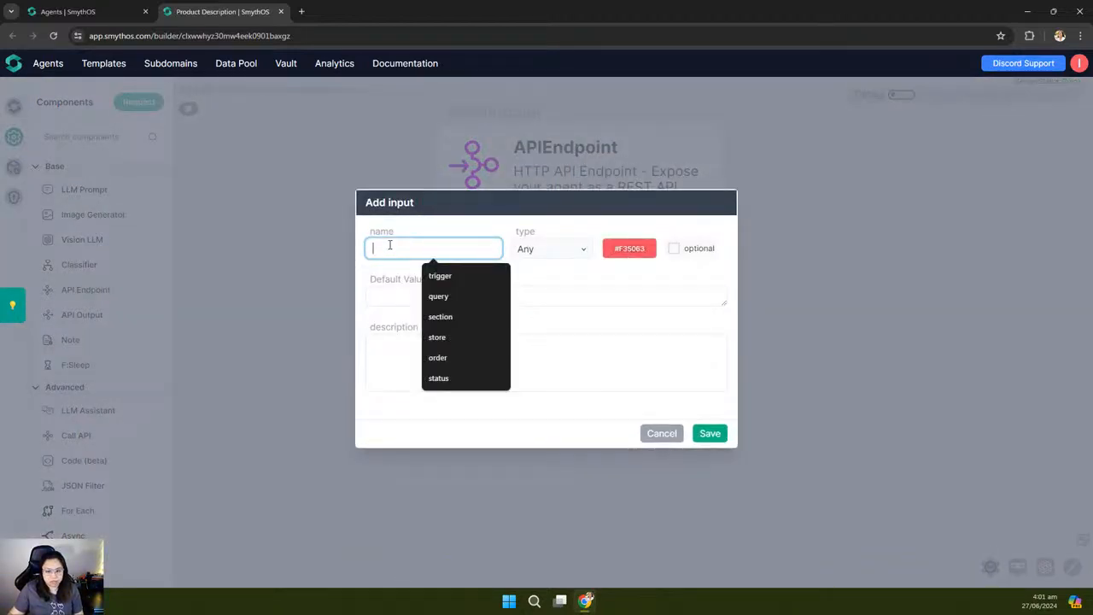
type("oth")
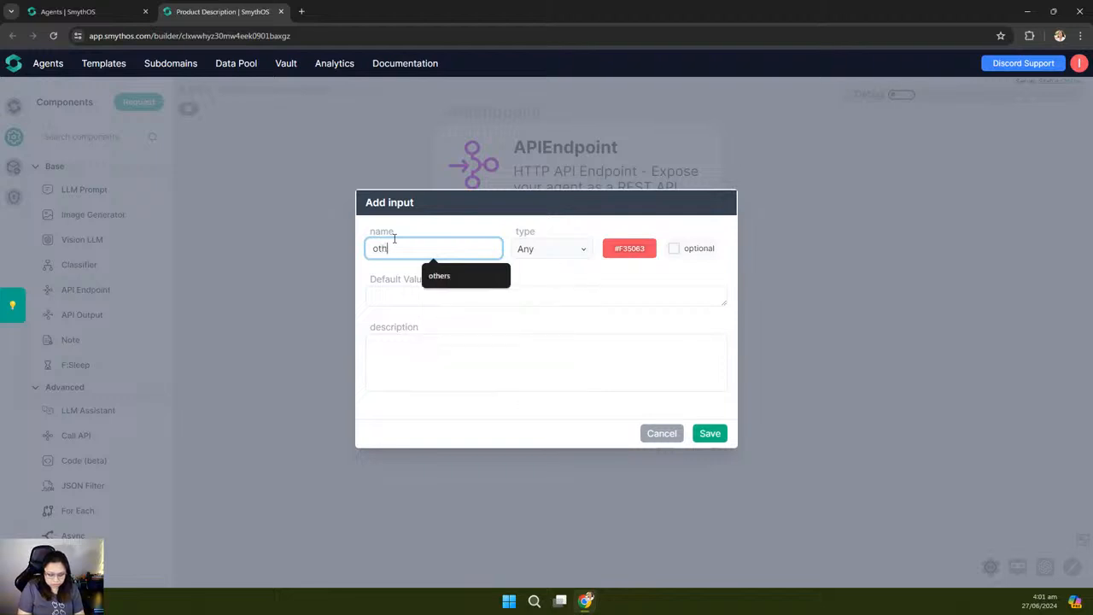
type("er_info")
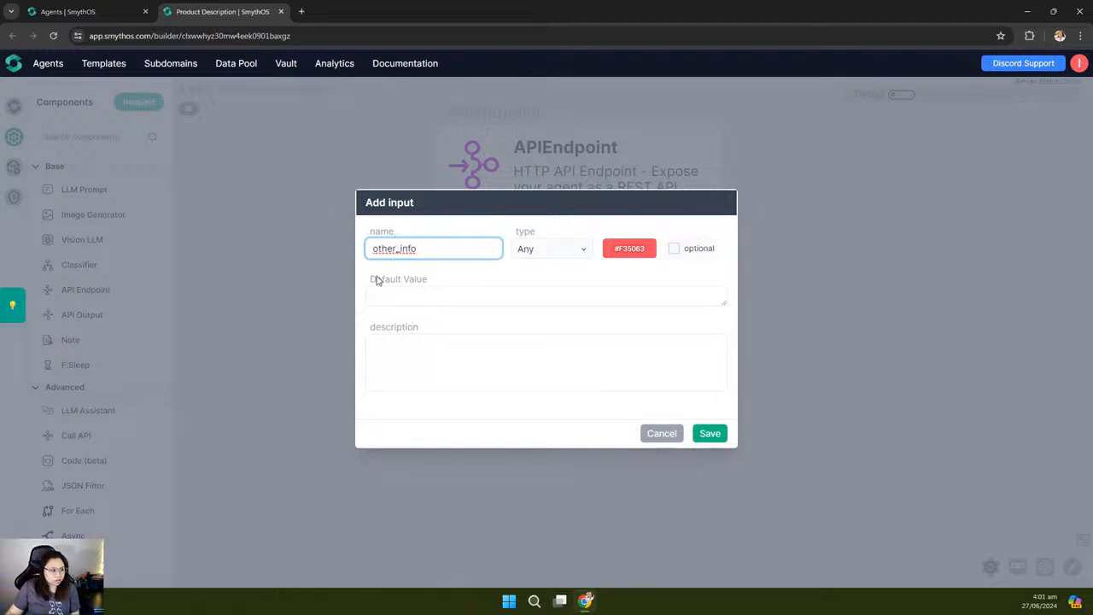
left_click(710, 433)
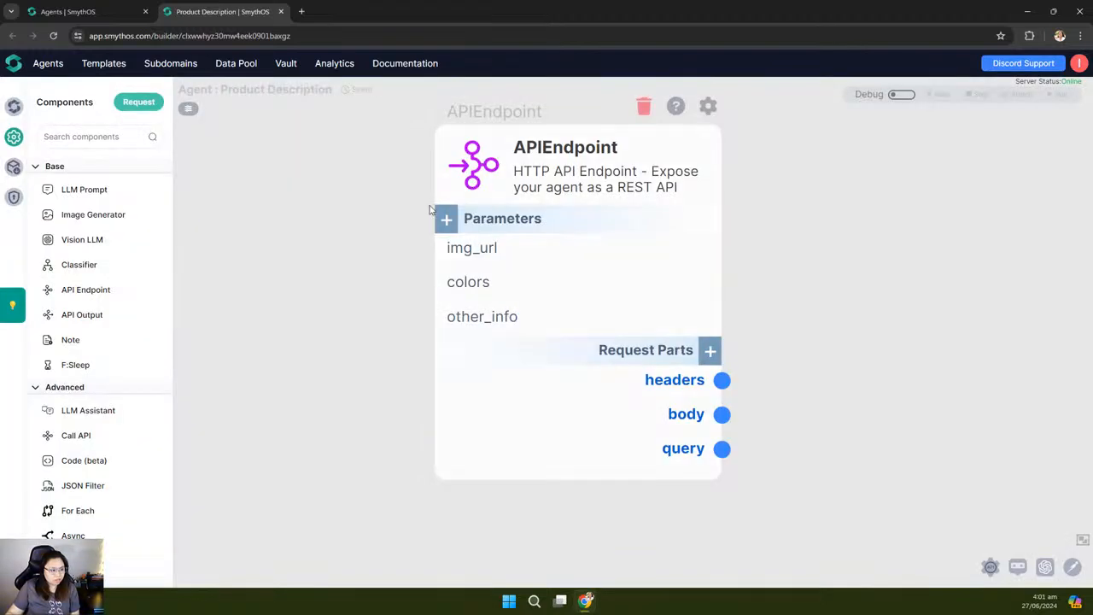
Step: Add an input parameter named keyphrase to the API Endpoint component and save it
left_click(445, 219)
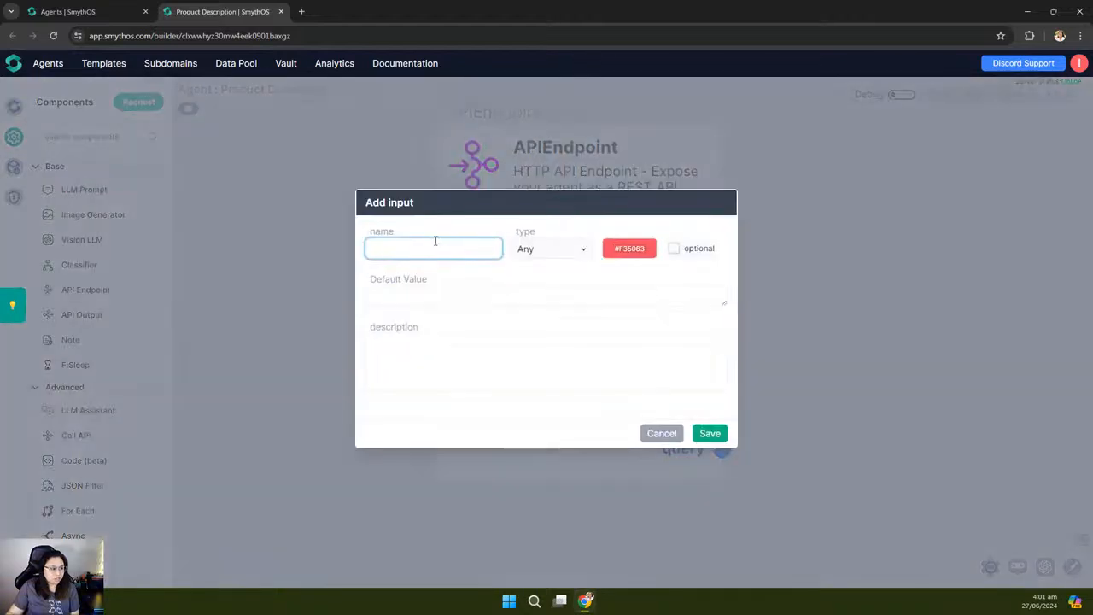
type("keyphrase")
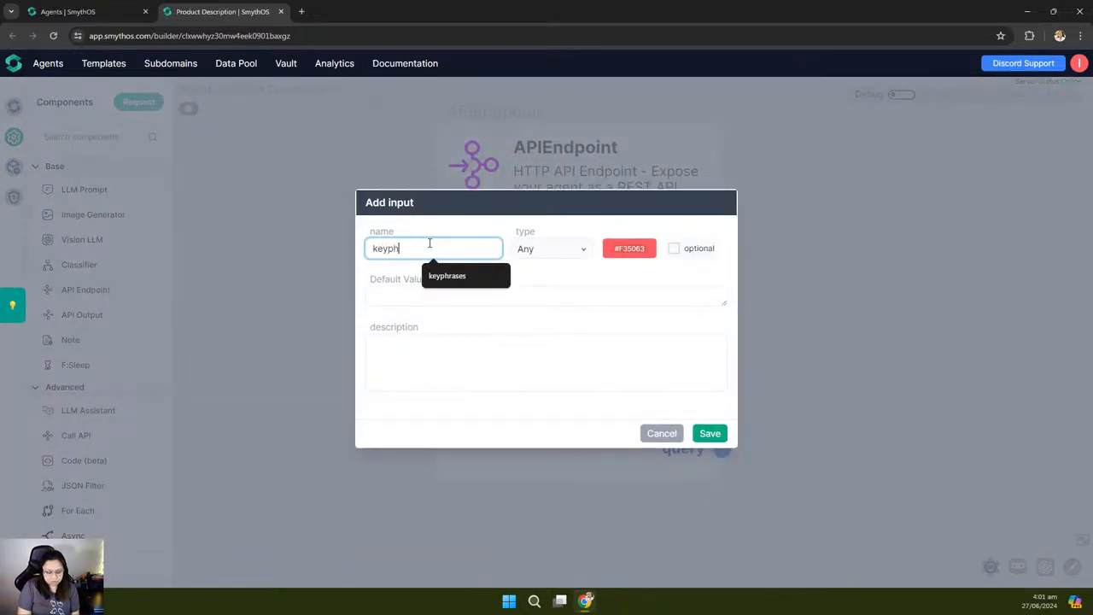
left_click(710, 433)
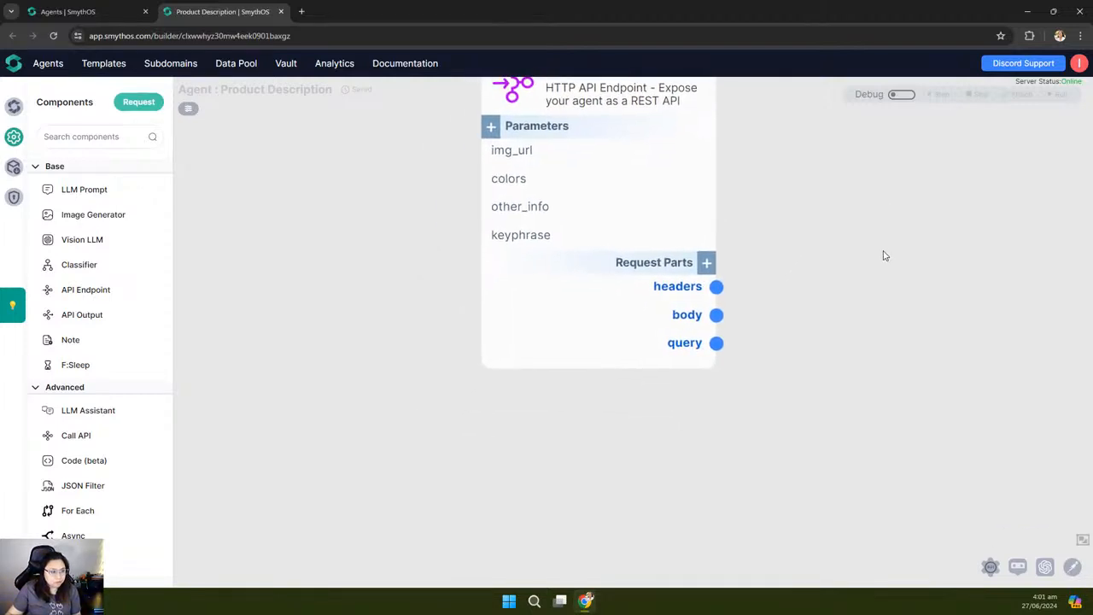
Step: Add a request part named body.img_url to the API Endpoint component and save it
left_click(719, 292)
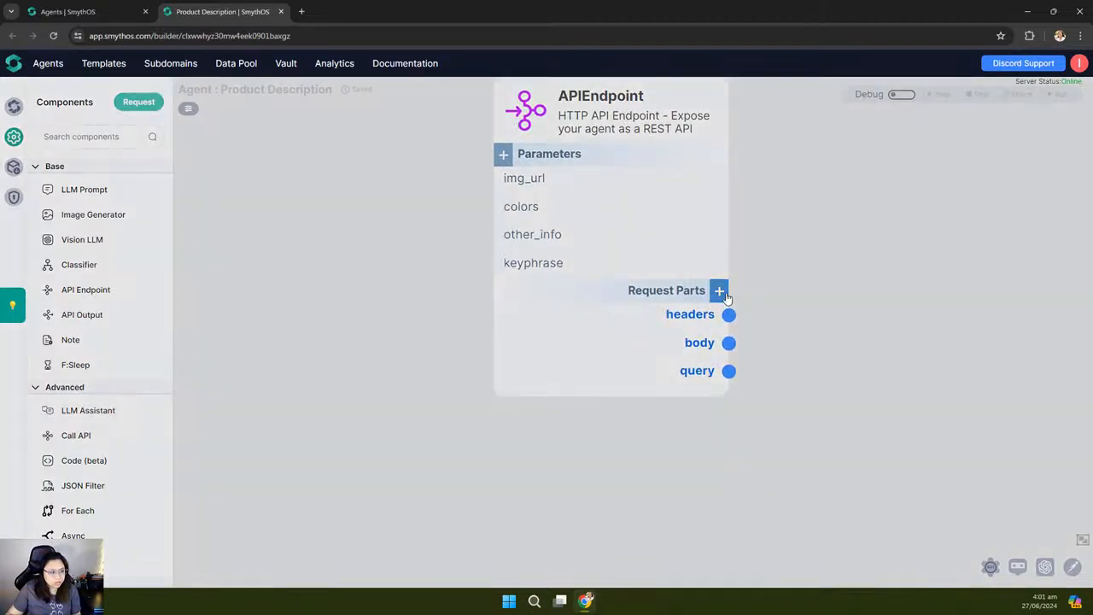
left_click(429, 265)
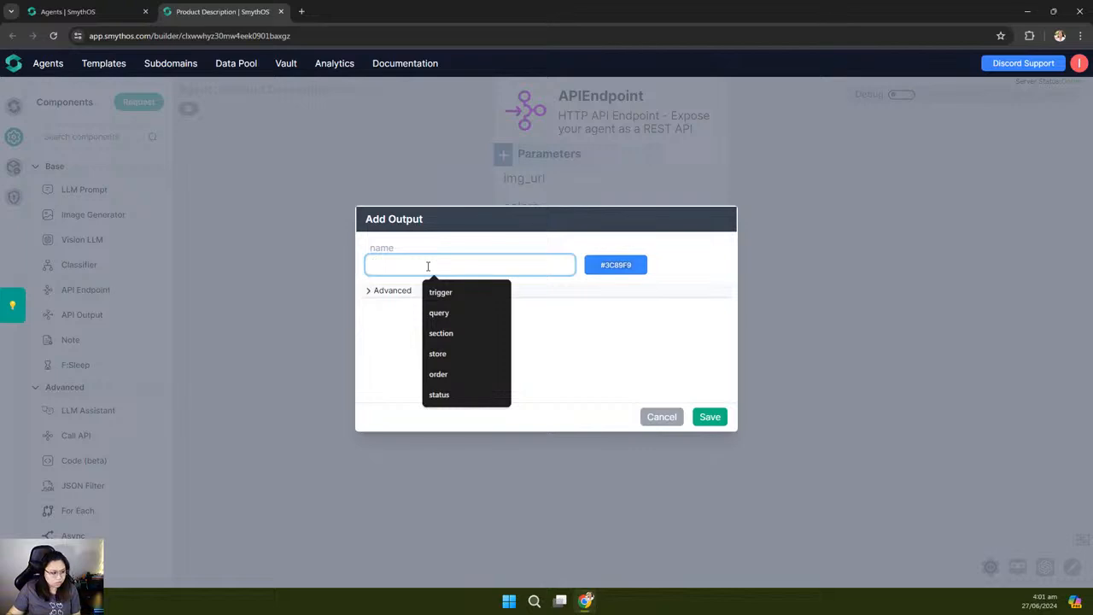
type("boo")
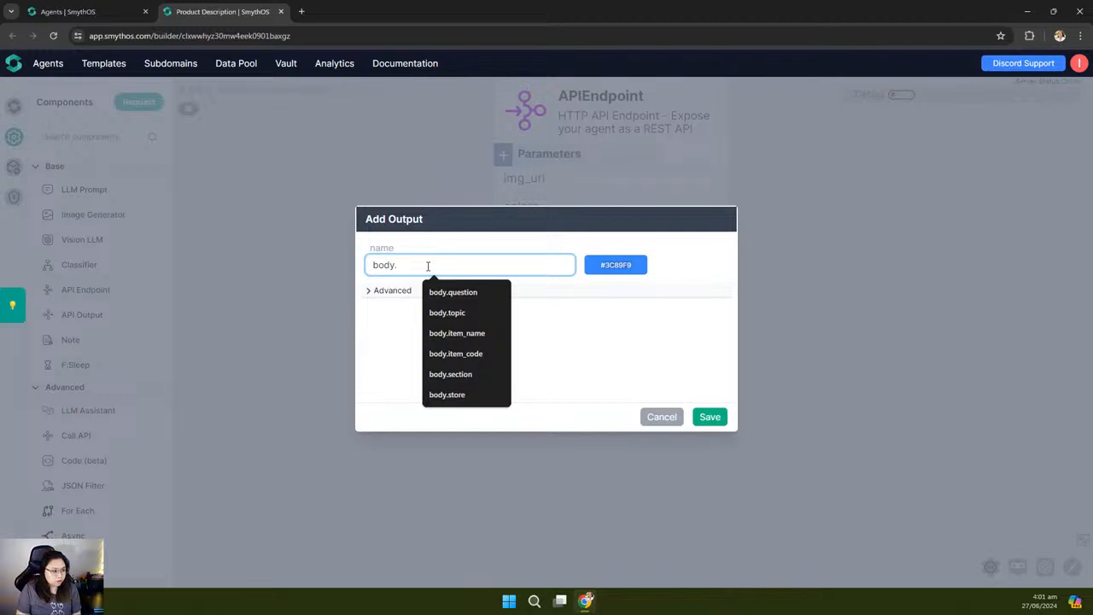
type("dy.")
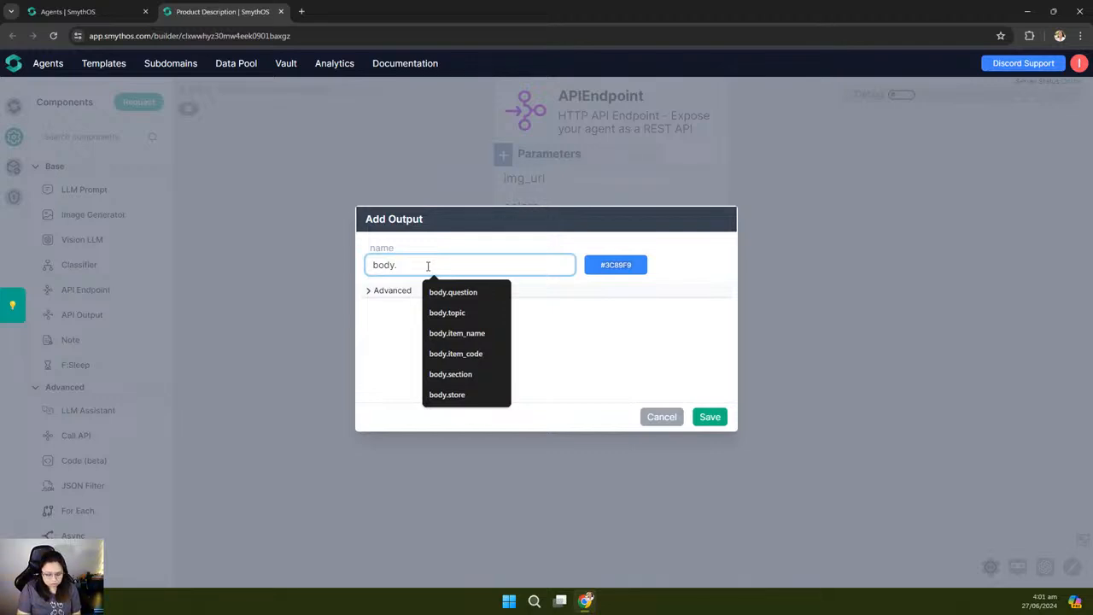
type("img_url")
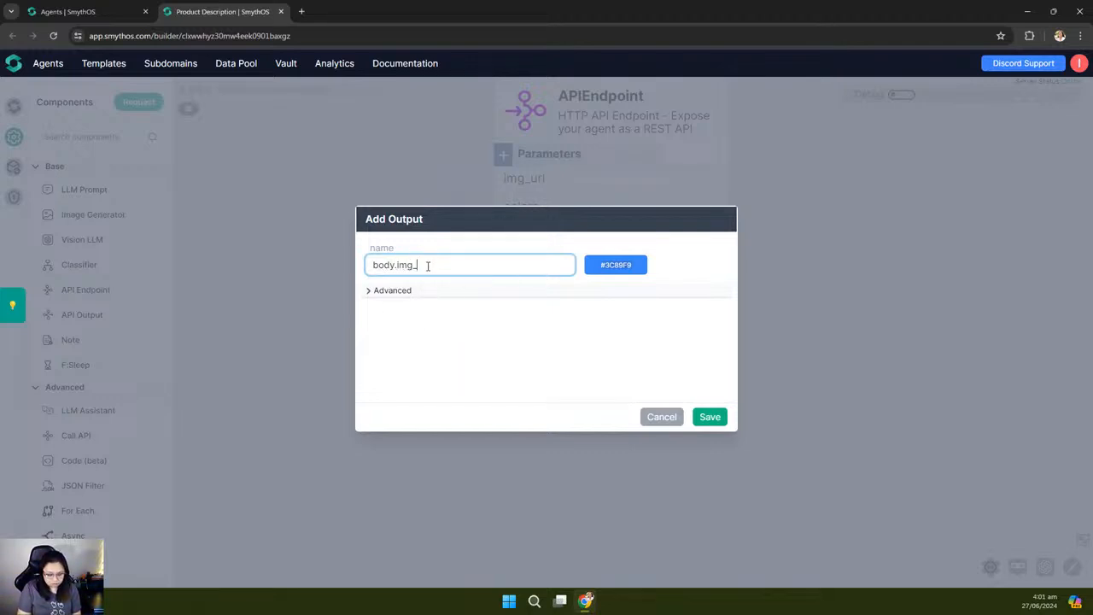
left_click(716, 418)
left_click_drag(708, 210, 593, 221)
left_click(517, 264)
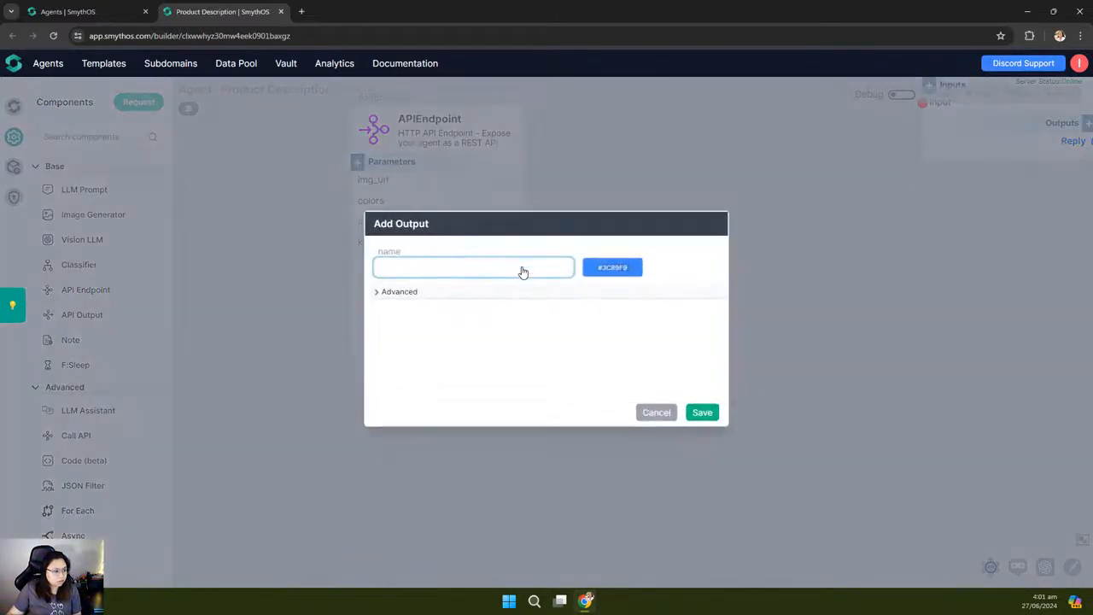
left_click(659, 417)
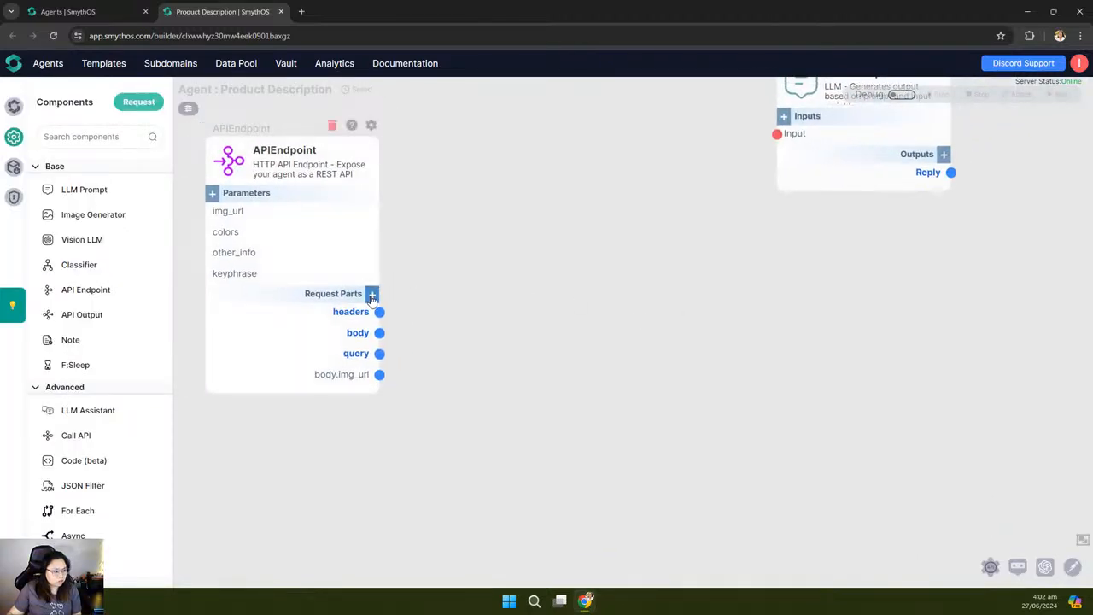
Step: Add a request part named body.colors to the API Endpoint component and save it
left_click(372, 292)
left_click(468, 264)
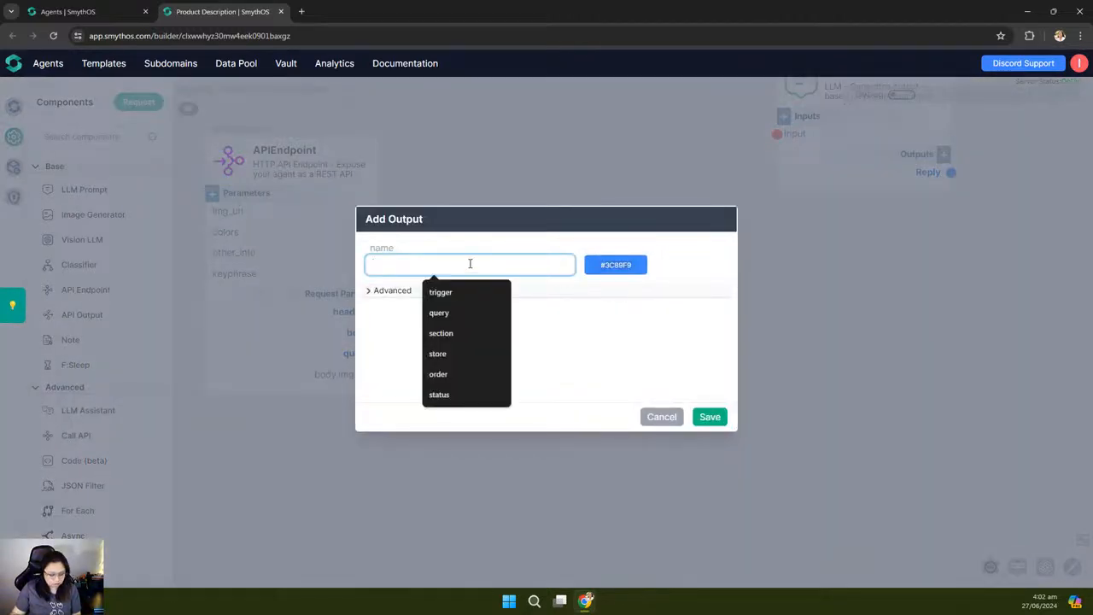
type("body.")
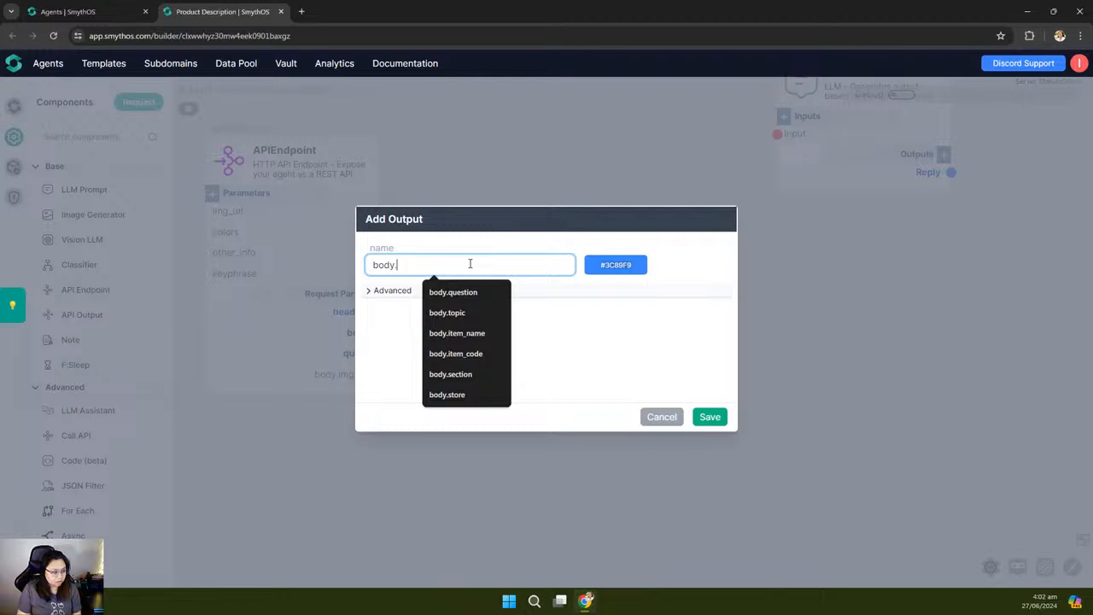
type("colors")
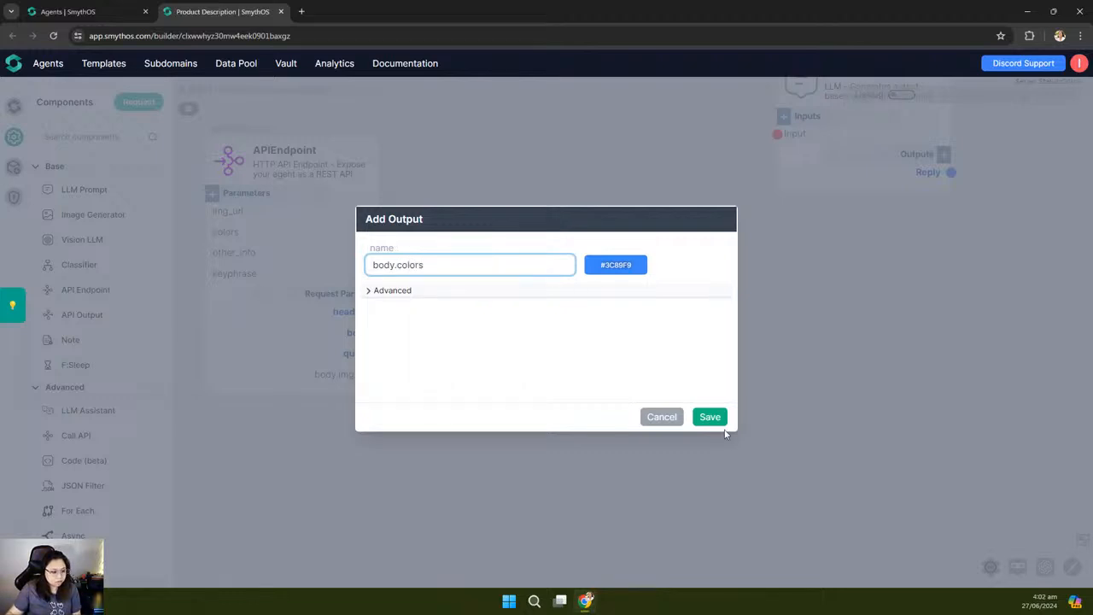
left_click(720, 421)
Step: Add a request part named body.other_info to the API Endpoint component and save it
left_click(373, 294)
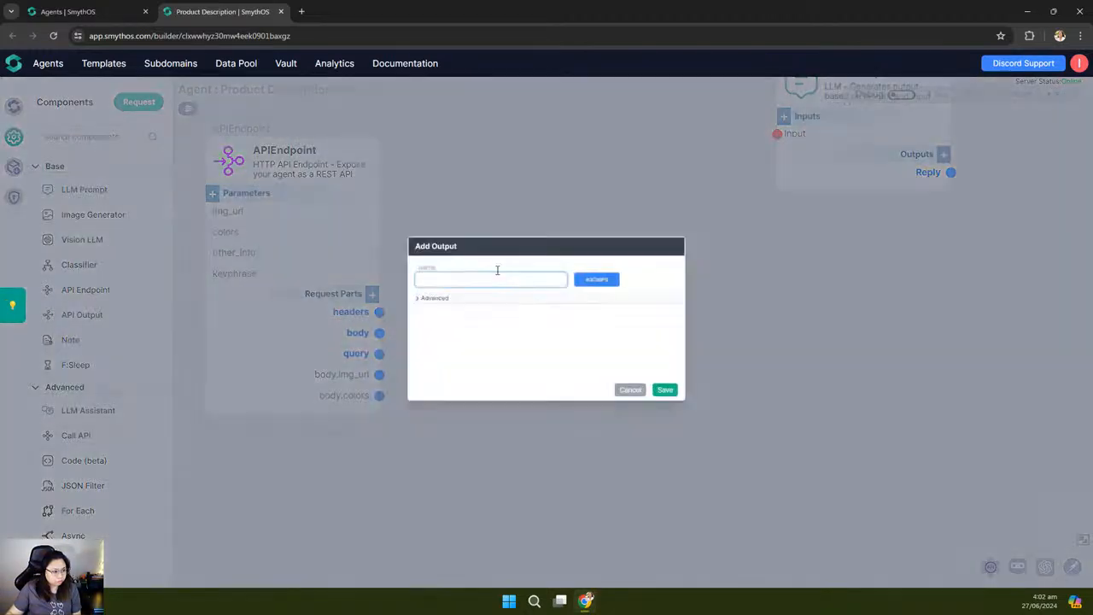
left_click(483, 264)
type("body.")
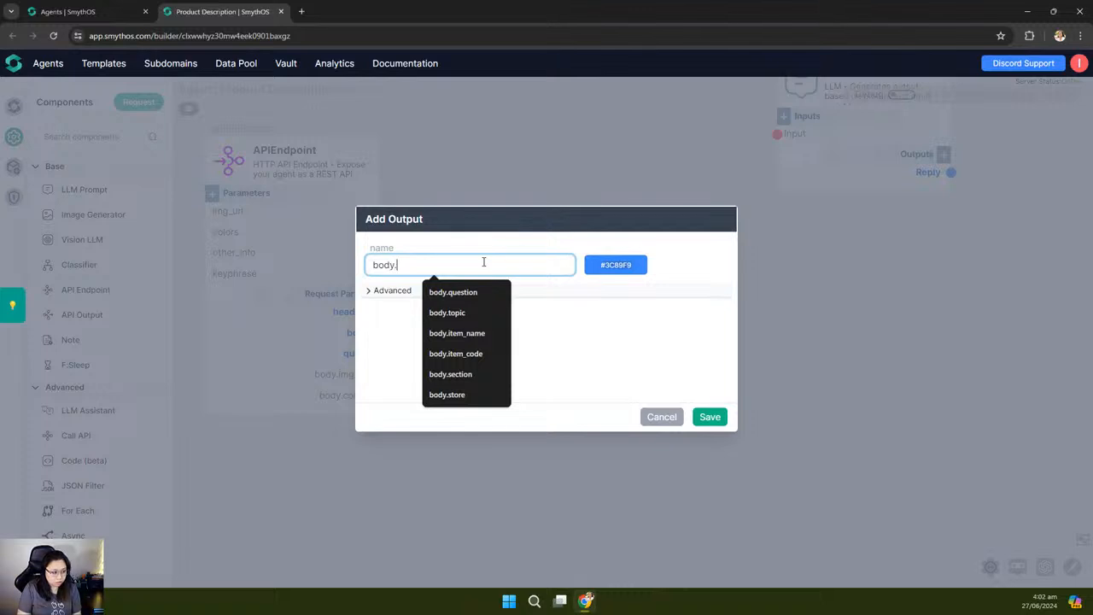
type("other_info")
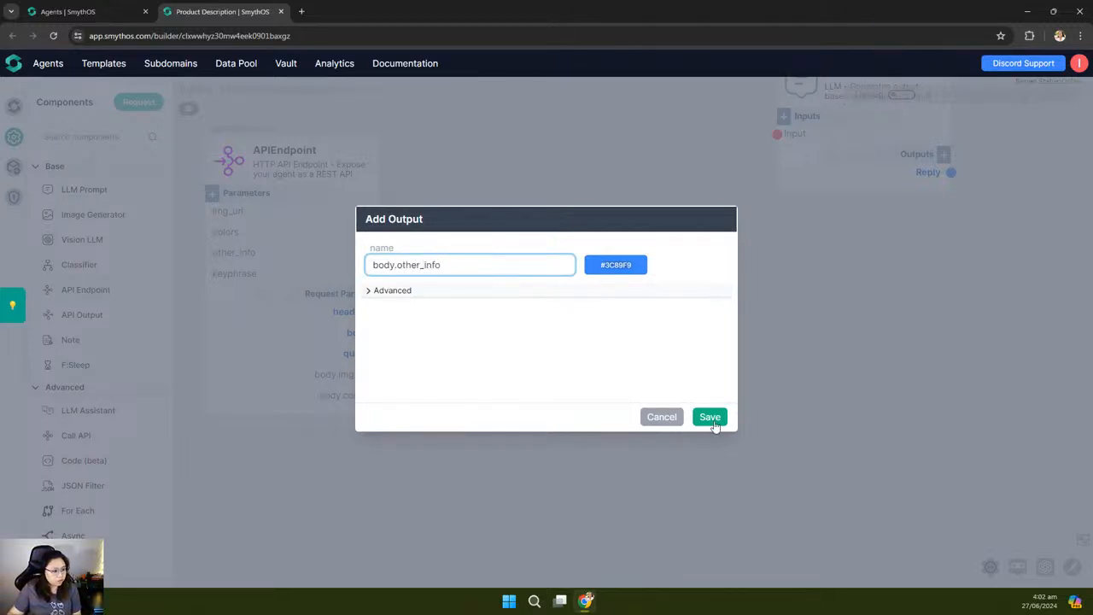
left_click(714, 422)
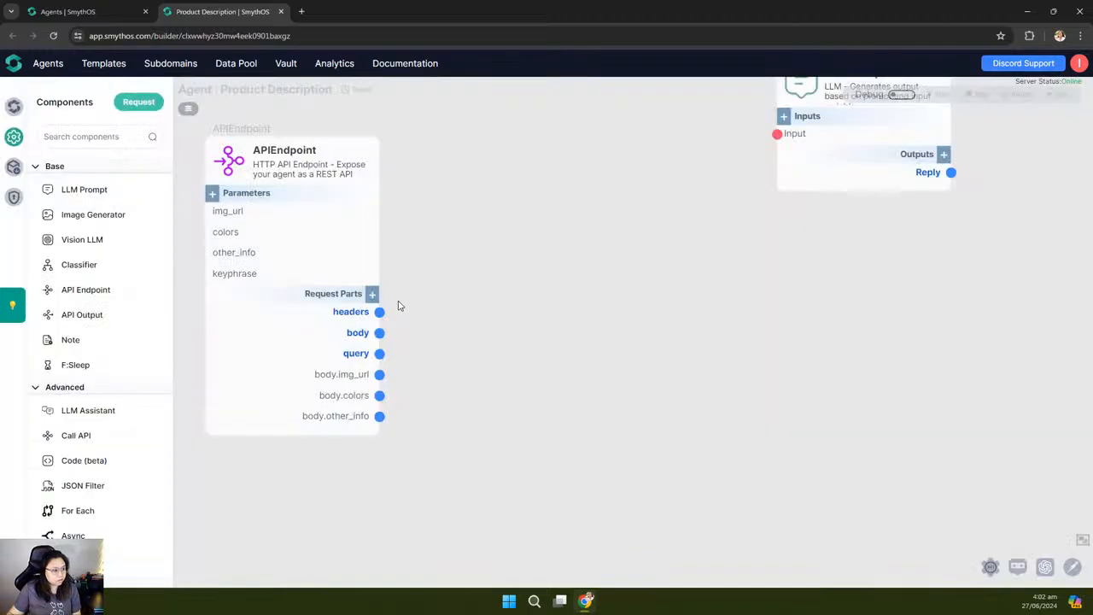
Step: Add a request part named body.keyphrase to the API Endpoint component and save it
left_click(371, 294)
type("body.keyp")
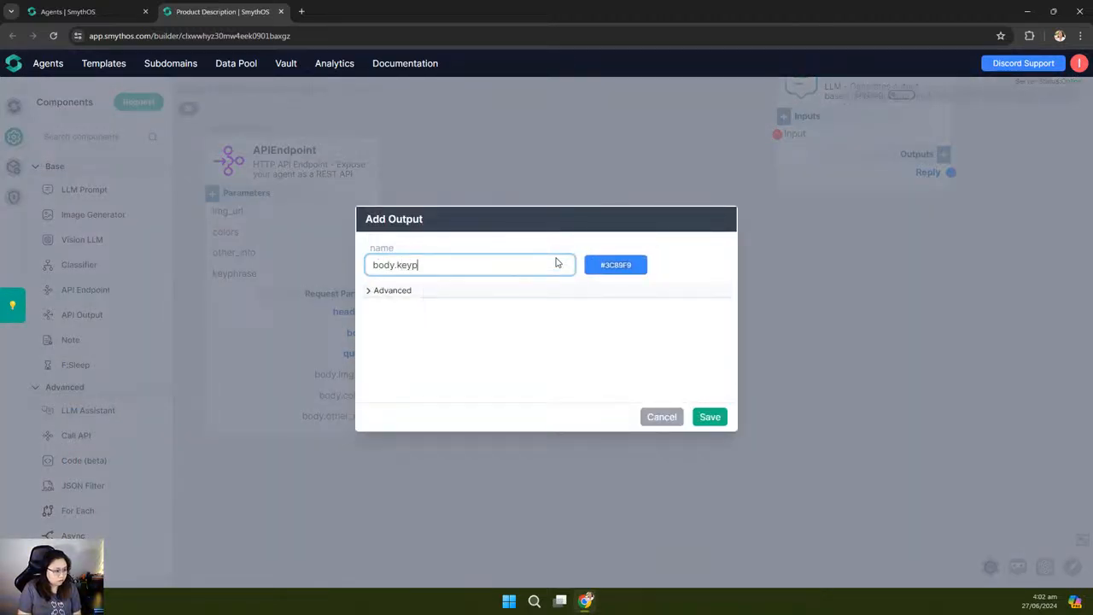
type("hrase")
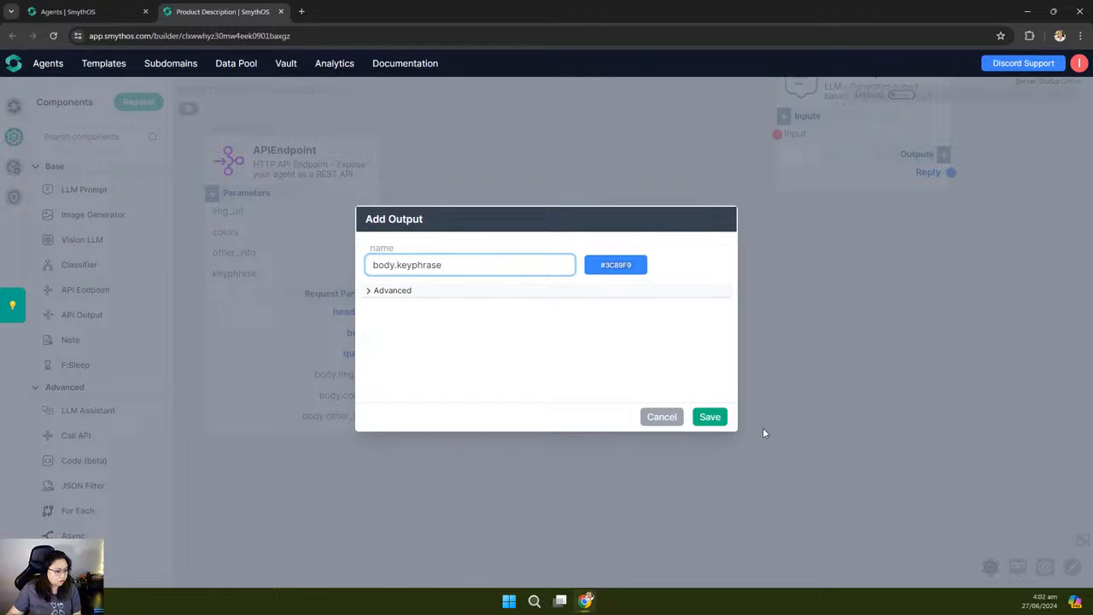
left_click(710, 417)
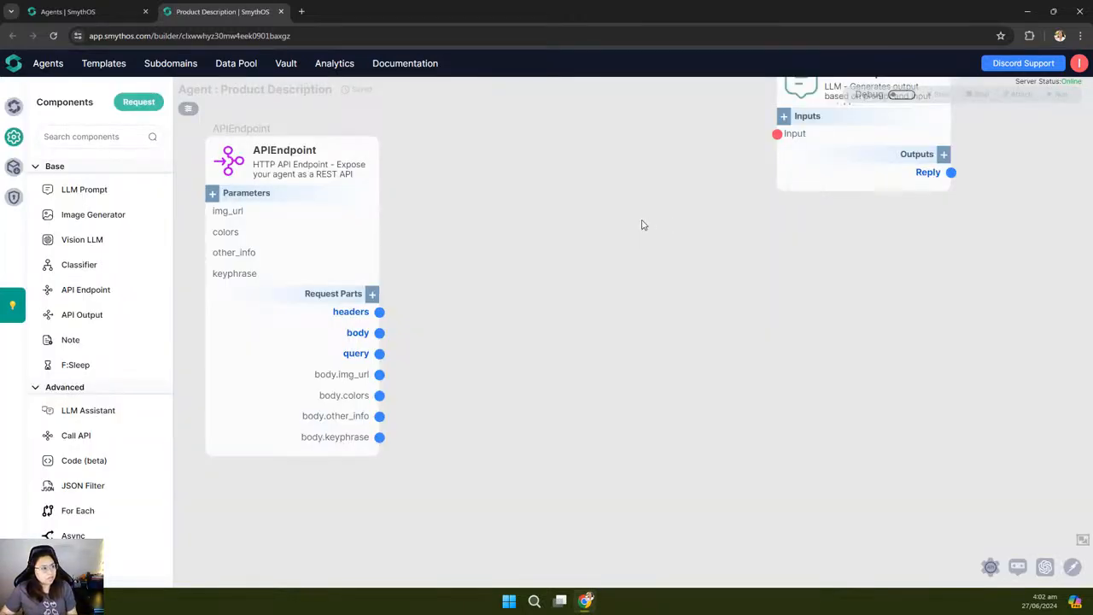
Step: Rename the API Endpoint component with its endpoint name write_product_desc and widen it to fit the full title
scroll(641, 225, "down", 3)
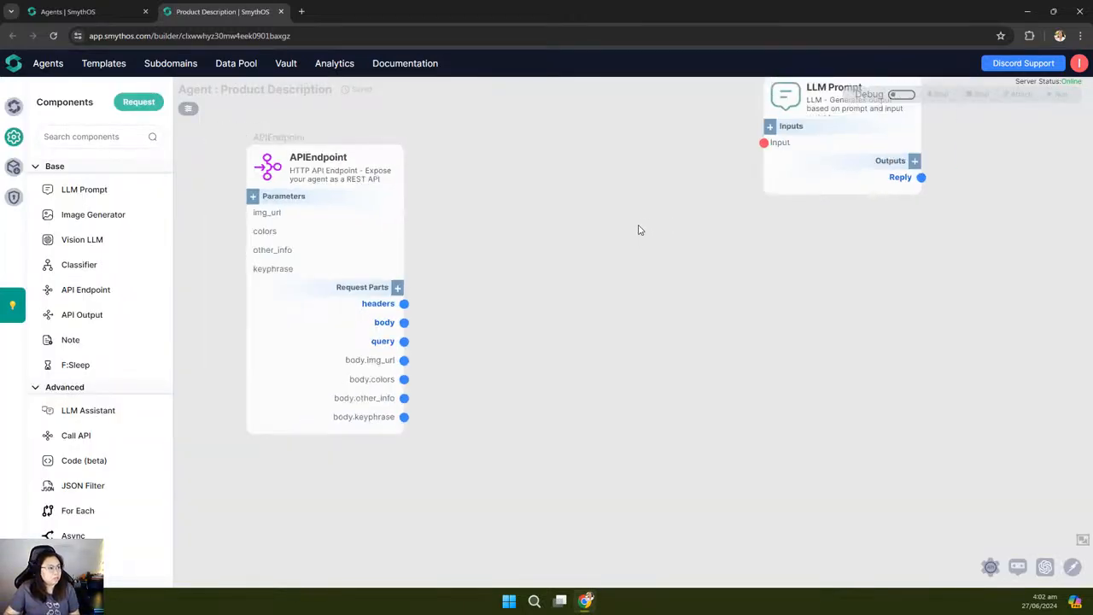
left_click(444, 153)
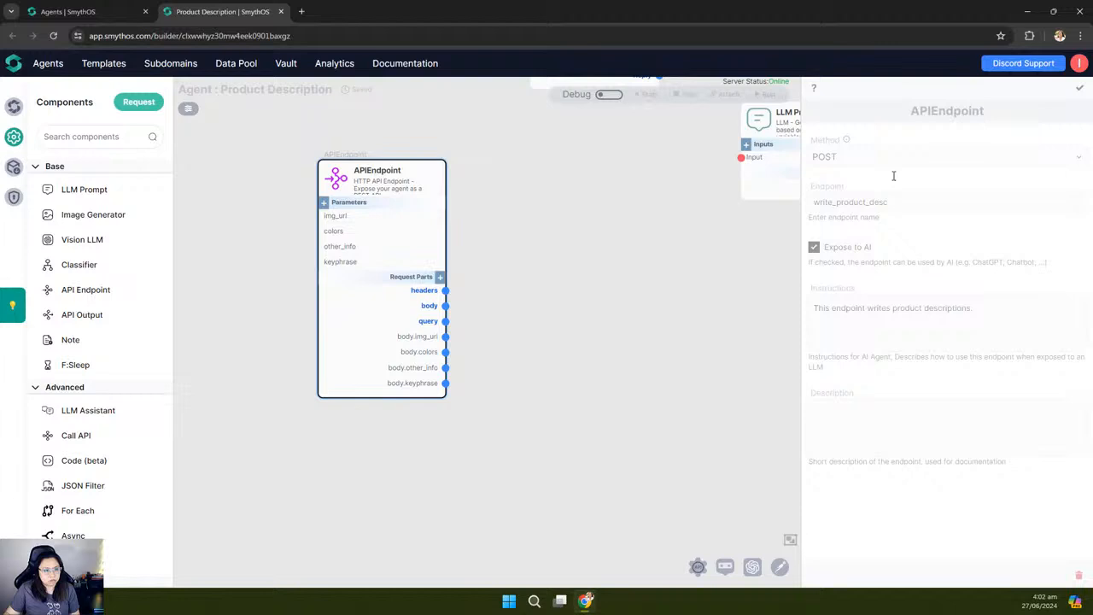
left_click(845, 202)
double_click(845, 202)
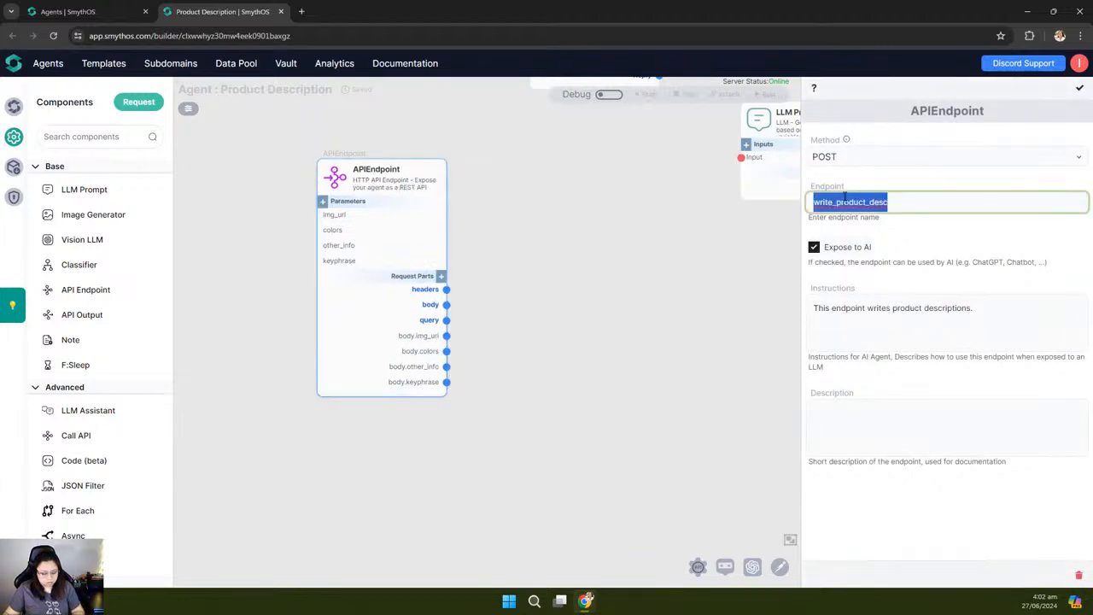
left_click(1080, 88)
double_click(436, 178)
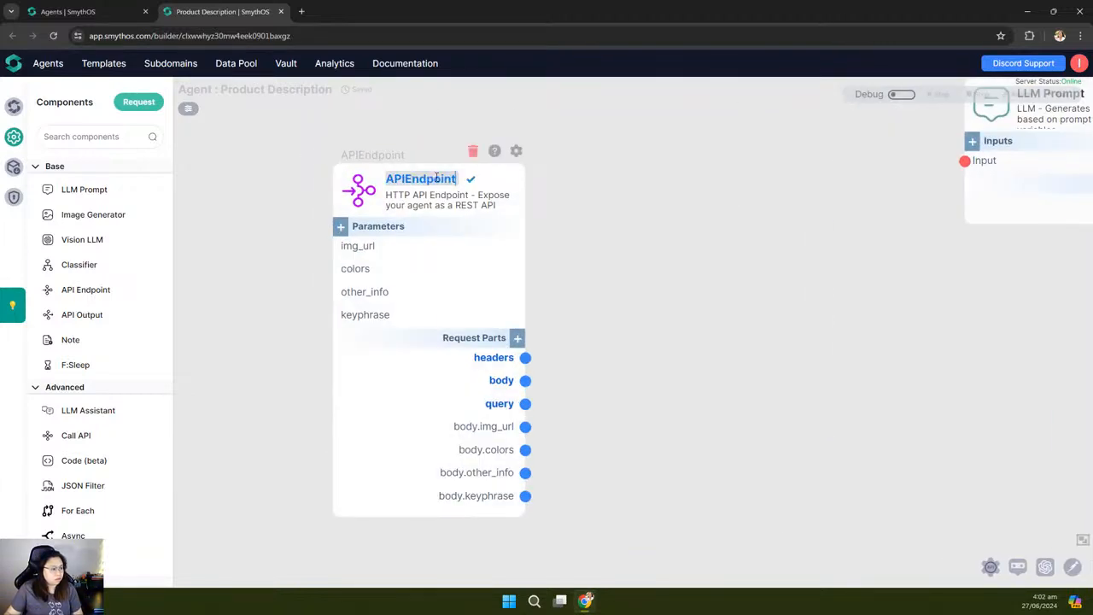
type("write_product_description")
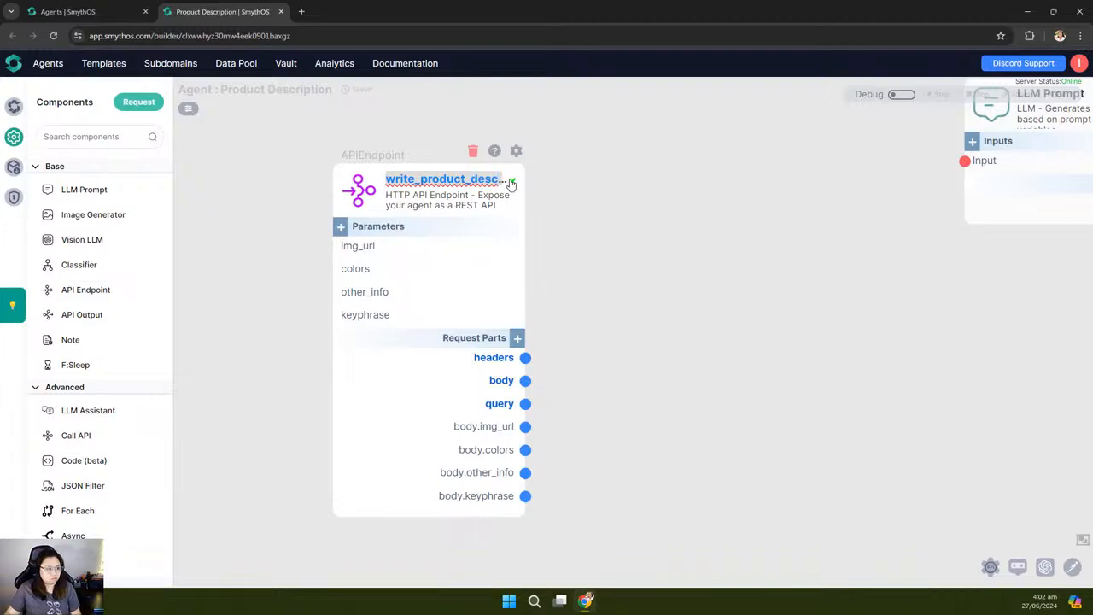
left_click(512, 184)
left_click_drag(525, 214, 549, 213)
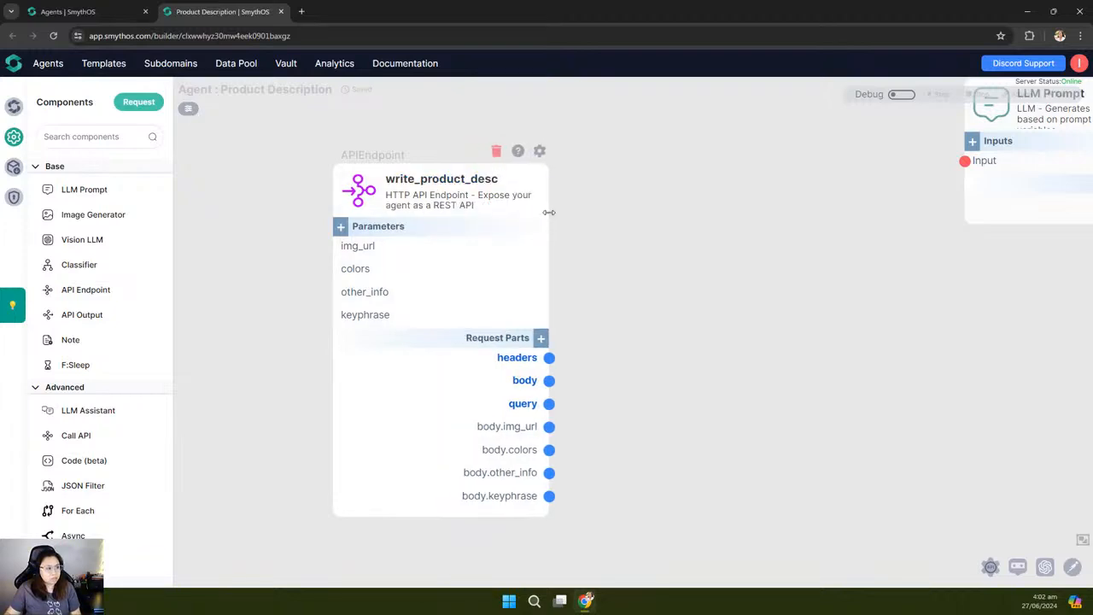
Step: Rearrange the canvas so Vision LLM sits between the write_product_desc endpoint and LLM Prompt, with space around each component
left_click_drag(752, 207, 640, 203)
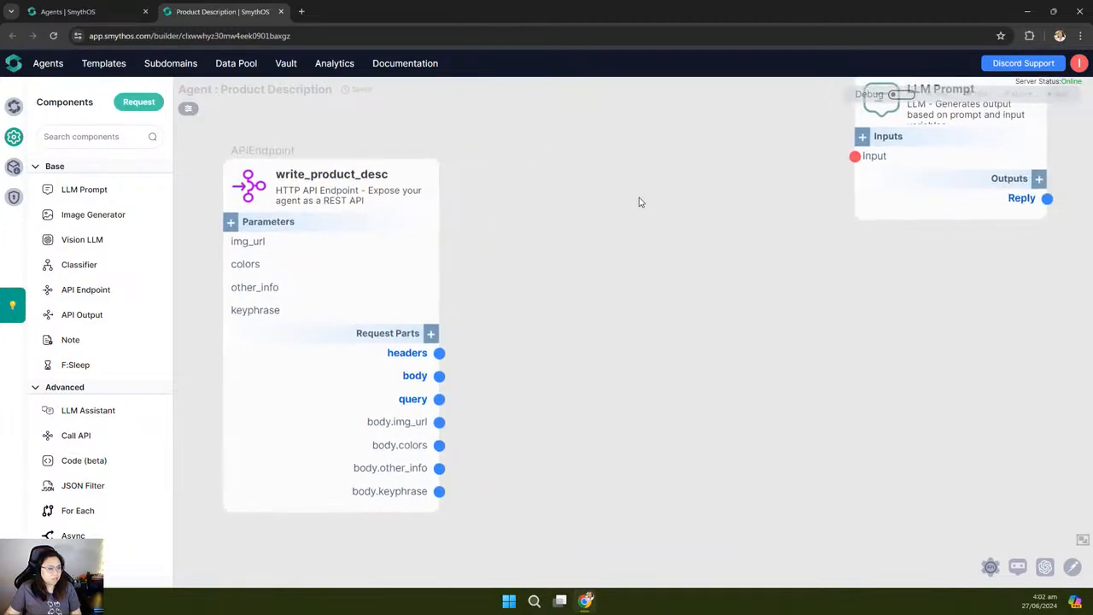
scroll(640, 202, "down", 2)
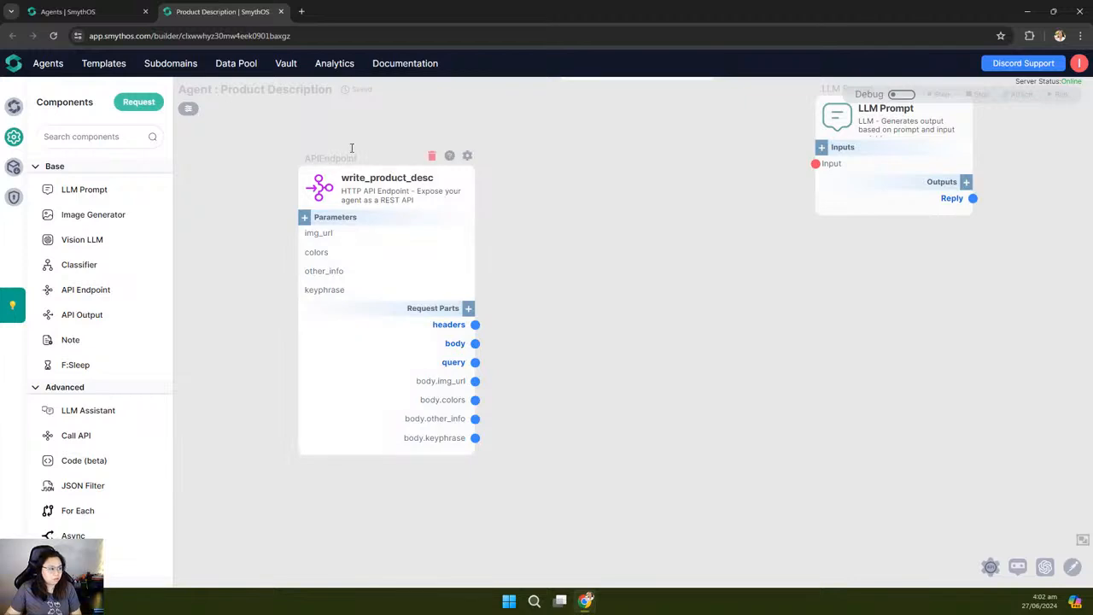
left_click_drag(613, 204, 508, 271)
scroll(509, 271, "down", 1)
left_click_drag(779, 210, 1025, 220)
left_click_drag(539, 179, 629, 324)
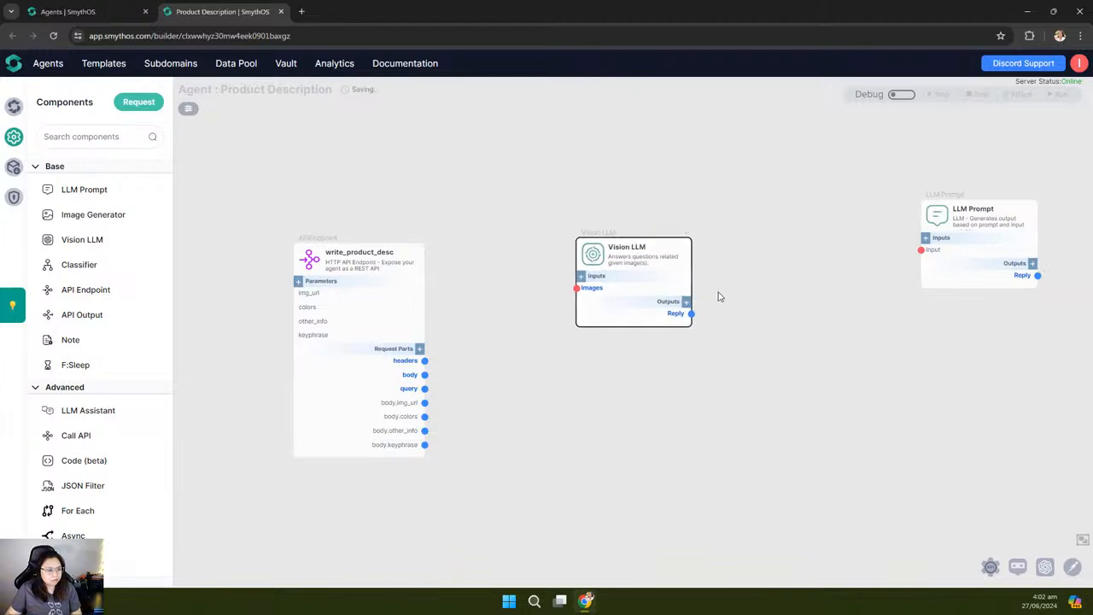
Step: Open the Vision LLM settings, select the gpt-4-turbo model and set the maximum output tokens to 4096
scroll(718, 295, "up", 1)
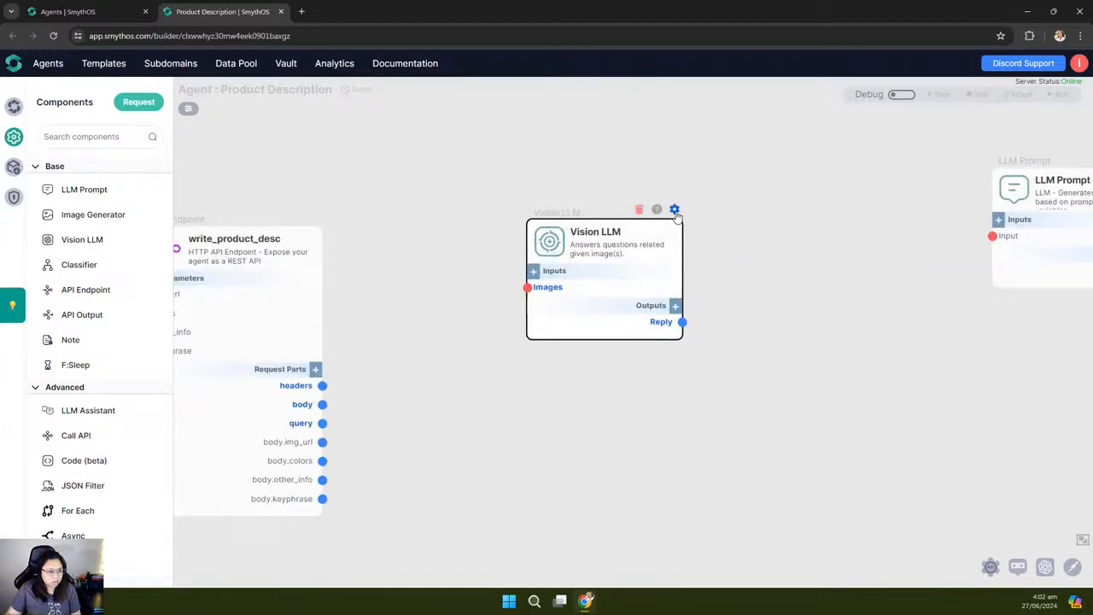
left_click(675, 211)
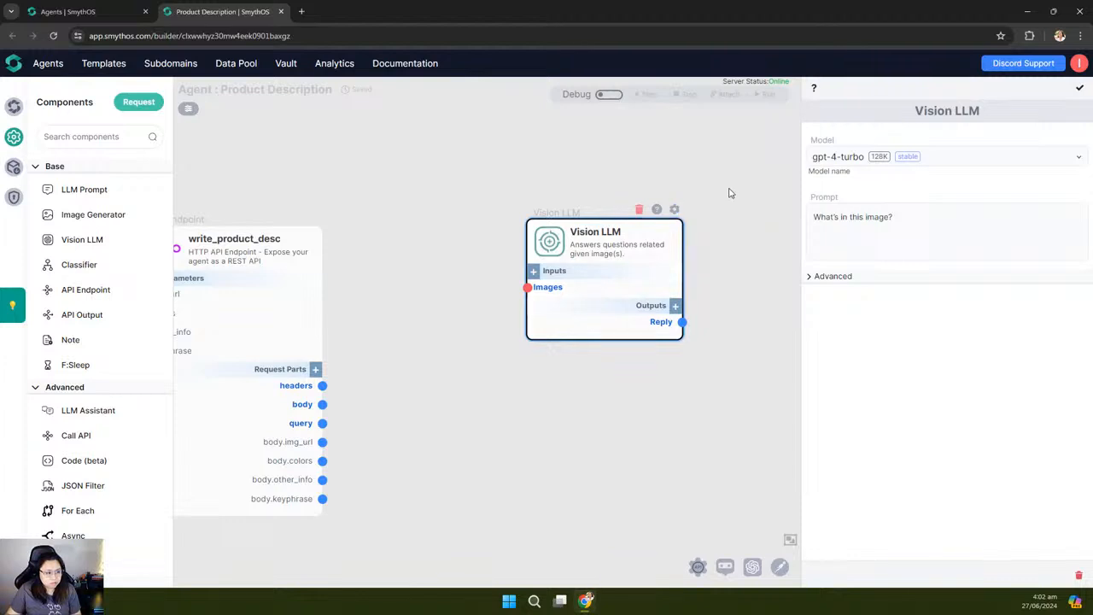
left_click_drag(720, 236, 714, 218)
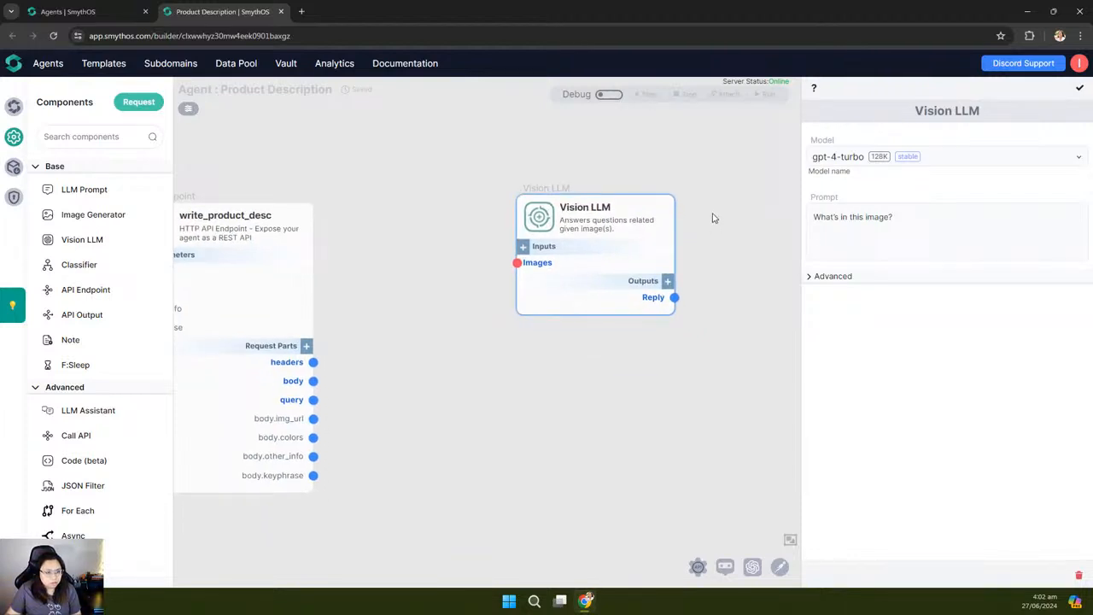
left_click(827, 161)
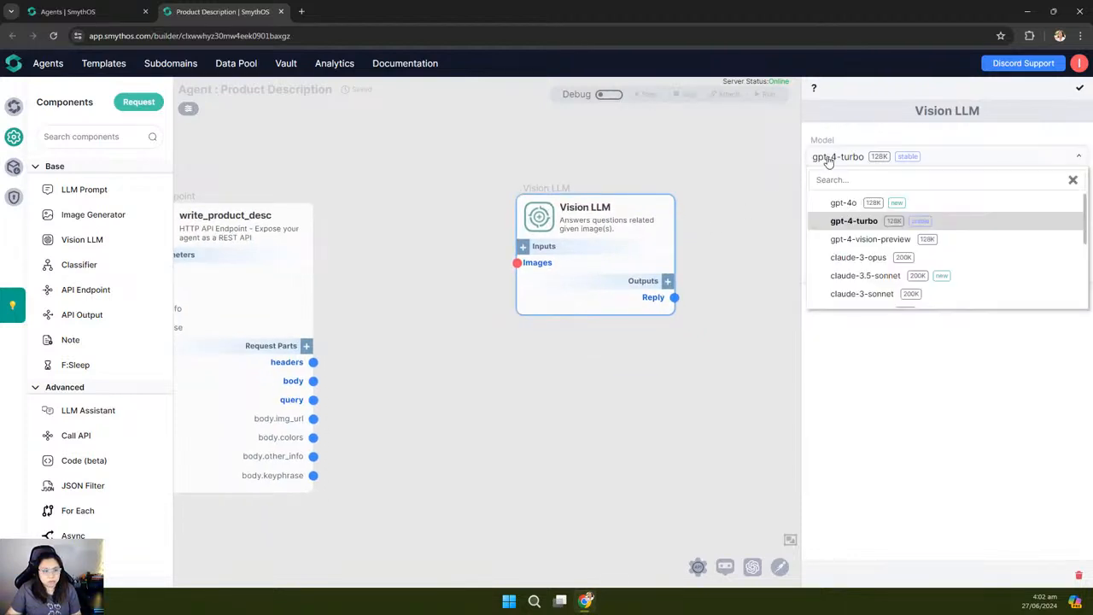
left_click(991, 398)
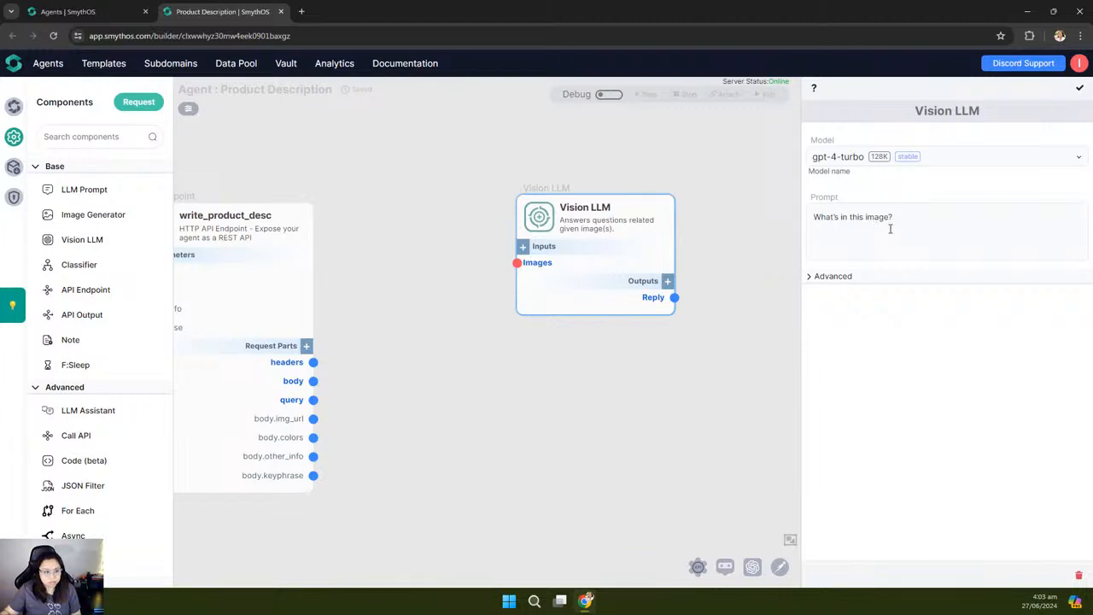
left_click(854, 163)
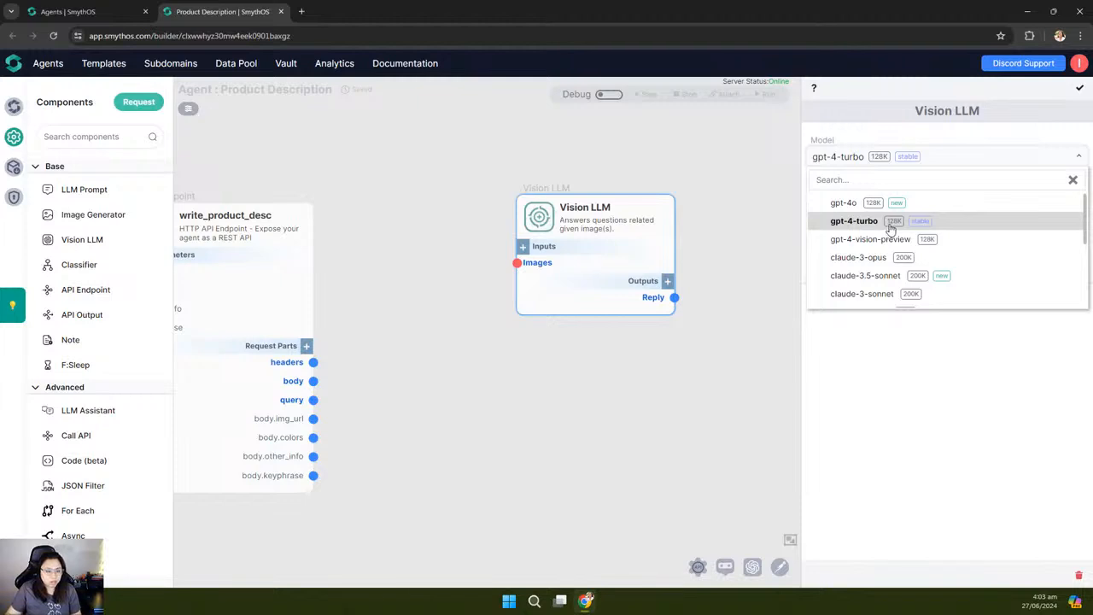
scroll(888, 233, "down", 5)
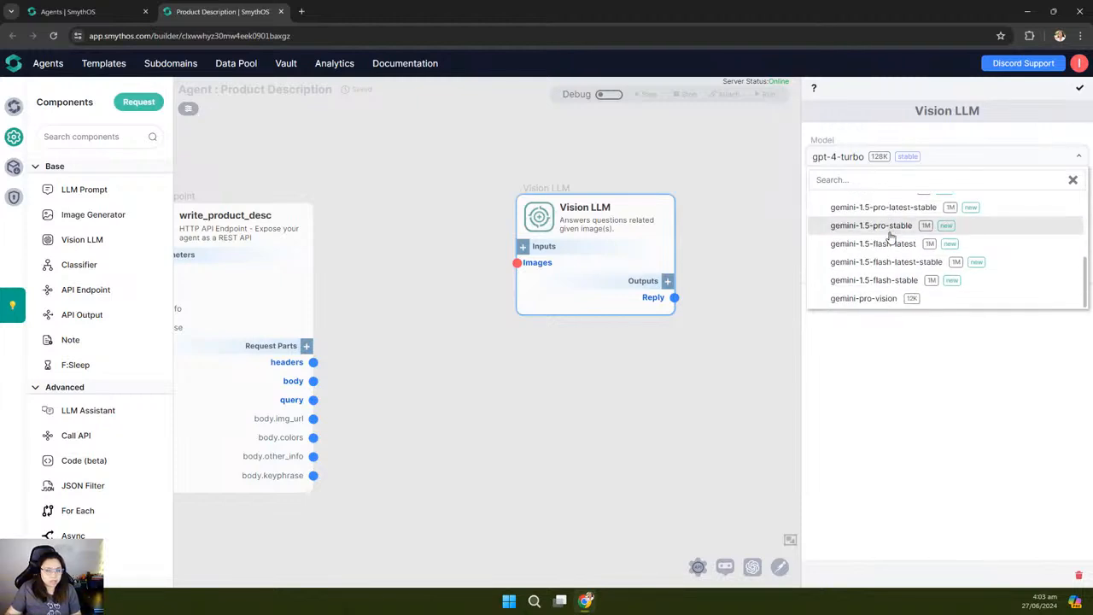
scroll(891, 238, "up", 4)
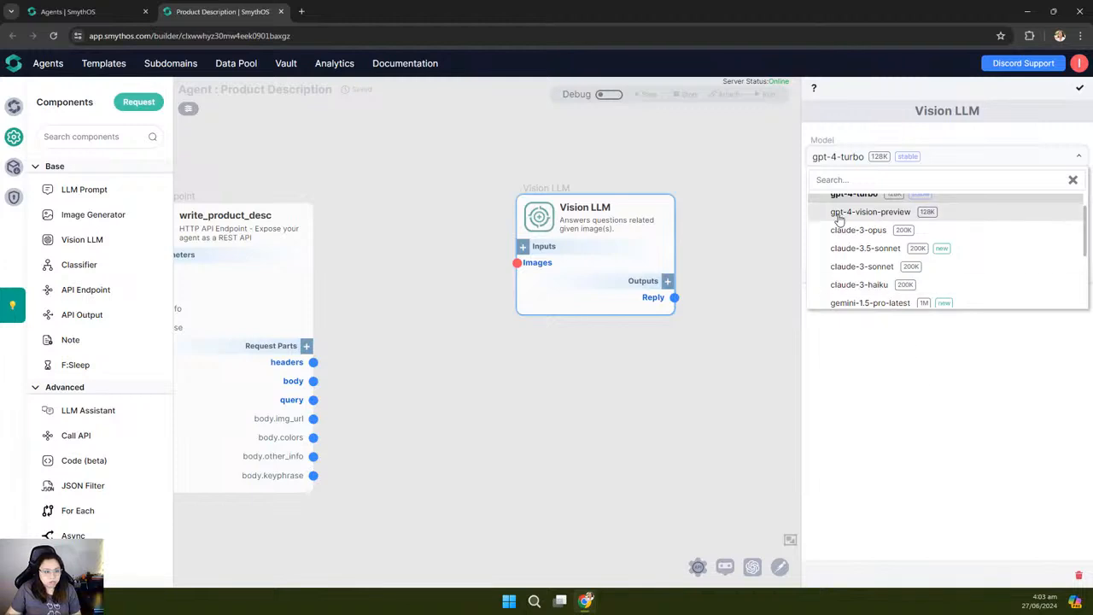
scroll(842, 243, "down", 3)
scroll(848, 263, "up", 4)
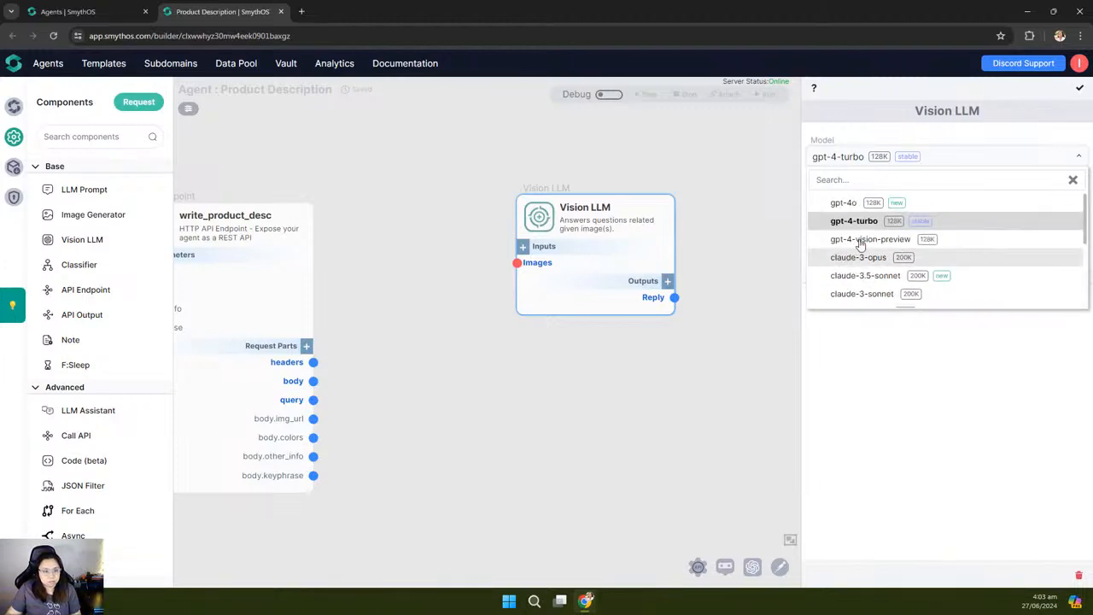
left_click(859, 222)
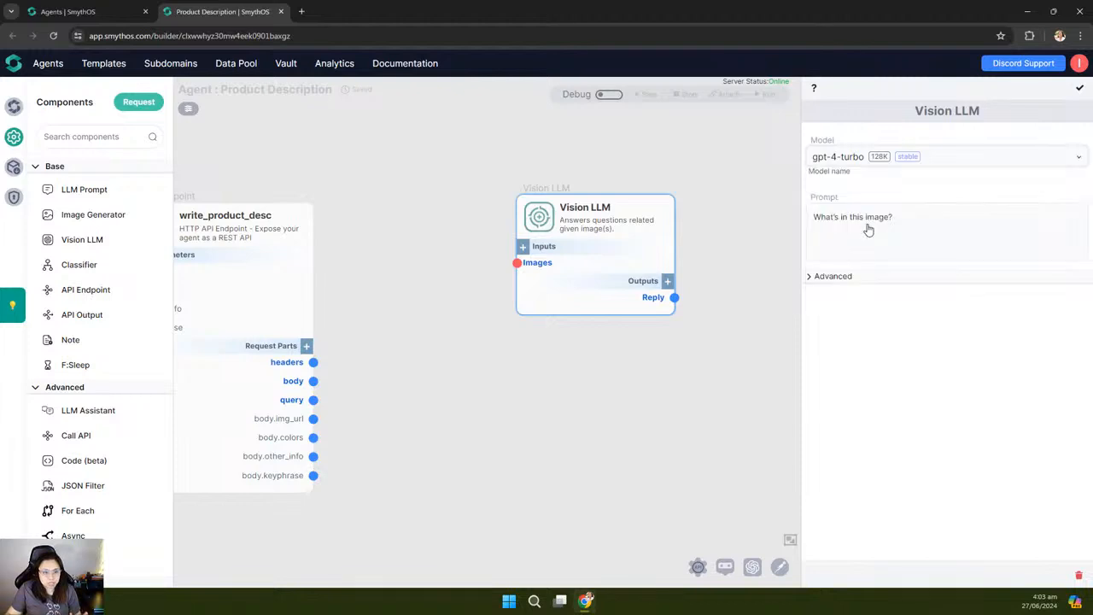
left_click(824, 282)
left_click_drag(828, 358, 1033, 367)
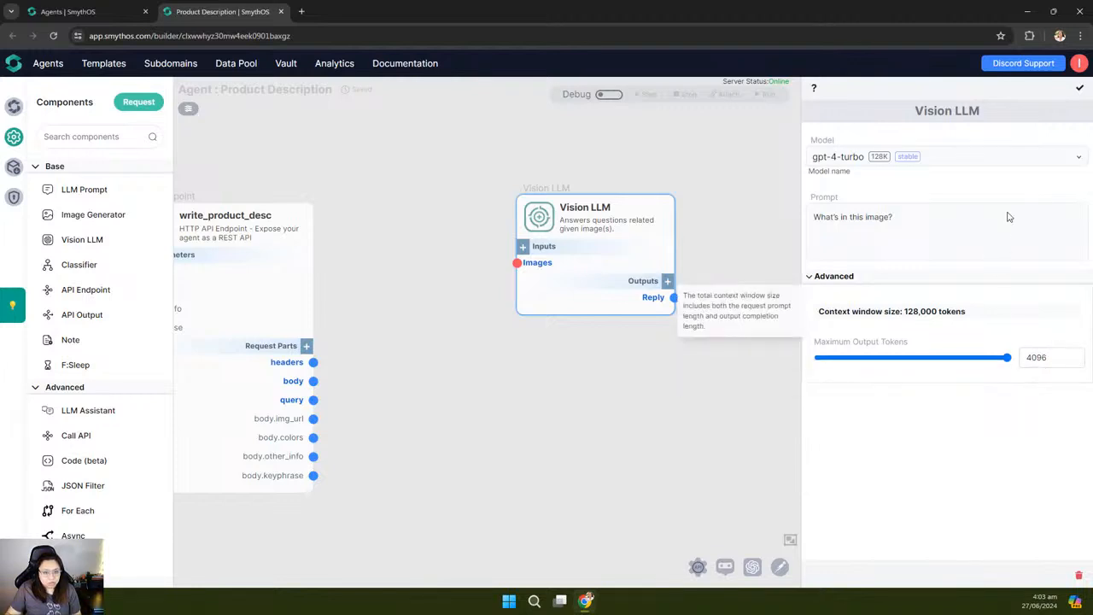
Step: Set the Vision LLM prompt to "Describe the image" and give the component a title beginning with "Image Description"
triple_click(864, 216)
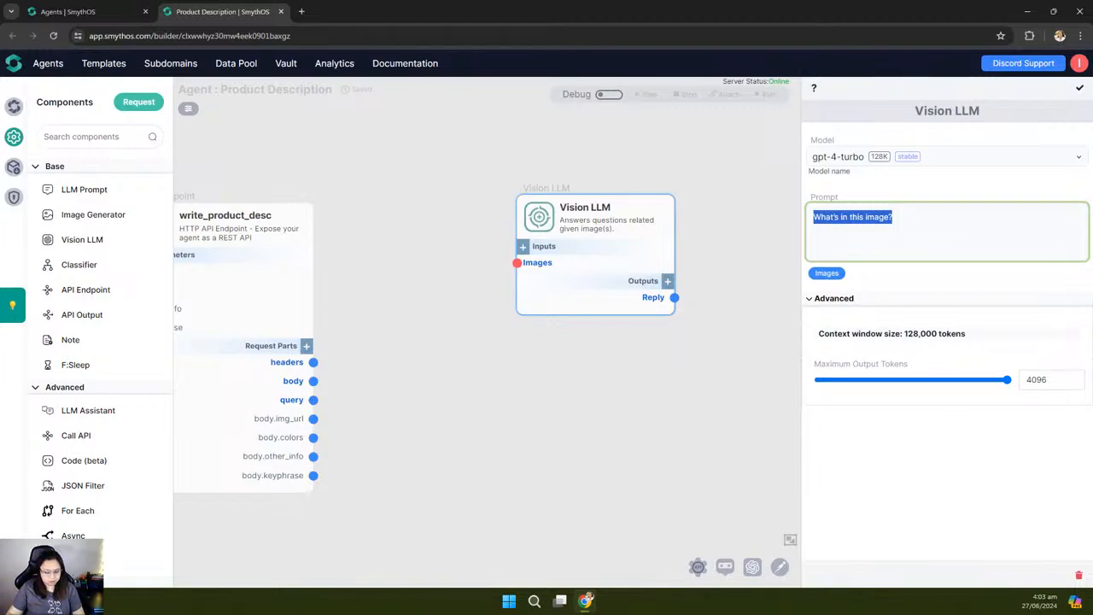
type("Describe")
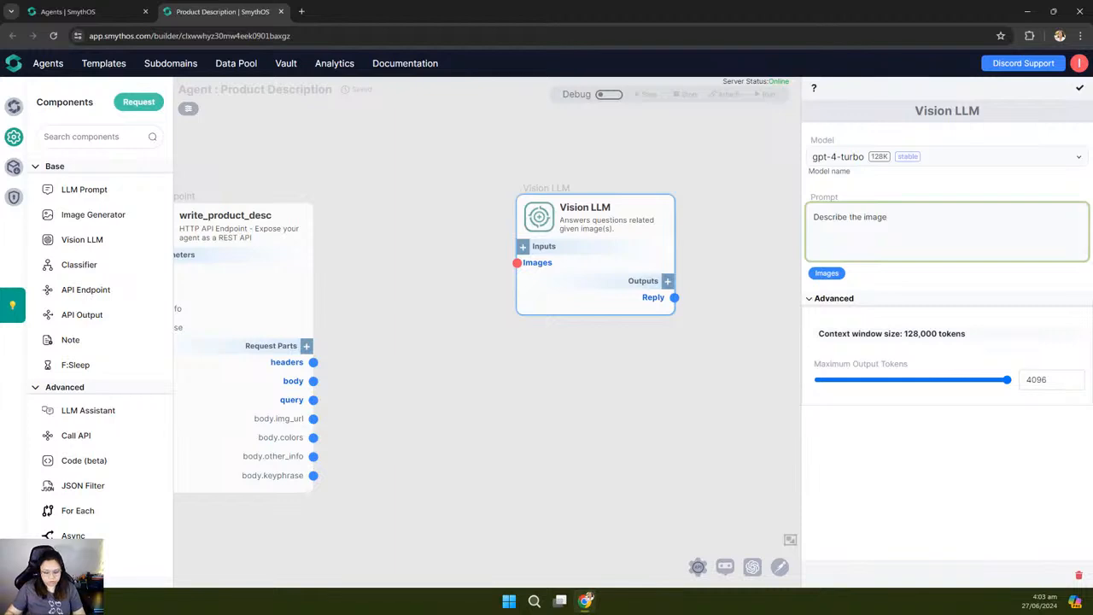
left_click(587, 599)
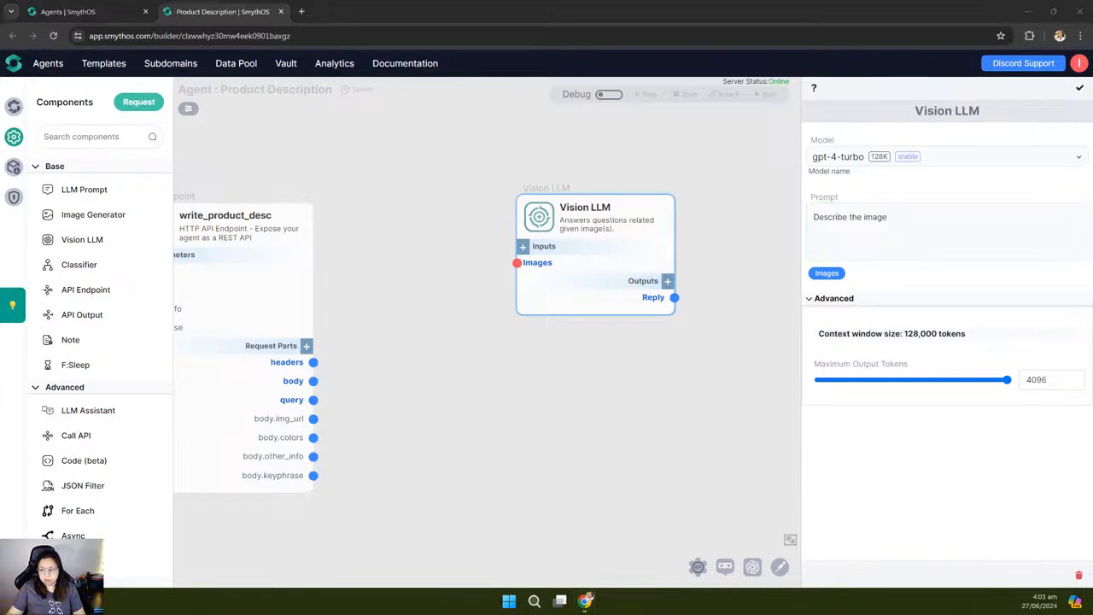
left_click(1079, 92)
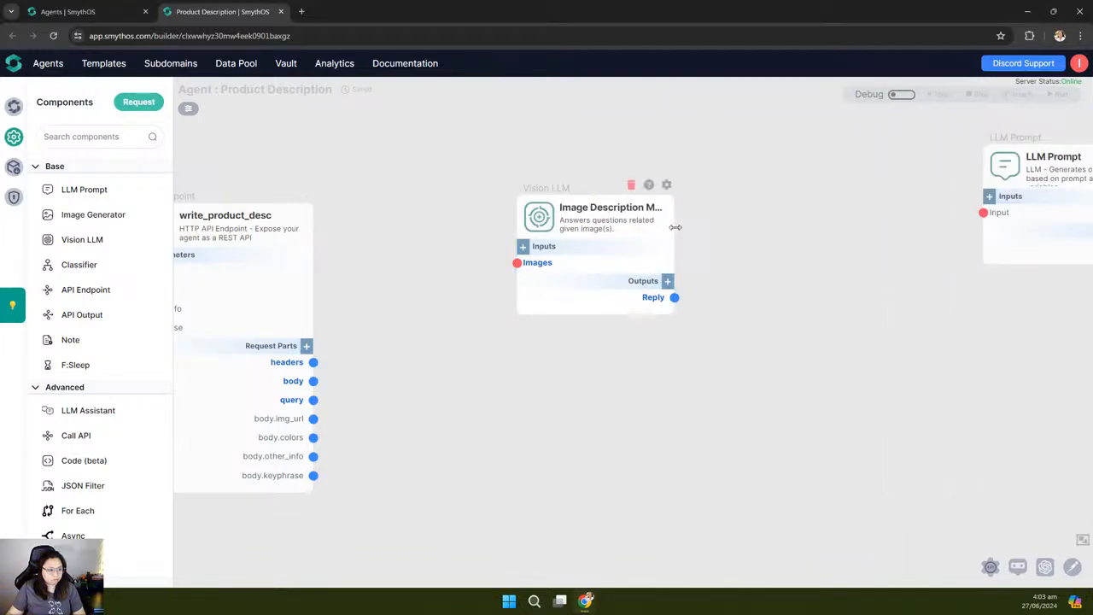
Step: Move the LLM Prompt component lower and closer to the image description Vision LLM component
left_click_drag(687, 229, 658, 237)
left_click_drag(956, 223, 838, 405)
left_click_drag(823, 254, 695, 159)
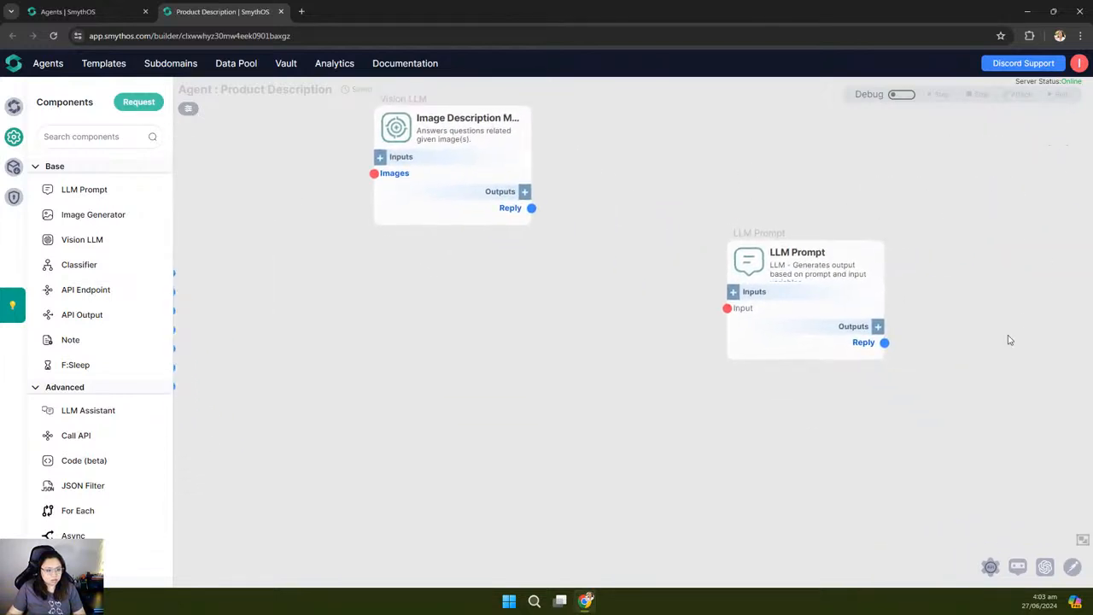
Step: Open the LLM Prompt component's settings and select gpt-4-turbo-latest as its model
scroll(933, 317, "up", 3)
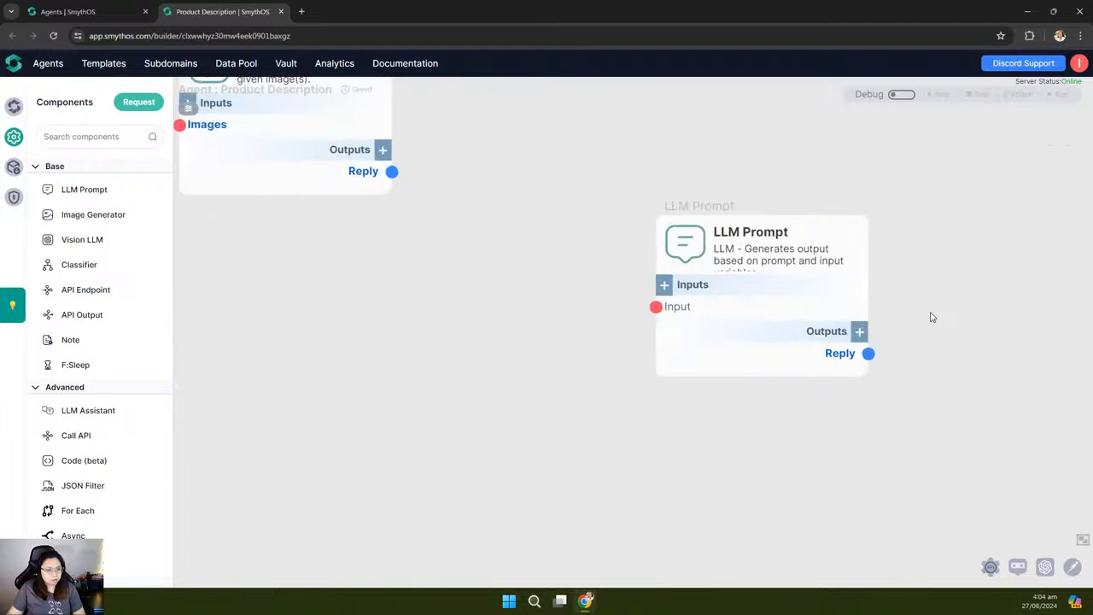
left_click_drag(903, 298, 800, 286)
left_click(732, 205)
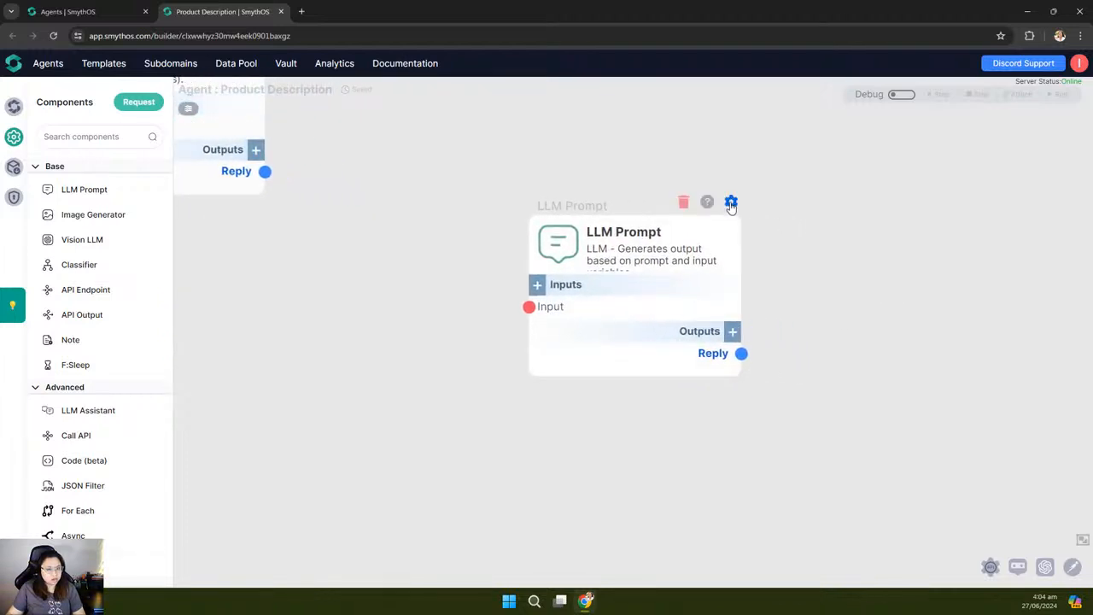
left_click(911, 159)
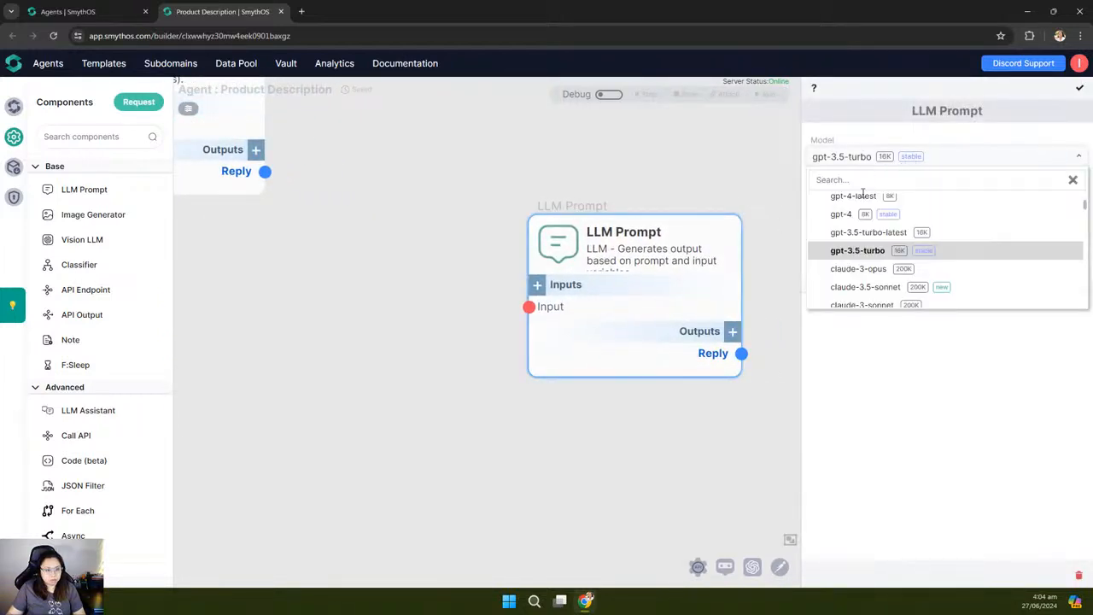
scroll(893, 255, "up", 3)
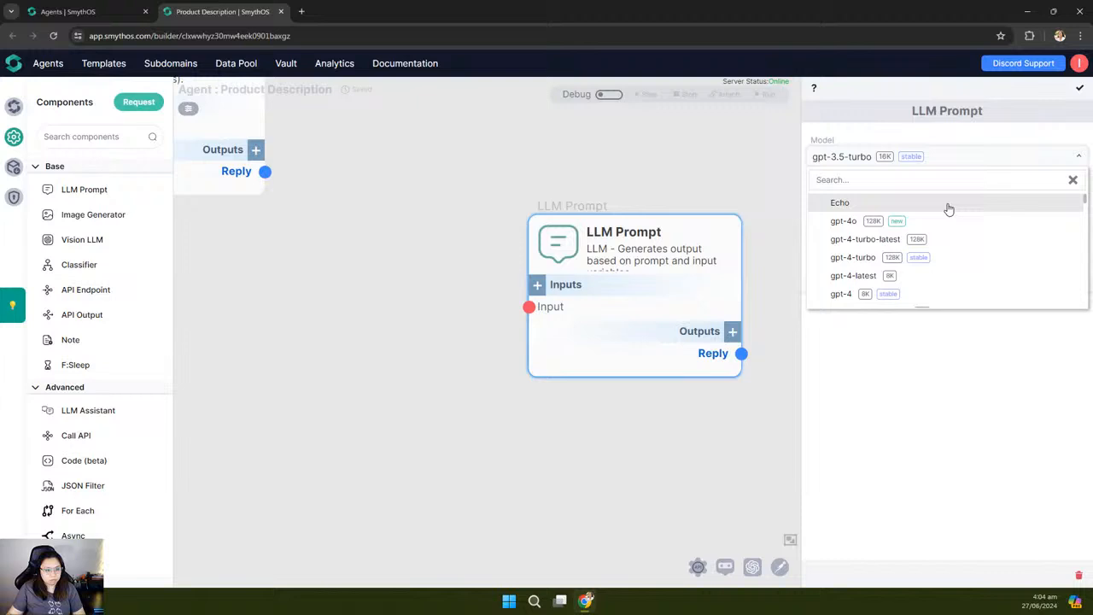
left_click(897, 240)
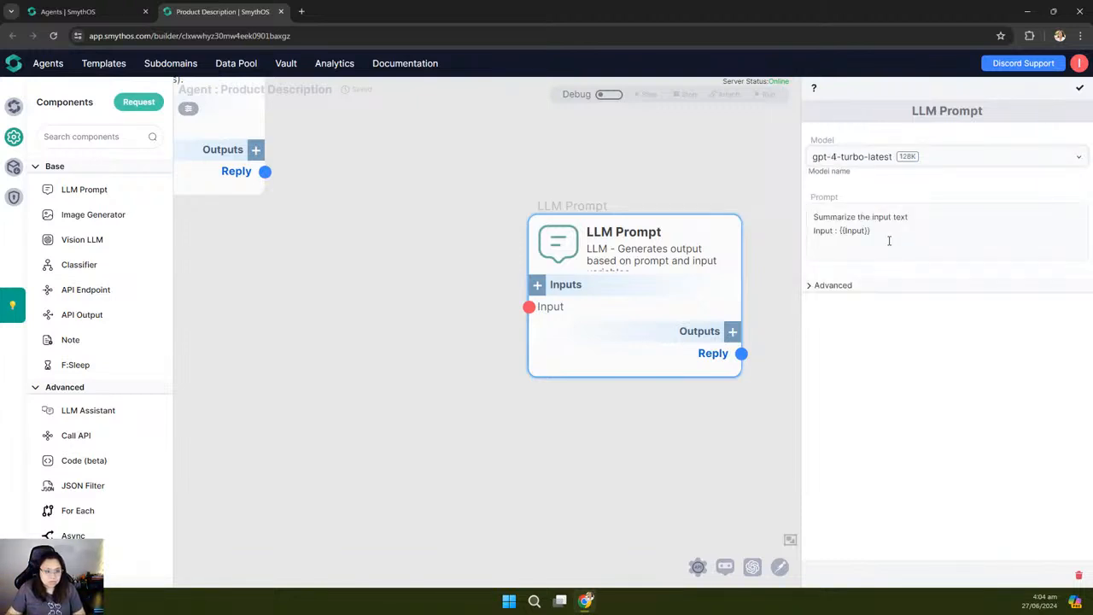
Step: Expand the LLM Prompt's advanced settings and set the maximum output tokens to 4096
left_click(833, 285)
left_click_drag(577, 205, 489, 203)
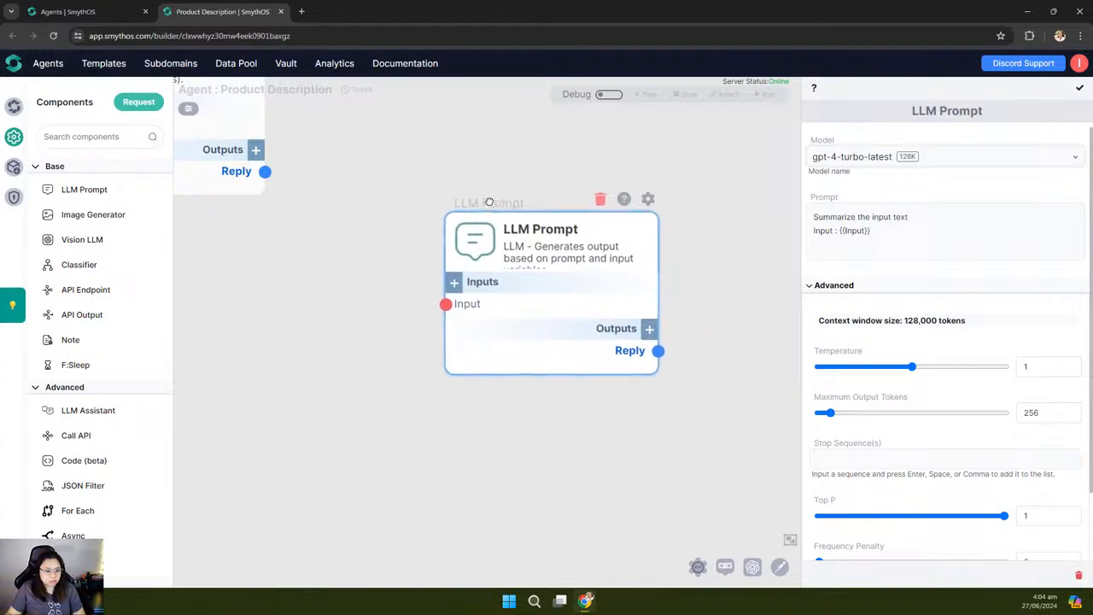
left_click(852, 163)
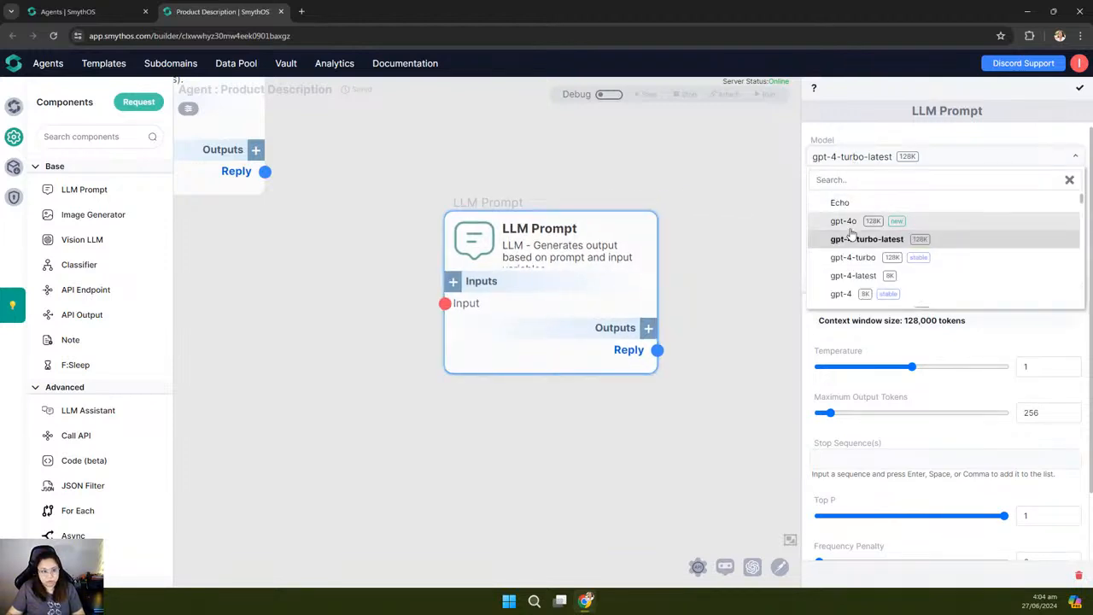
left_click(924, 141)
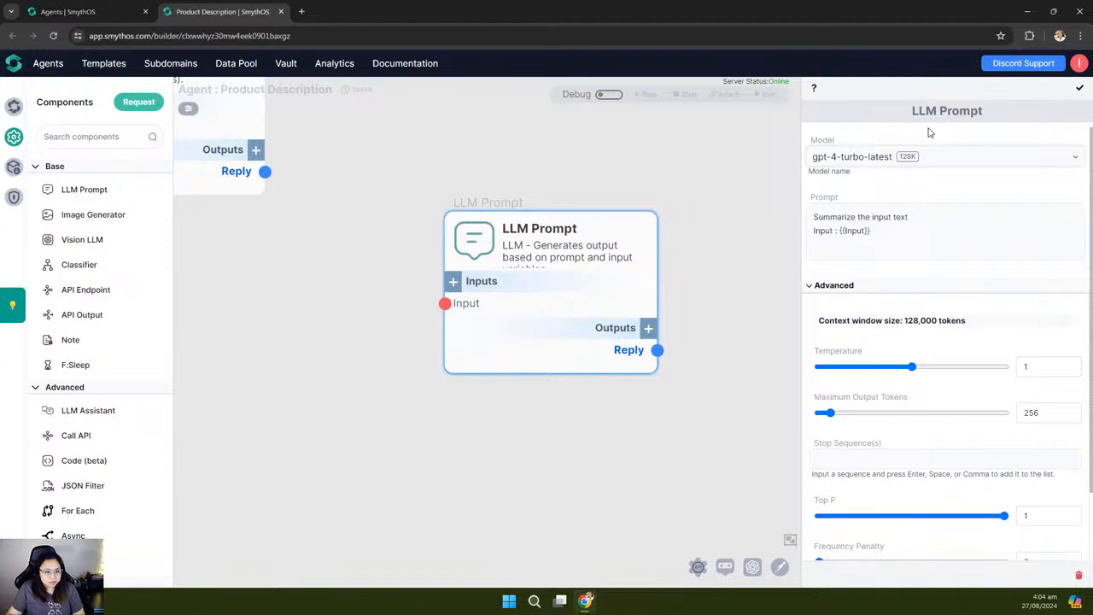
left_click_drag(829, 413, 1016, 430)
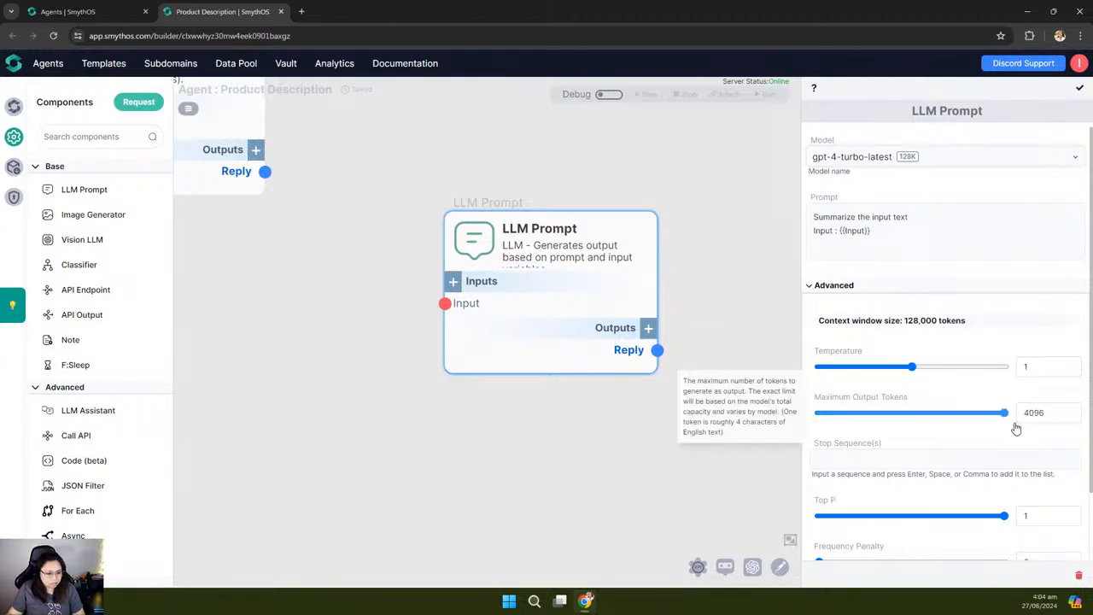
Step: Replace the LLM Prompt text with instructions for a 300-word product description and 150-character title as JSON, using {{keyphrase}}, {{other_info}}, {{description}} and {{colors}}
left_click(893, 238)
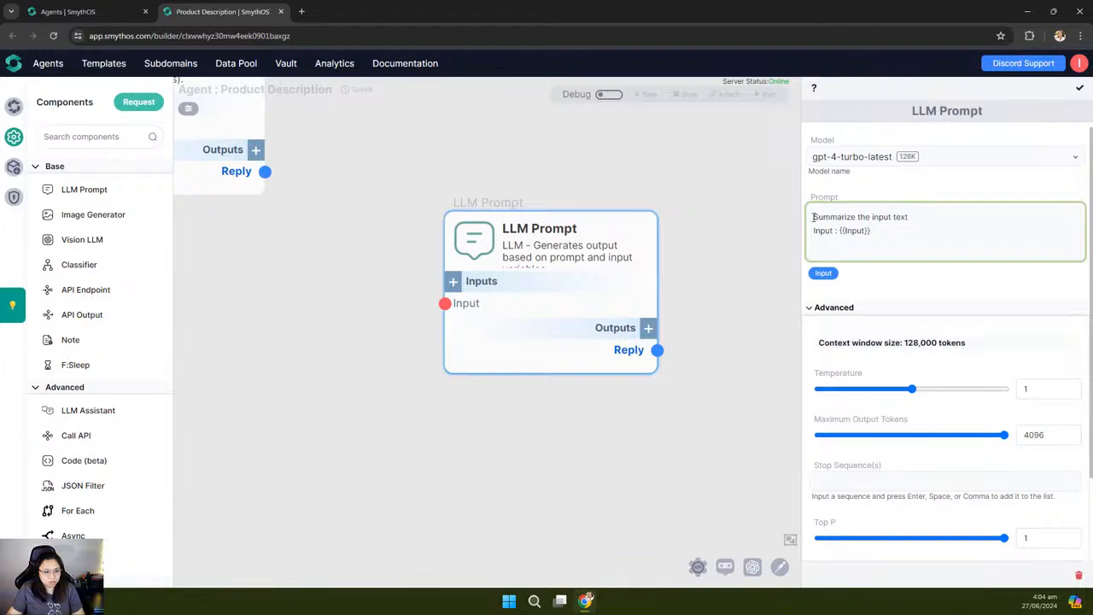
left_click_drag(814, 217, 886, 237)
key("BackSpace")
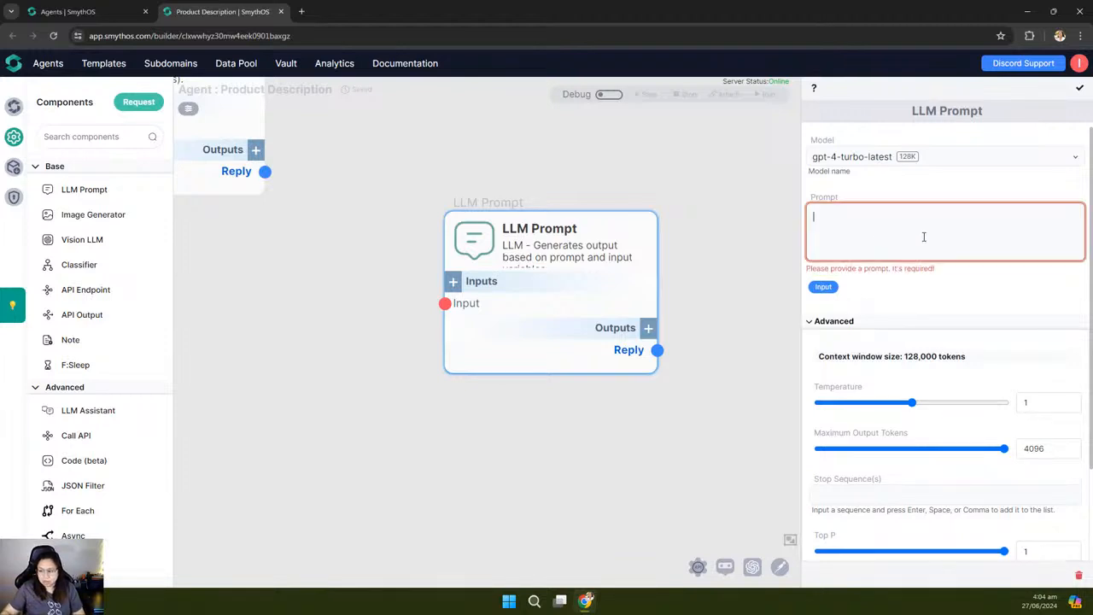
key("alt+Tab")
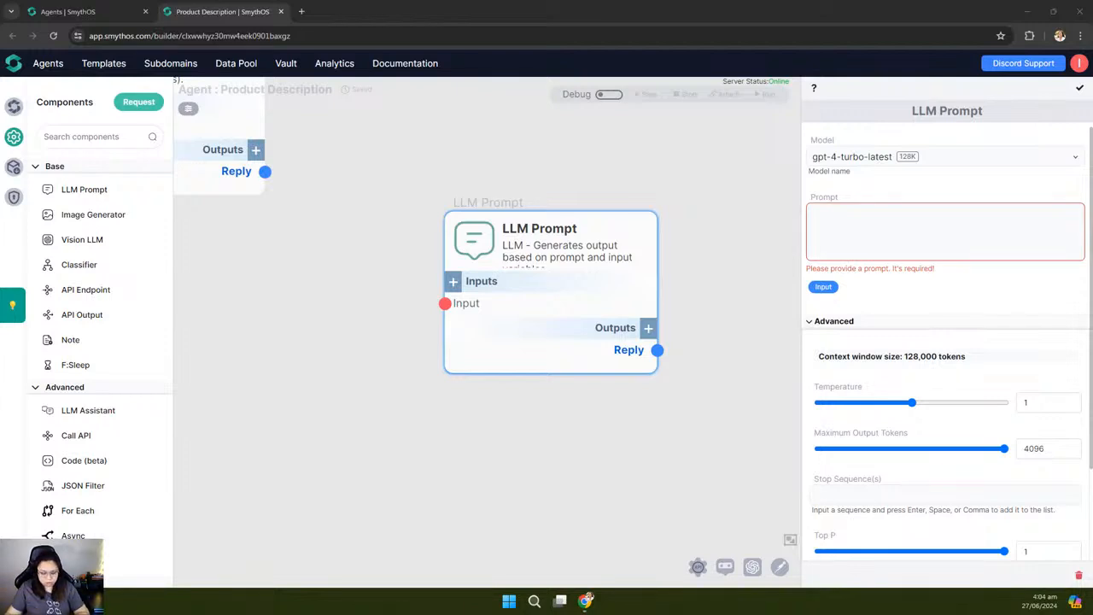
left_click(848, 224)
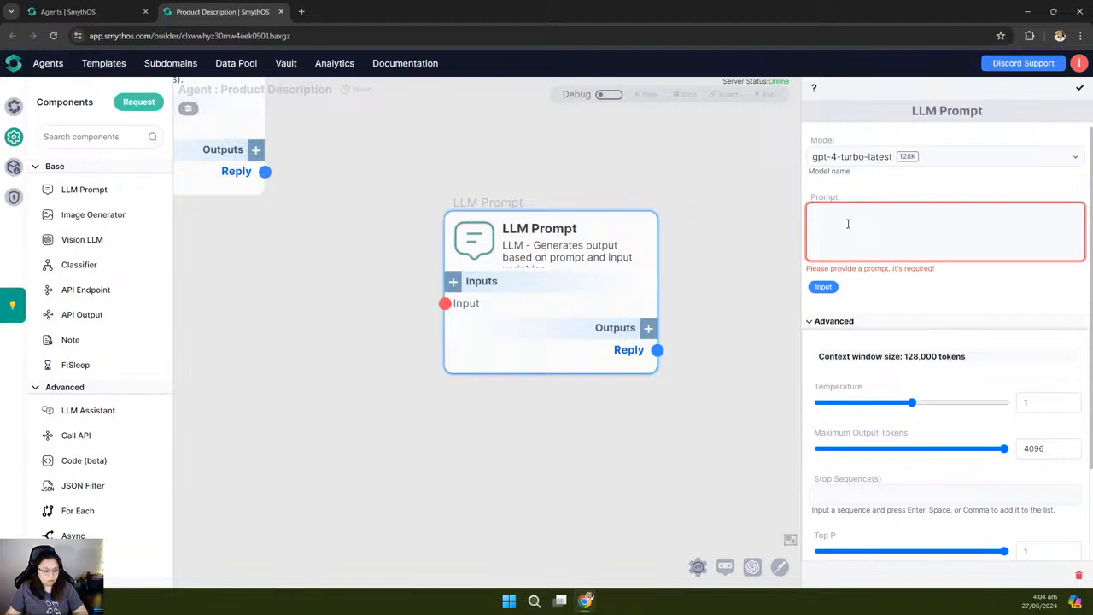
type("1. Generate a comprehensive 300-word long product description using the description draft, additional information, and colors.  2. Generate a 150-character long title based on additional information.  2. Optimize the product description and the title for the keyphrase: {{keyphrase}}  4. Use html tags like <p>, <li>, <ul>, <b>, etc. to properly format and structure the product description for publishing on a Shopify store. Use bullets to highly key features and benefits. Make sure that anyone reading the product description would be impressed.  5. Output must be a JSON object in this format:  {   \"title\": \"add SEO title here\",   \"description\": \"<p>add the product description here</p>\" }  additional information: {{other_info}} description draft: {{description}} colors: {{colors}}")
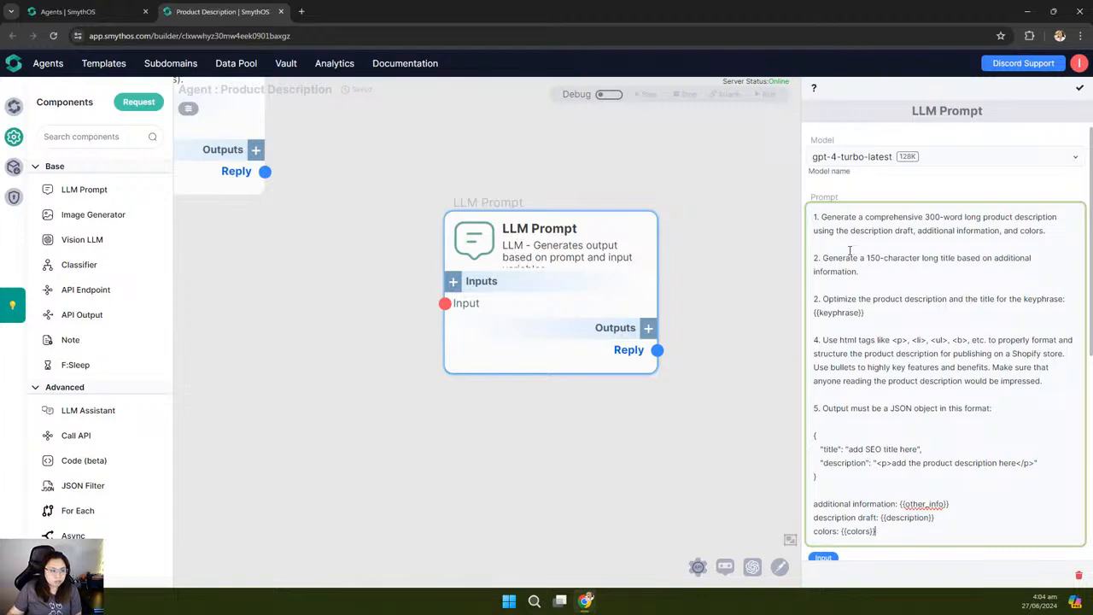
Step: Add an input named description to the LLM Prompt component and save it
left_click(456, 281)
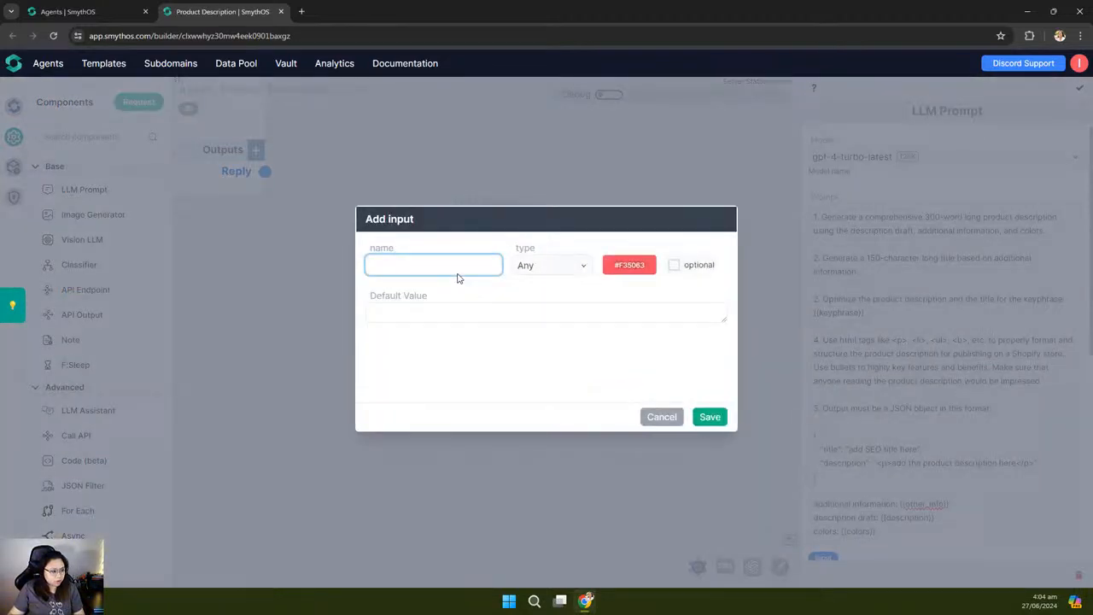
left_click(454, 271)
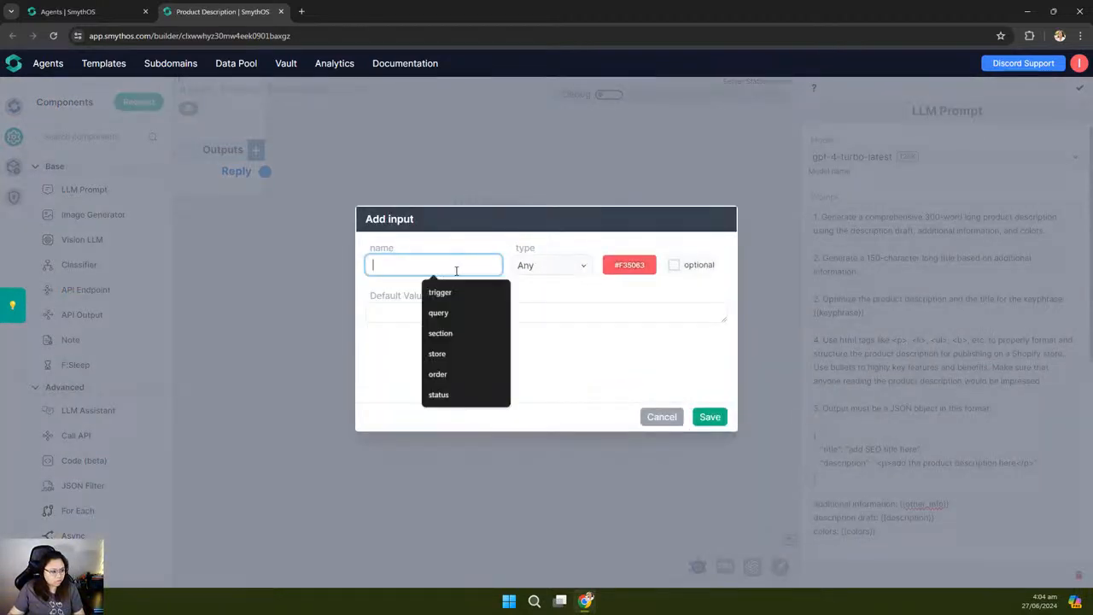
type("description")
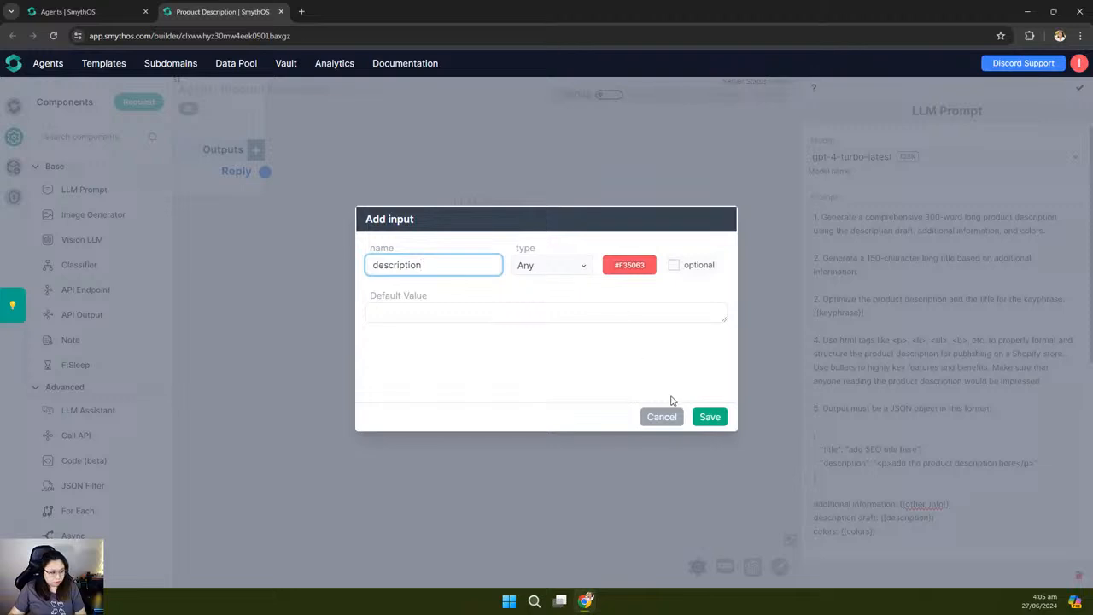
left_click(710, 417)
left_click_drag(477, 242, 485, 223)
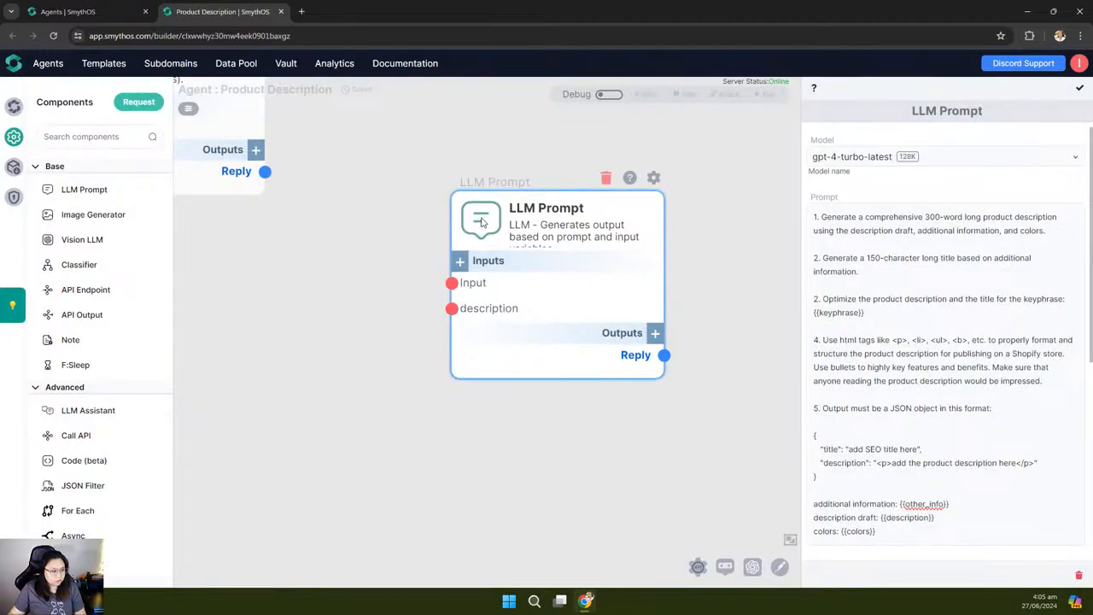
Step: Rename the LLM Prompt component's default Input to other_info and save the change
left_click(632, 286)
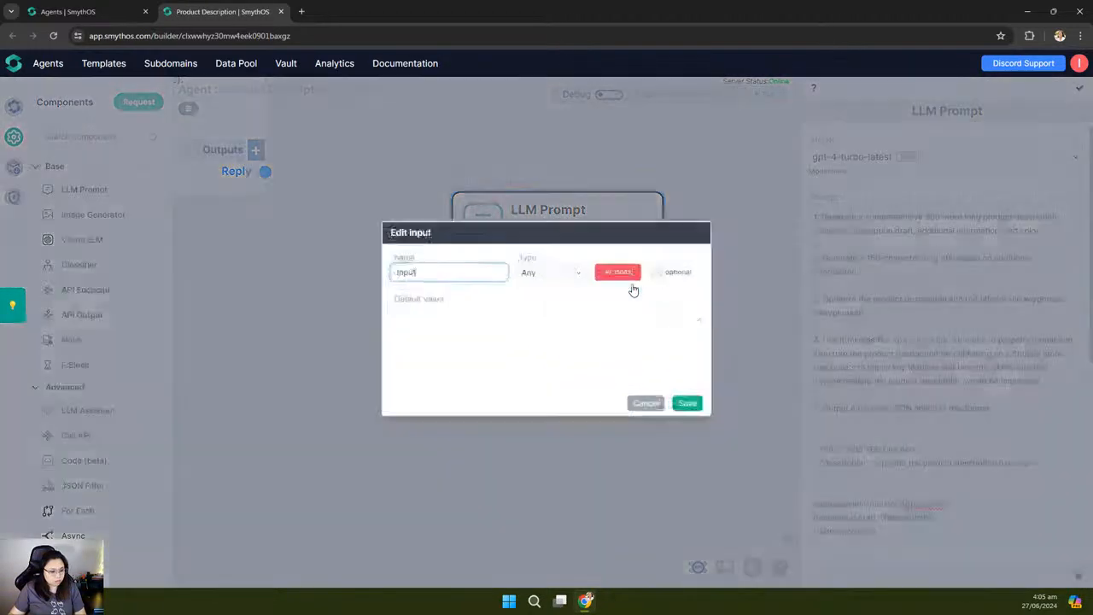
double_click(429, 268)
type("other_info")
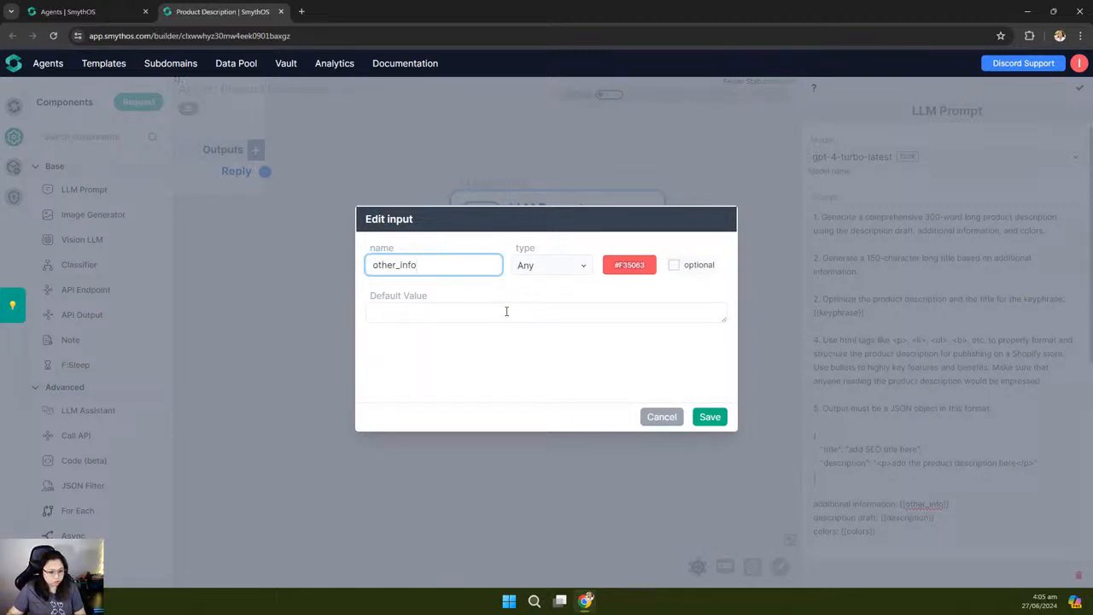
left_click(711, 418)
Step: Add inputs named colors and keyphrase to the LLM Prompt component and move the description input above other_info
left_click(459, 266)
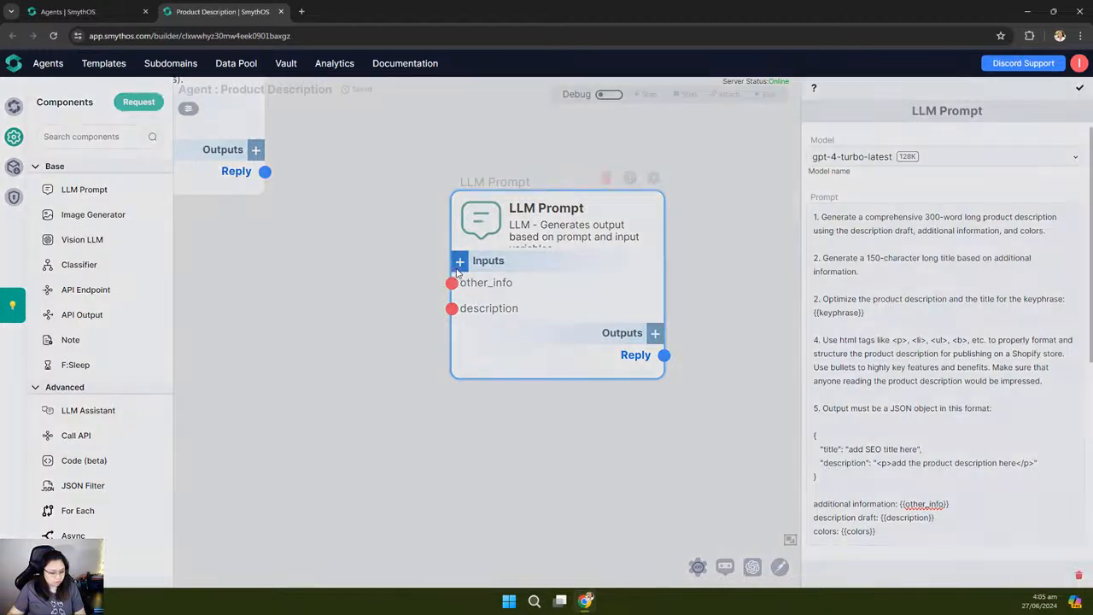
type("colors")
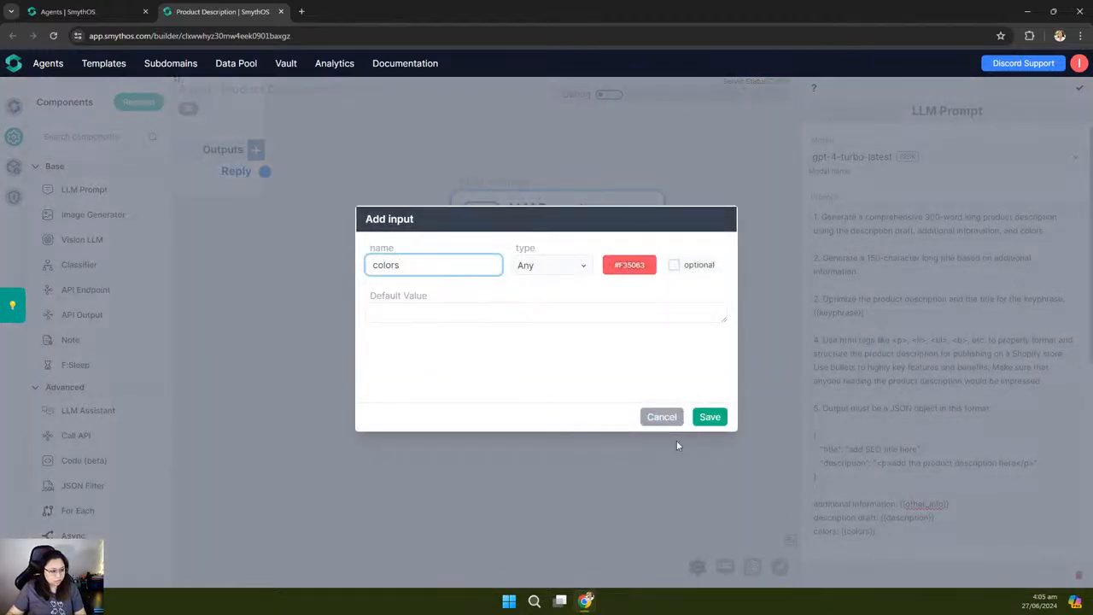
left_click(710, 417)
left_click(460, 262)
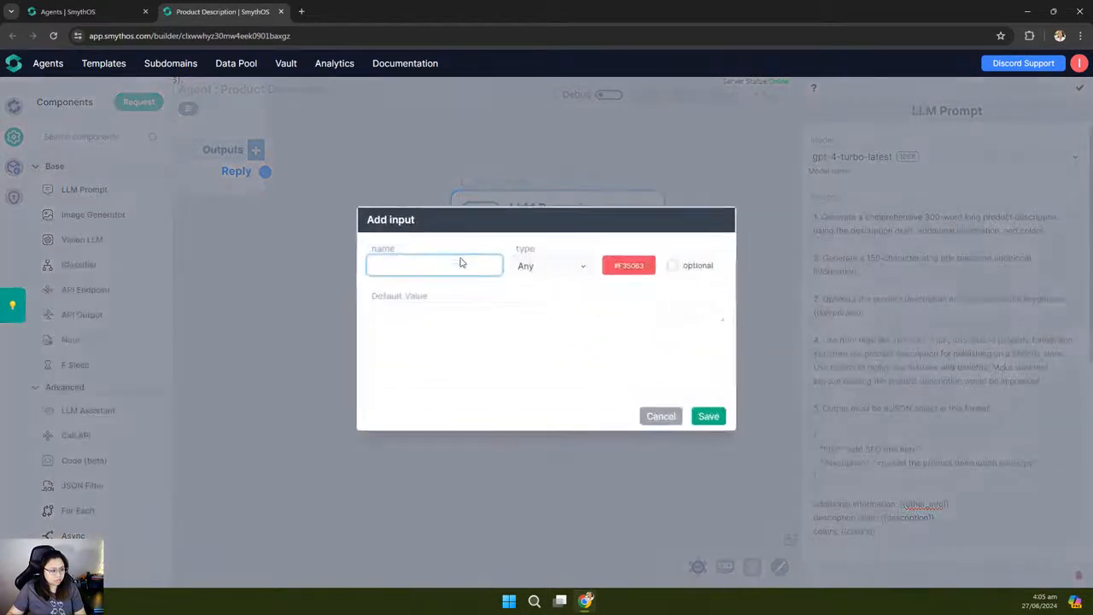
type("keyphrase")
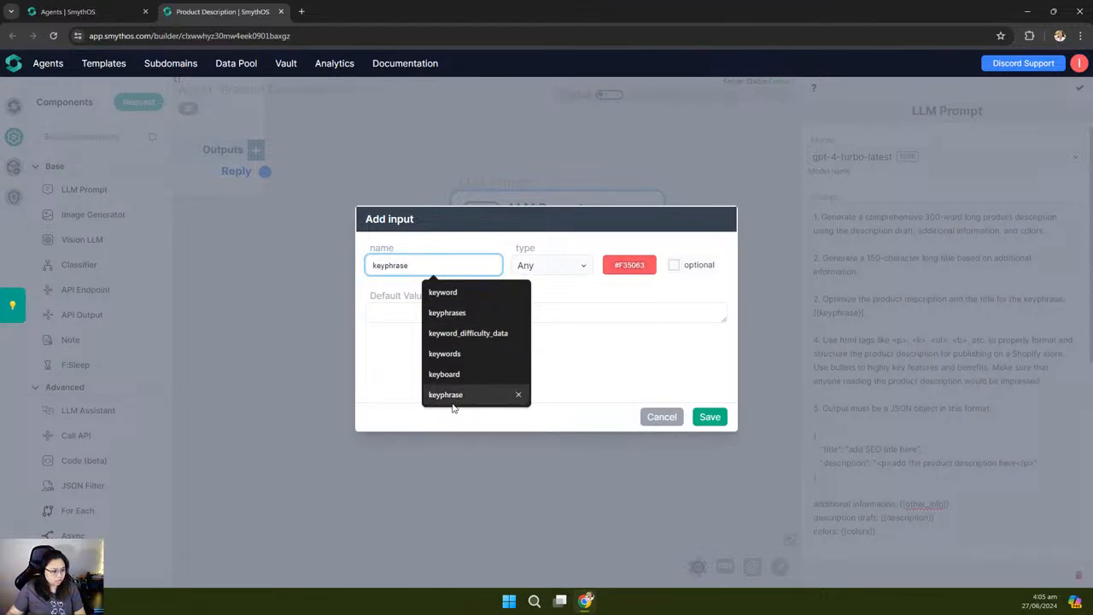
left_click(453, 398)
left_click(710, 417)
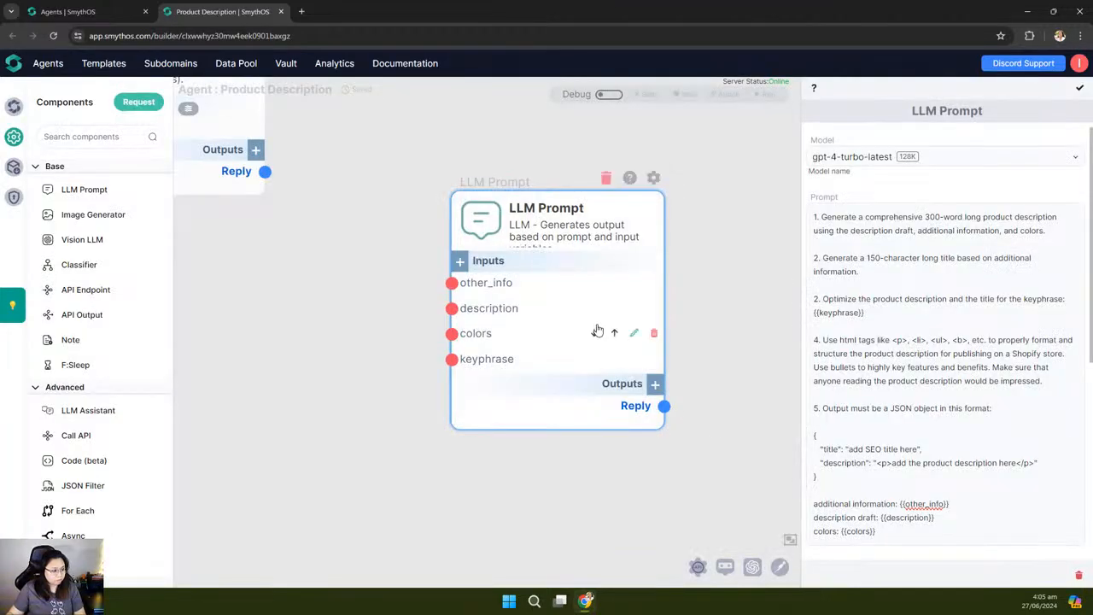
left_click(614, 308)
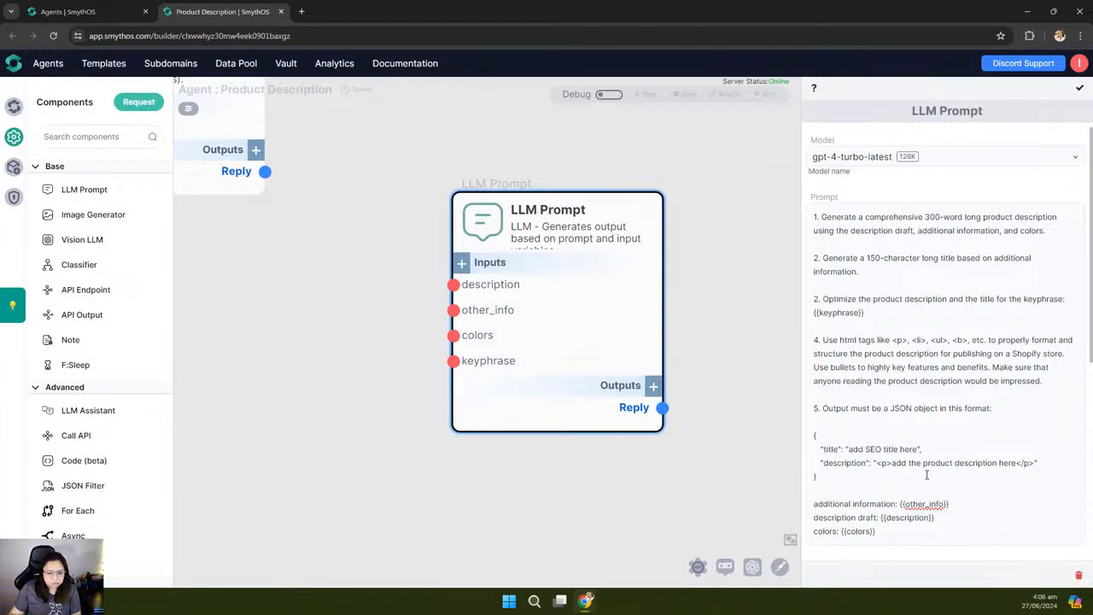
Step: Renumber the keyphrase optimization instruction in the prompt text as 3 and close the LLM Prompt settings
left_click(887, 273)
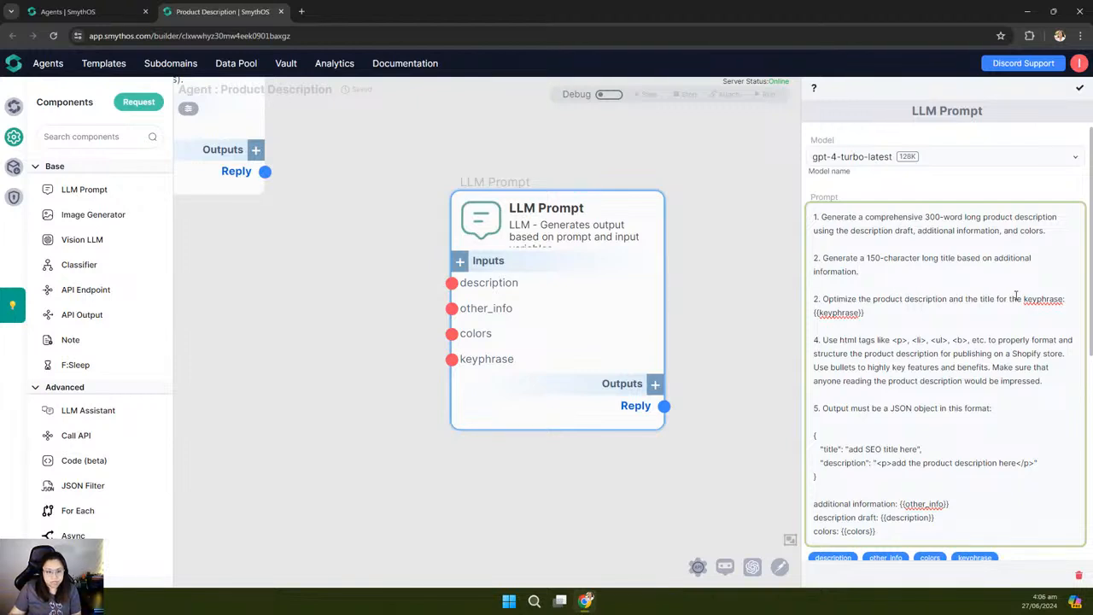
scroll(952, 278, "down", 1)
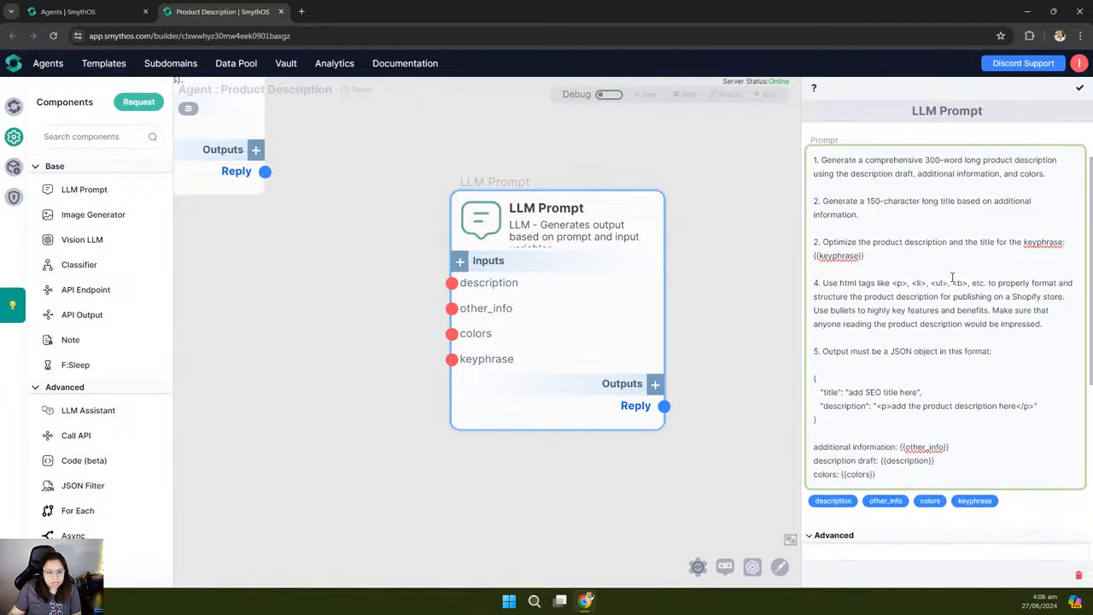
double_click(816, 242)
type("3")
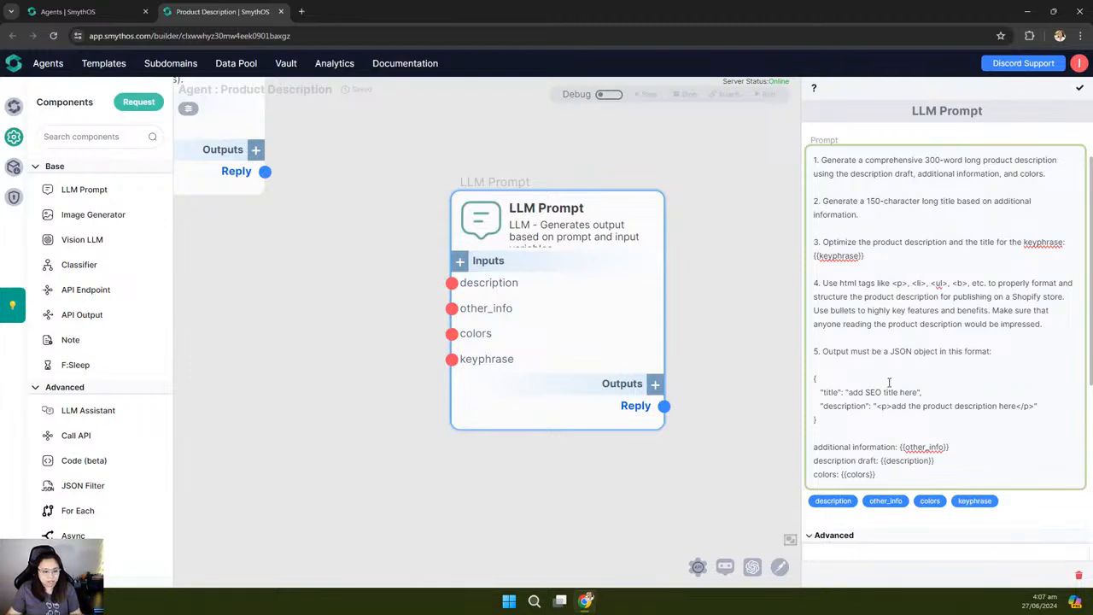
left_click(1080, 90)
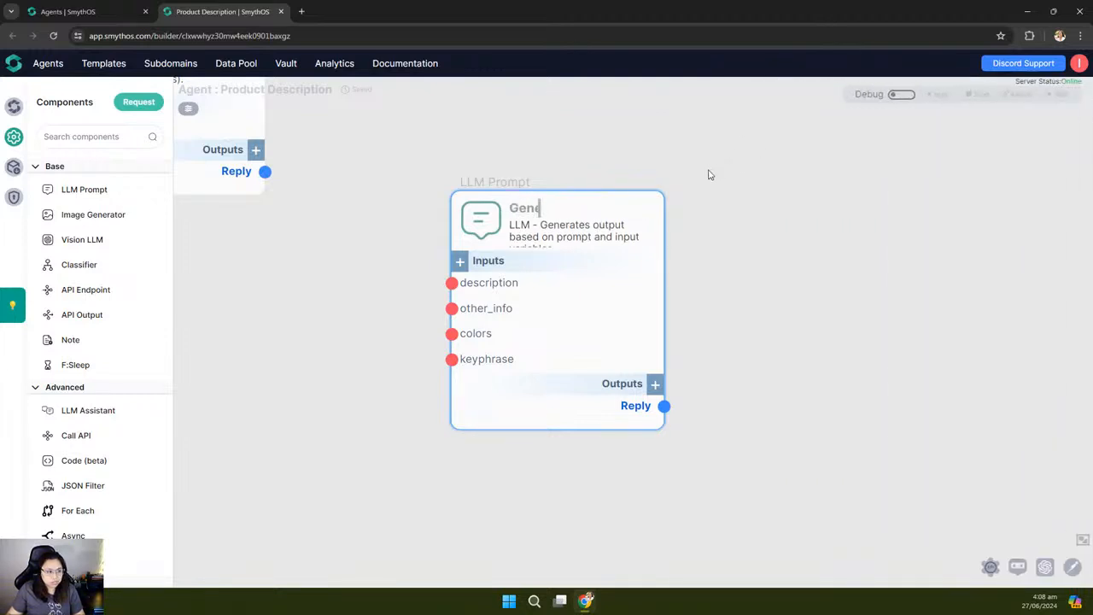
Step: Rename the LLM Prompt component as "Generate Product Description"
left_click_drag(743, 249, 889, 245)
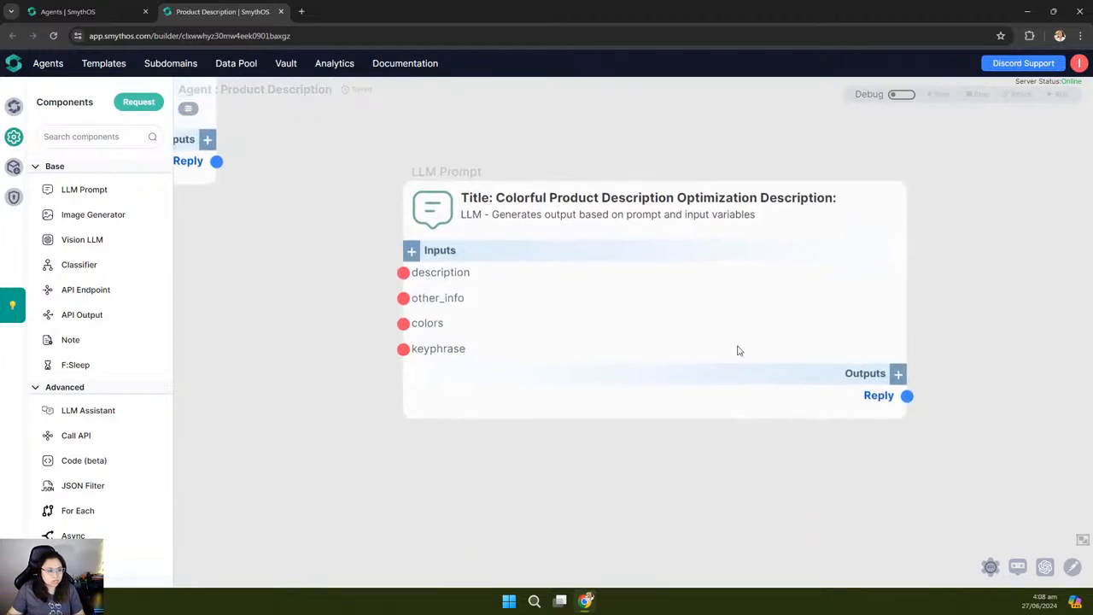
left_click(851, 204)
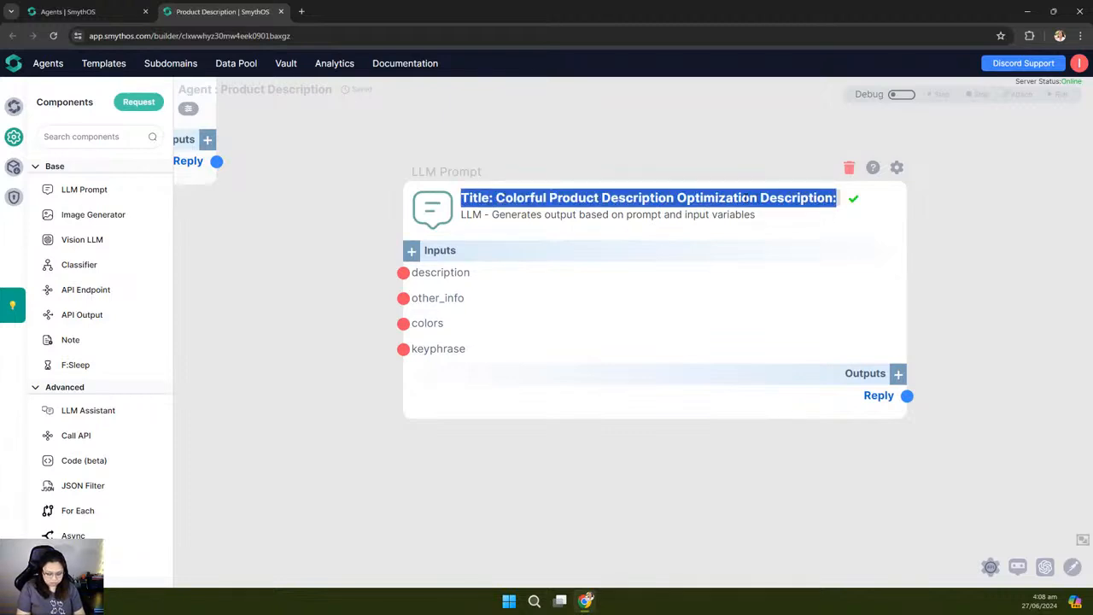
type("Generate")
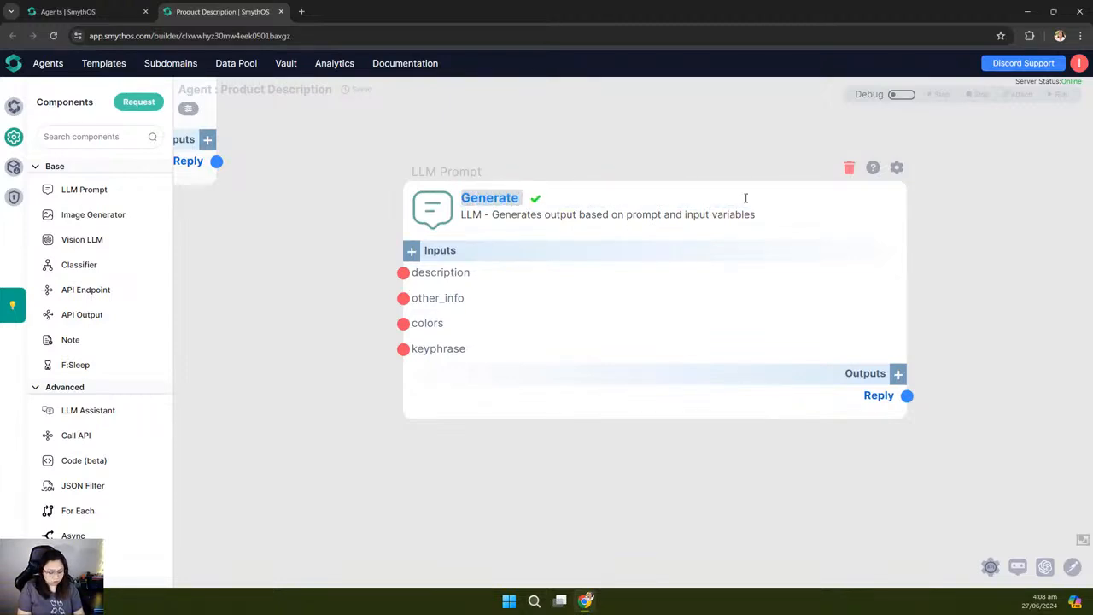
type(" Produc")
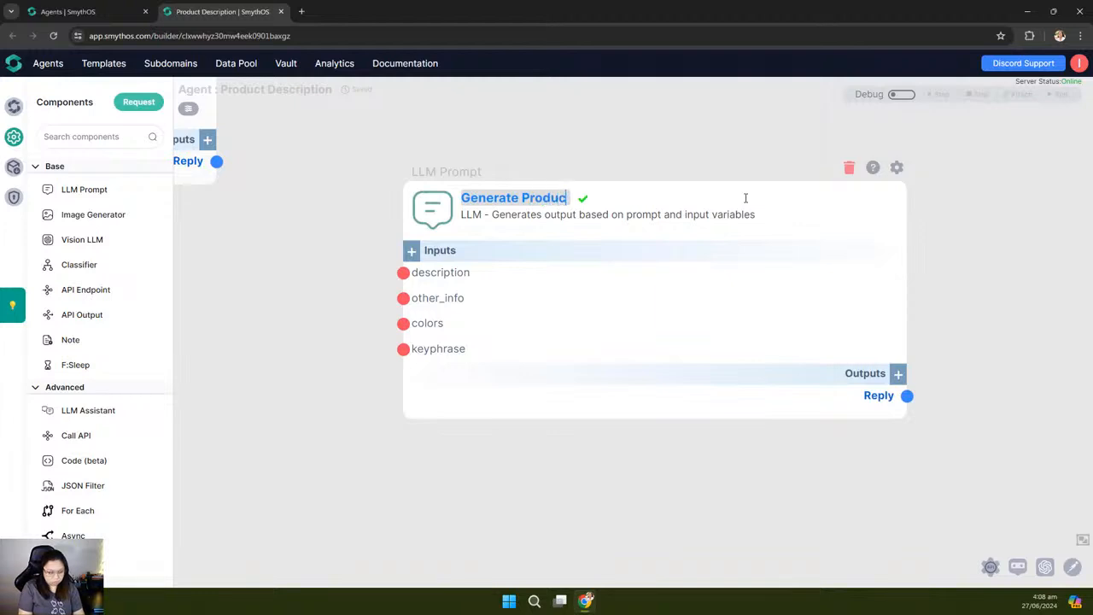
type("t Descri")
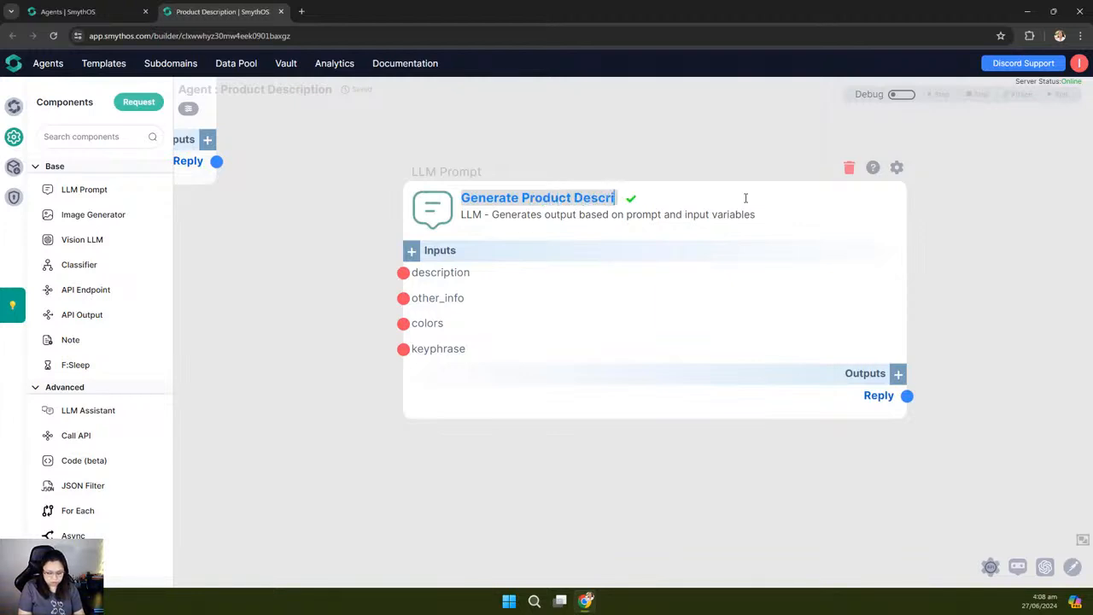
type("ption")
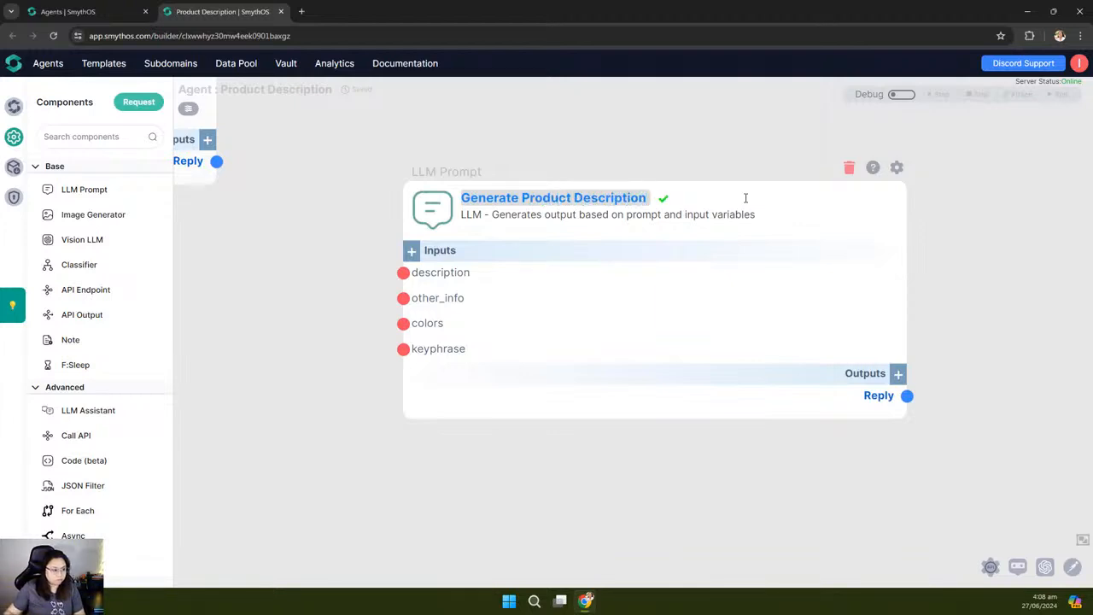
left_click(663, 200)
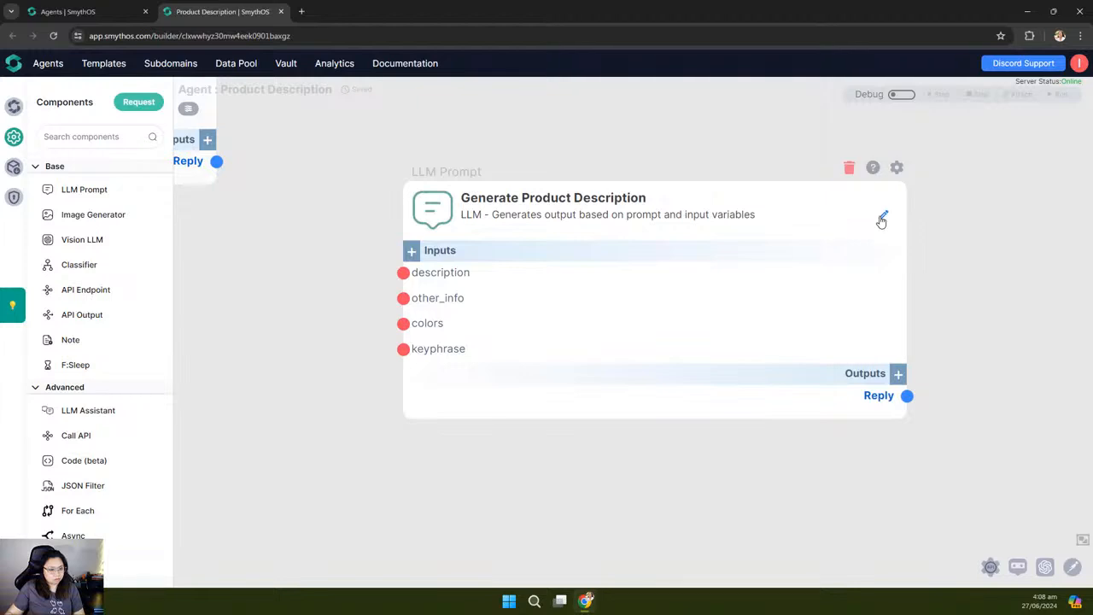
Step: Replace the Generate Product Description component's description with "Generates SEO title and product description"
left_click(883, 219)
triple_click(727, 215)
type("Ge")
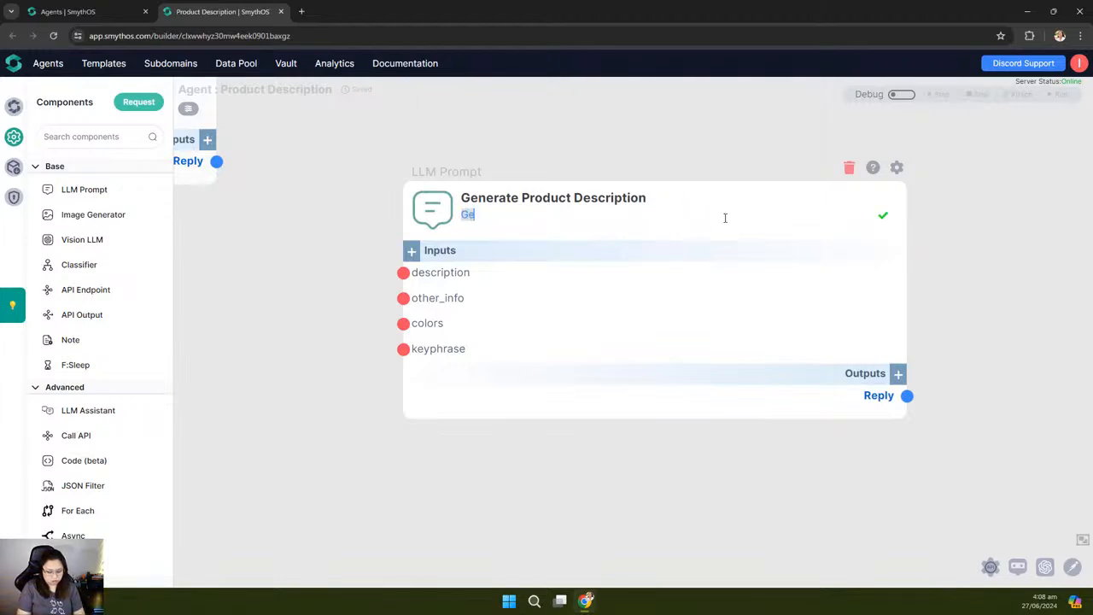
type("nerates S")
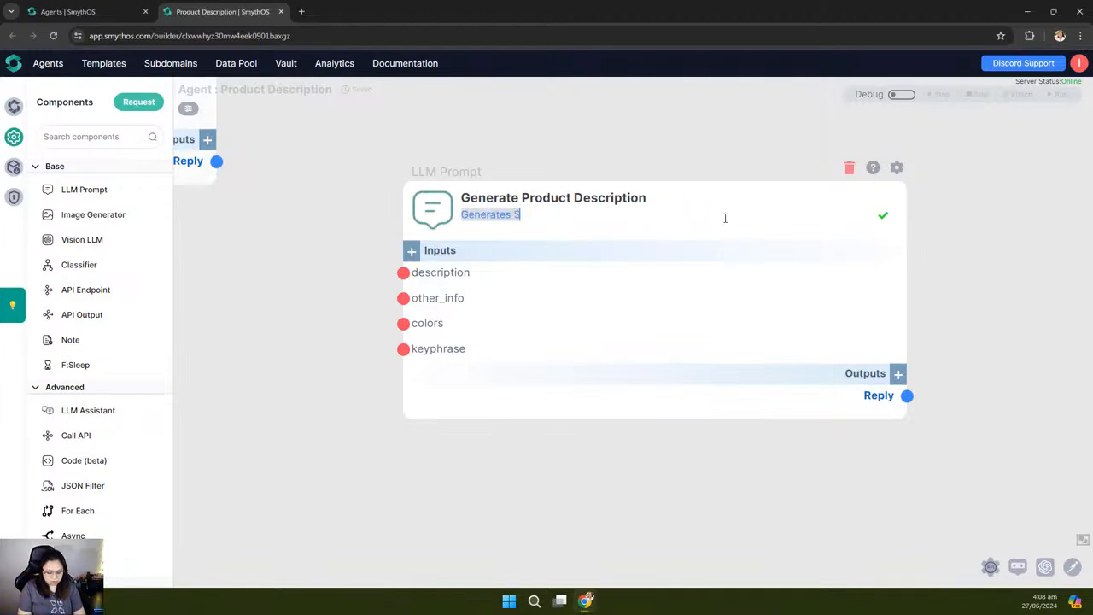
type("EO title an")
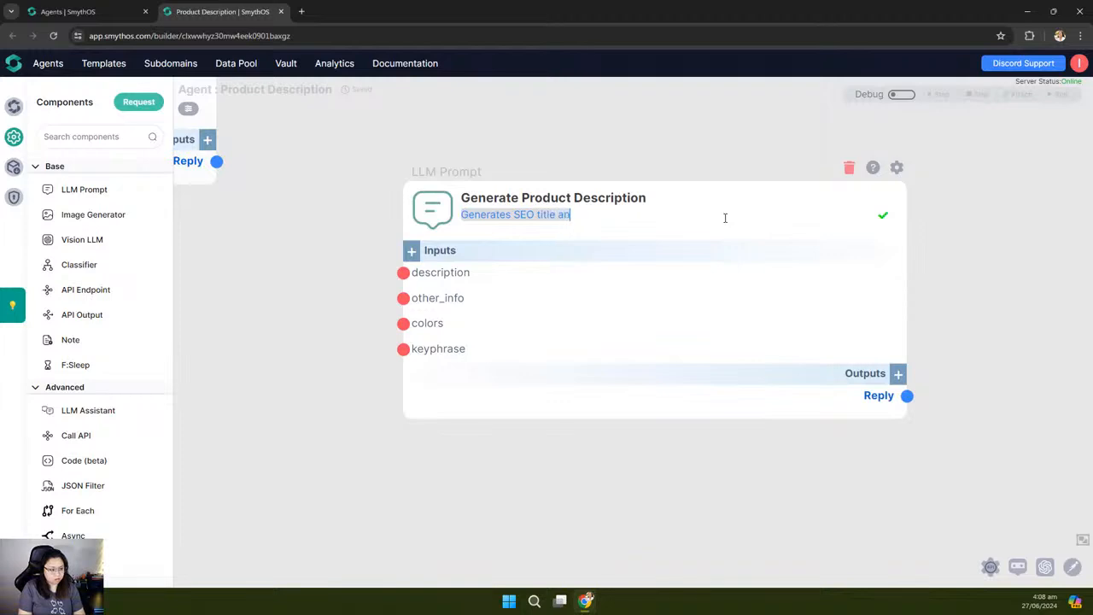
type("d product de")
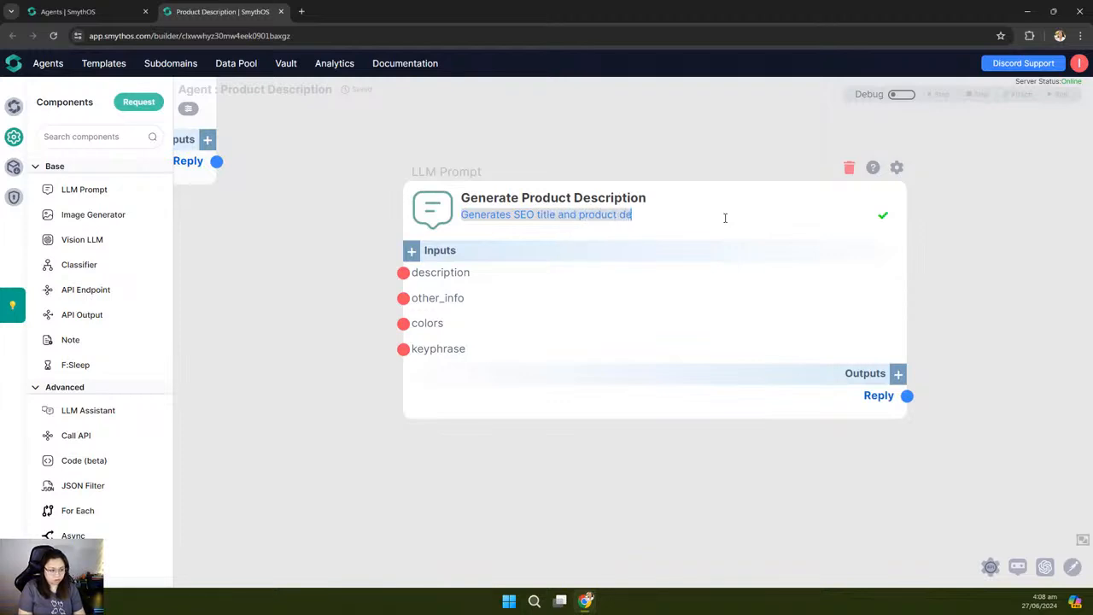
type("scription")
left_click(885, 217)
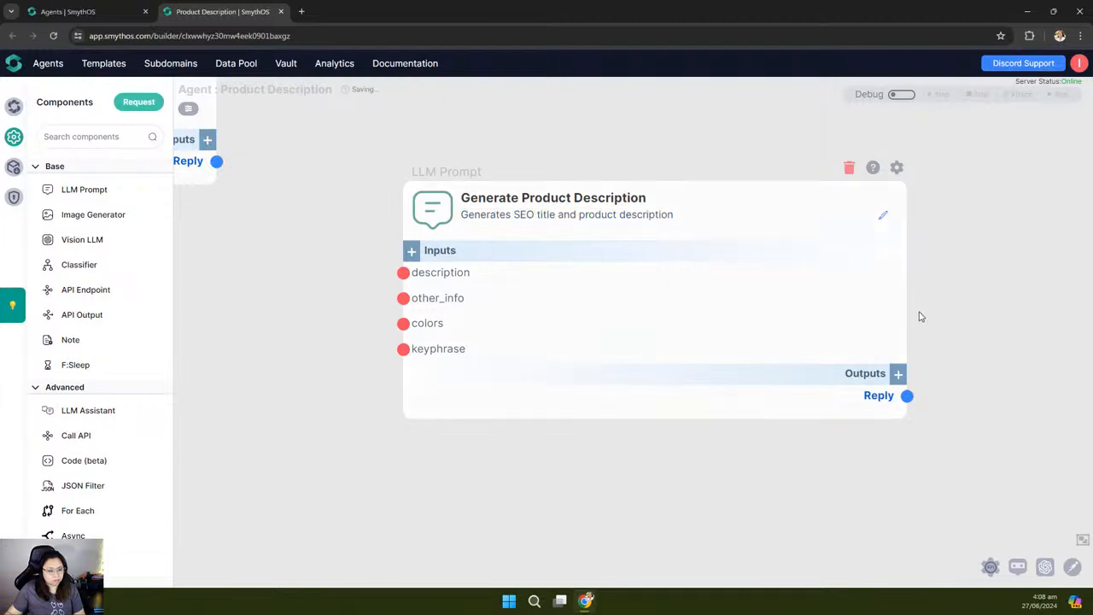
Step: Narrow the Generate Product Description component, then widen the Image Description Manager component to fit its title and move it higher on the canvas
left_click_drag(906, 316, 709, 323)
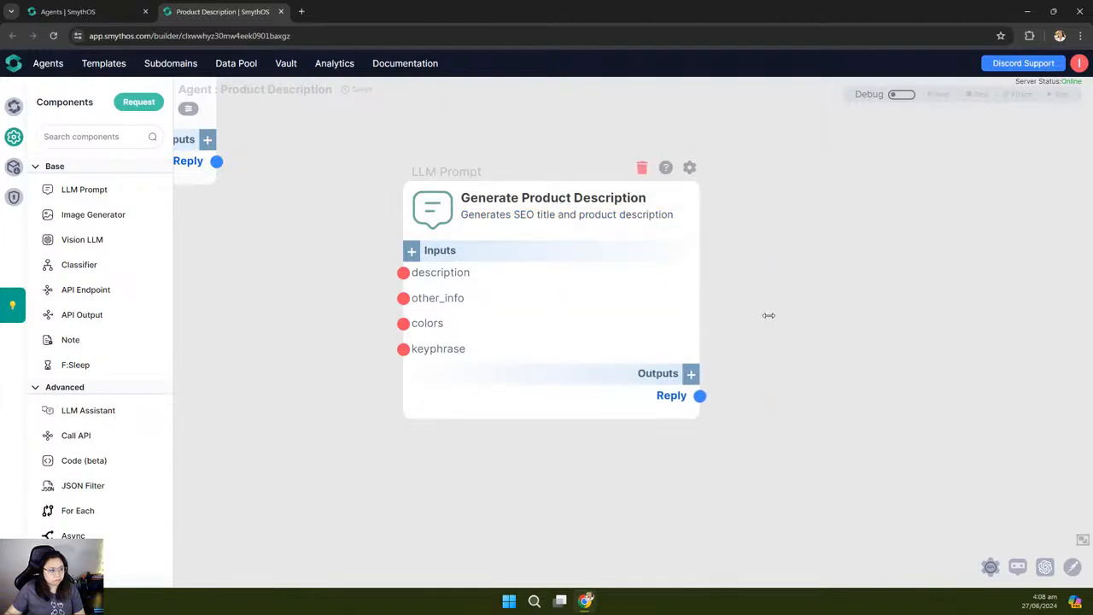
scroll(874, 296, "down", 4)
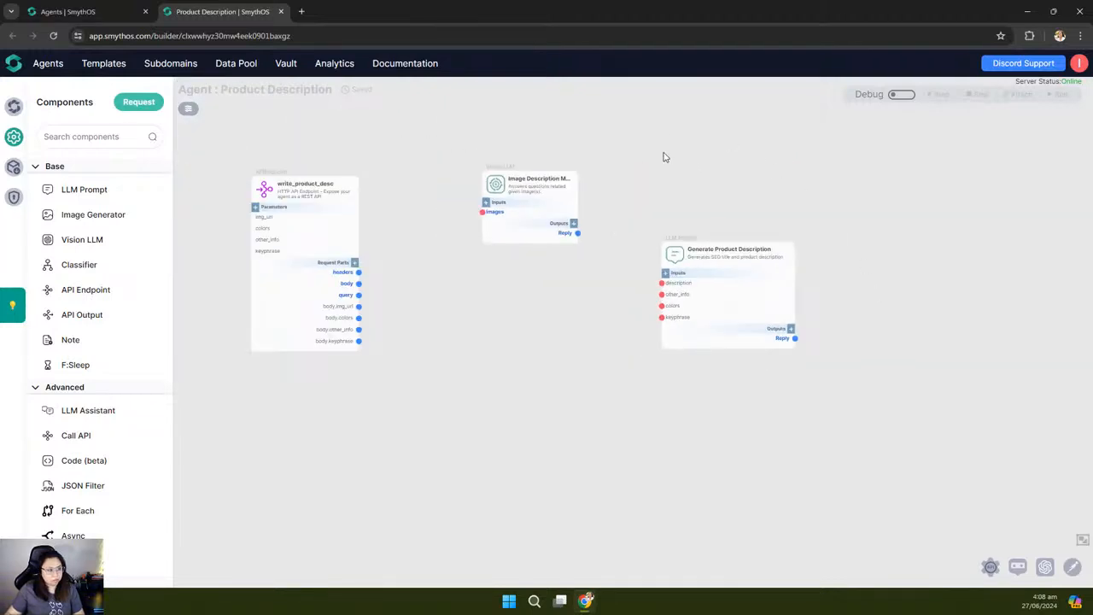
left_click_drag(663, 154, 691, 176)
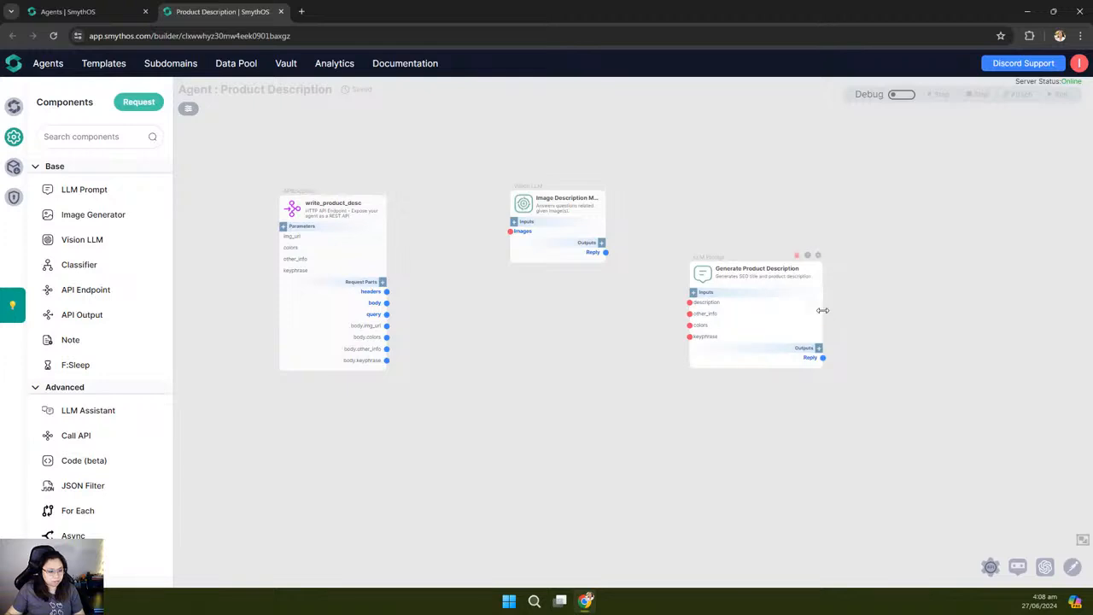
left_click_drag(822, 311, 814, 287)
left_click_drag(605, 216, 656, 220)
left_click_drag(523, 212, 513, 173)
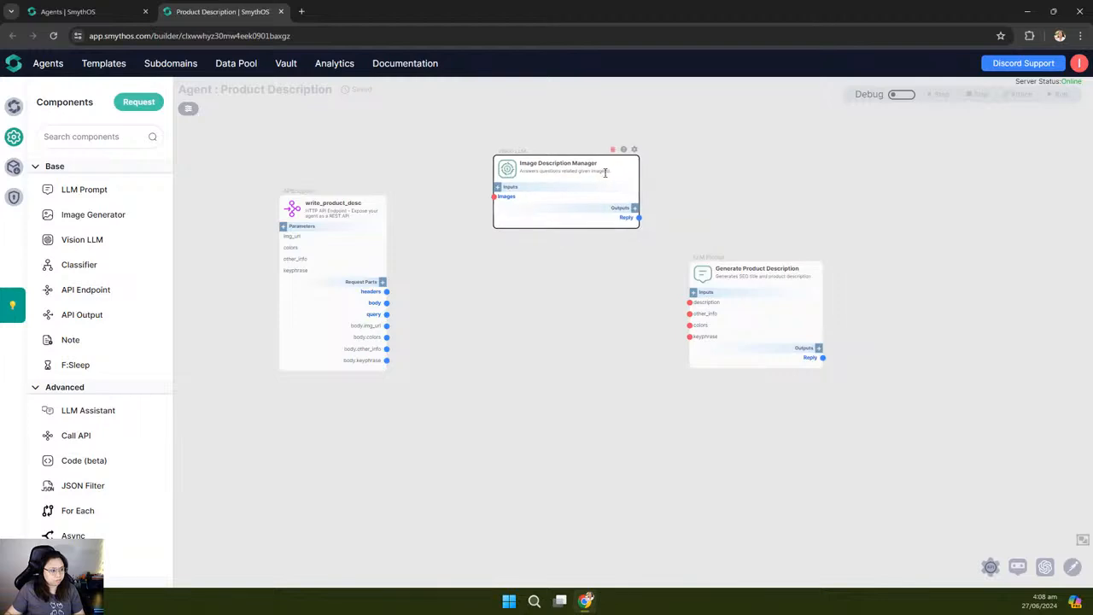
scroll(592, 164, "up", 3)
left_click(632, 177)
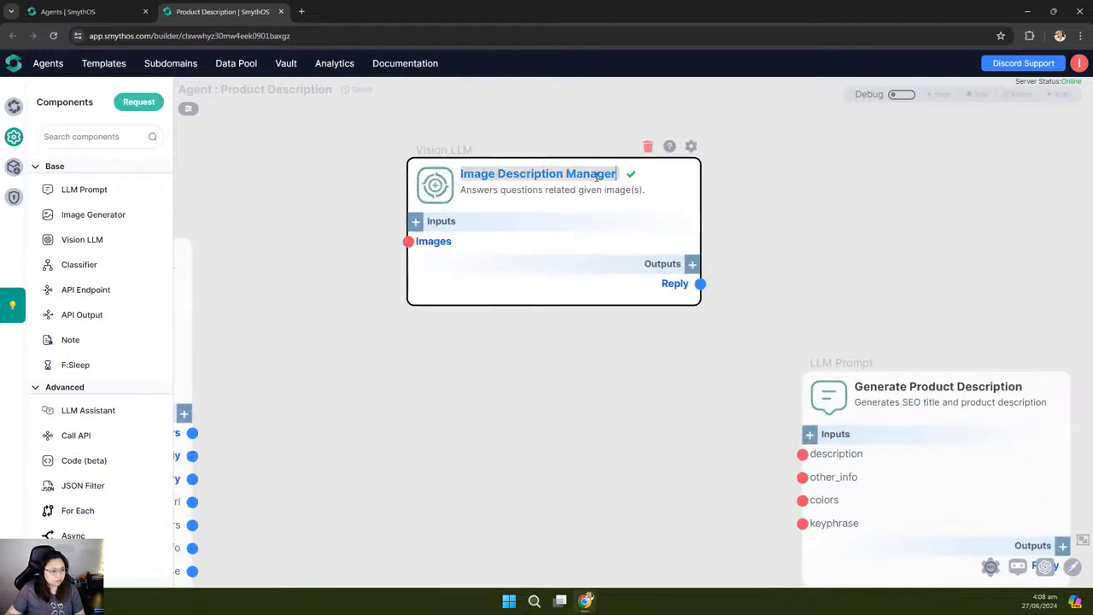
triple_click(598, 175)
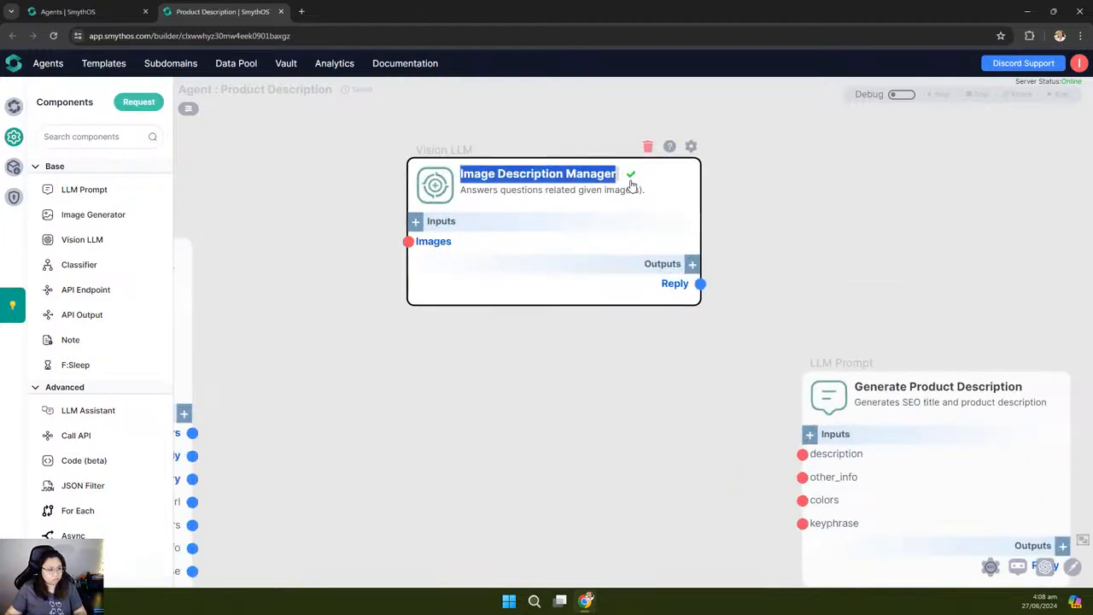
key("BackSpace")
key("ctrl+z")
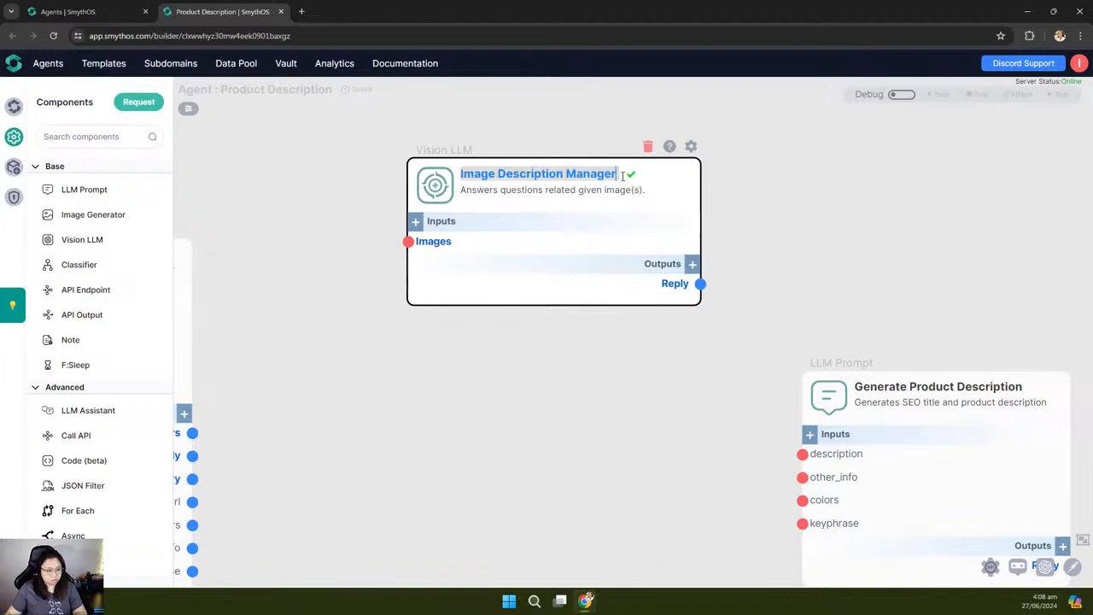
left_click(632, 177)
Step: Move Generate Product Description slightly farther from Image Description Manager and connect the endpoint's body.img_url output to the Images input
scroll(813, 186, "down", 5)
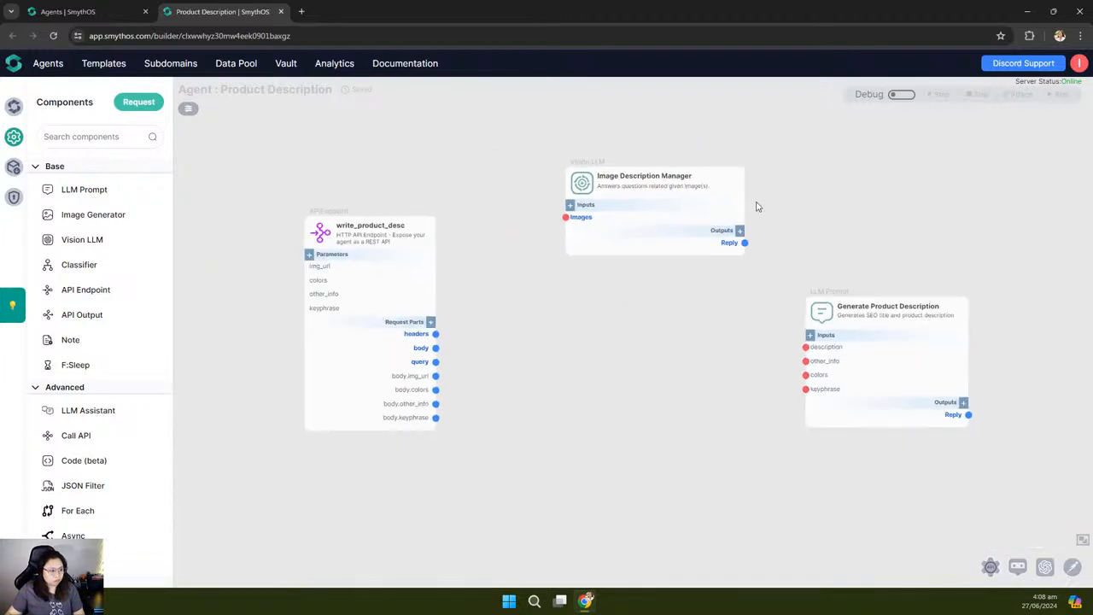
left_click_drag(829, 311, 851, 315)
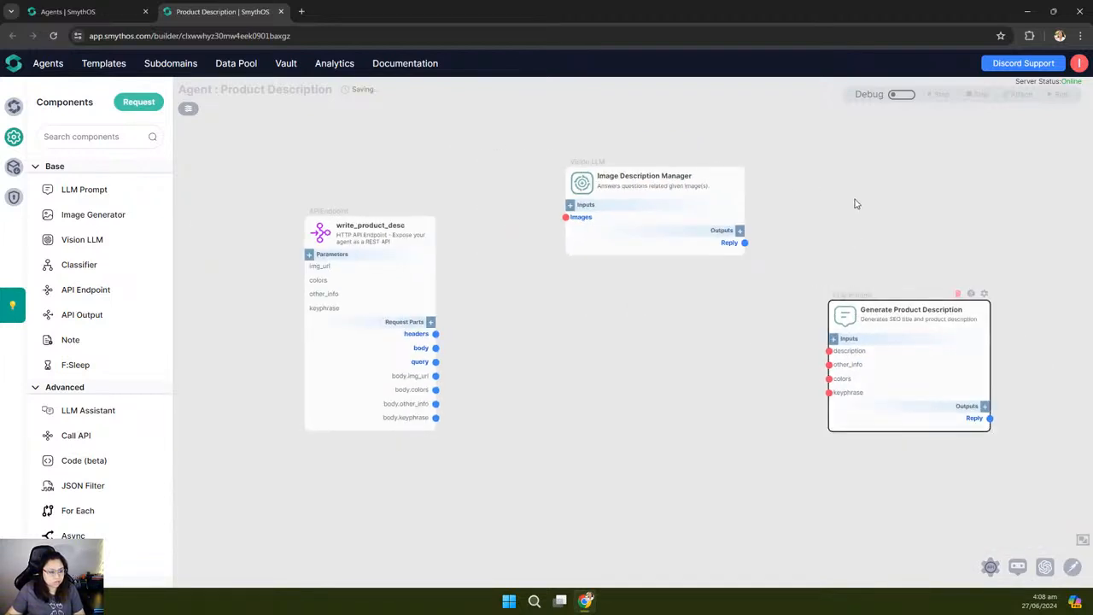
left_click_drag(854, 202, 808, 205)
left_click(534, 175)
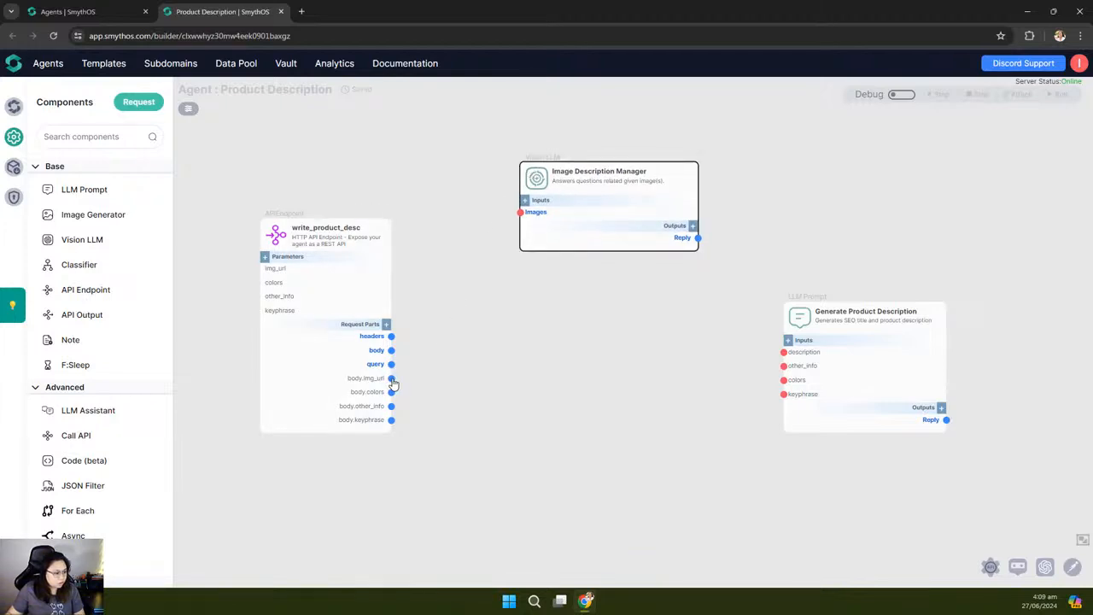
left_click_drag(391, 380, 526, 215)
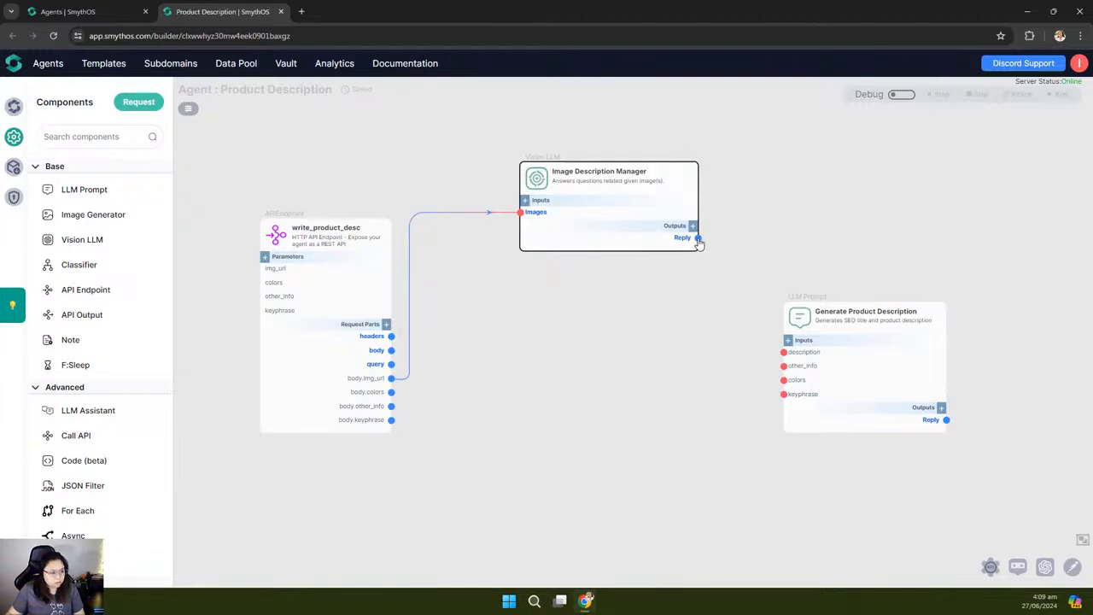
Step: Wire Image Description Manager's Reply to description and body.colors, body.other_info and body.keyphrase to their matching Generate Product Description inputs, moving colors above other_info
left_click_drag(700, 240, 784, 354)
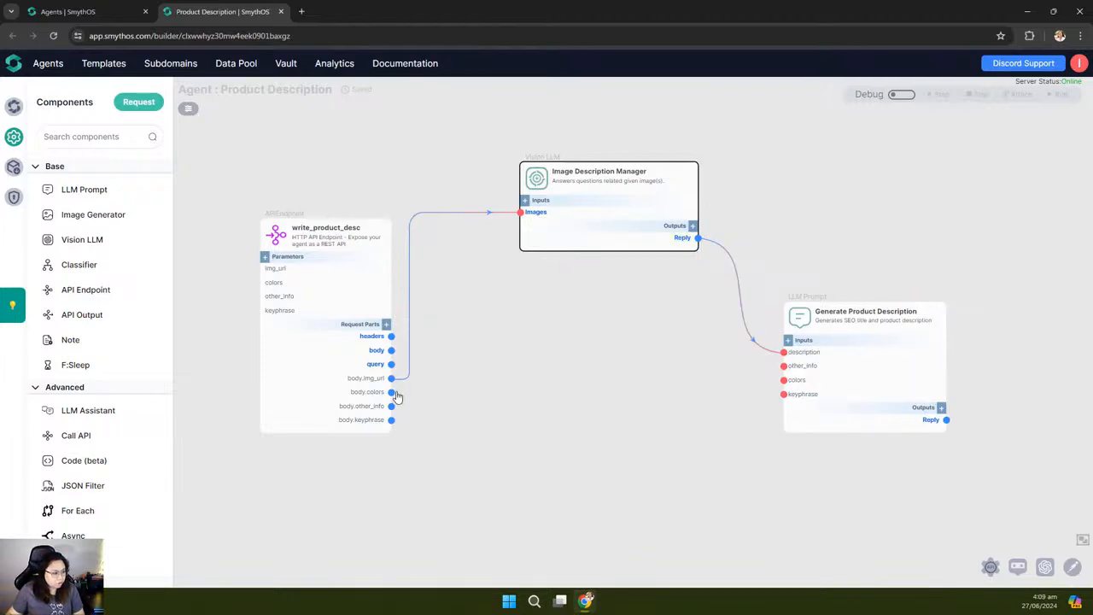
left_click_drag(392, 393, 786, 382)
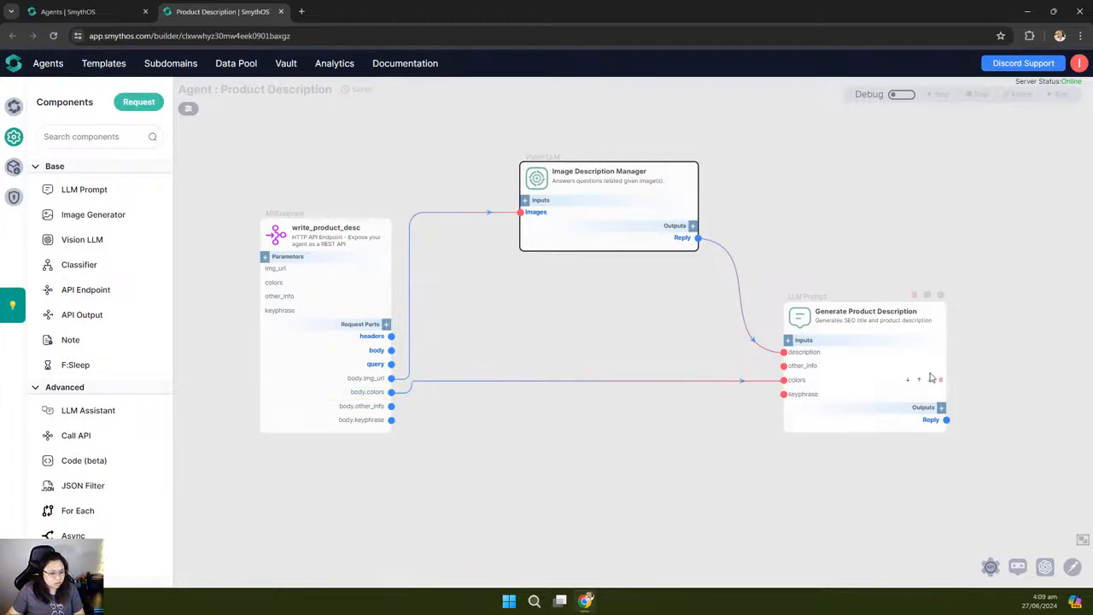
left_click(922, 382)
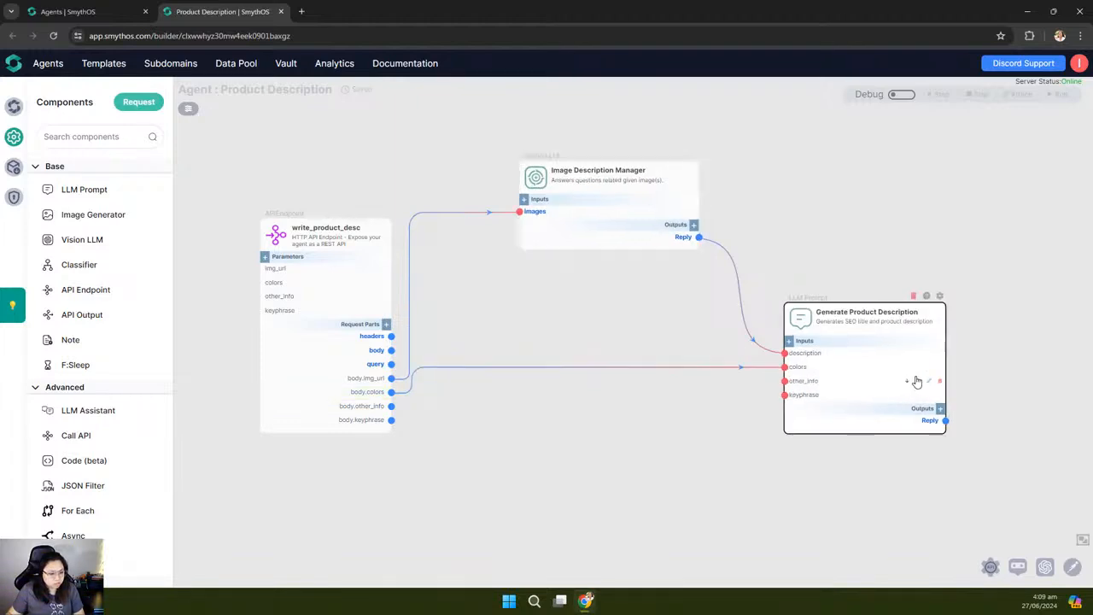
left_click_drag(391, 405, 785, 382)
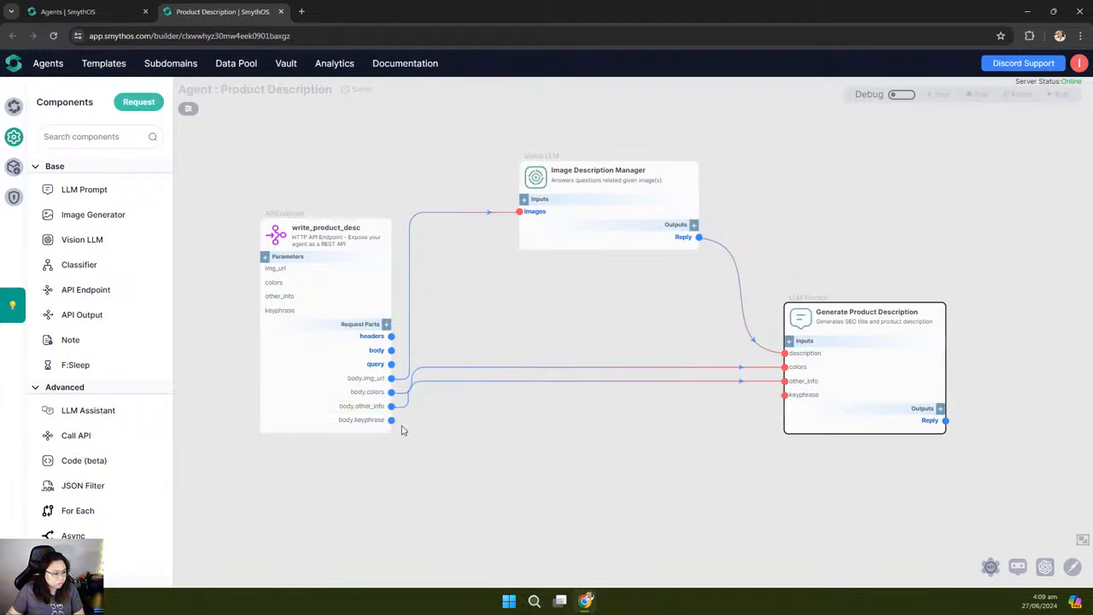
left_click_drag(391, 420, 786, 395)
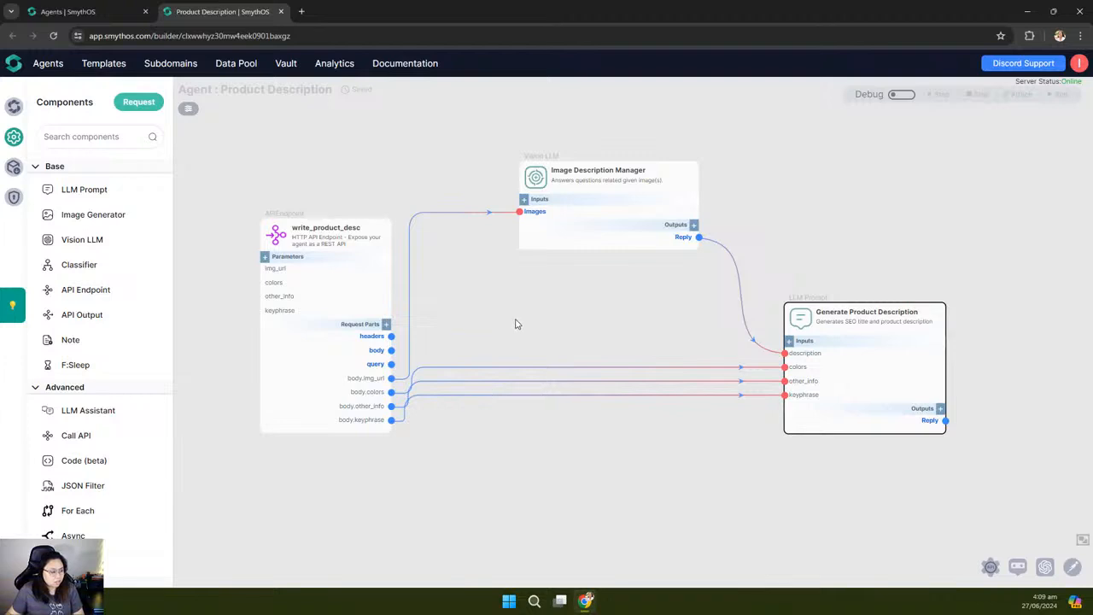
Step: Move the Image Description Manager component slightly higher and a little farther from the write_product_desc endpoint
left_click_drag(515, 322, 652, 293)
scroll(359, 260, "up", 5)
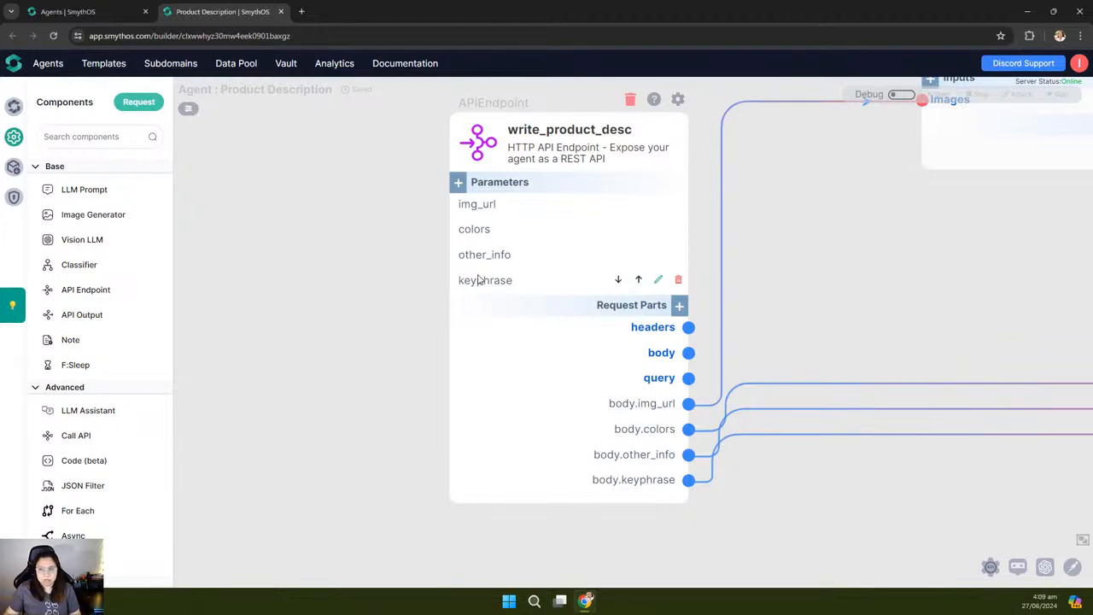
left_click_drag(831, 225, 675, 233)
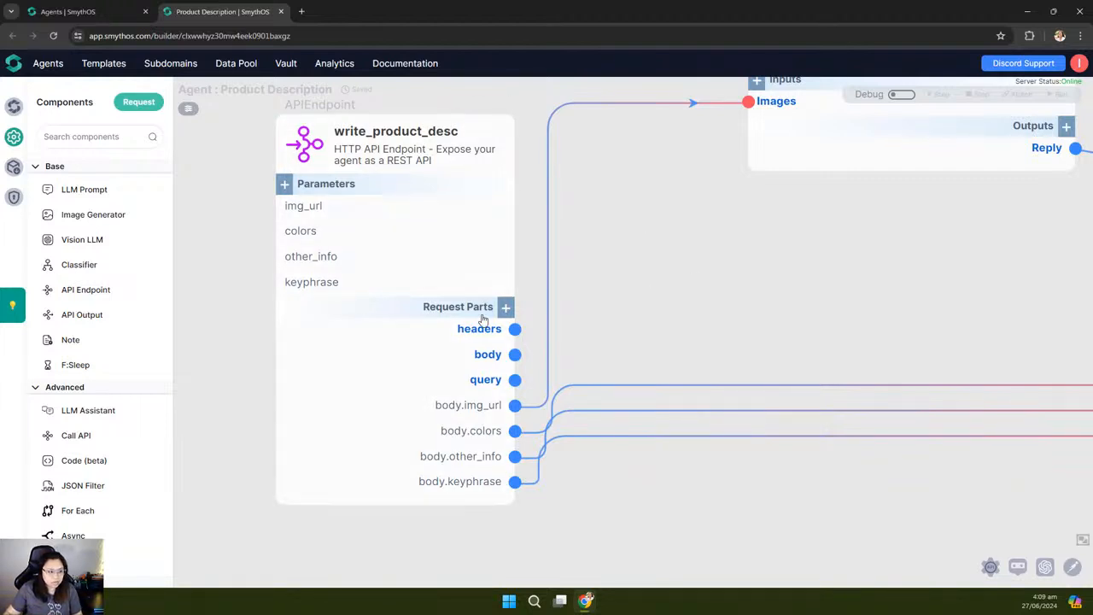
scroll(434, 312, "down", 5)
scroll(942, 398, "up", 5)
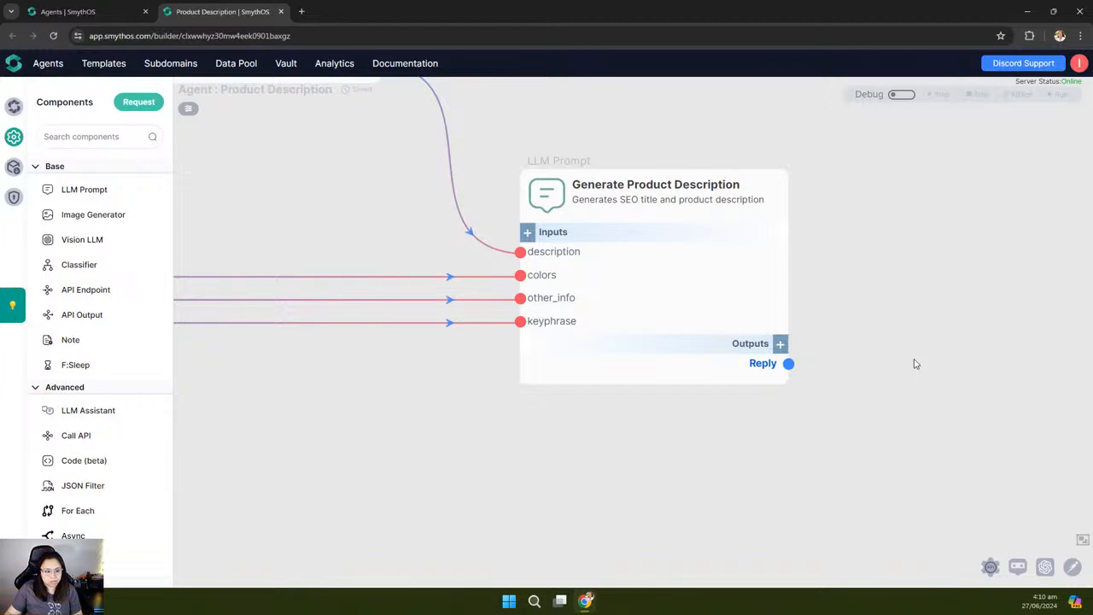
scroll(914, 364, "down", 5)
scroll(739, 220, "down", 1)
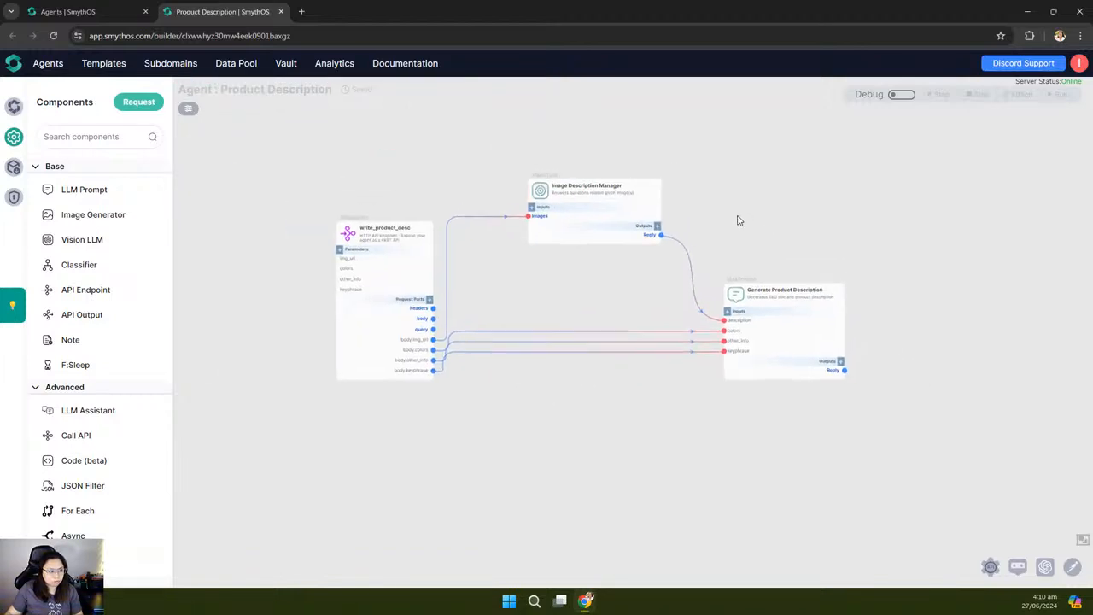
left_click_drag(551, 198, 559, 192)
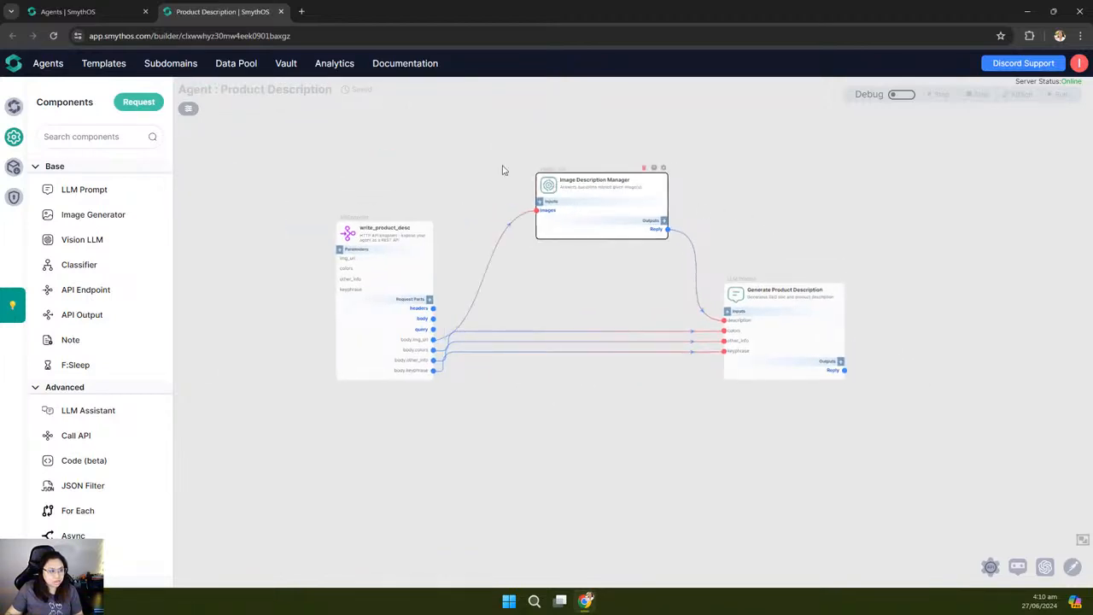
left_click_drag(471, 159, 523, 179)
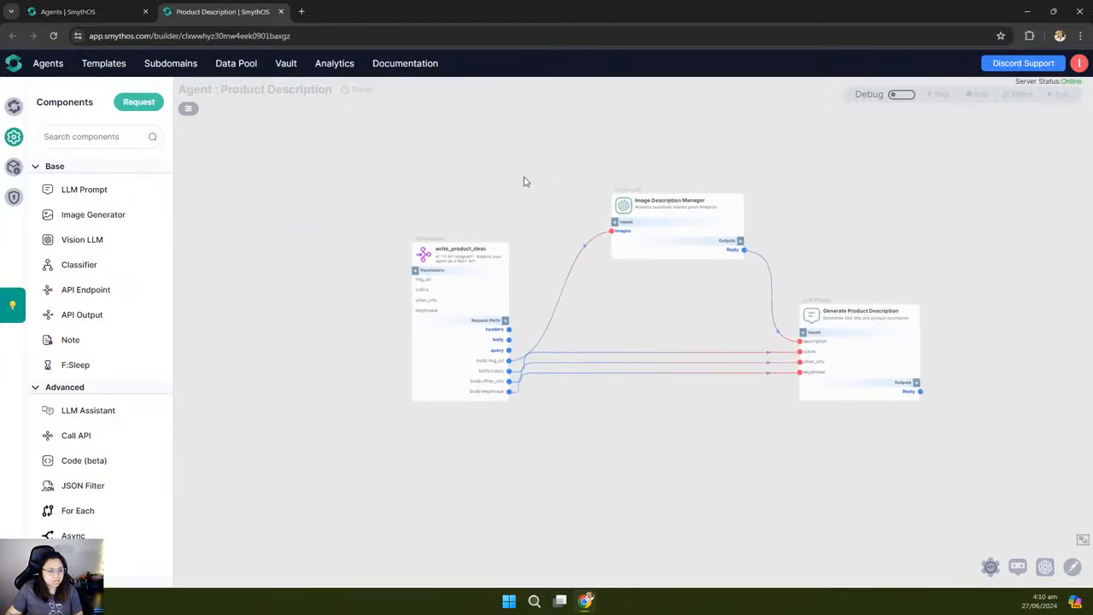
Step: Turn on Debug mode and open the debug input values of the write_product_desc endpoint
left_click(903, 96)
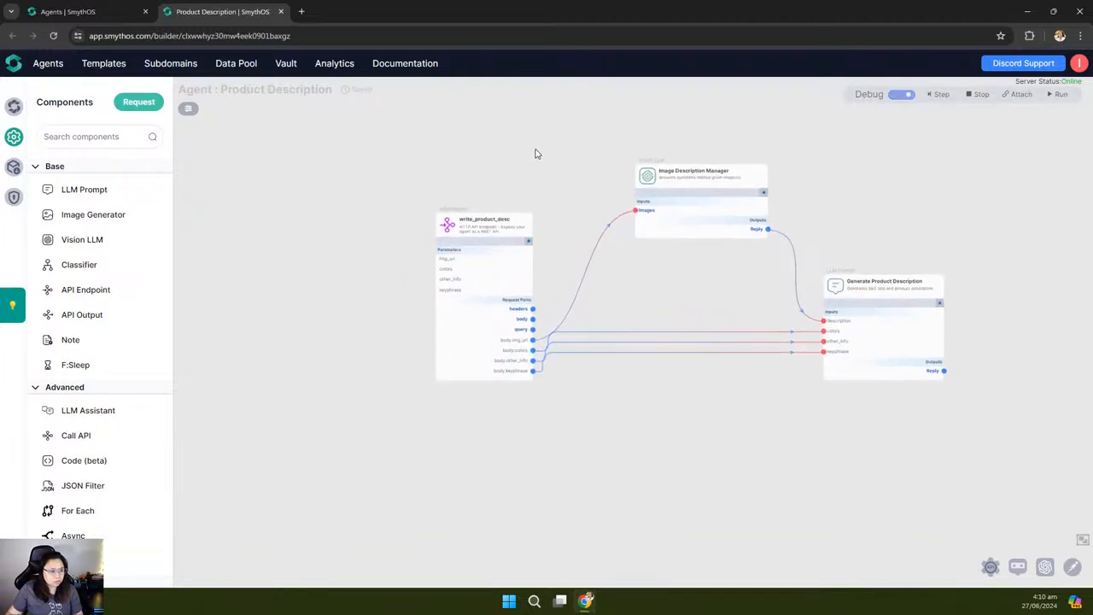
scroll(455, 205, "up", 3)
left_click_drag(651, 151, 604, 127)
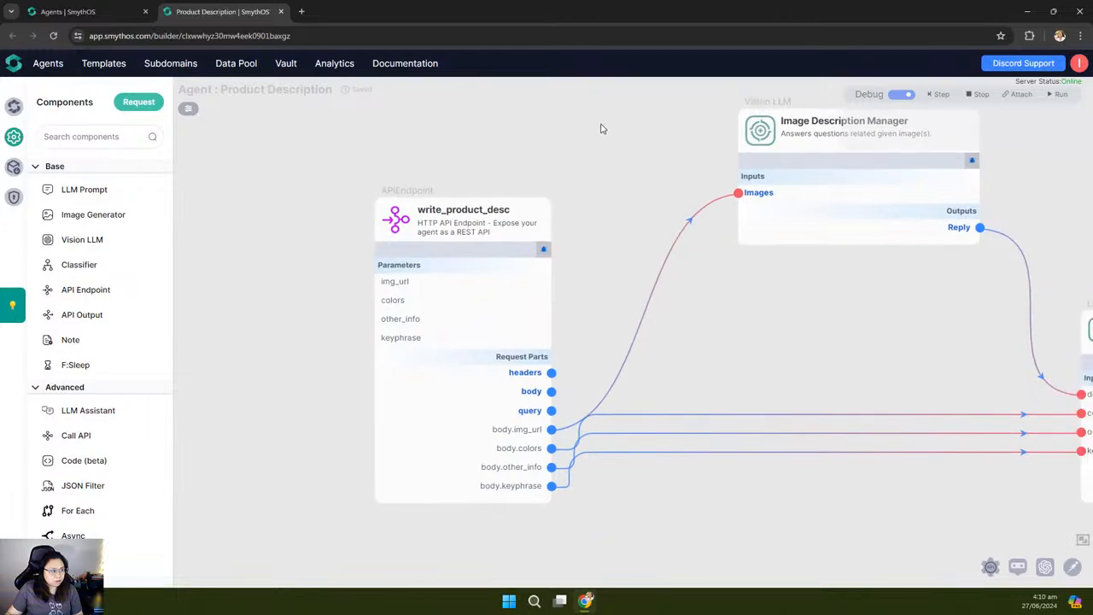
left_click(545, 250)
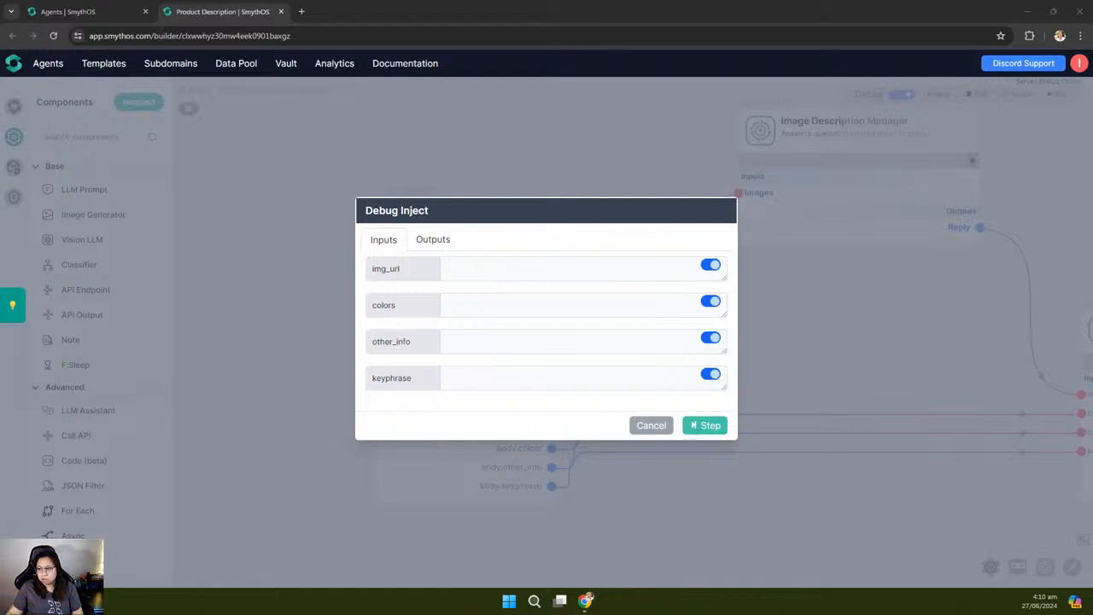
Step: Copy the game controller image's URL from the Vivaldi browser window and paste it as the img_url debug value
left_click_drag(1092, 95, 651, 4)
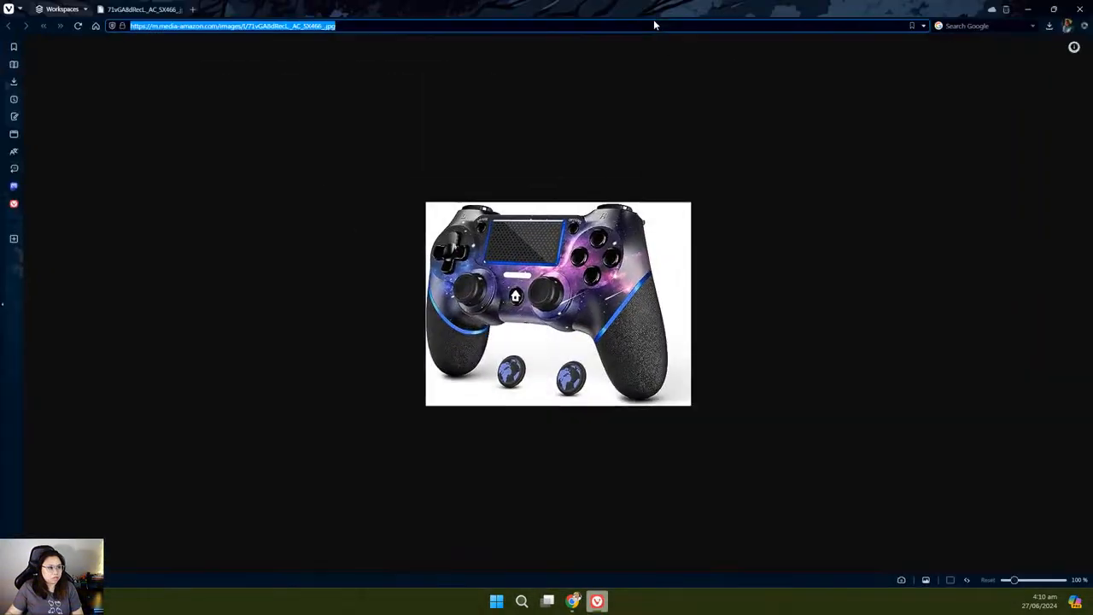
left_click(221, 25)
key("ctrl+c")
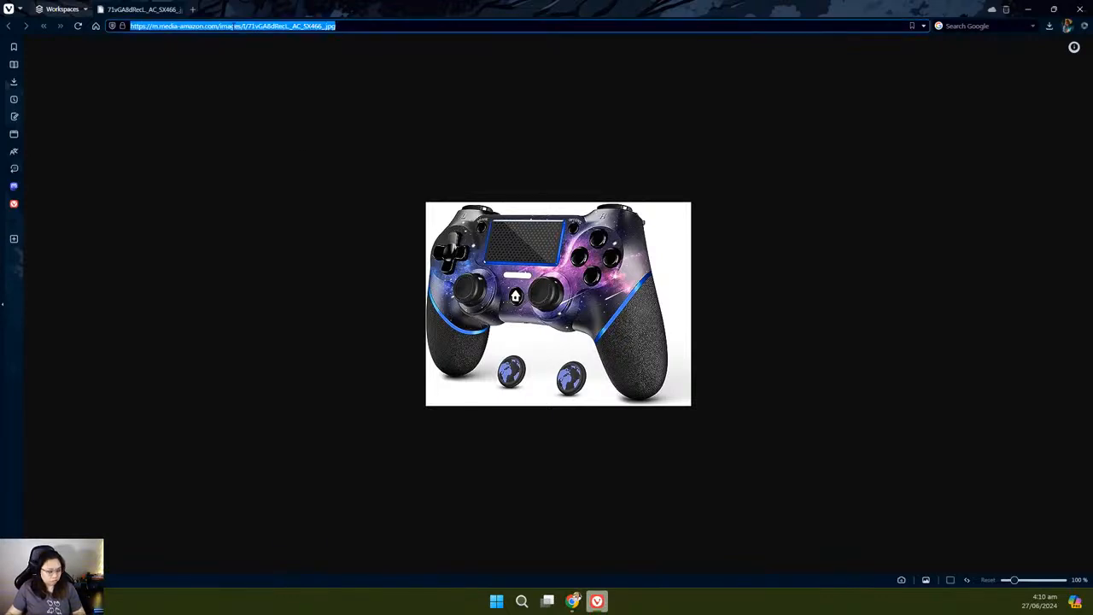
left_click(1028, 10)
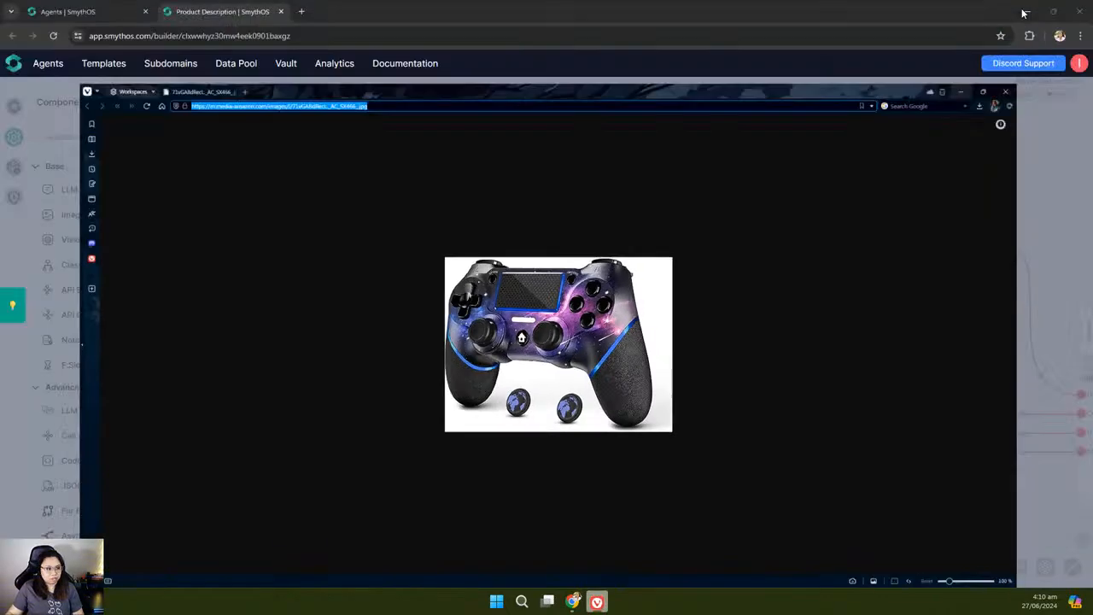
left_click(462, 271)
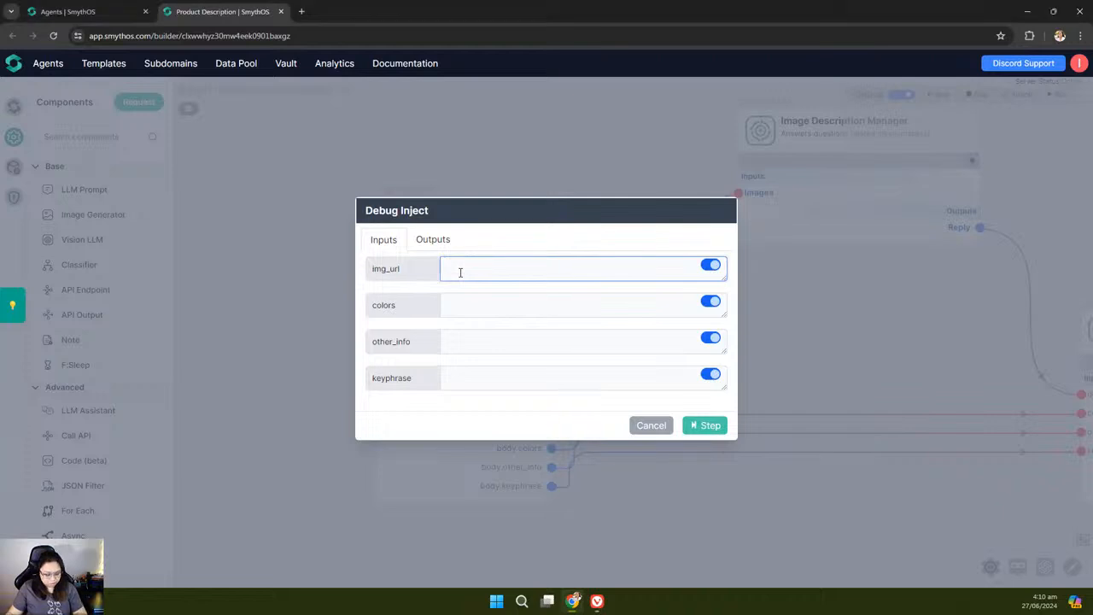
key("ctrl+v")
Step: Set the colors debug value to "black, blue" and paste the copied product information into other_info
left_click(491, 305)
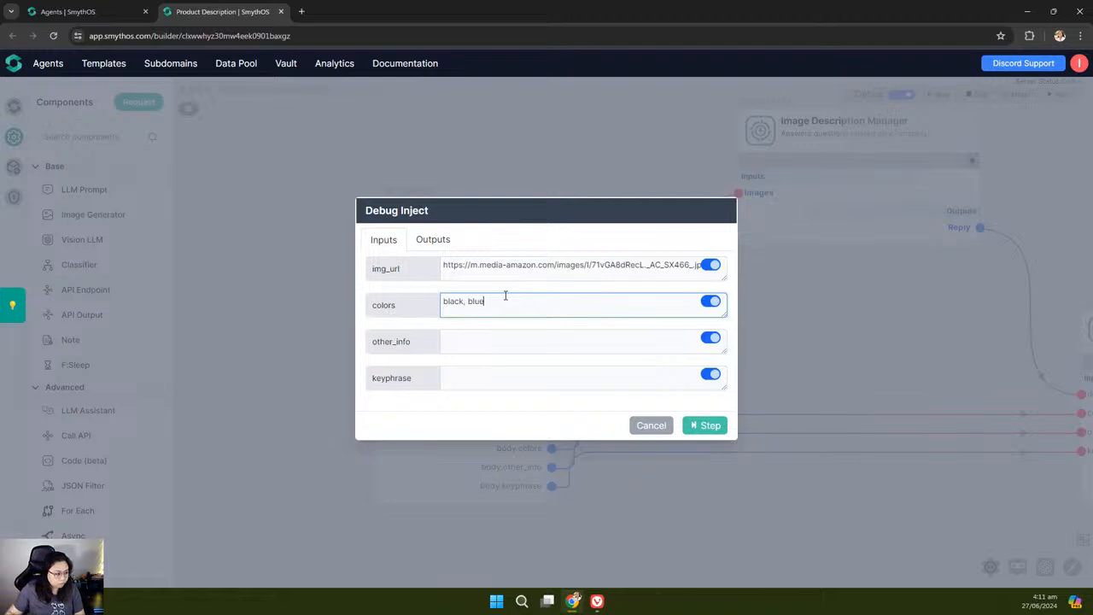
left_click(476, 340)
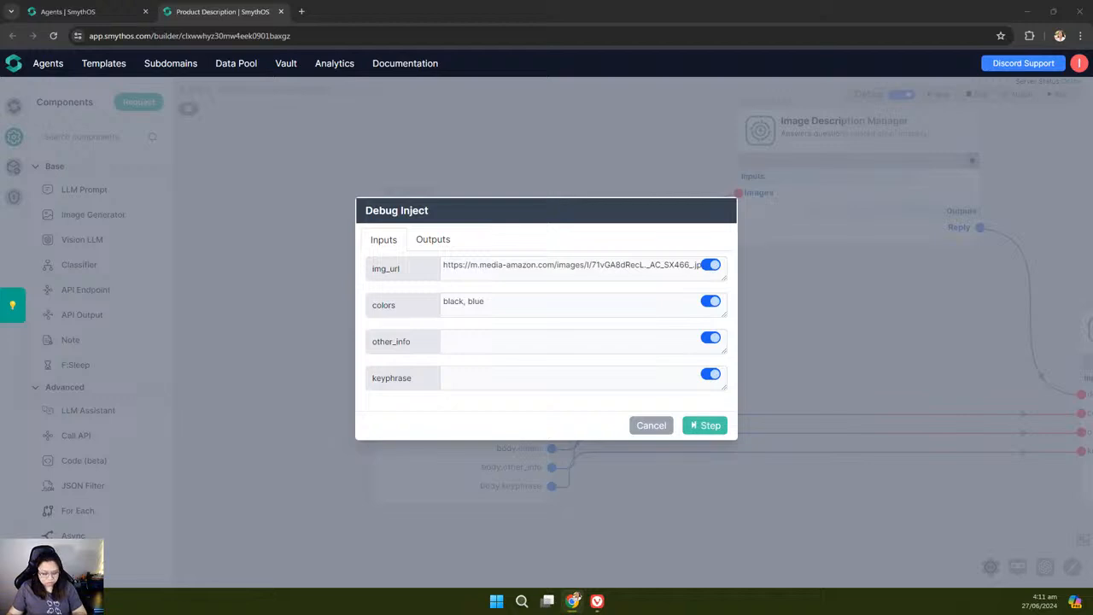
left_click(484, 341)
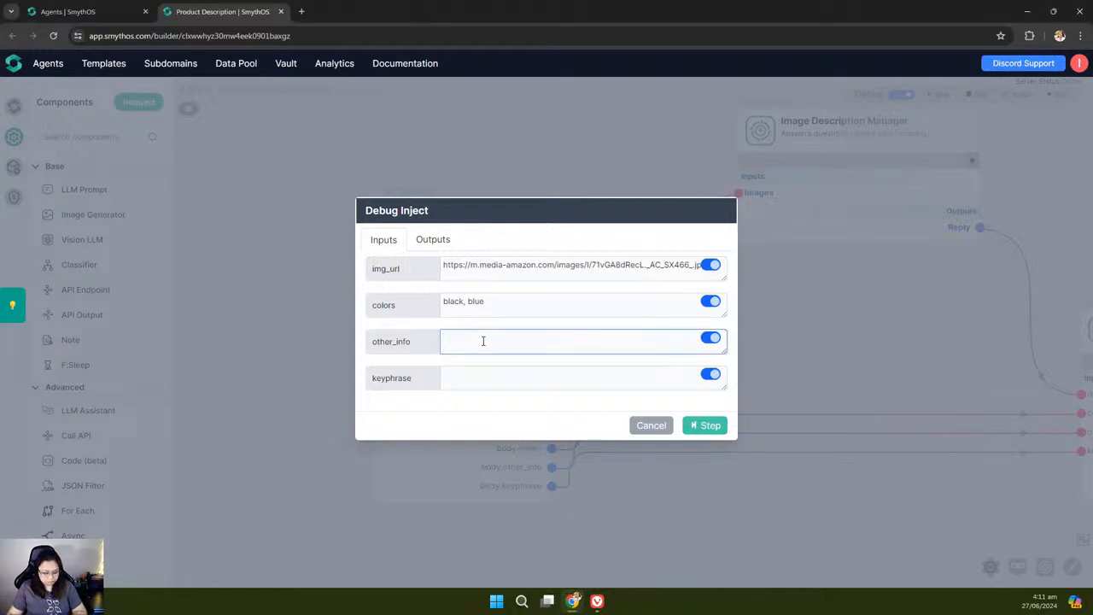
key("ctrl+v")
Step: Enter "Howiter Wireless Controller for PS4" as the keyphrase debug value
left_click(471, 375)
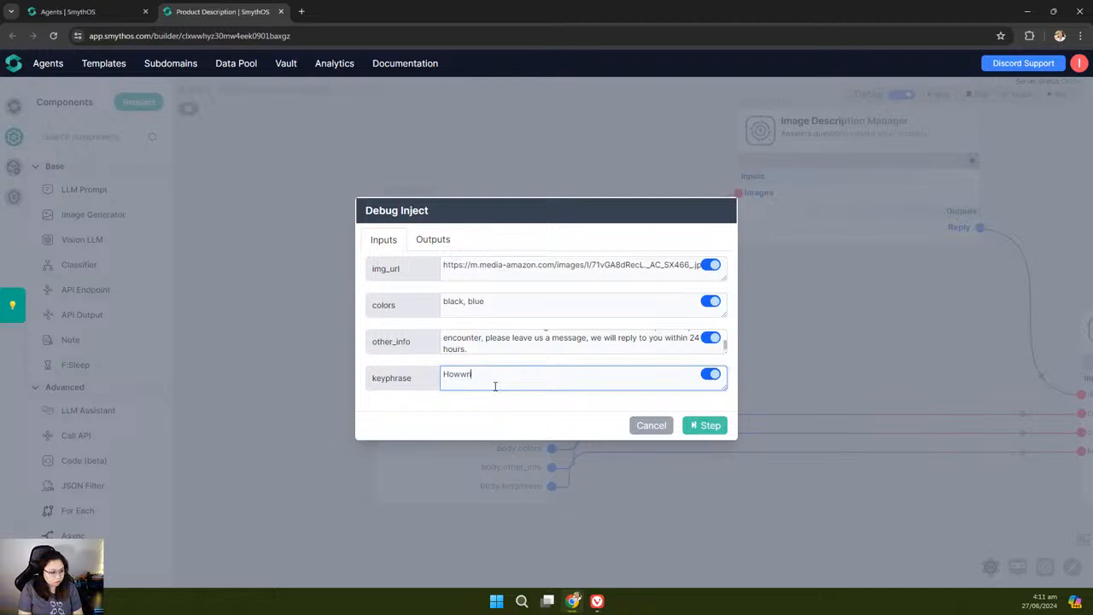
type("iter")
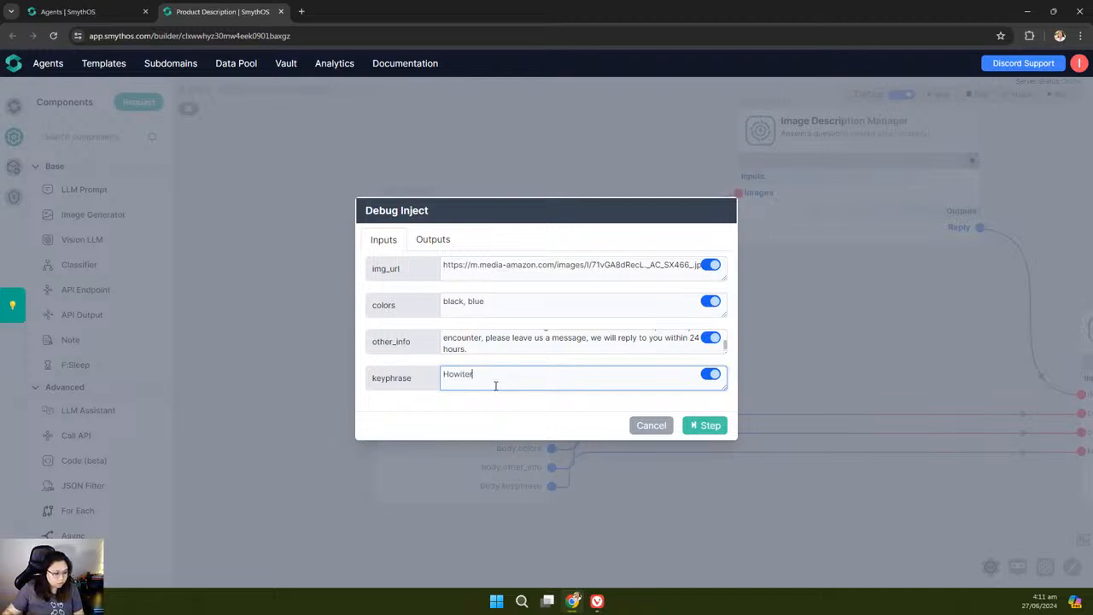
key("alt+Tab")
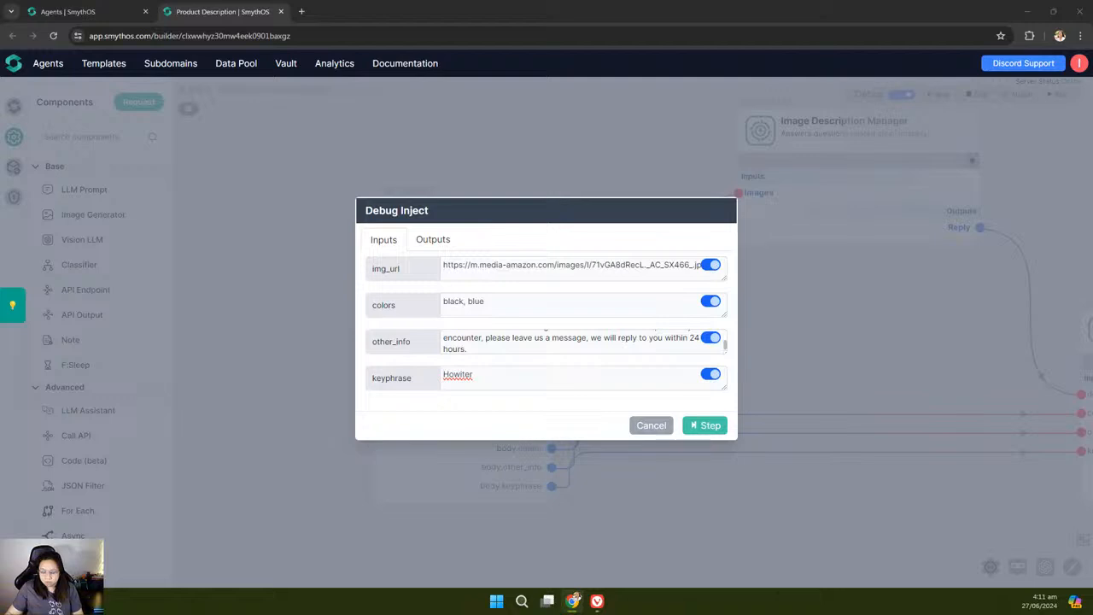
left_click(504, 380)
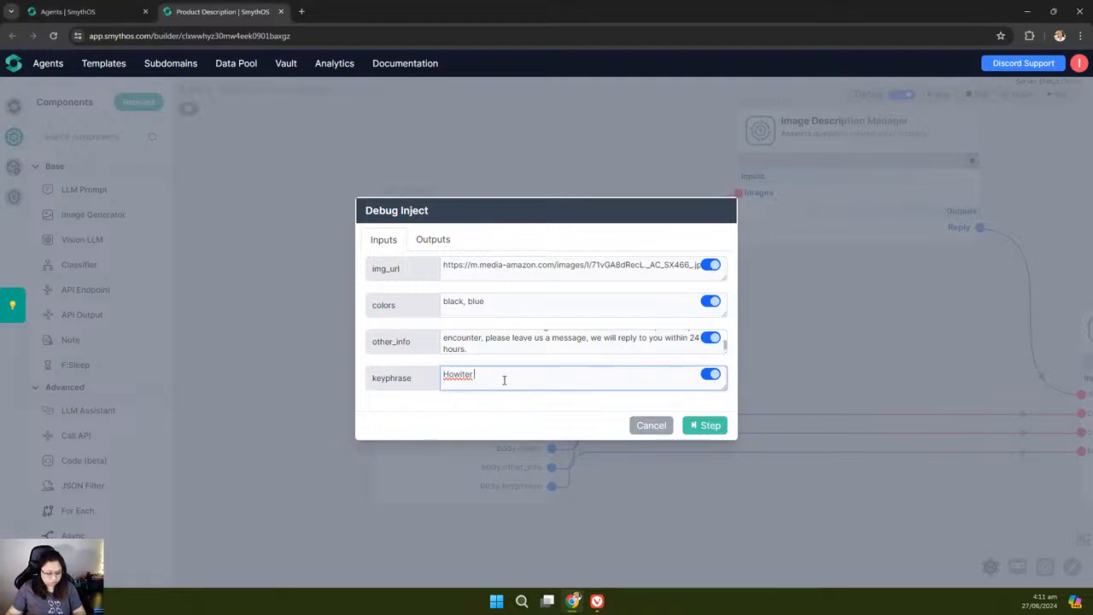
type("Wireless Controller for PS4")
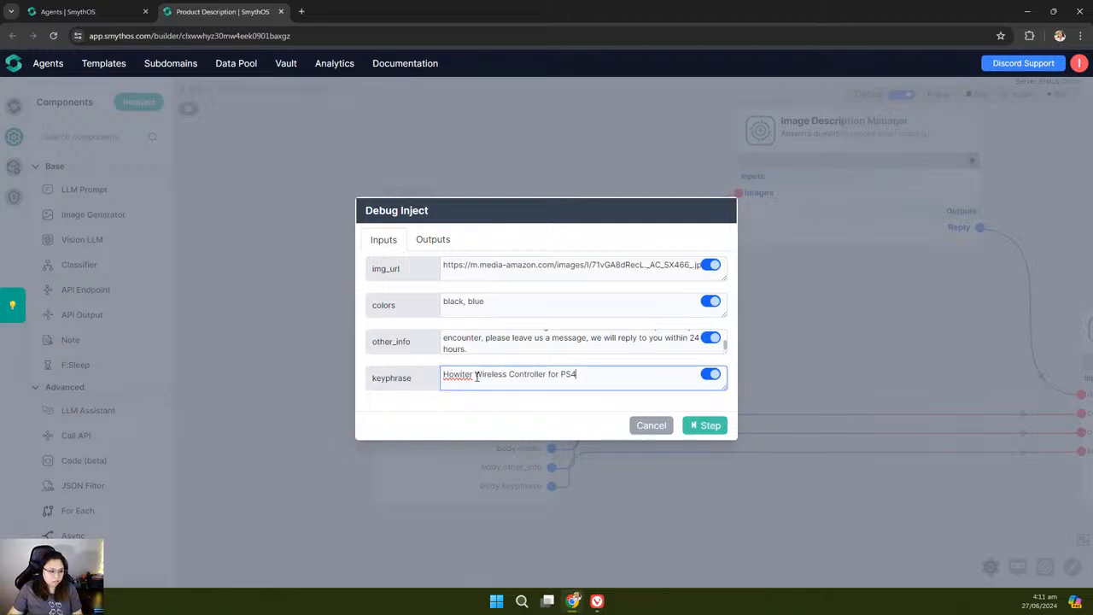
left_click_drag(476, 376, 580, 375)
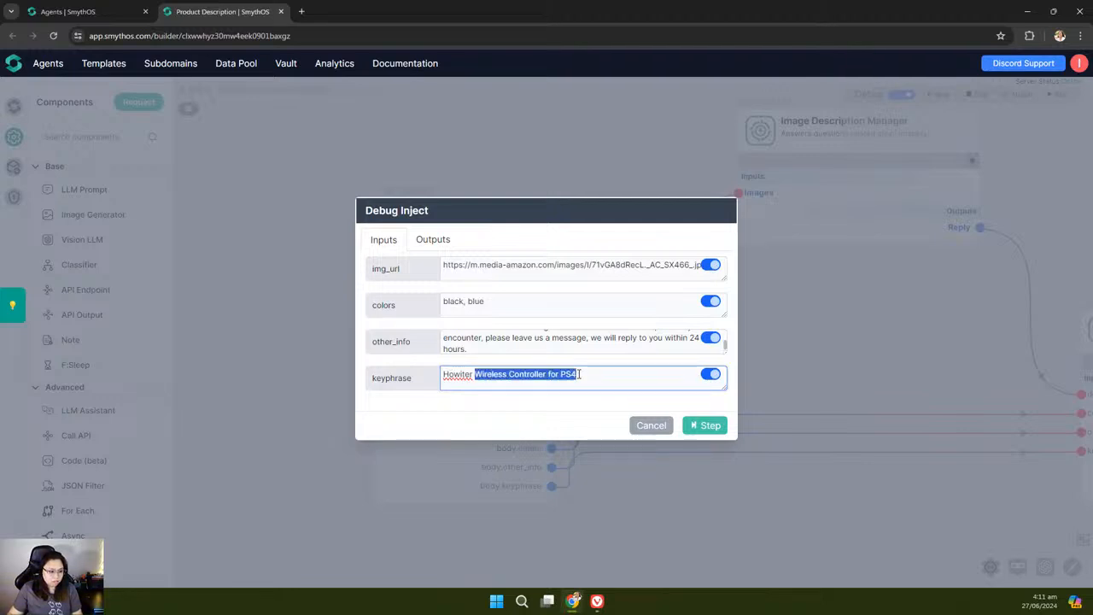
left_click(551, 408)
Step: Run the write_product_desc endpoint with the injected values and inspect its body.img_url and body.keyphrase outputs
left_click(706, 426)
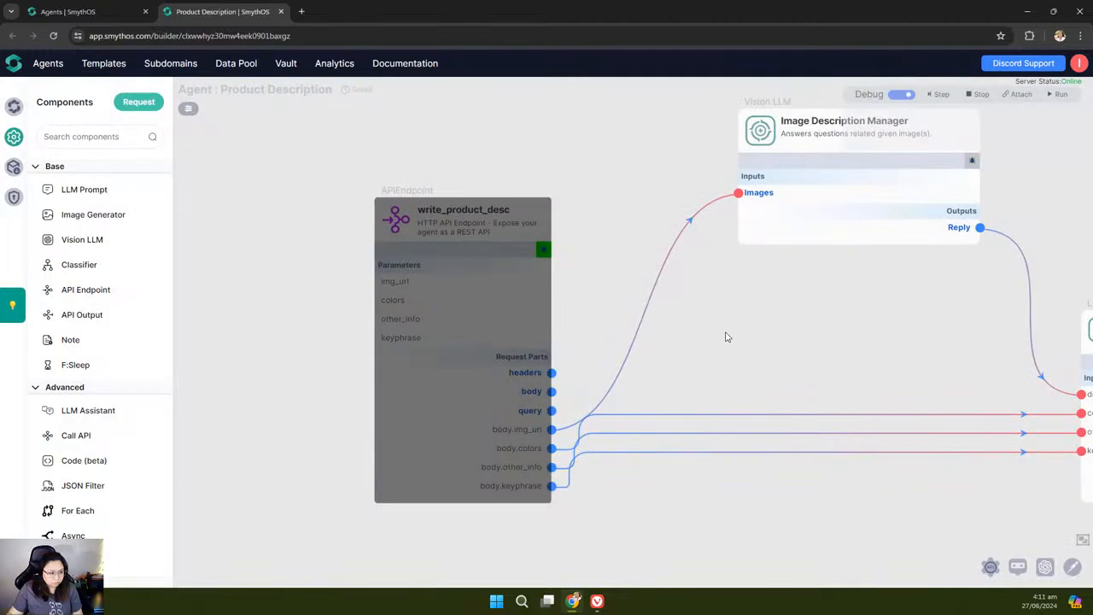
left_click_drag(736, 357, 672, 299)
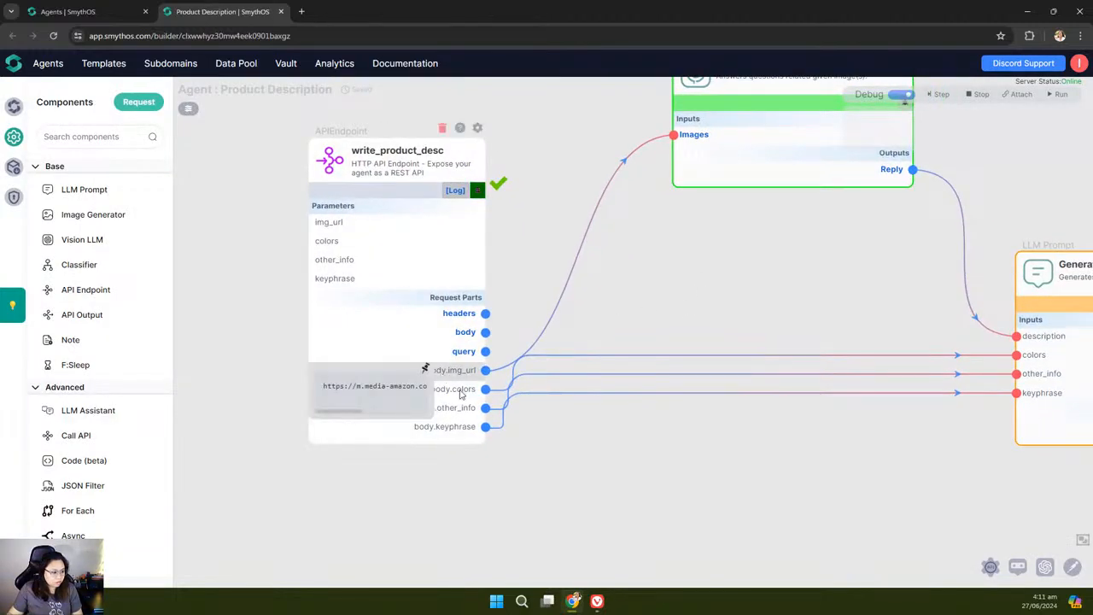
mouse_move(453, 436)
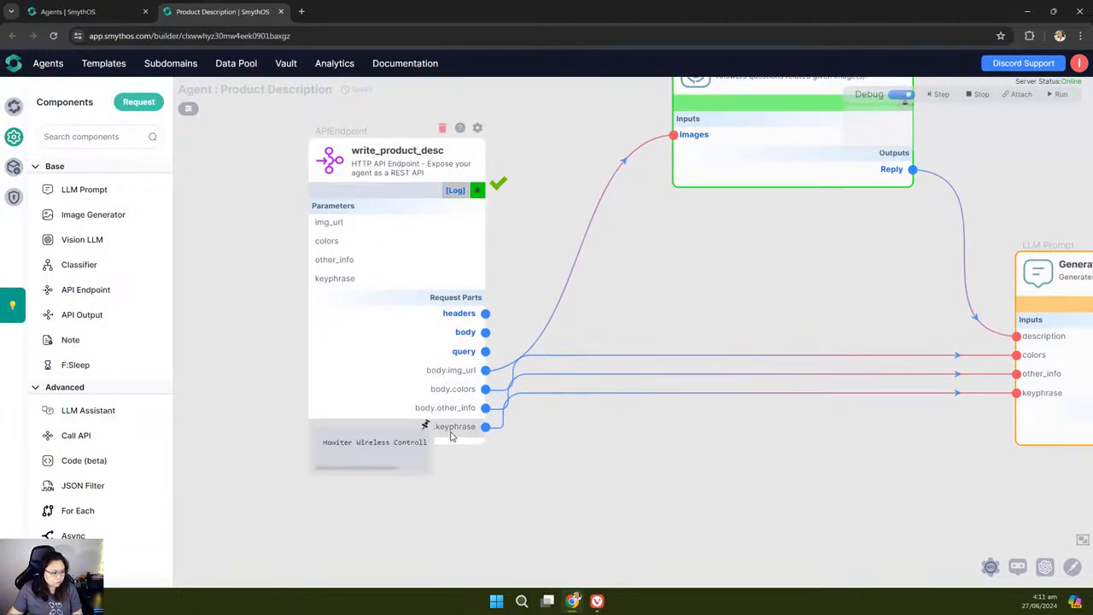
scroll(590, 346, "down", 5)
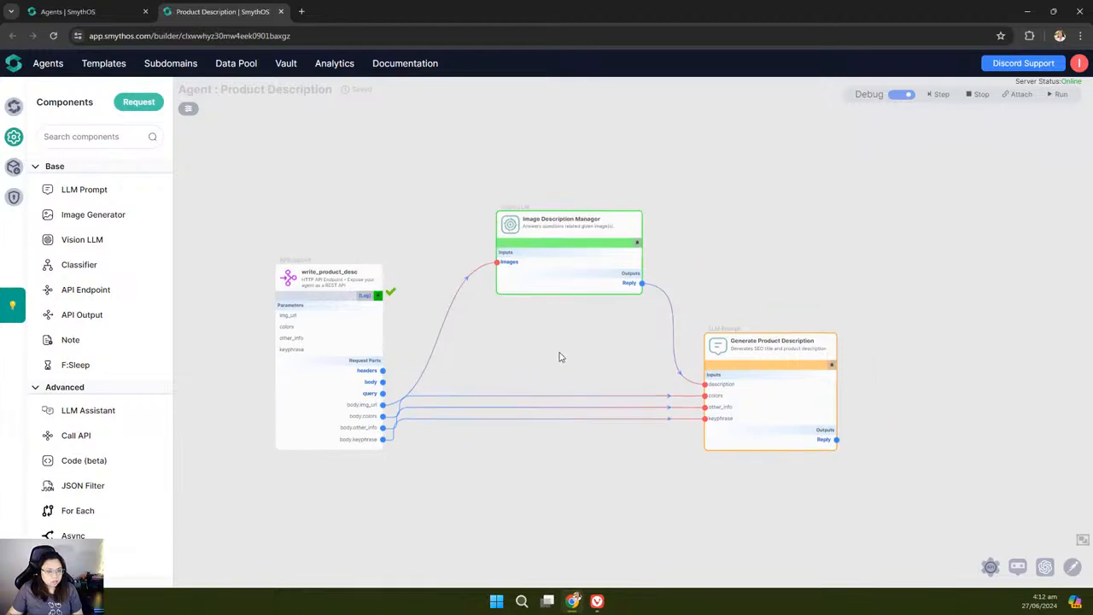
Step: Run the next debug step of the workflow and preview the Image Description Manager's Reply output
left_click(948, 97)
left_click_drag(740, 218, 724, 203)
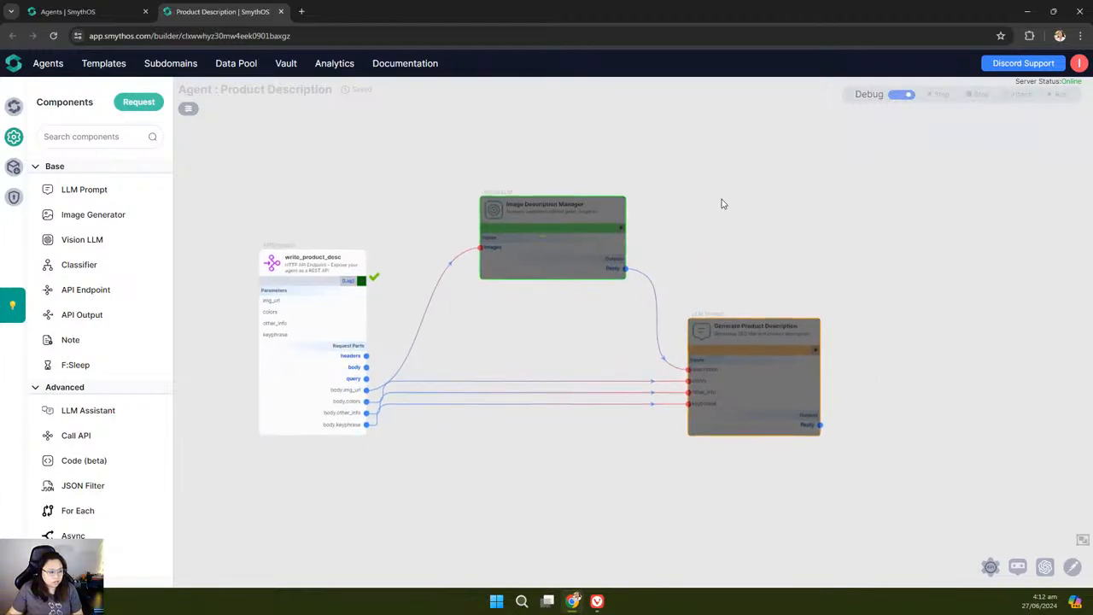
scroll(644, 225, "up", 3)
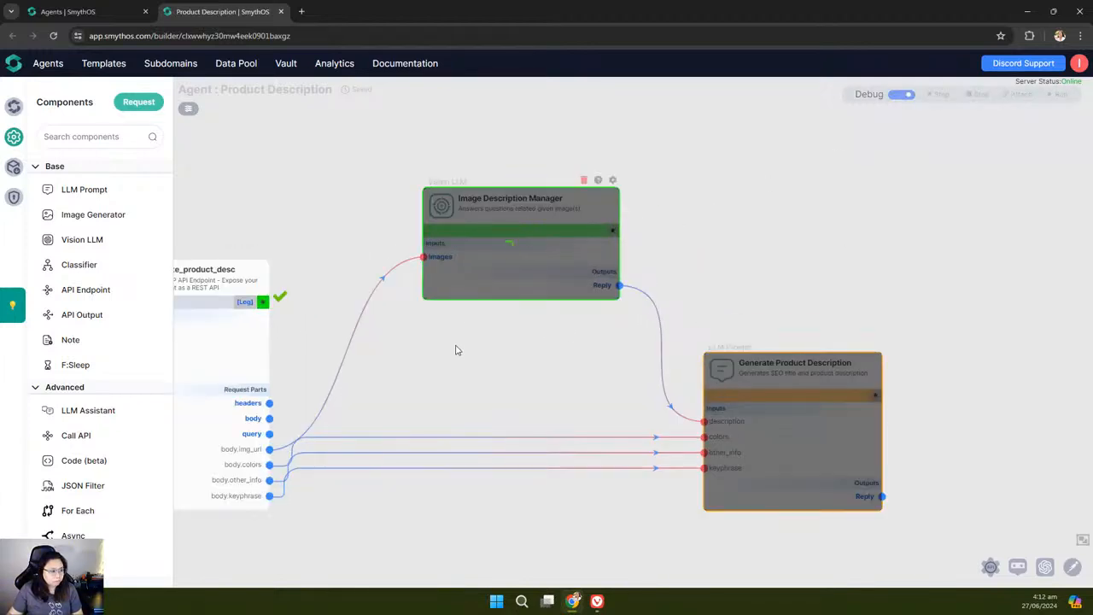
scroll(456, 350, "up", 2)
left_click_drag(471, 337, 473, 365)
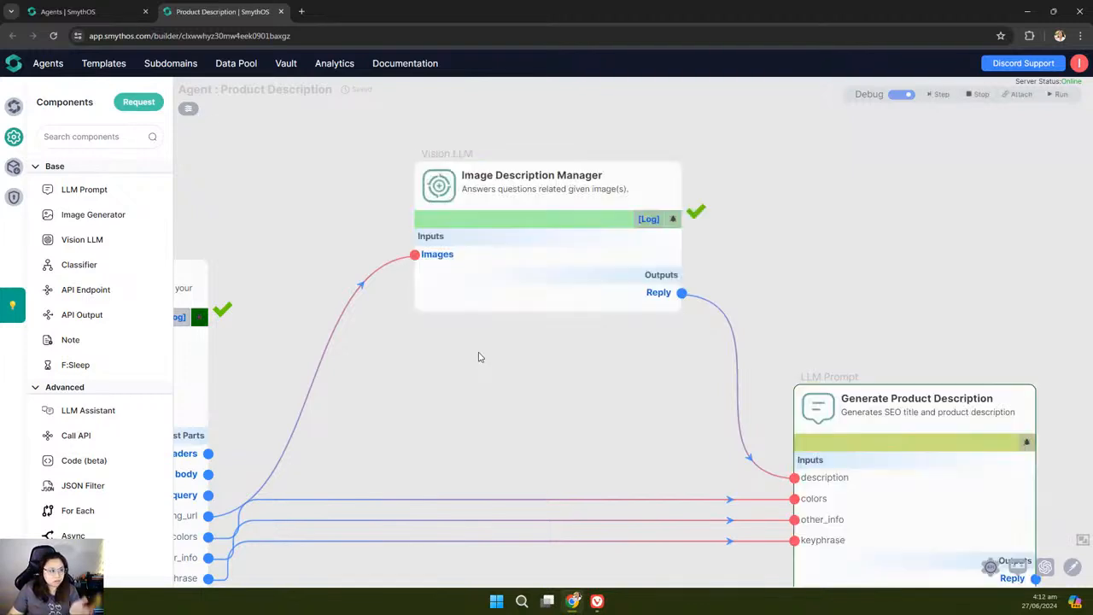
mouse_move(650, 296)
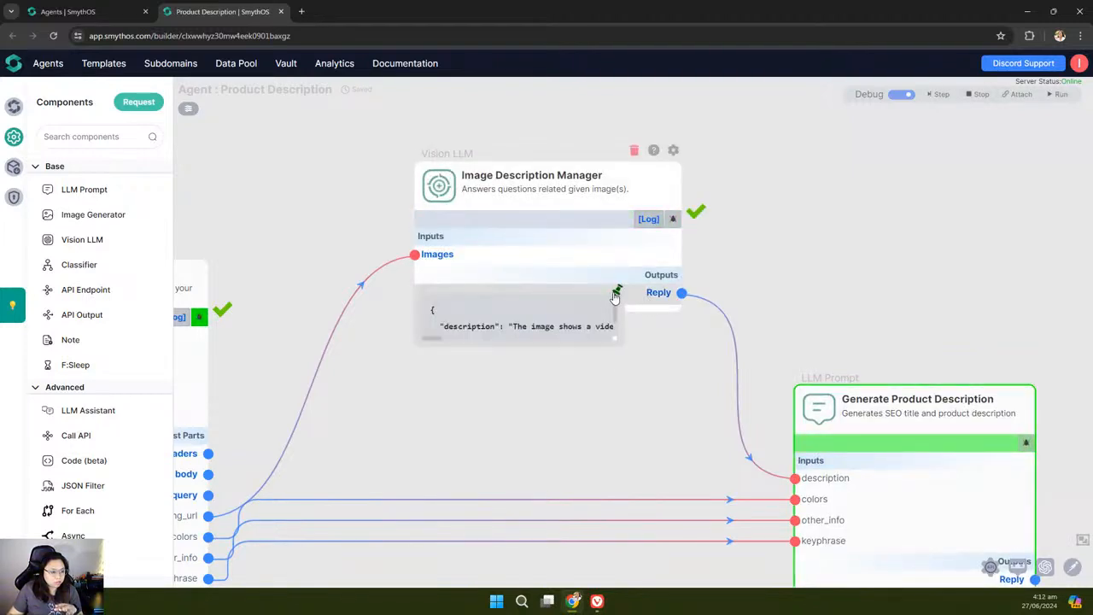
Step: Read the Image Description Manager's Reply text and compare it with the controller image in the other browser
left_click_drag(619, 340, 923, 378)
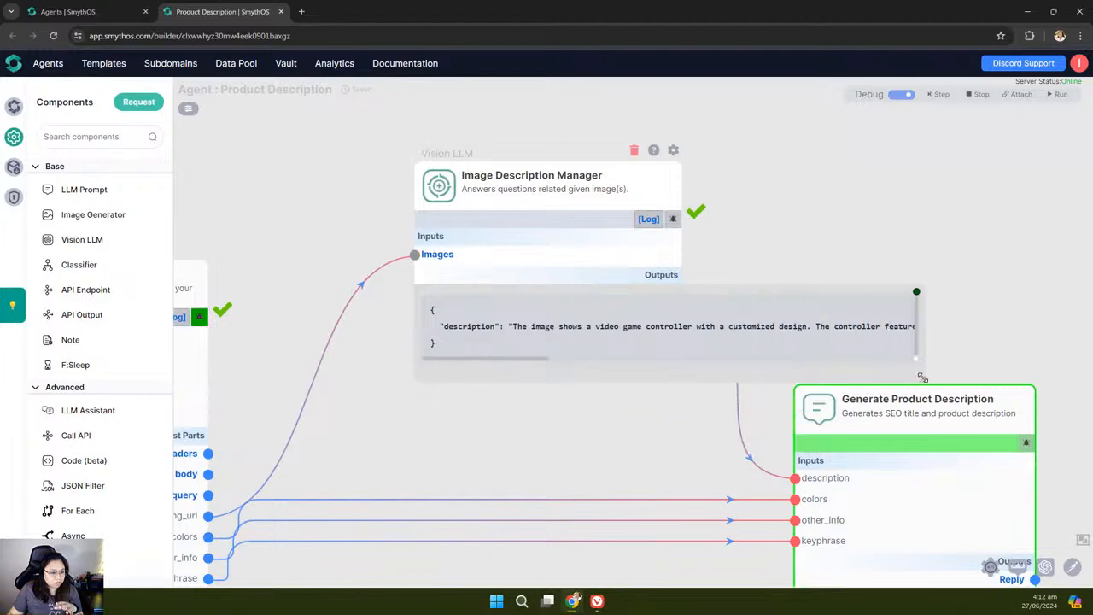
left_click_drag(547, 360, 681, 357)
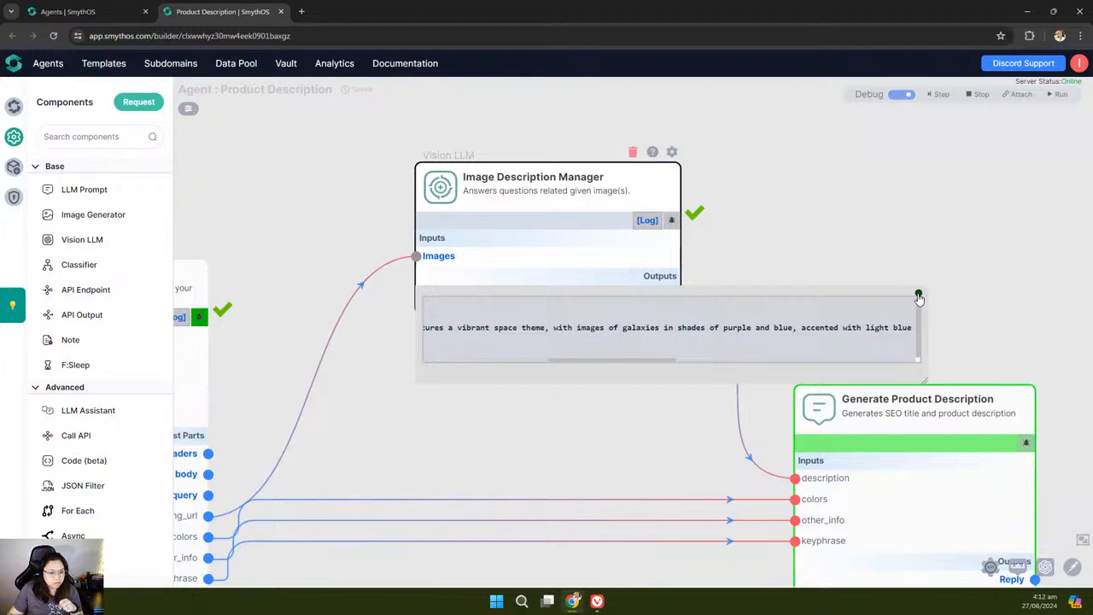
left_click(920, 296)
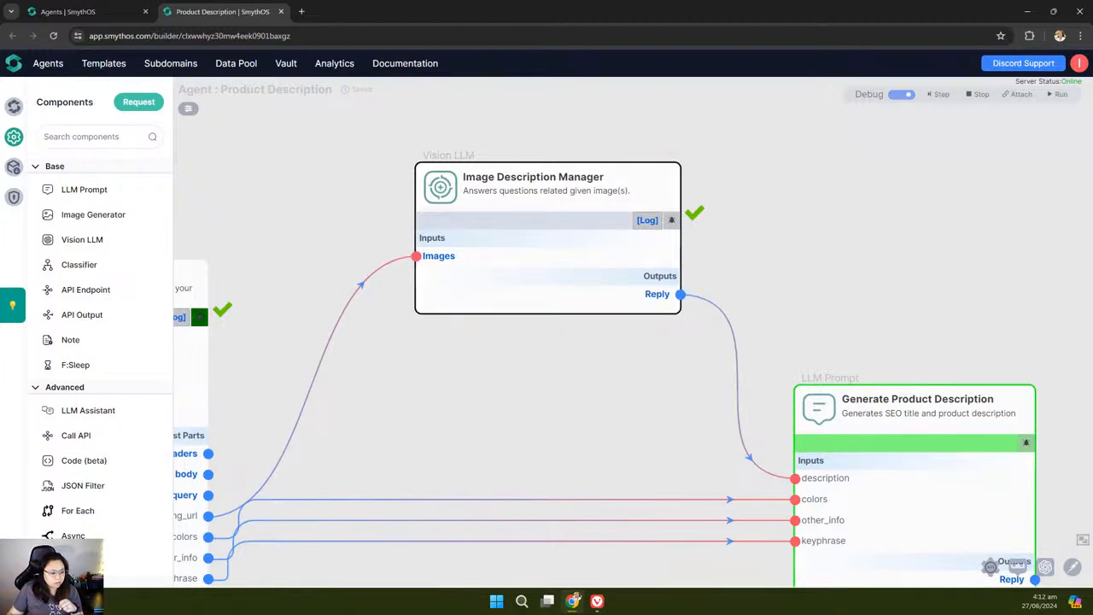
left_click(598, 603)
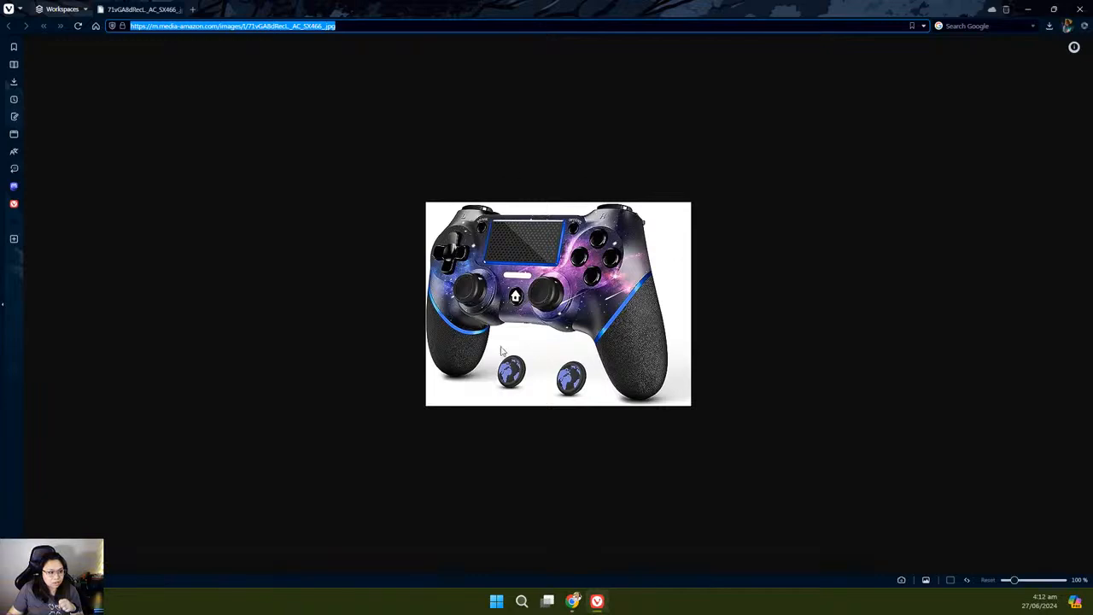
left_click(1027, 15)
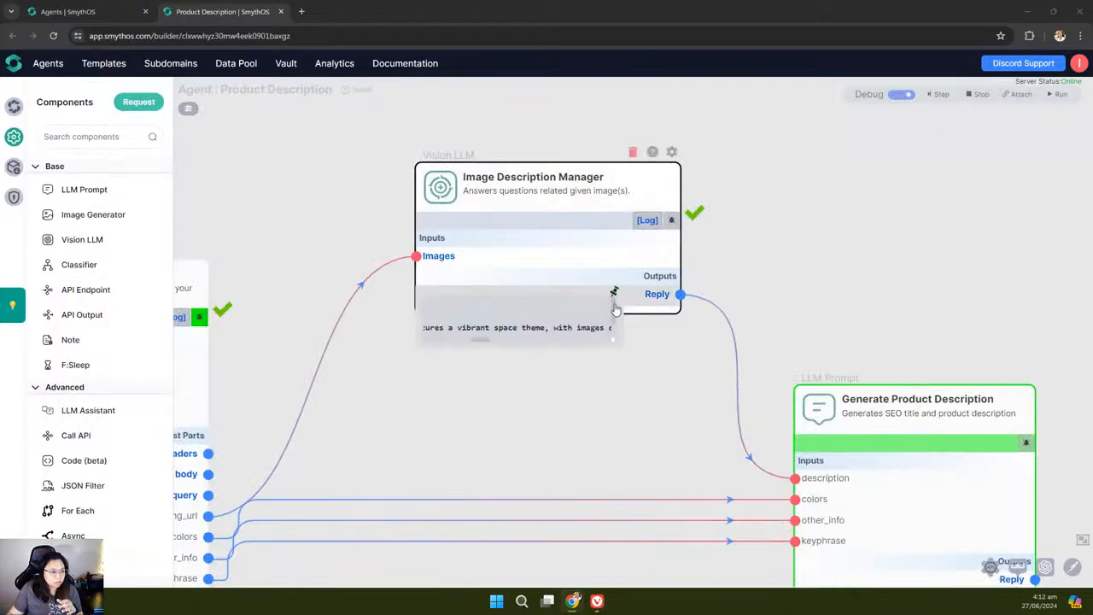
Step: Enlarge the Image Description Manager's Reply preview and read further along the description
left_click_drag(613, 339, 891, 375)
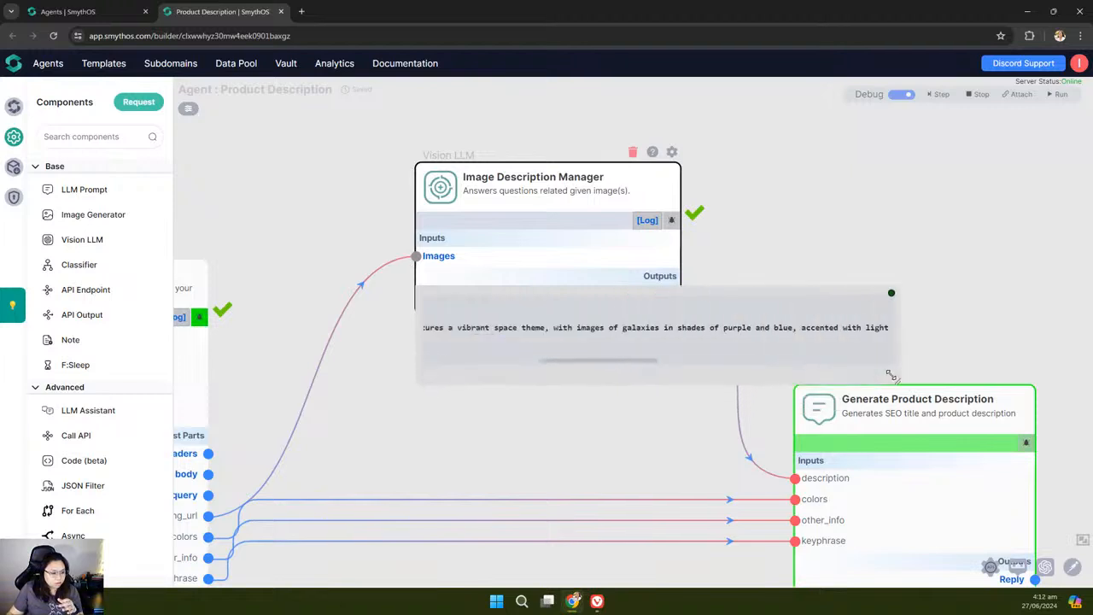
left_click(608, 361)
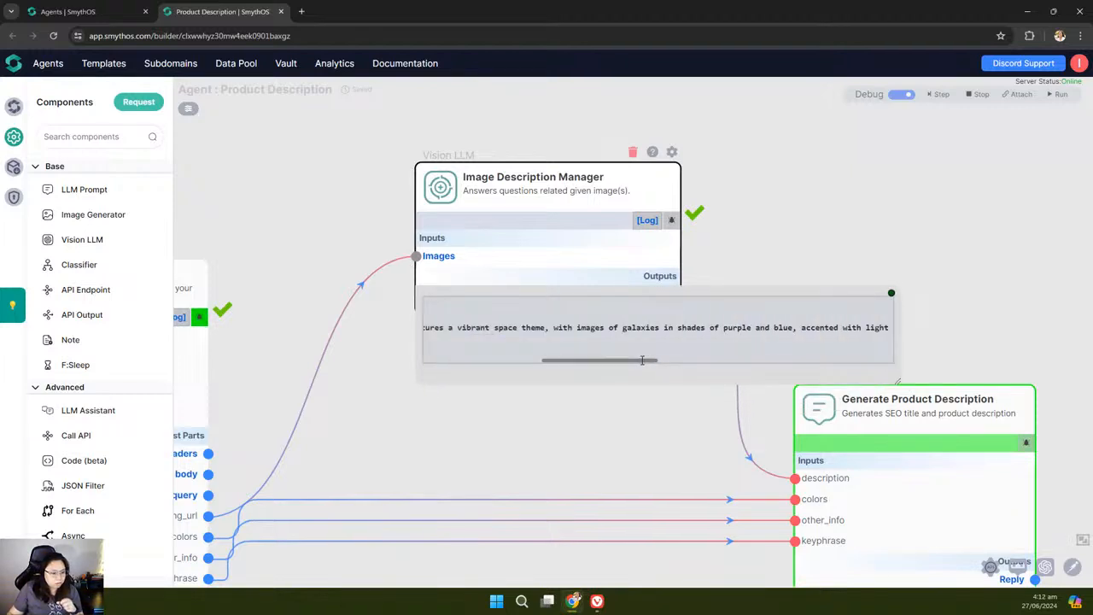
left_click_drag(642, 359, 723, 356)
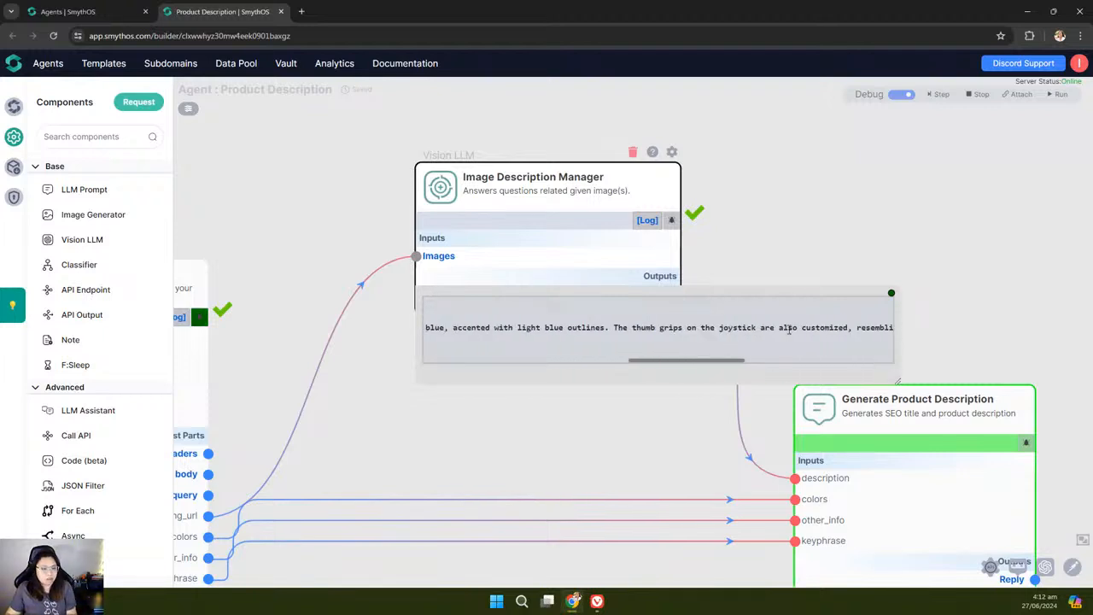
left_click(891, 294)
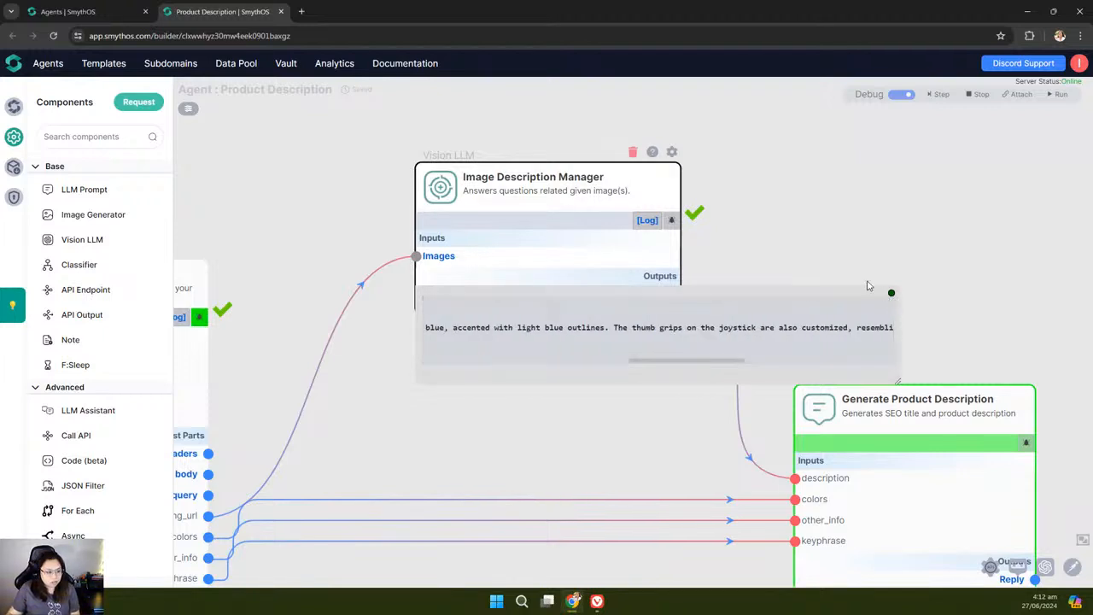
Step: Preview the values passed to the inputs of Generate Product Description, including colors
scroll(399, 322, "down", 5)
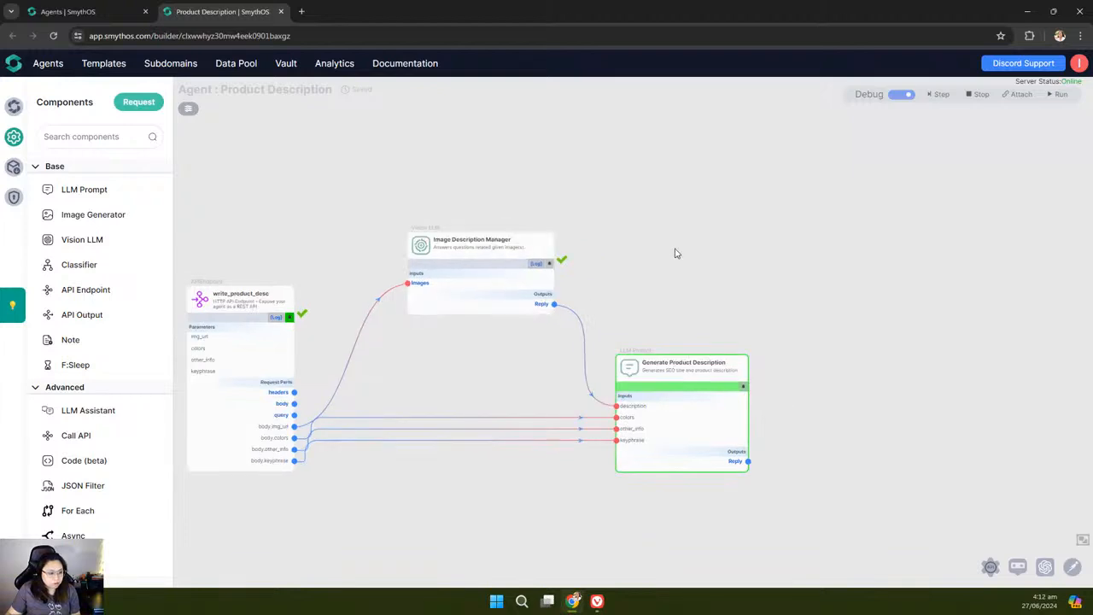
scroll(629, 439, "up", 4)
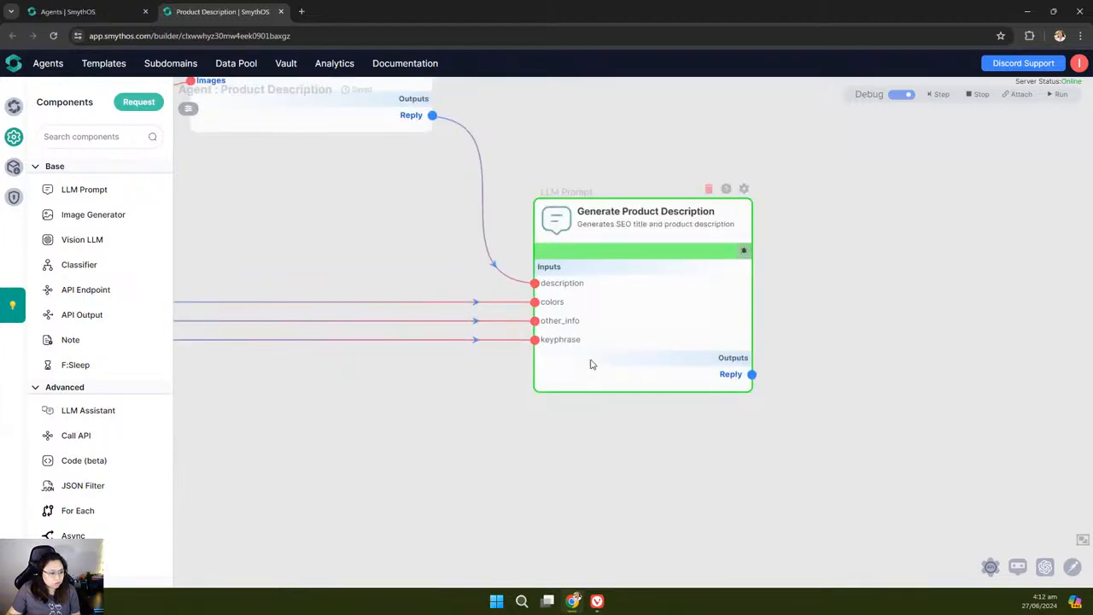
mouse_move(590, 342)
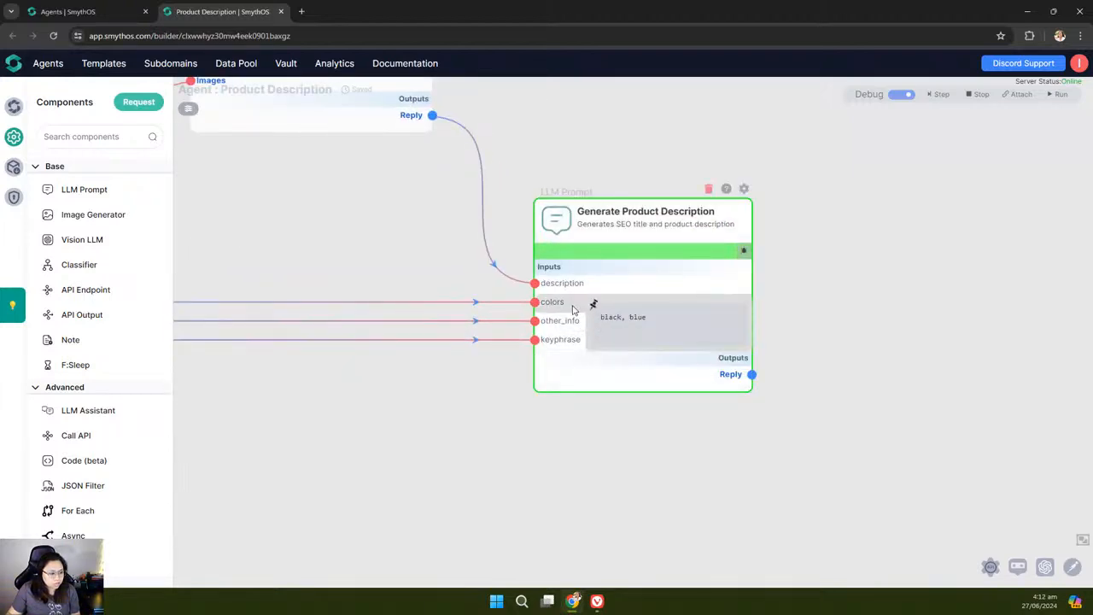
mouse_move(576, 295)
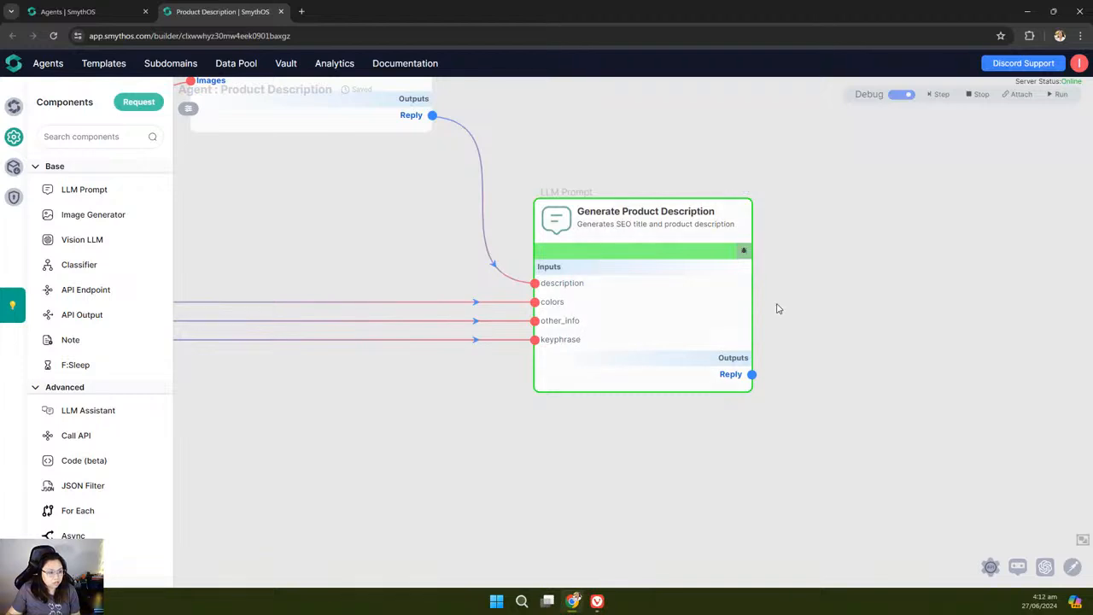
scroll(778, 308, "down", 2)
left_click_drag(835, 289, 805, 311)
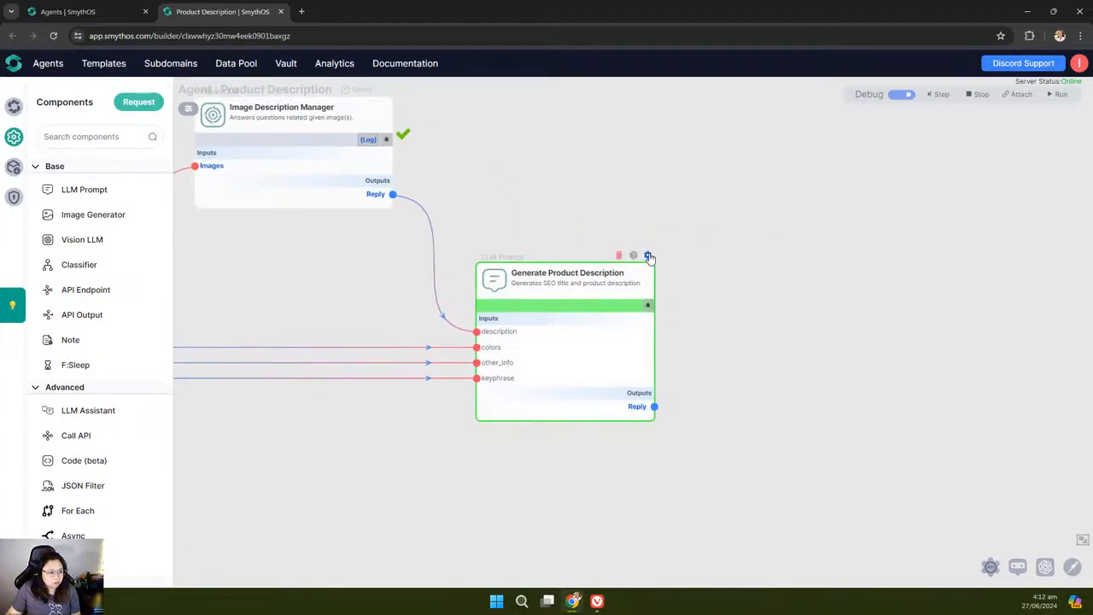
Step: Review the prompt and advanced model settings of Generate Product Description
left_click(649, 256)
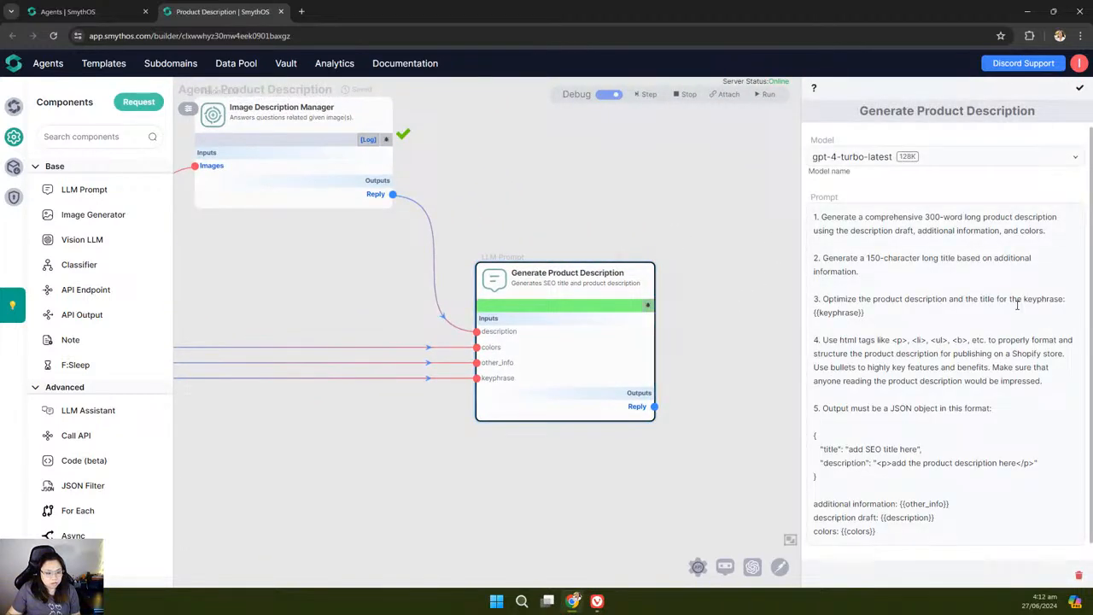
scroll(947, 410, "down", 1)
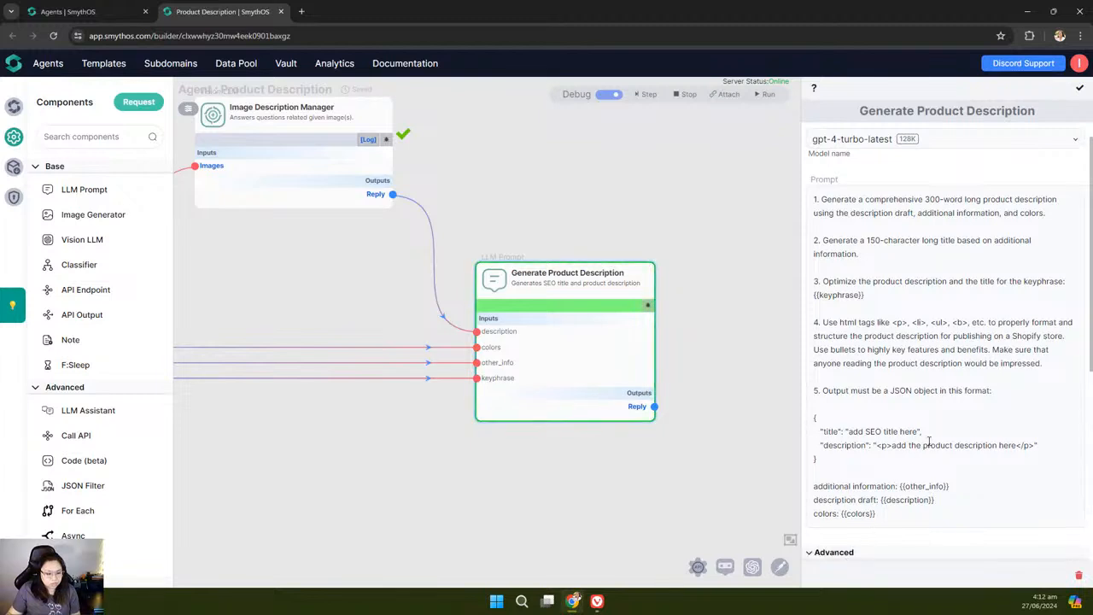
left_click(833, 553)
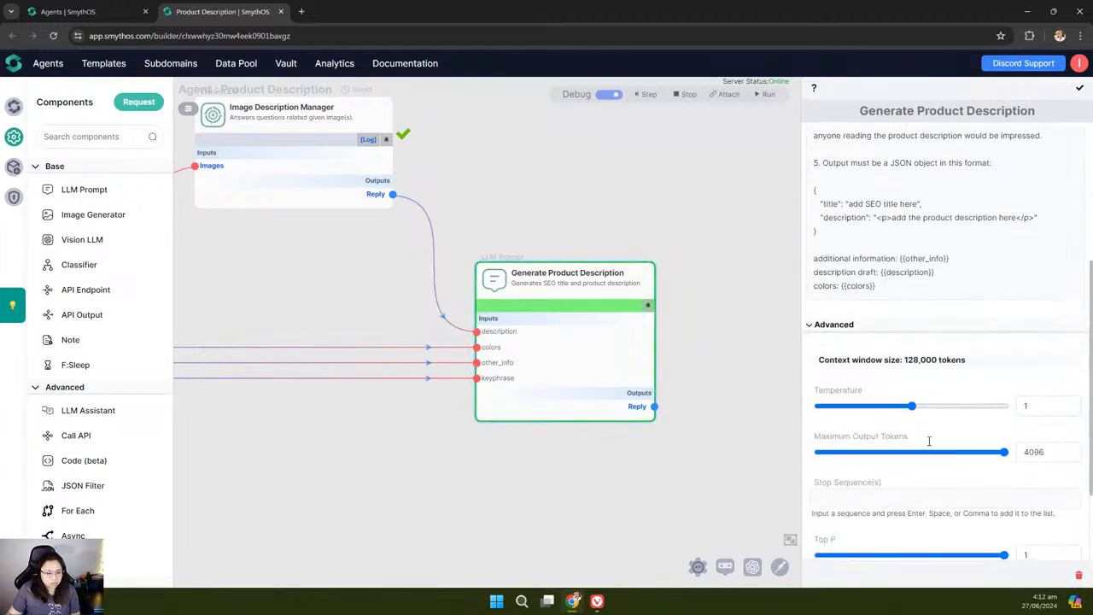
left_click(1079, 88)
Step: Run the next debug step and inspect the title and description in Generate Product Description's Reply output
left_click(940, 94)
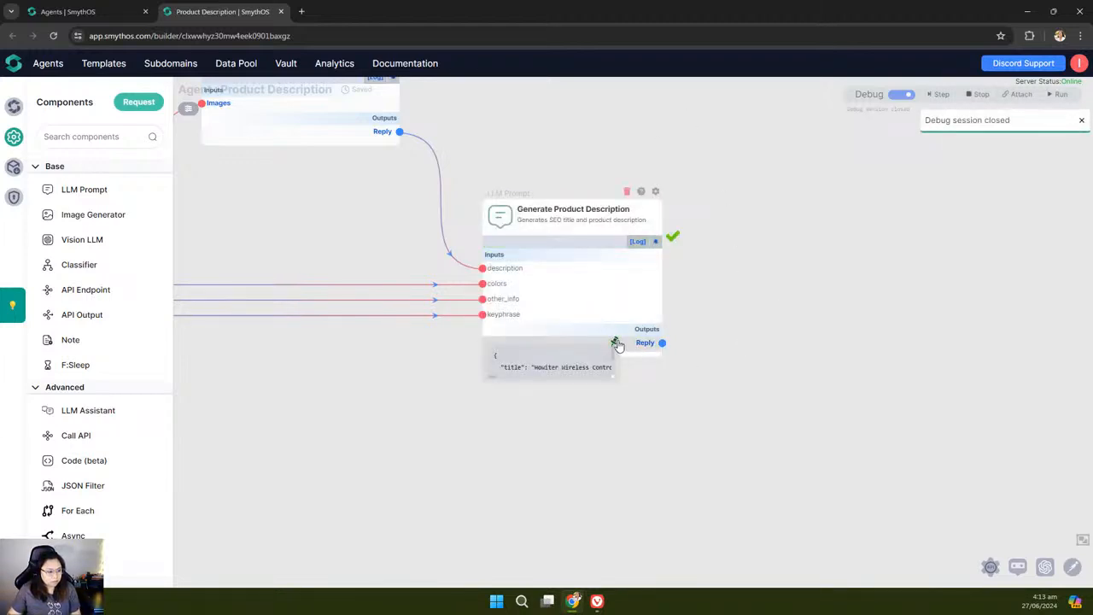
left_click(618, 344)
left_click_drag(617, 377, 977, 470)
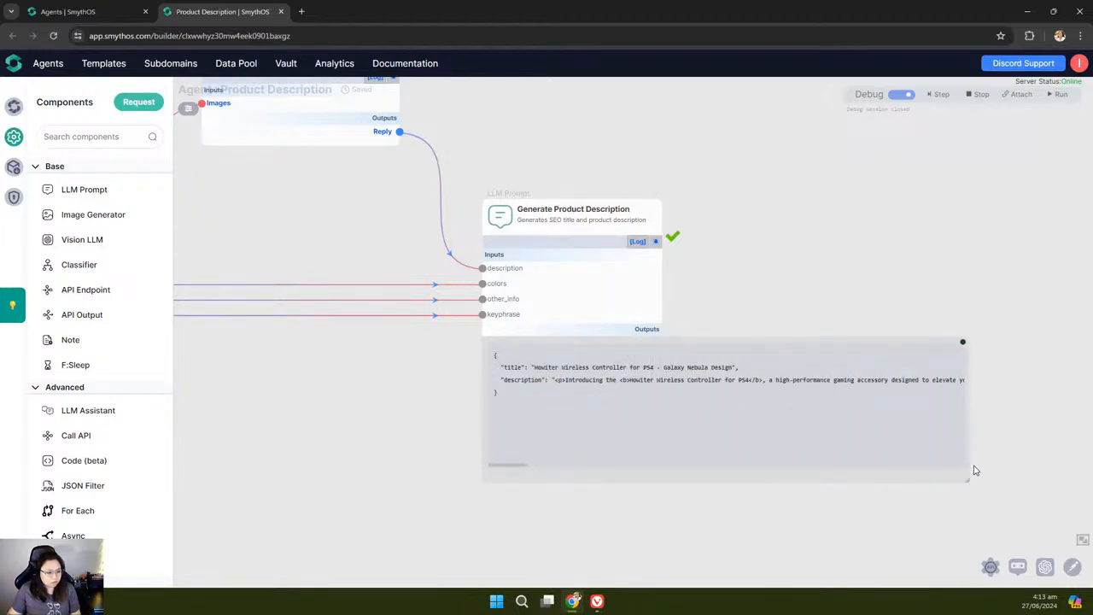
scroll(933, 420, "up", 2)
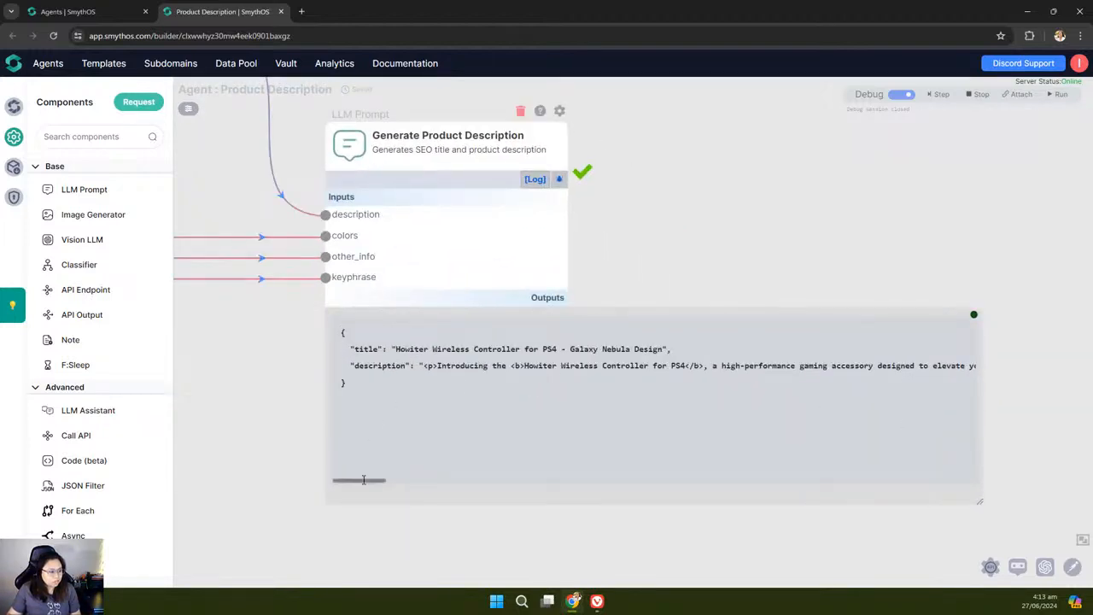
left_click_drag(365, 480, 328, 491)
left_click(974, 315)
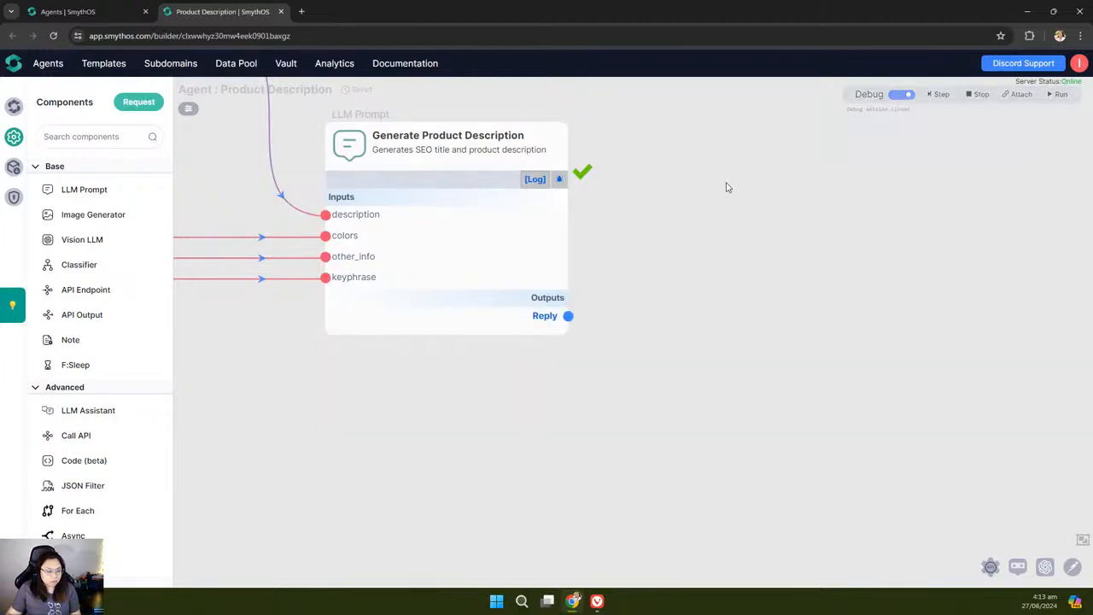
Step: Bring the whole workflow into view and recheck the Generate Product Description prompt settings
left_click_drag(725, 185, 816, 262)
scroll(816, 262, "down", 2)
left_click_drag(561, 139, 763, 231)
scroll(786, 224, "down", 1)
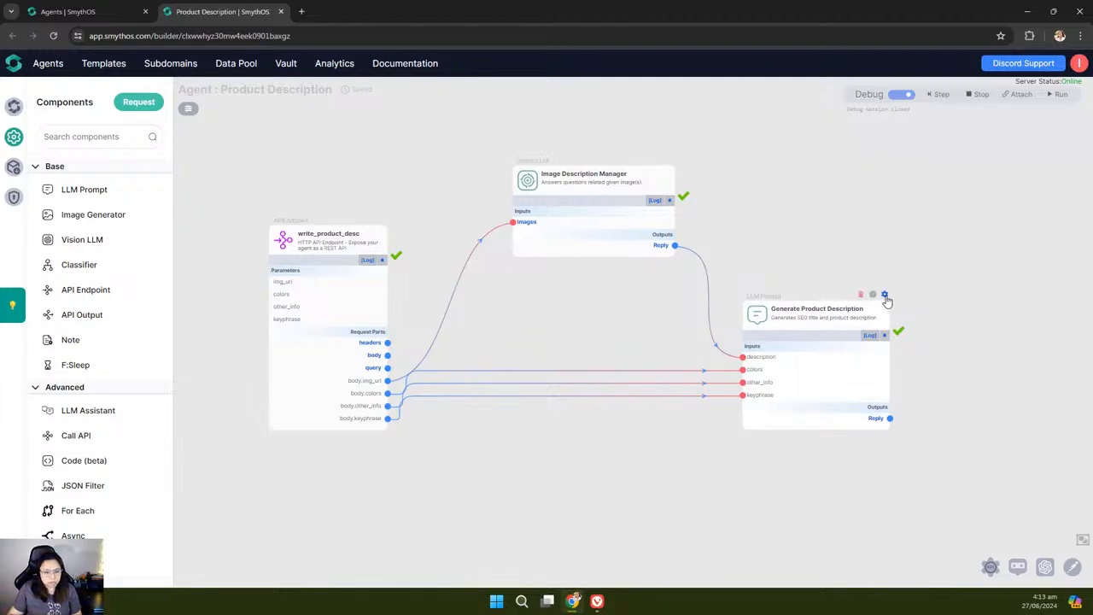
left_click(885, 295)
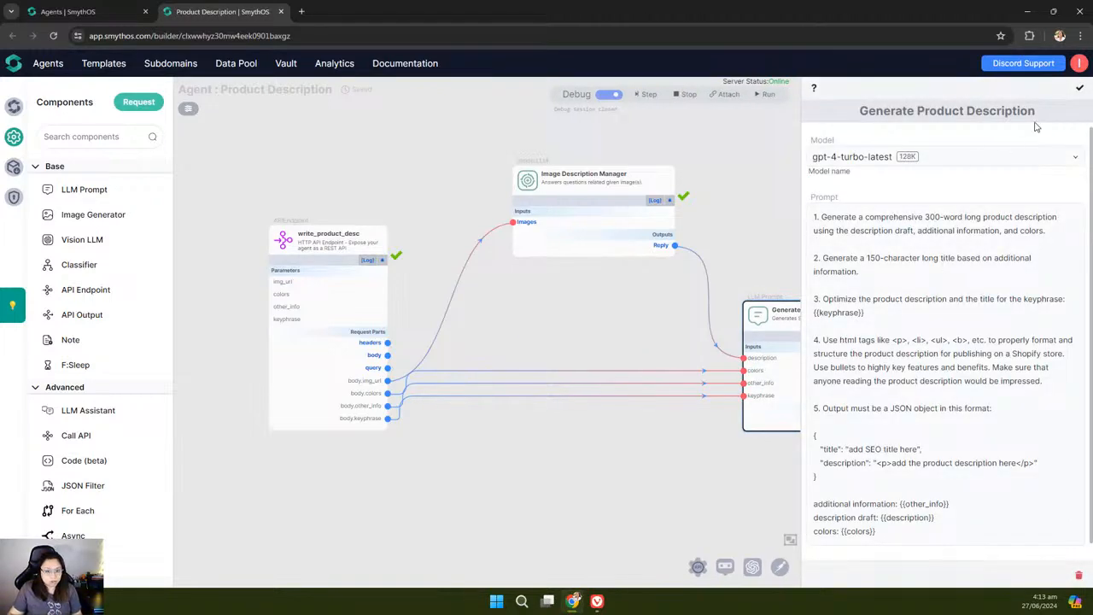
left_click(1079, 88)
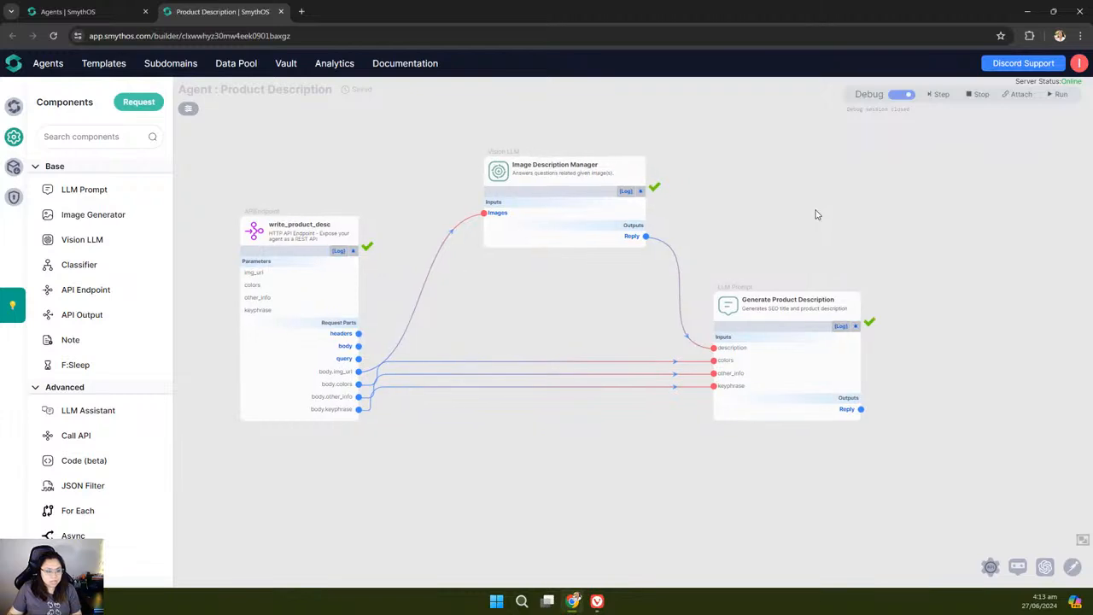
Step: Turn off debug mode for the Product Description agent
left_click(903, 98)
left_click(903, 99)
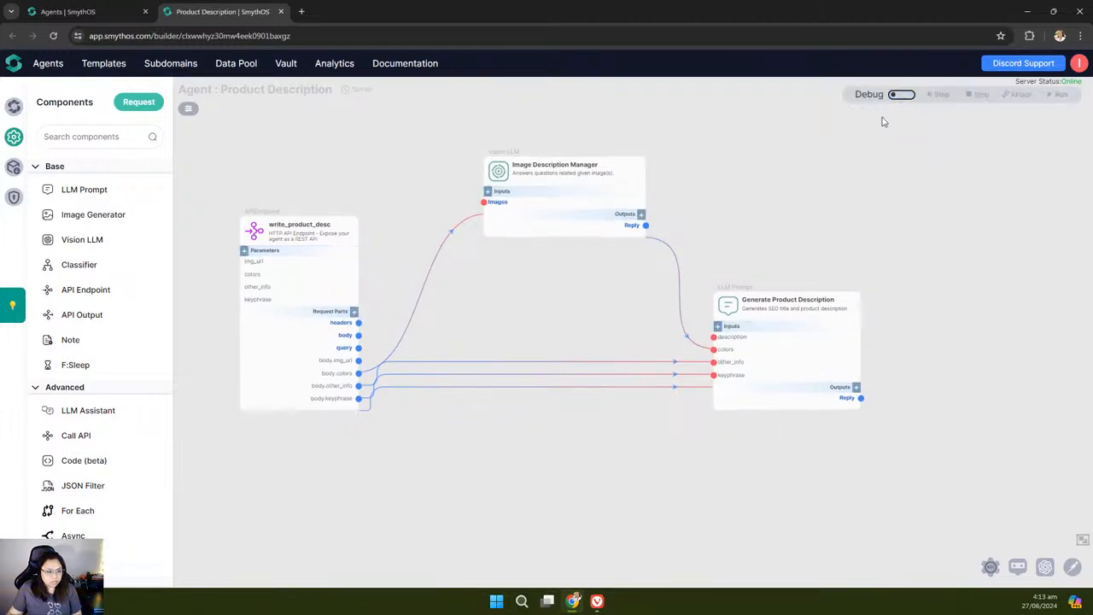
mouse_move(742, 190)
left_mouse_down()
mouse_move(687, 181)
mouse_move(724, 195)
left_mouse_up()
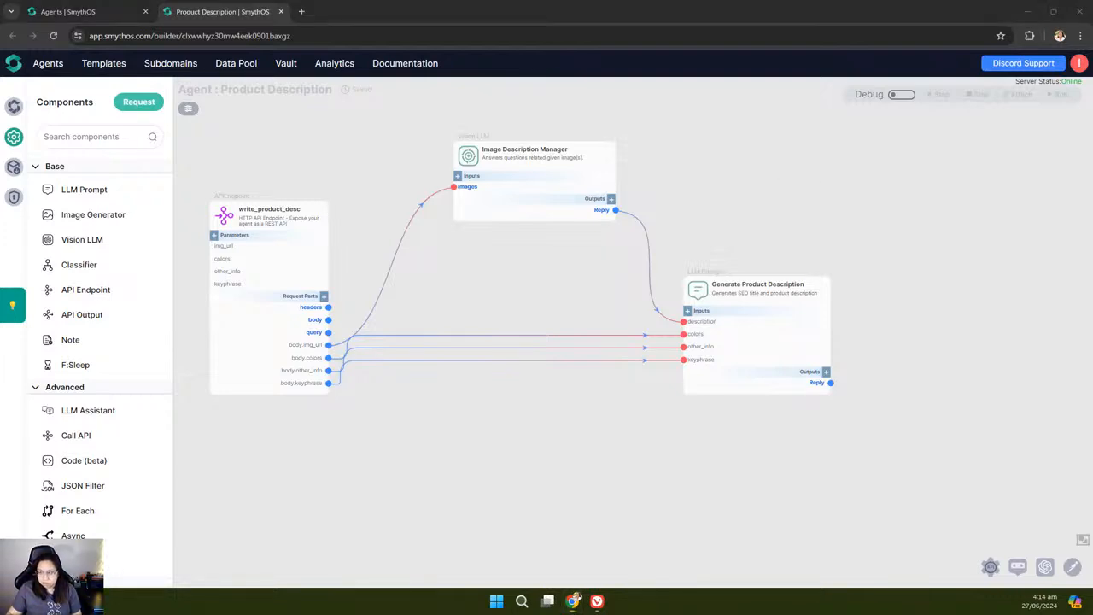
Step: Examine the Gaming Headset product page in the Shopify store, including its title and description area
left_click_drag(1092, 103, 589, 1)
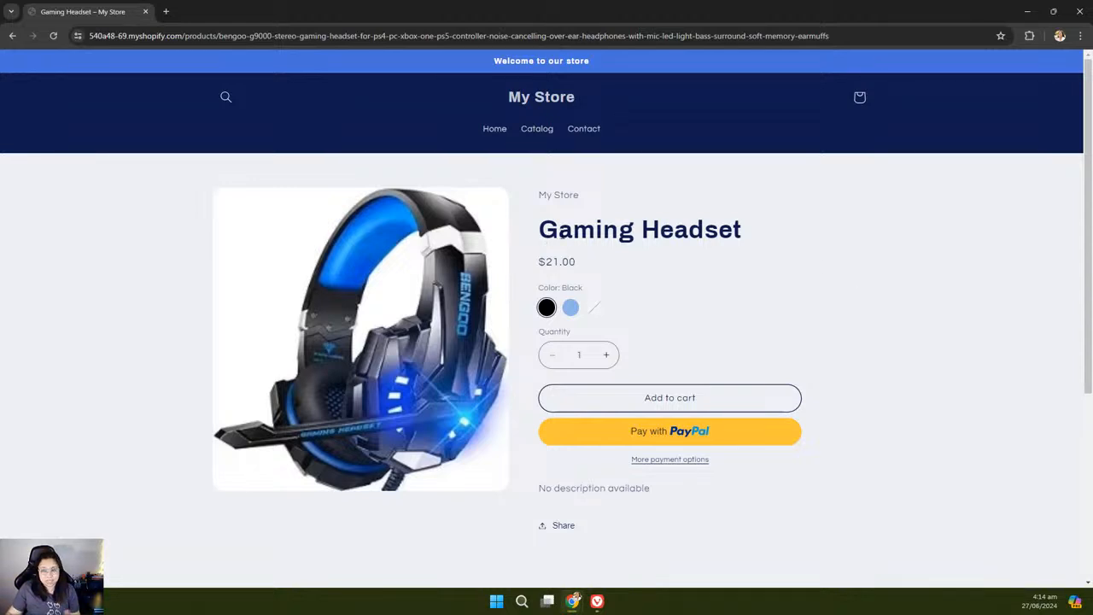
scroll(888, 277, "down", 1)
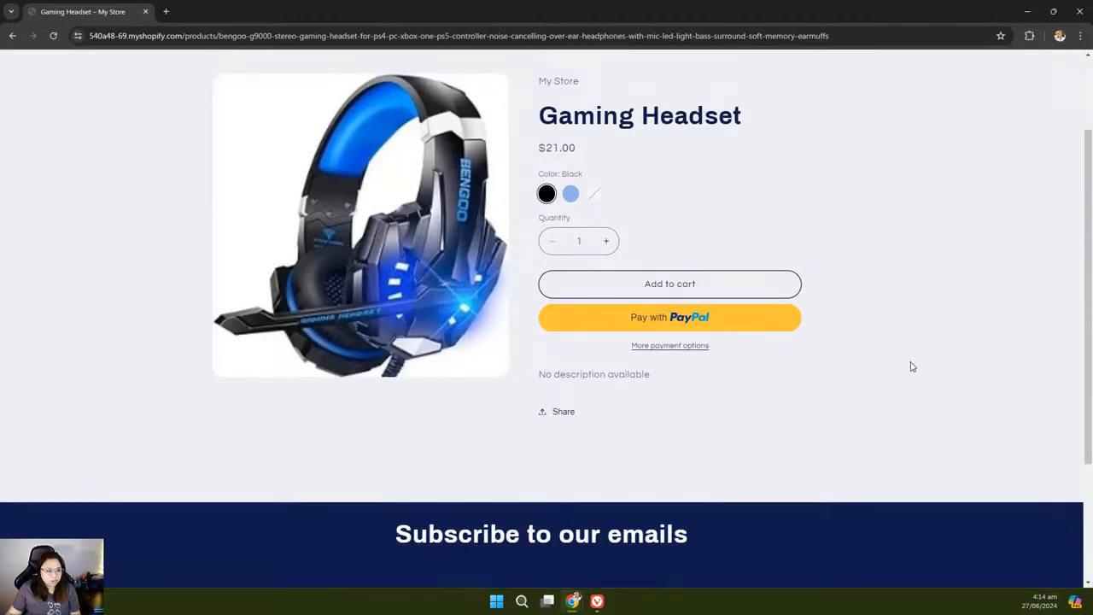
scroll(652, 378, "up", 2)
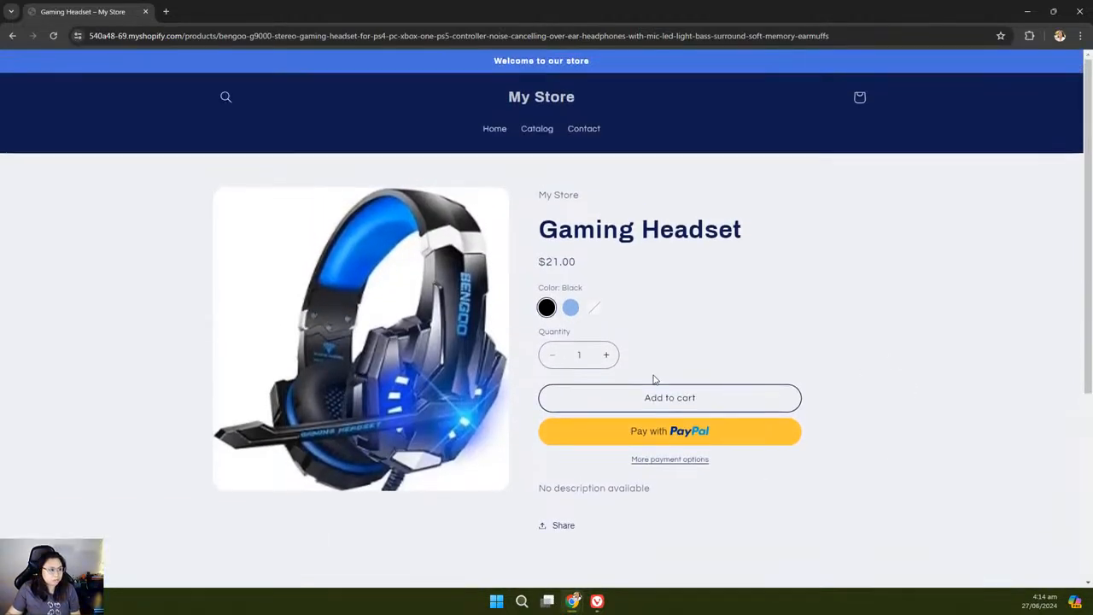
left_click(1027, 11)
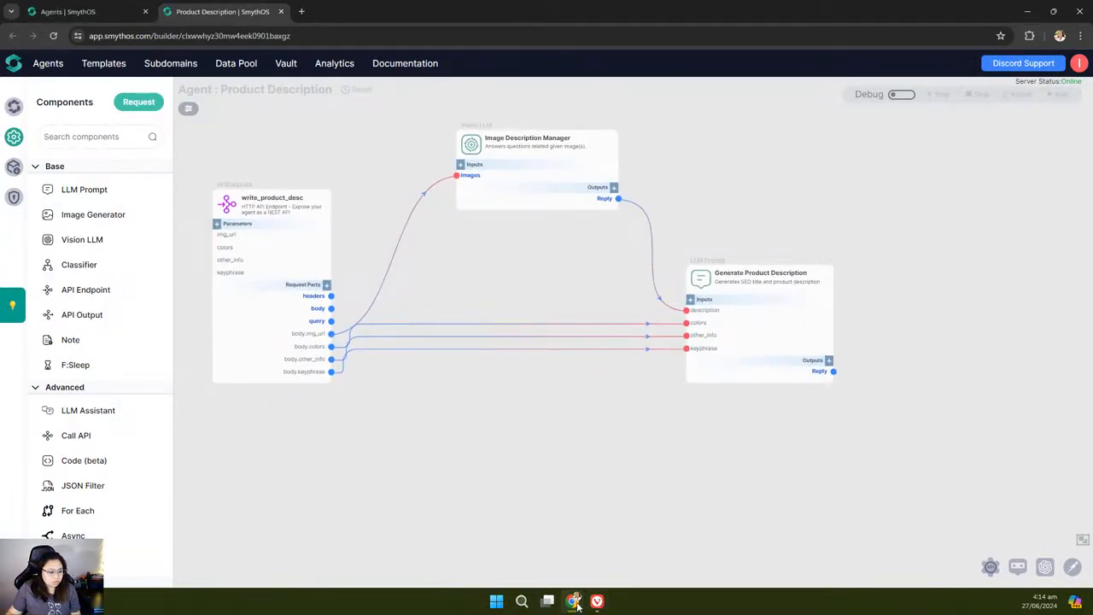
mouse_move(576, 604)
left_click(621, 559)
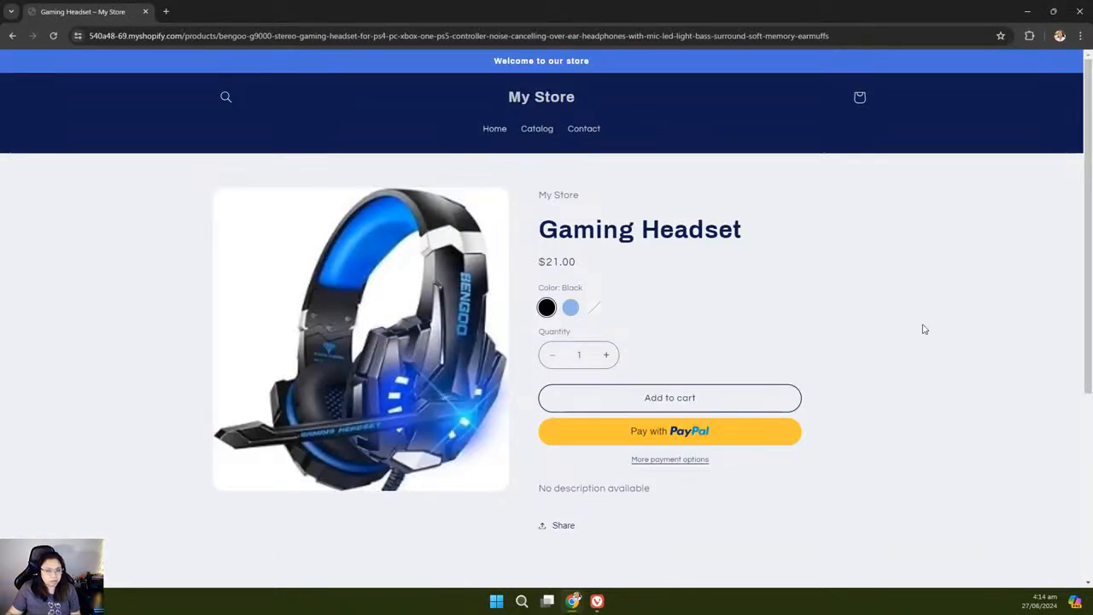
left_click(1028, 11)
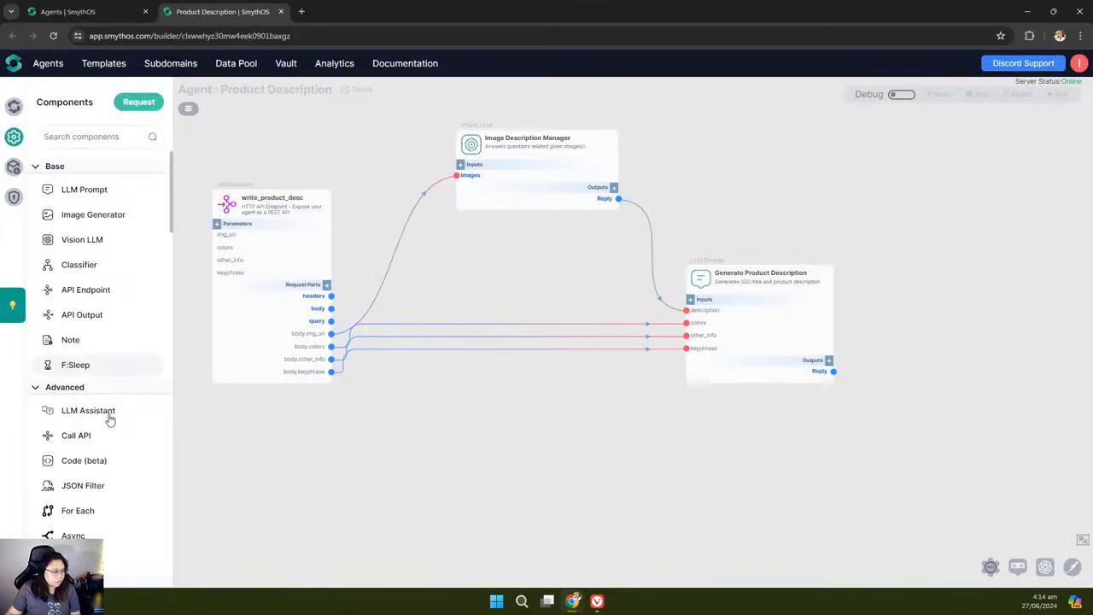
Step: Add Shopify's Update Title and Desc component to the canvas beside Generate Product Description
scroll(103, 410, "down", 5)
scroll(100, 410, "down", 15)
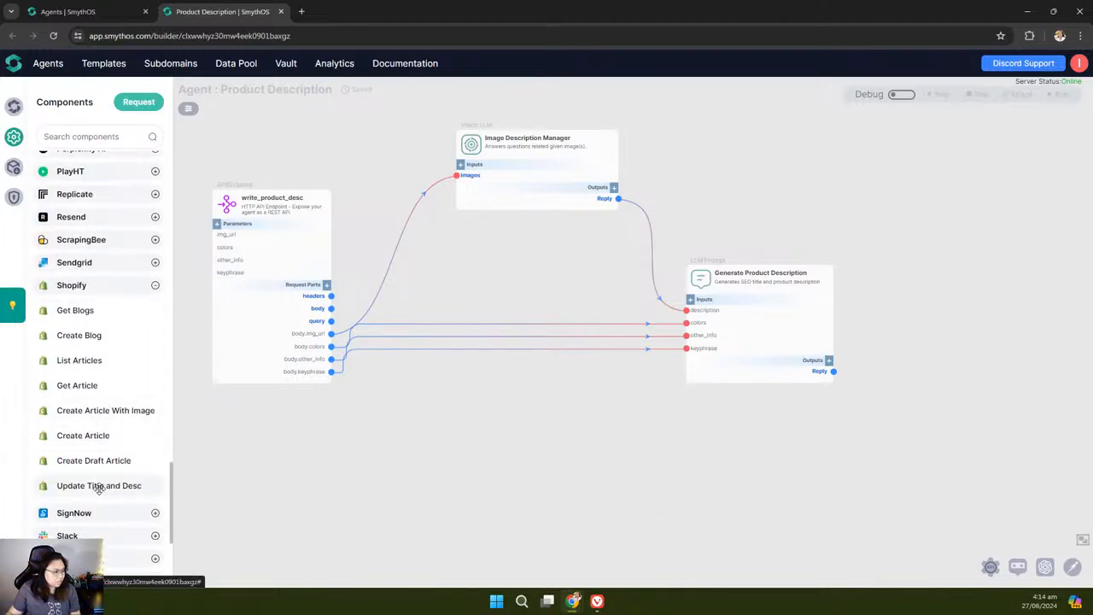
left_click_drag(96, 486, 948, 224)
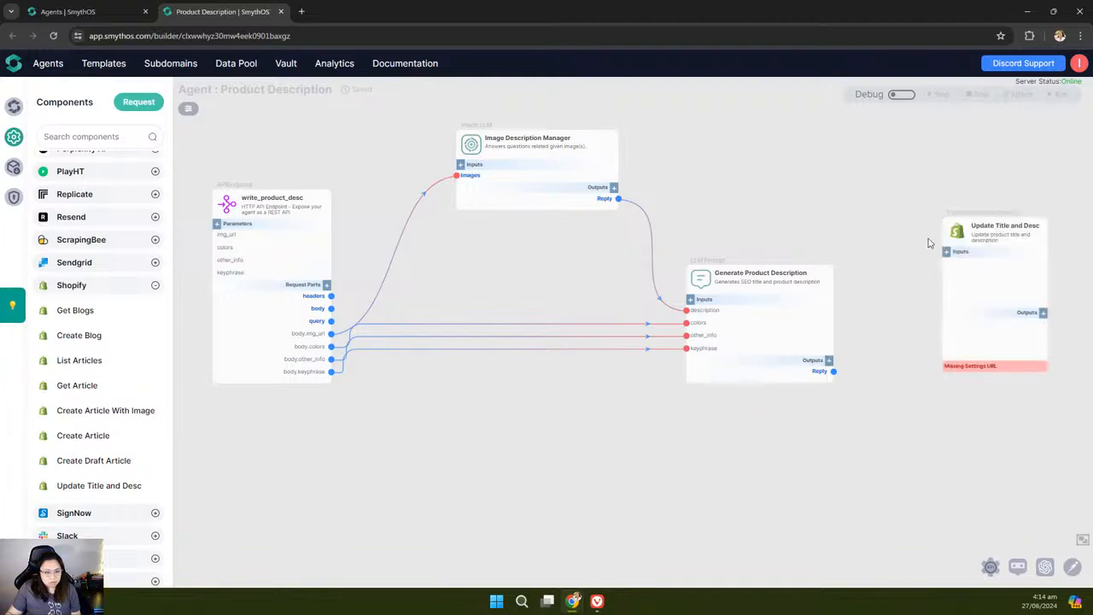
left_click(154, 286)
scroll(632, 384, "right", 5)
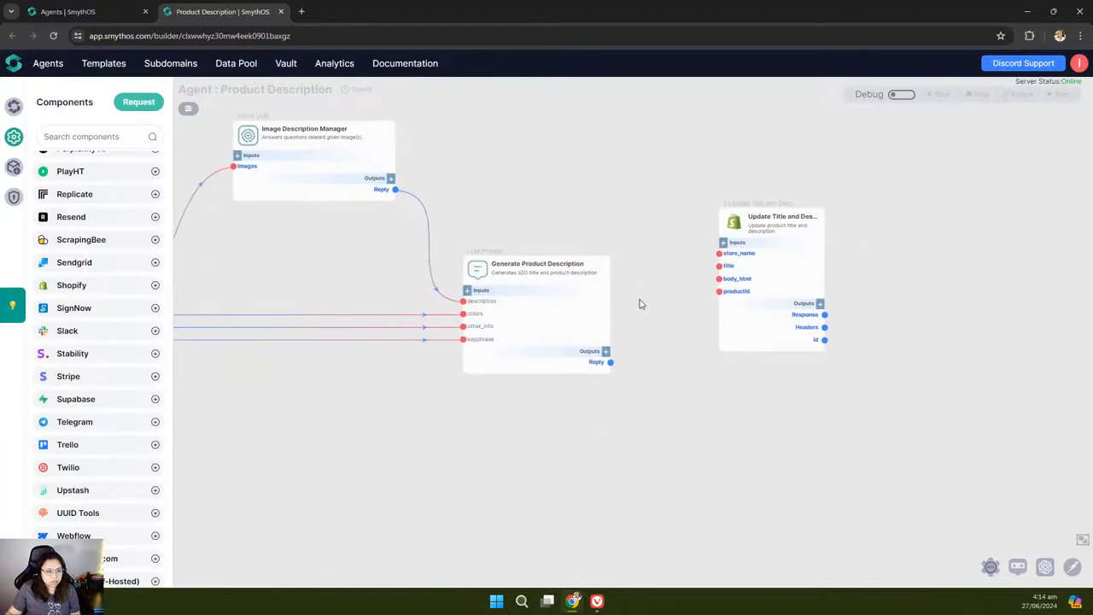
Step: Move the Update Title and Desc component closer to Generate Product Description and widen it until its full title fits
scroll(735, 267, "up", 3)
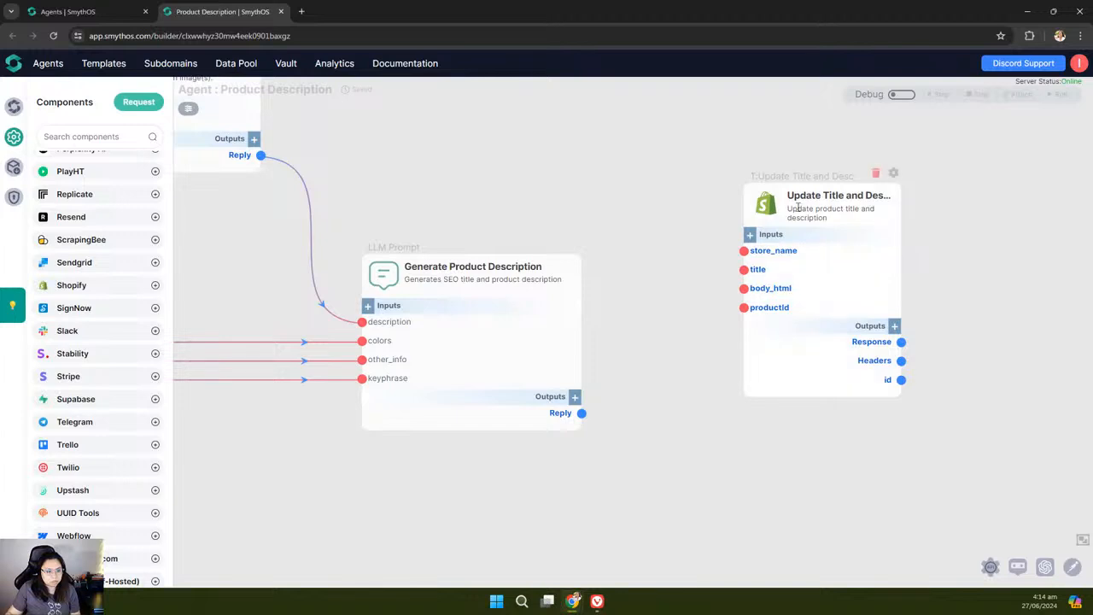
left_click_drag(745, 220, 702, 272)
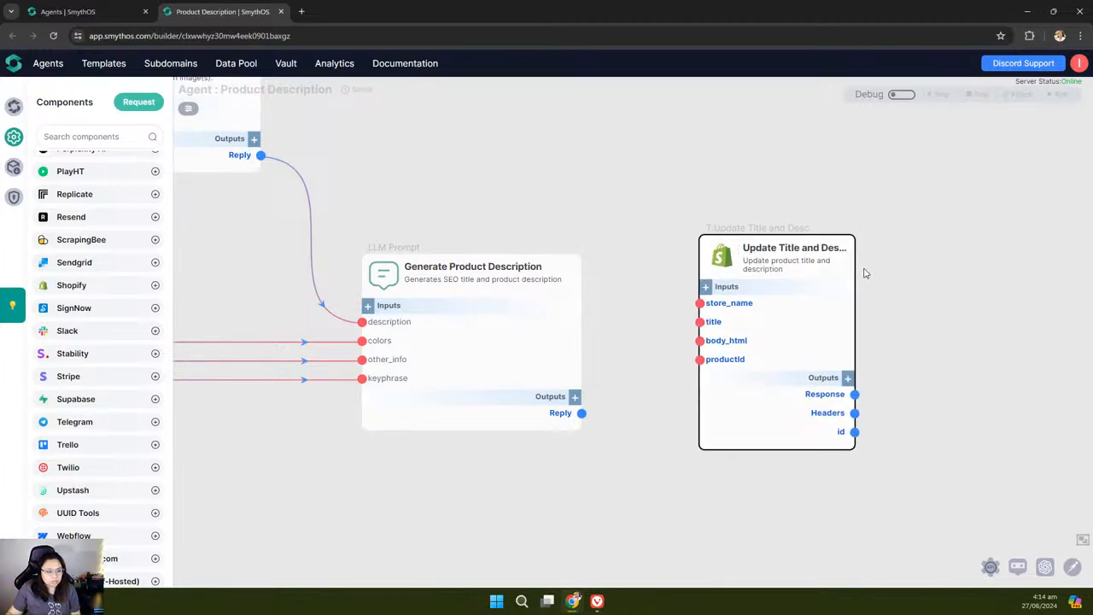
left_click_drag(855, 272, 907, 272)
left_click_drag(638, 164, 655, 153)
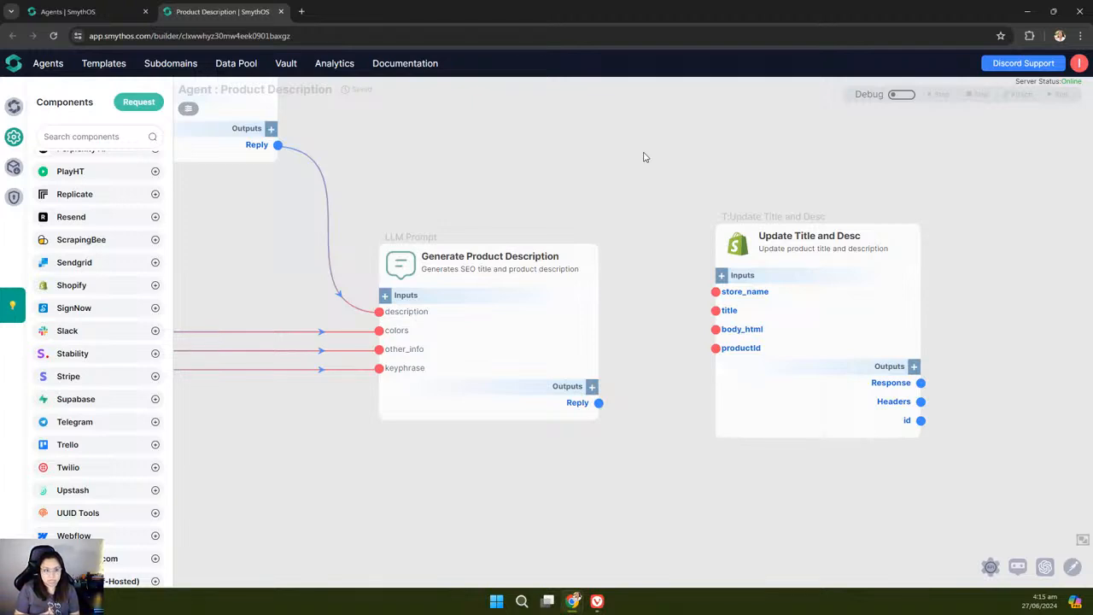
left_click_drag(722, 175, 667, 152)
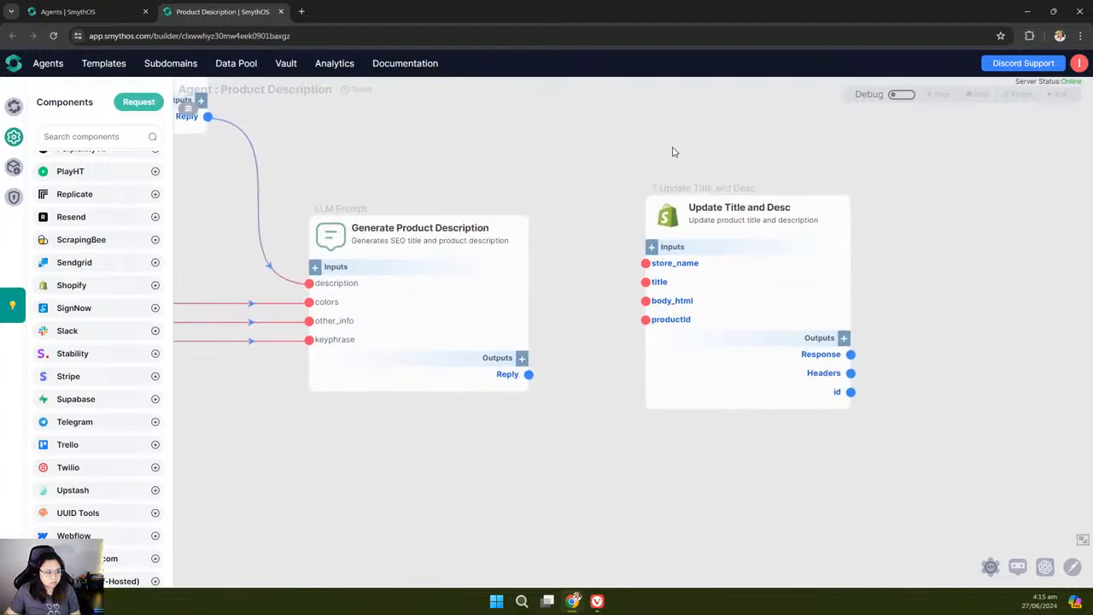
Step: Set the Update Title and Desc component's Access Token to the stored Shopify Access Token key
mouse_move(845, 188)
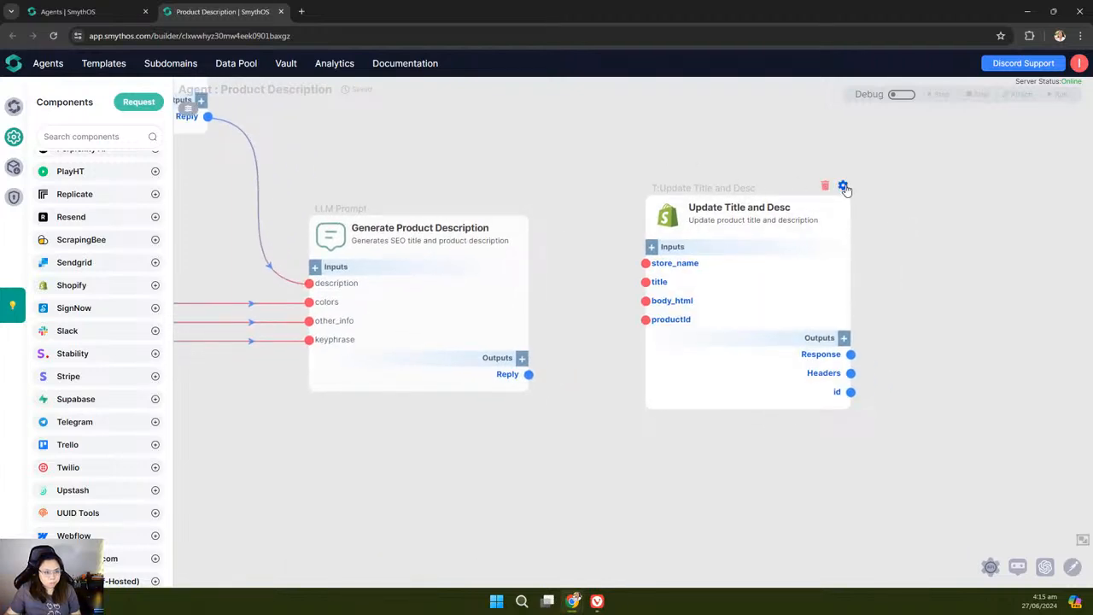
left_click(844, 188)
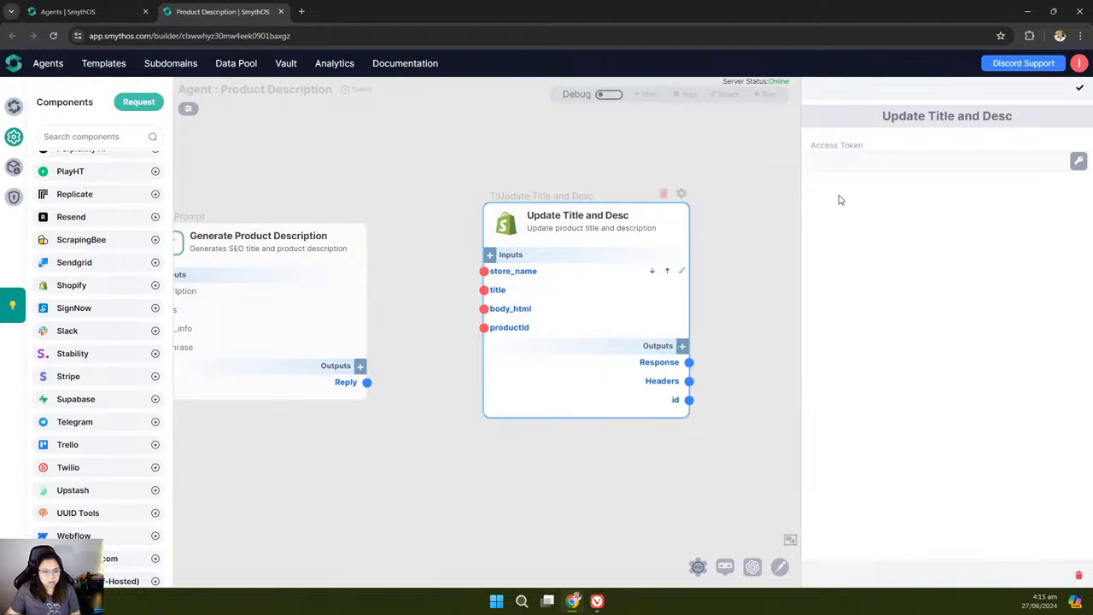
left_click(1079, 164)
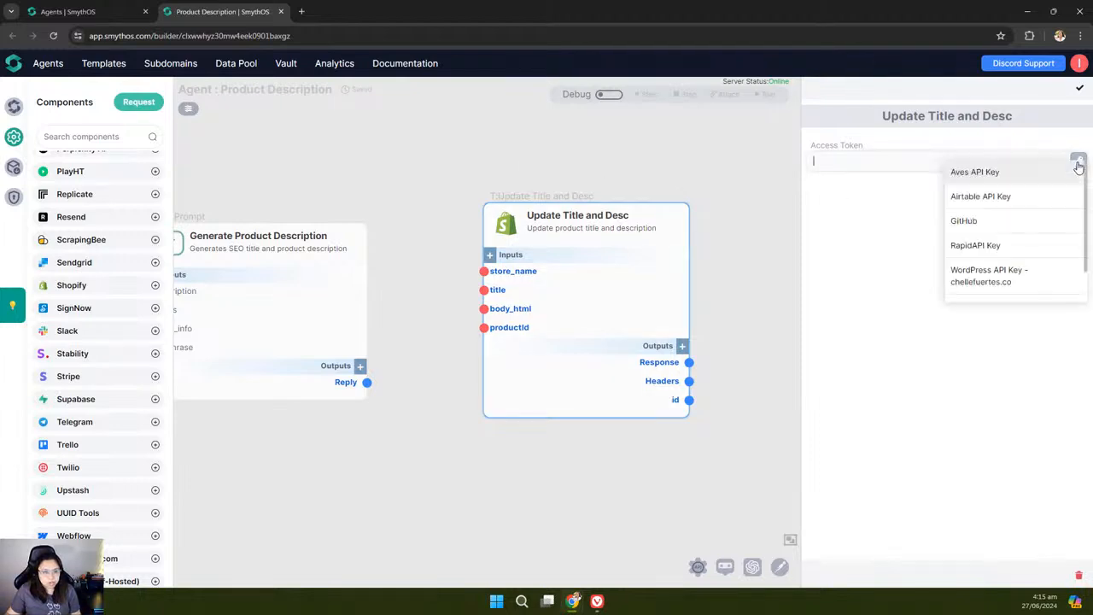
scroll(999, 222, "down", 2)
left_click(983, 273)
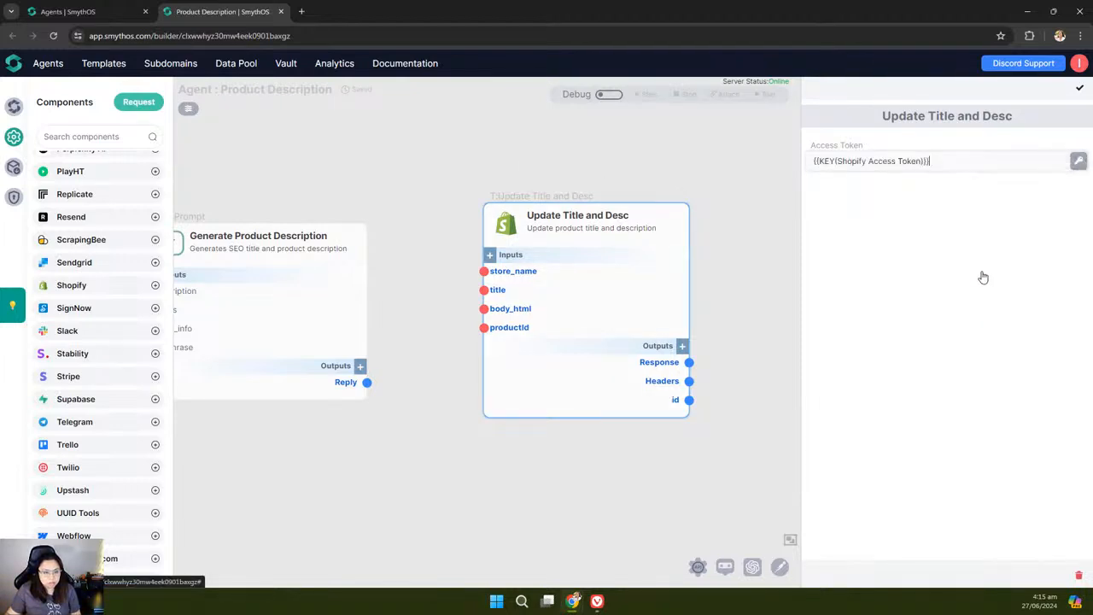
left_click(1081, 91)
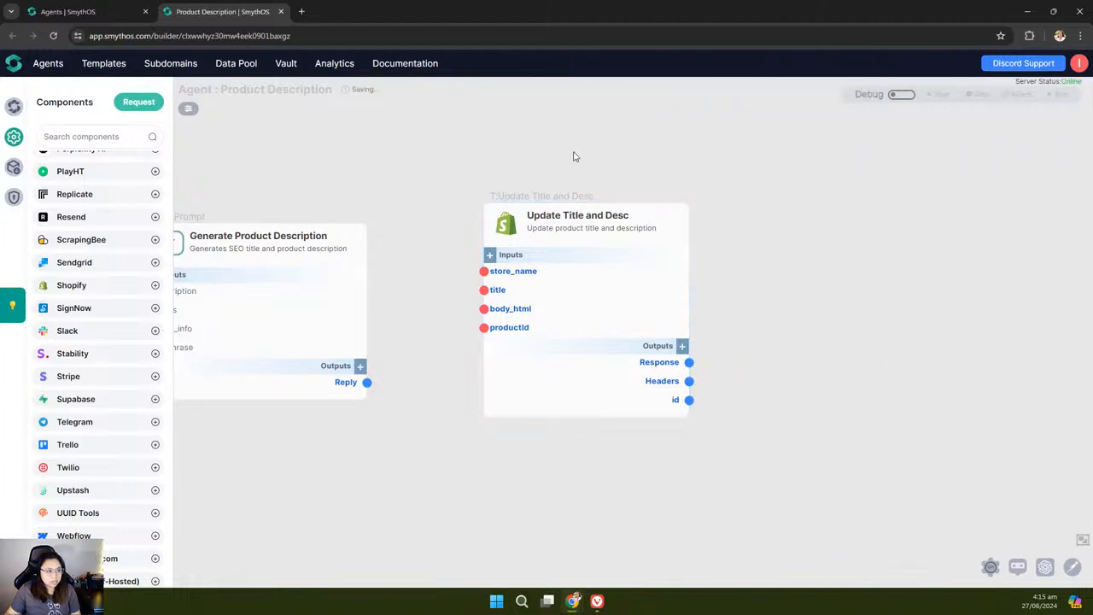
Step: Copy the store domain 540a48-69.myshopify.com from the Gaming Headset page's address and return to the agent builder
left_click_drag(783, 163, 777, 165)
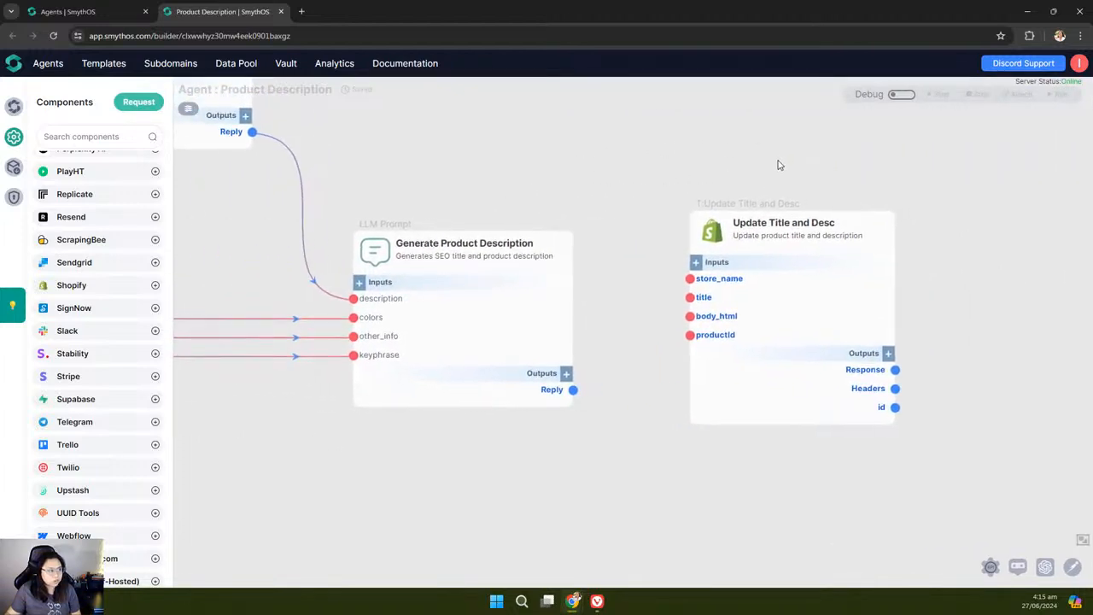
mouse_move(844, 281)
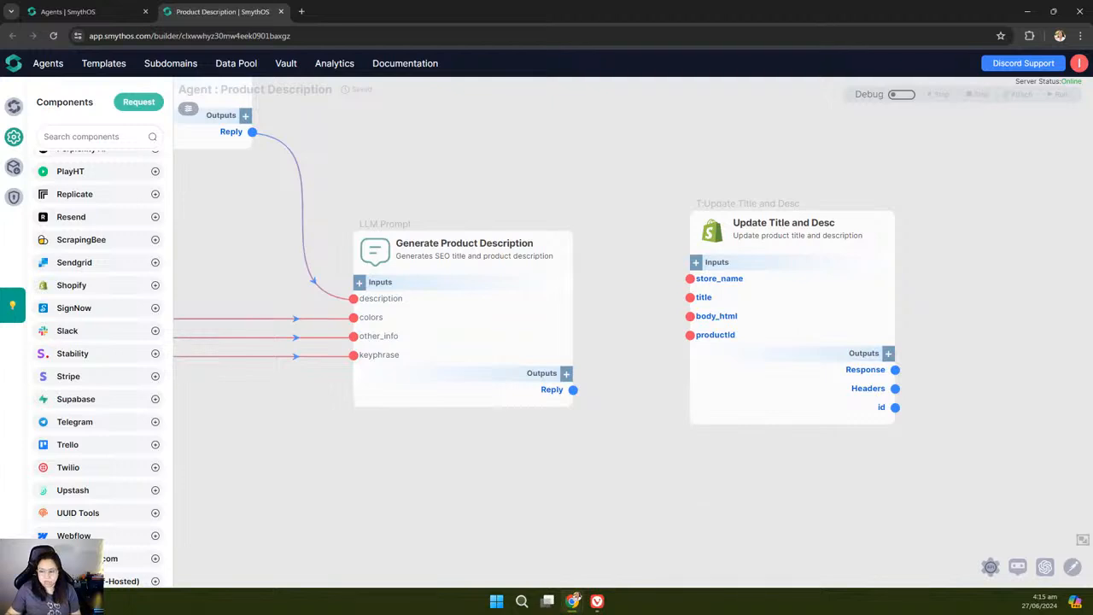
mouse_move(574, 600)
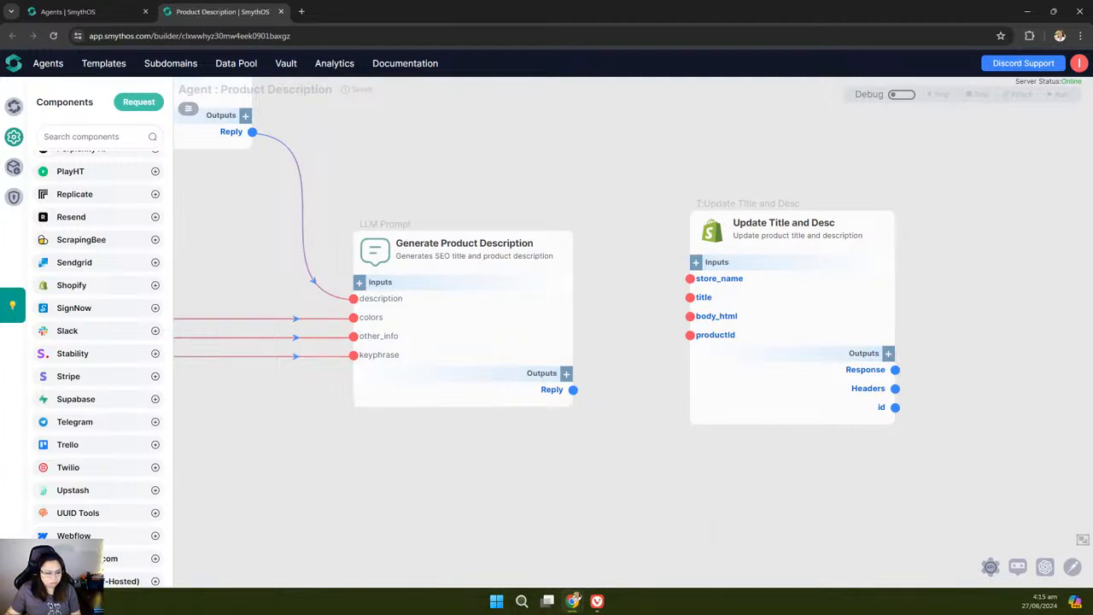
left_click(611, 543)
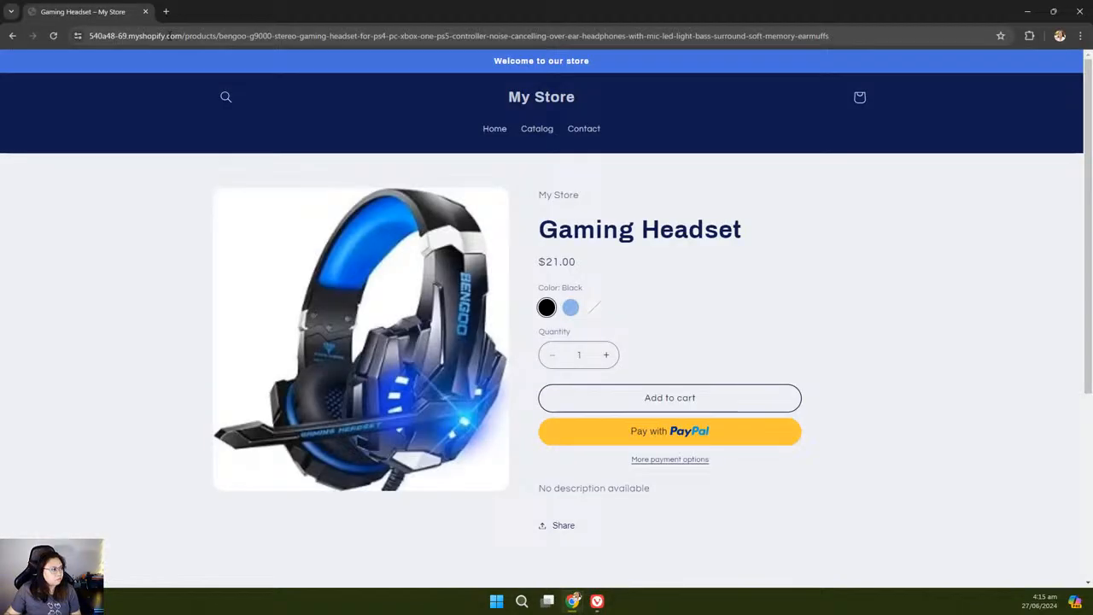
left_click(168, 36)
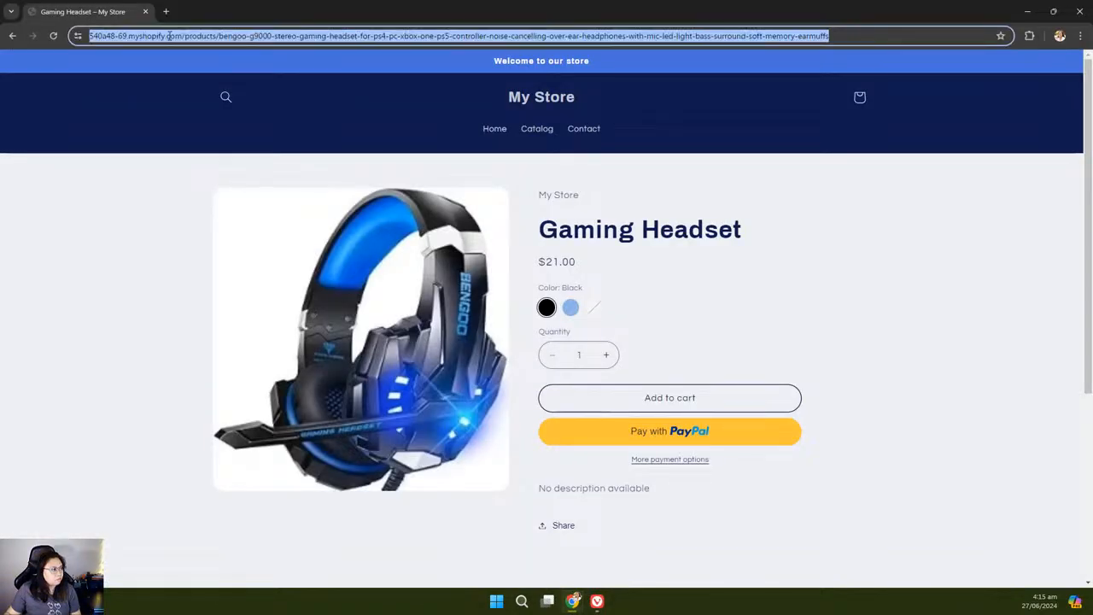
left_click(181, 35)
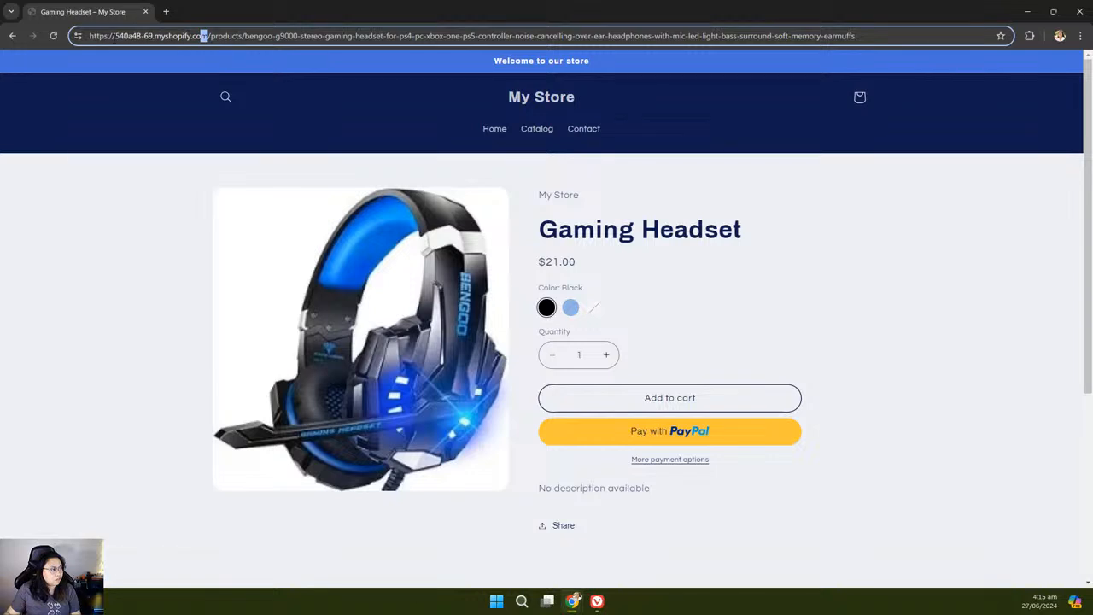
left_click_drag(116, 36, 207, 36)
key("ctrl+c")
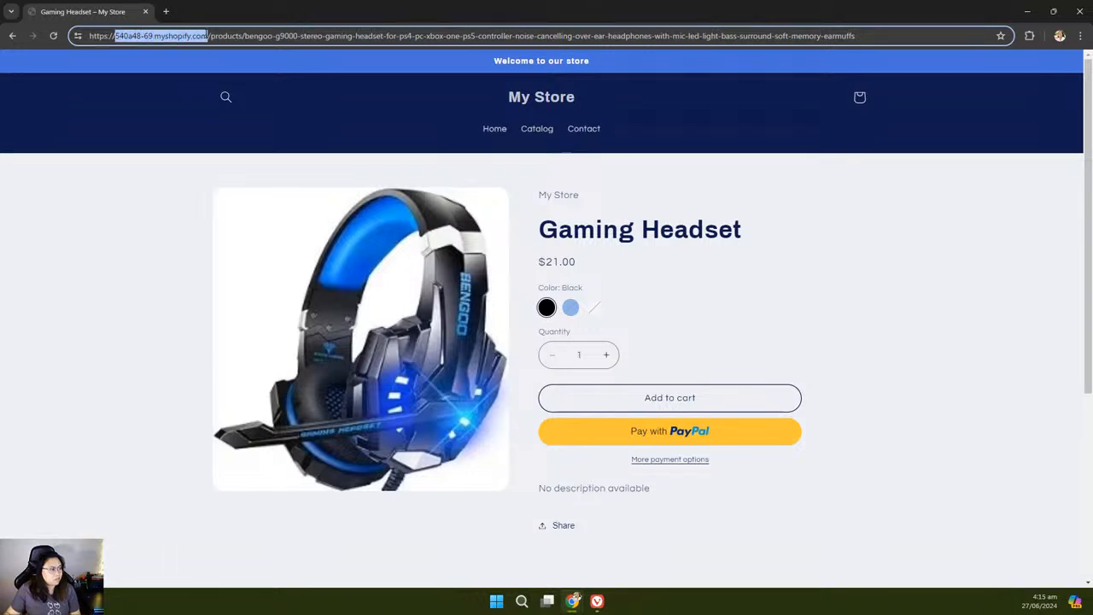
left_click(1028, 11)
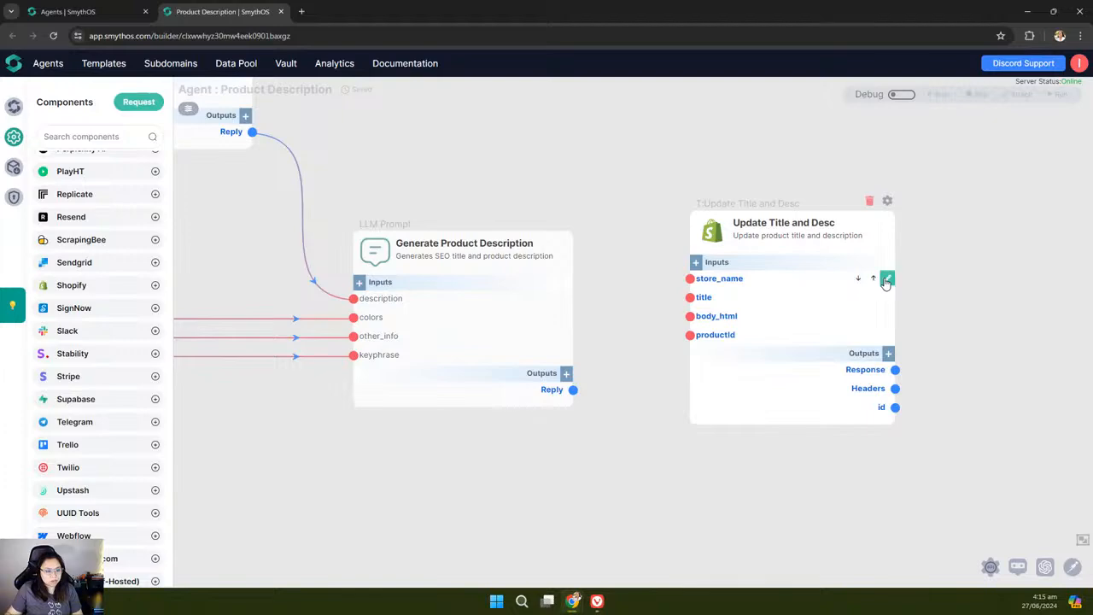
Step: Declare an agent variable named "Store name - Shopify" with the value 540a48-69.myshopify.com and save it
left_click(189, 109)
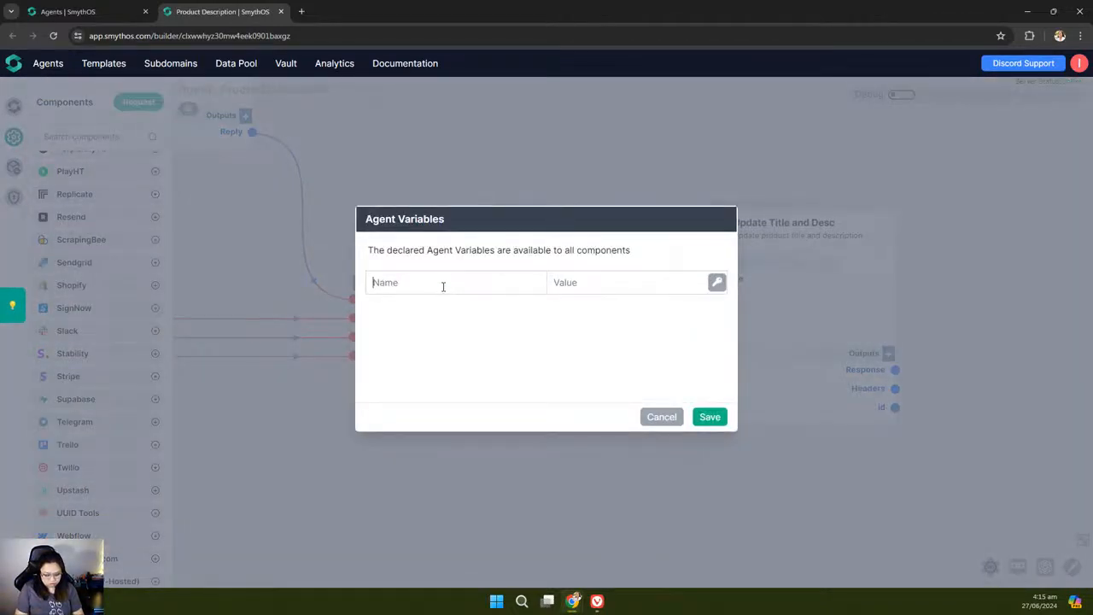
type("Store ")
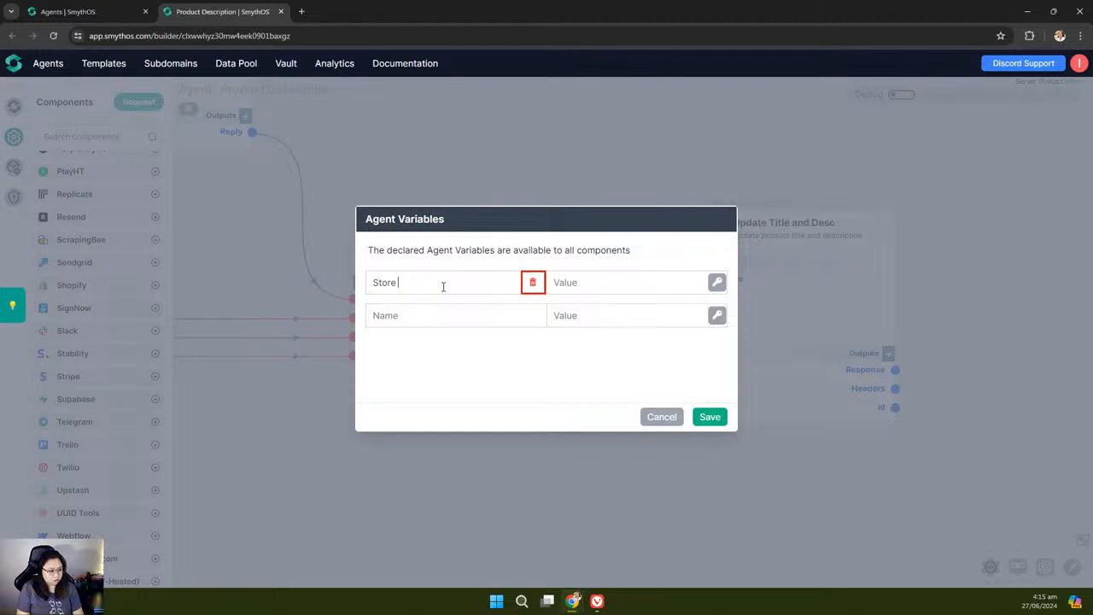
type("name - Shopify")
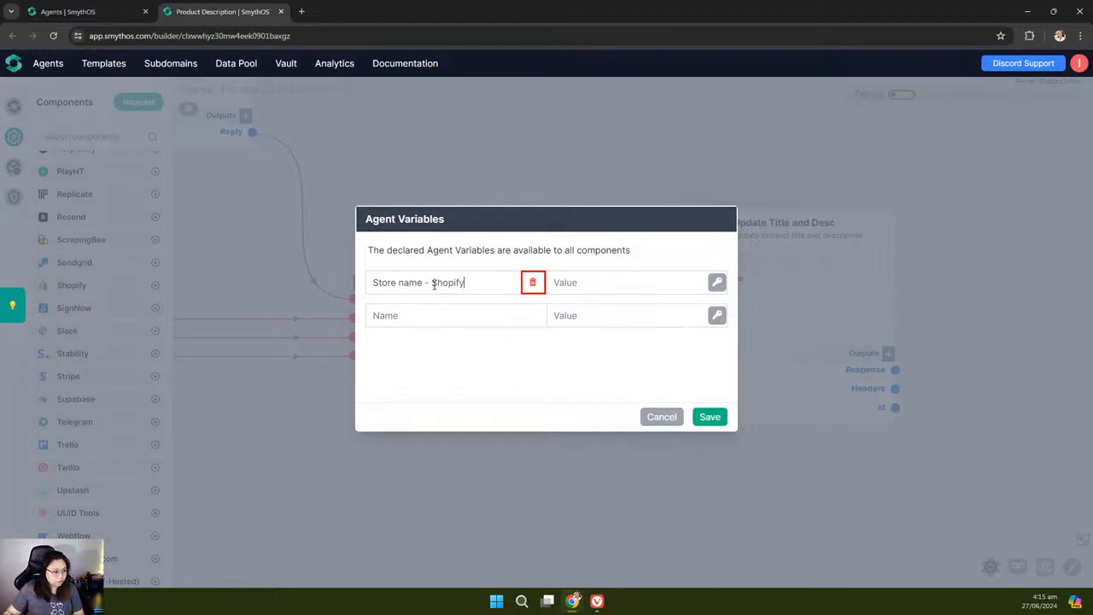
left_click(603, 289)
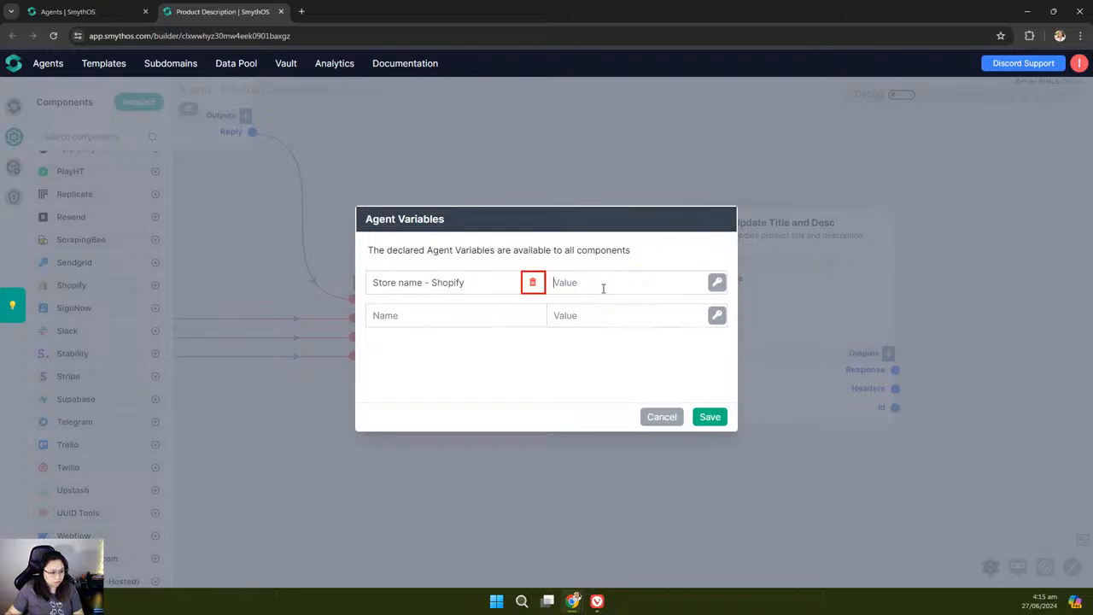
key("ctrl+v")
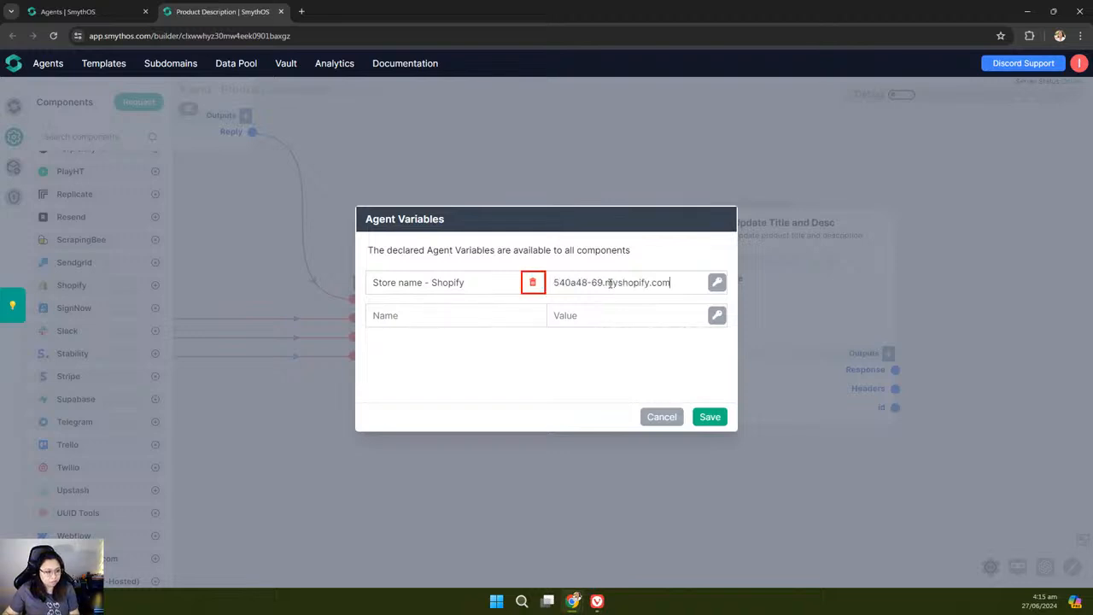
left_click(710, 417)
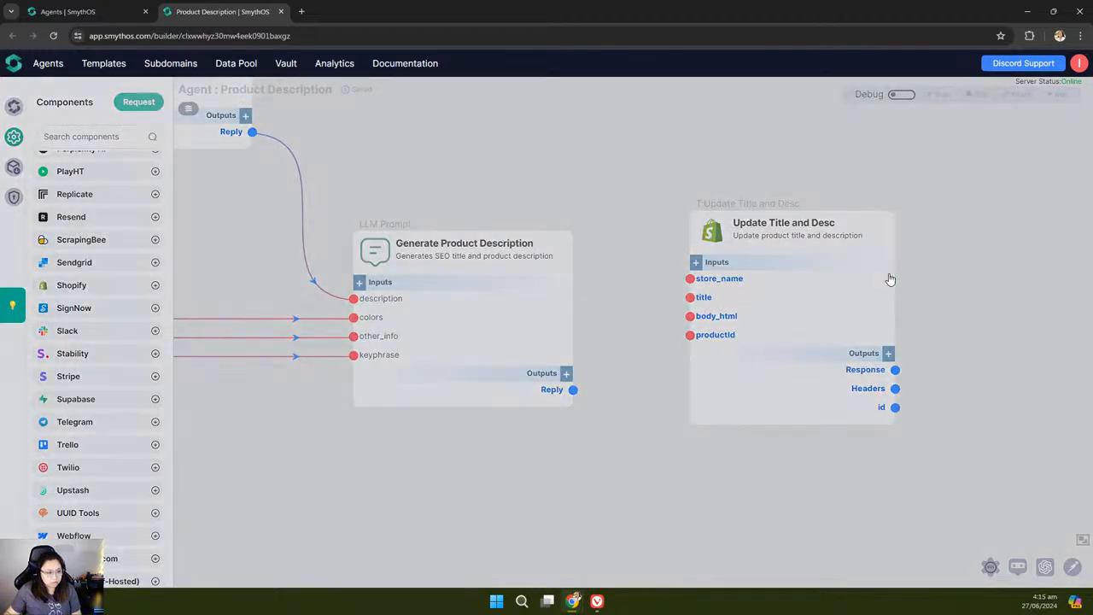
Step: Set the store_name input's default value to the Store name - Shopify variable and move the productId input directly below store_name
left_click(889, 279)
left_click(462, 313)
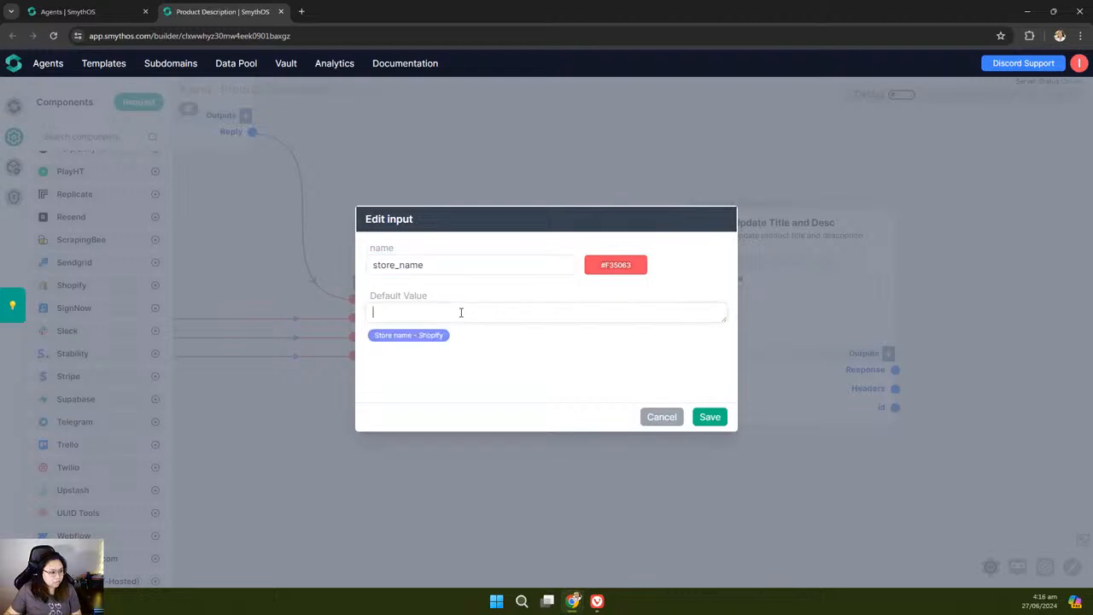
left_click(407, 336)
left_click(710, 416)
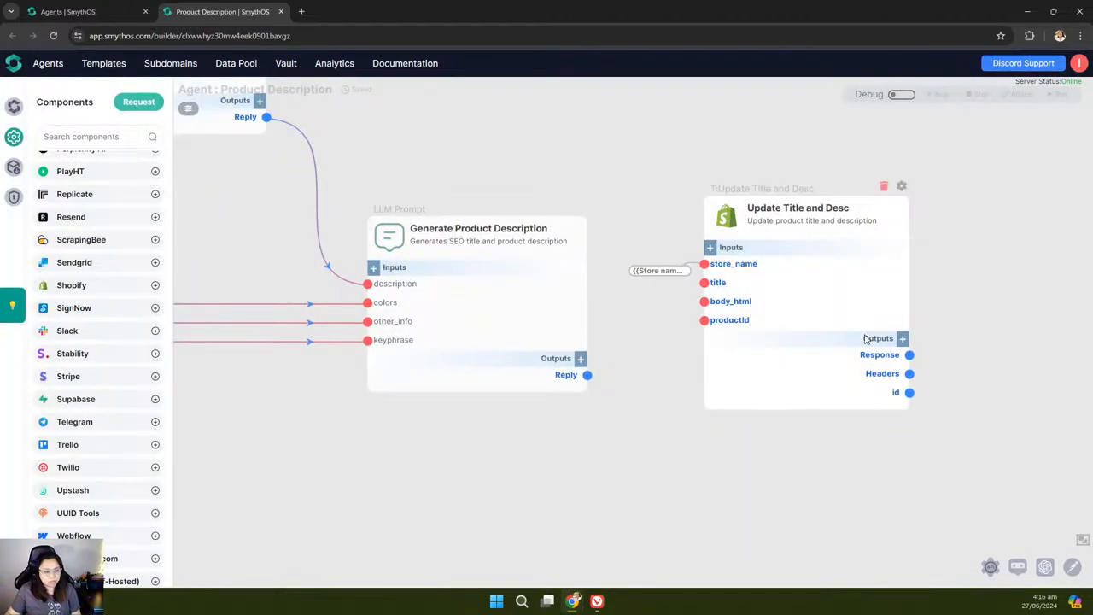
left_click(886, 322)
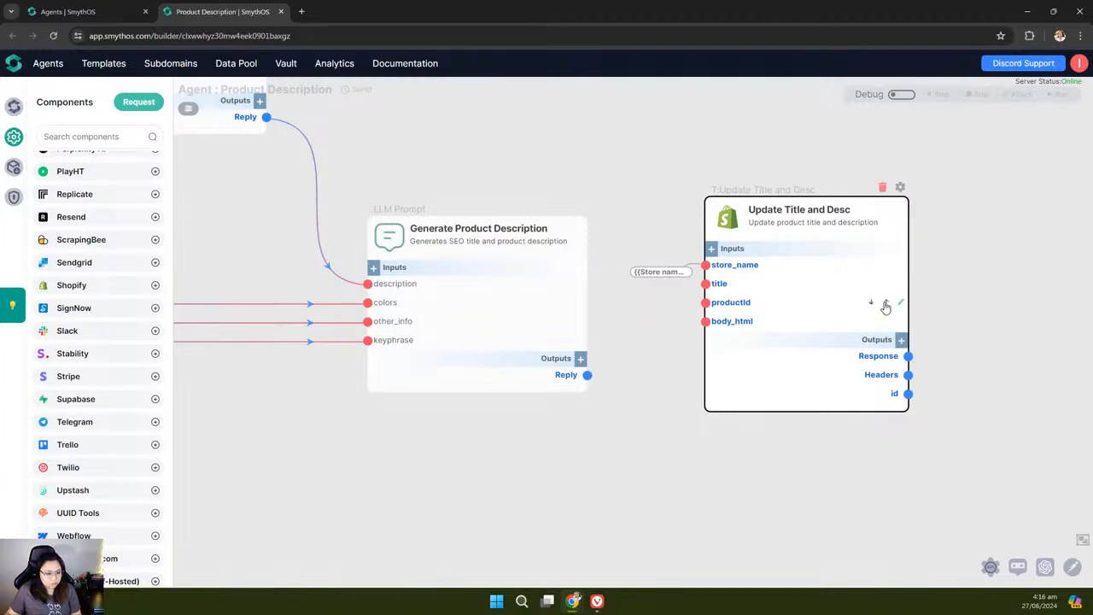
left_click(886, 306)
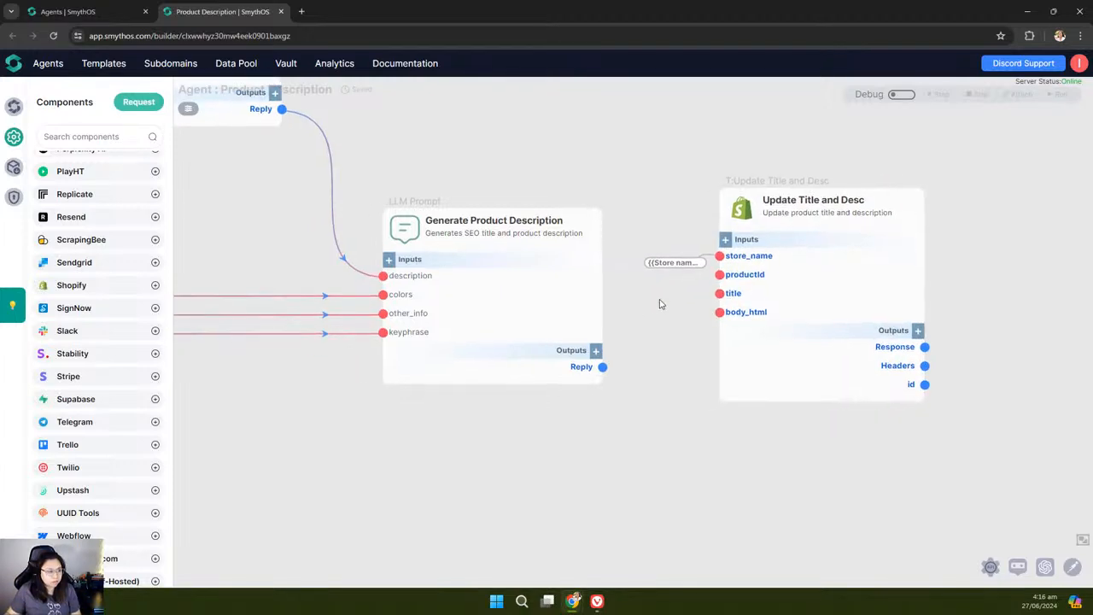
mouse_move(592, 610)
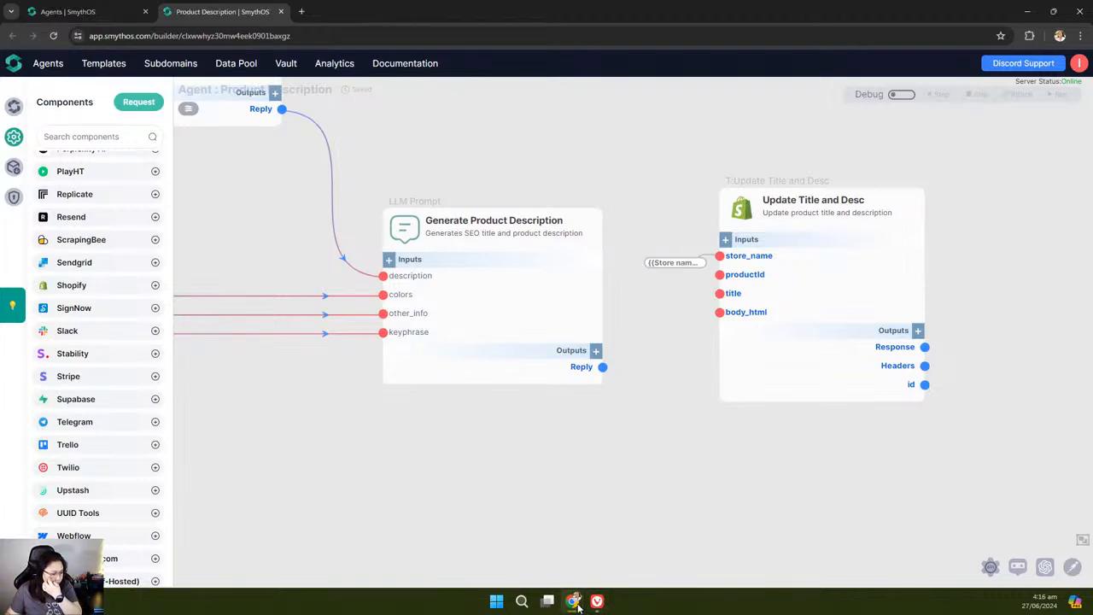
left_click(615, 564)
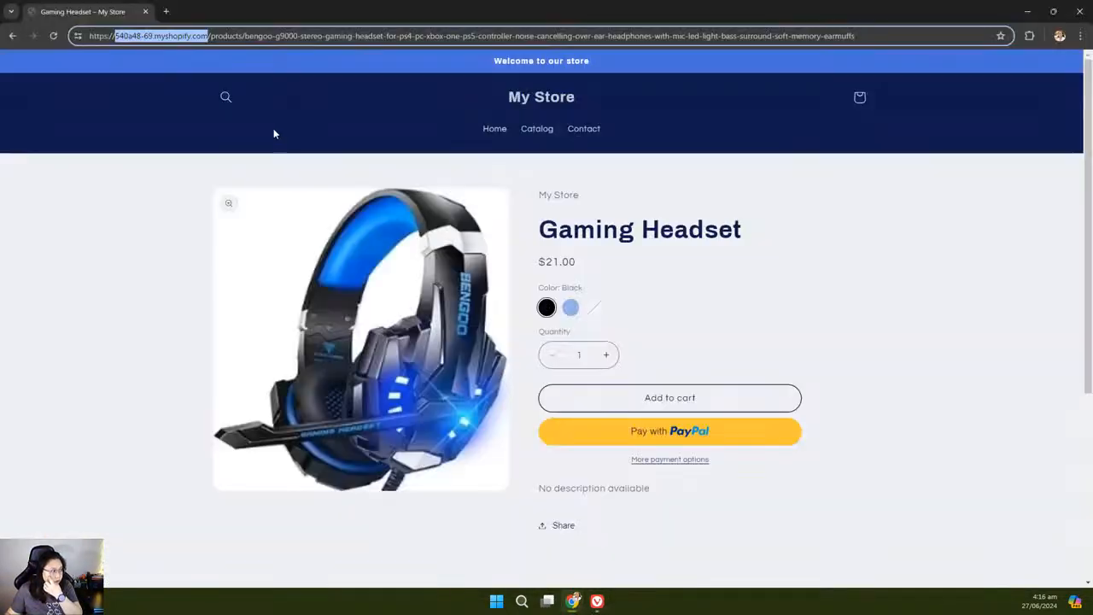
left_click(1027, 11)
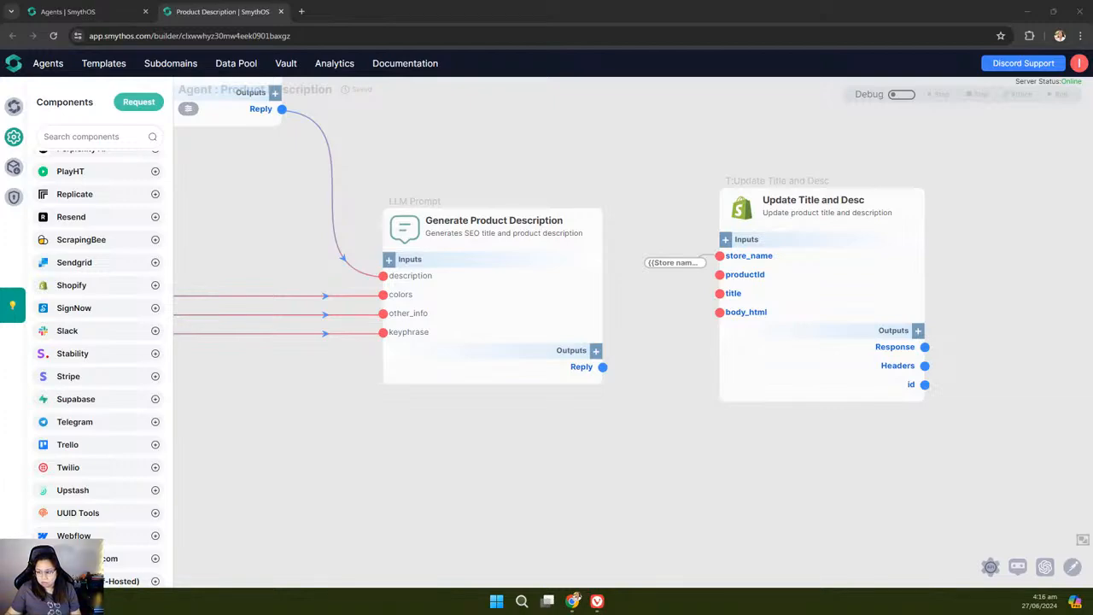
left_click(205, 109)
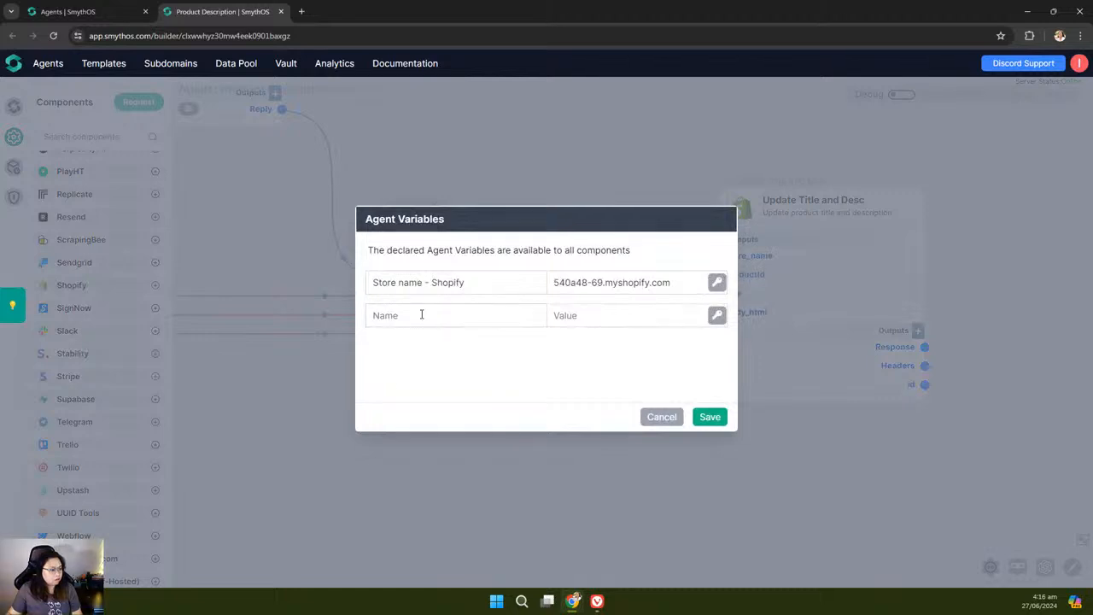
left_click(431, 309)
type("productId")
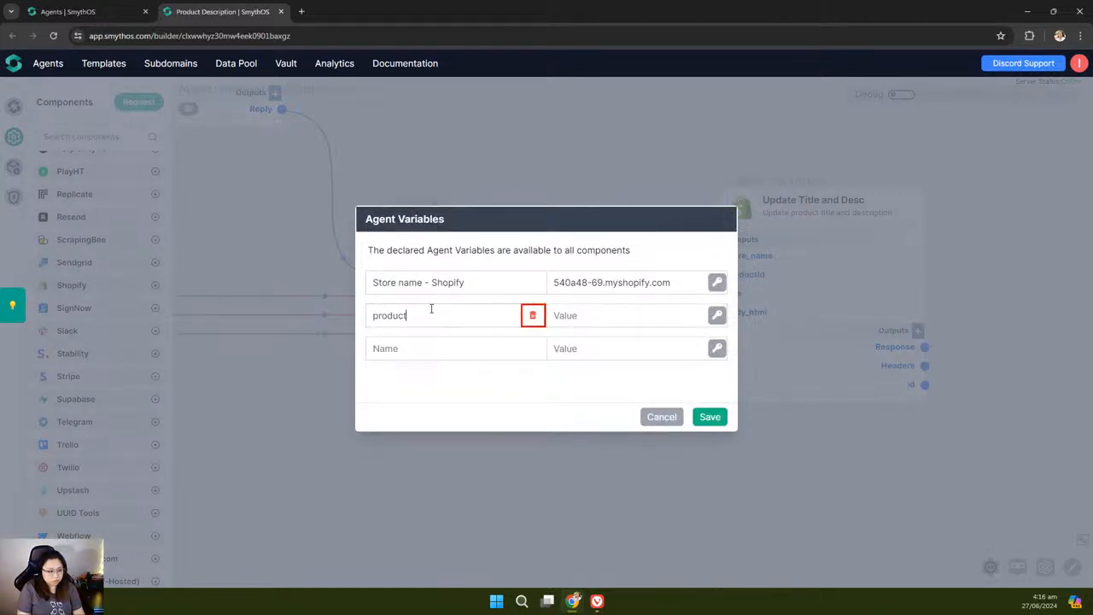
left_click(570, 311)
key("ctrl+v")
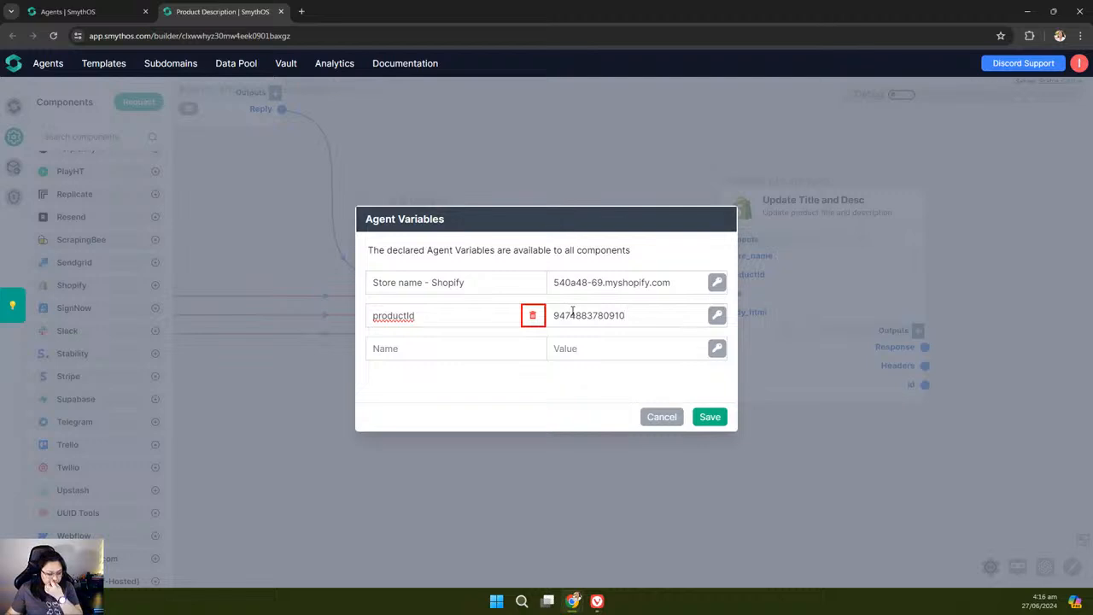
left_click(709, 417)
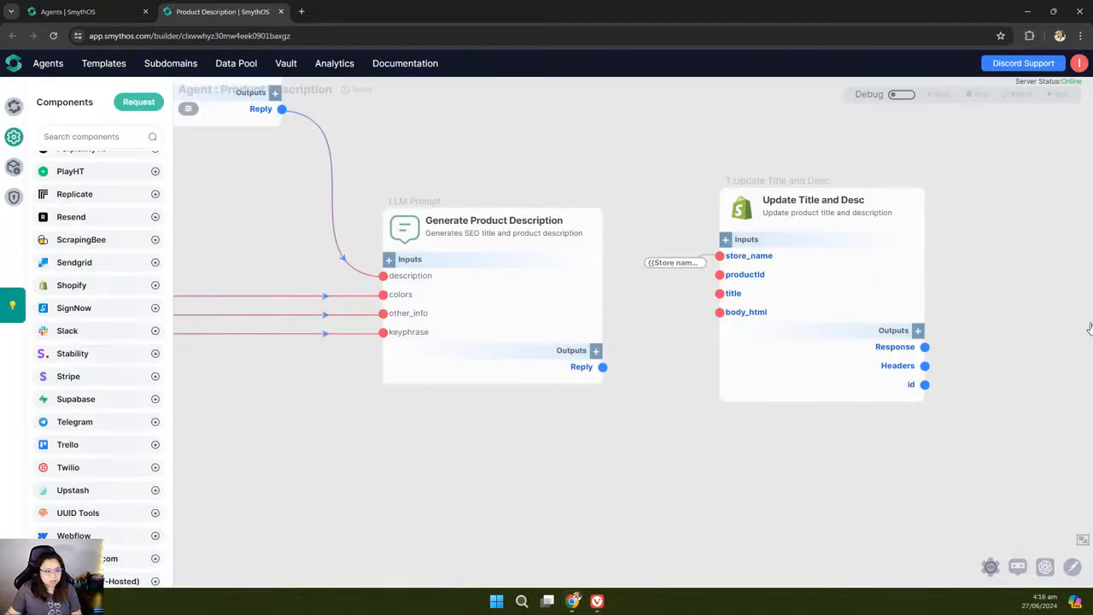
left_click_drag(977, 269, 920, 271)
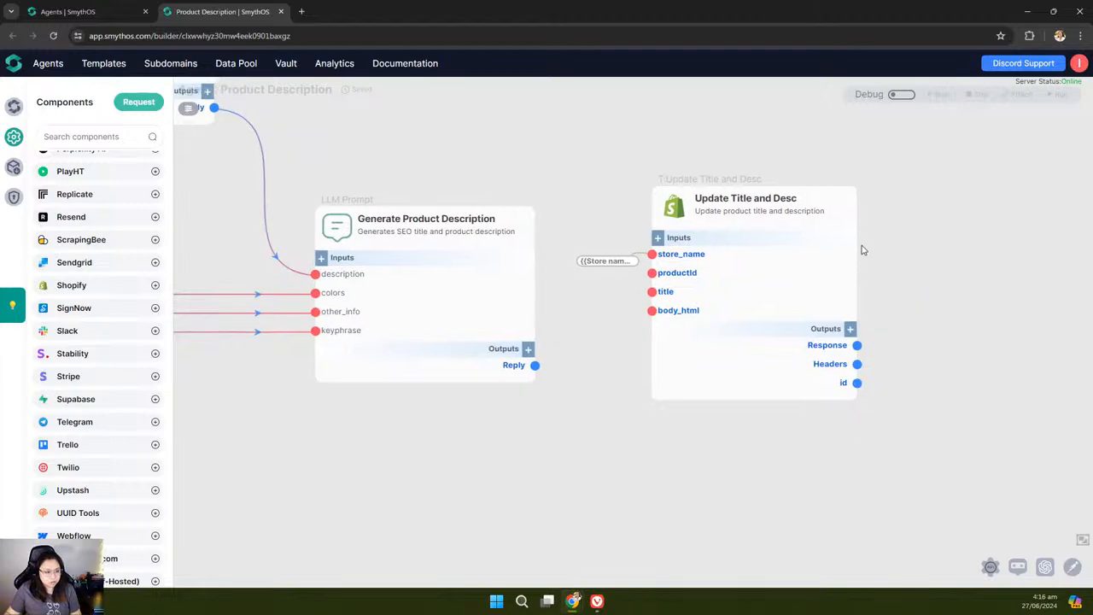
Step: Set the productId input's default value on the Update Title and Desc component to the productId variable and save it
scroll(854, 248, "up", 2)
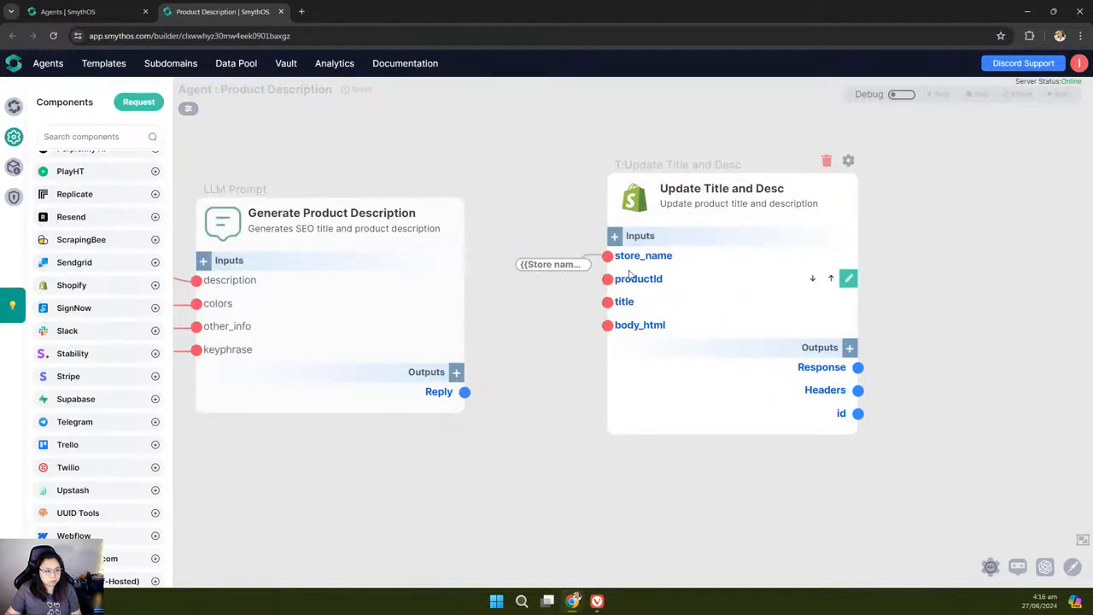
left_click(849, 285)
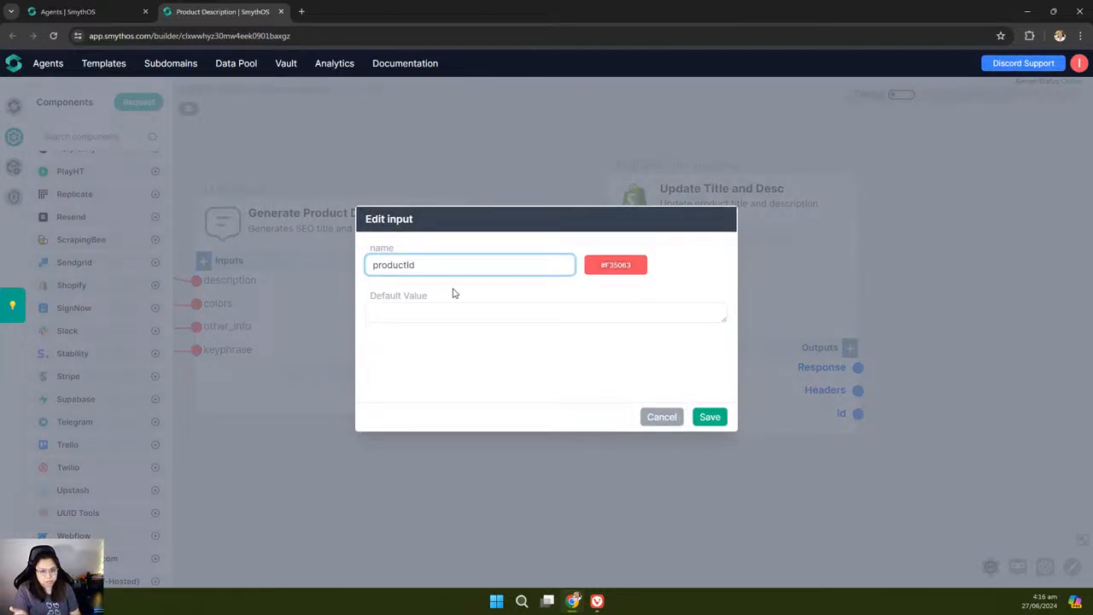
left_click(425, 308)
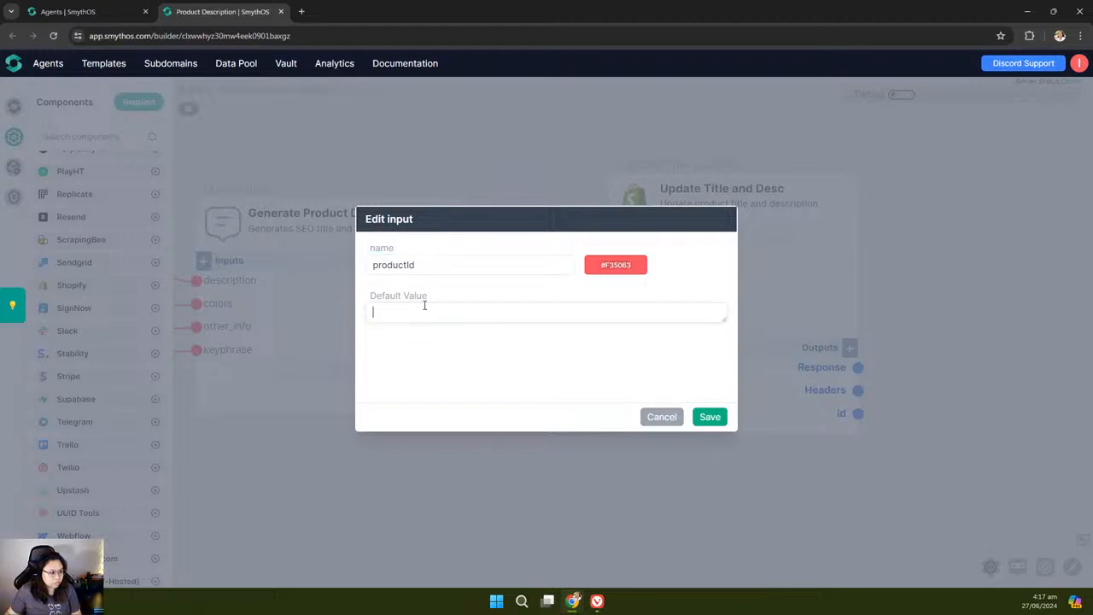
left_click(491, 341)
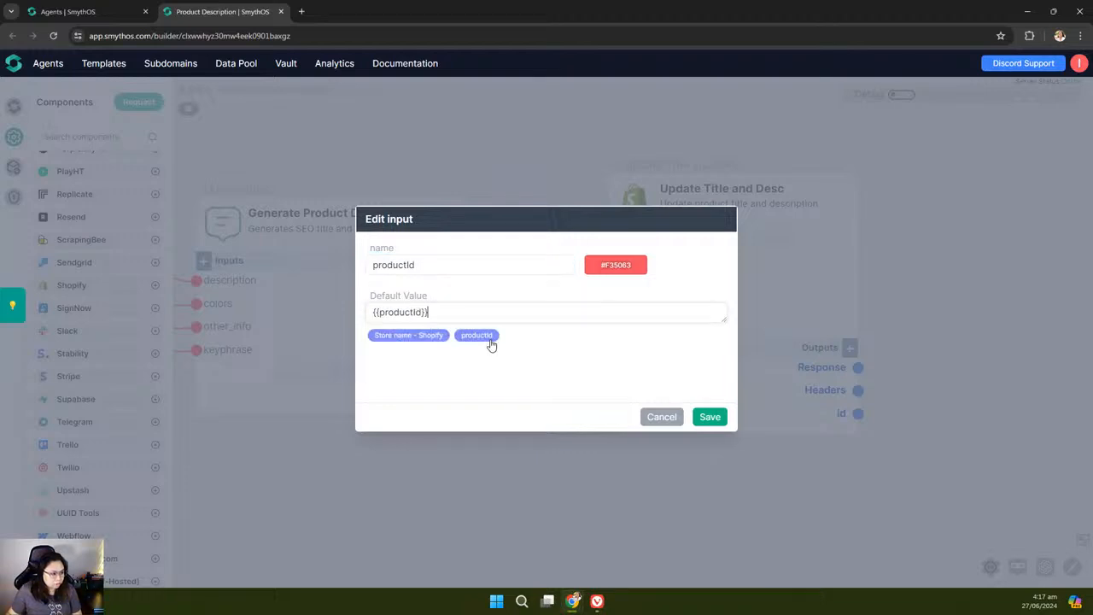
left_click(708, 418)
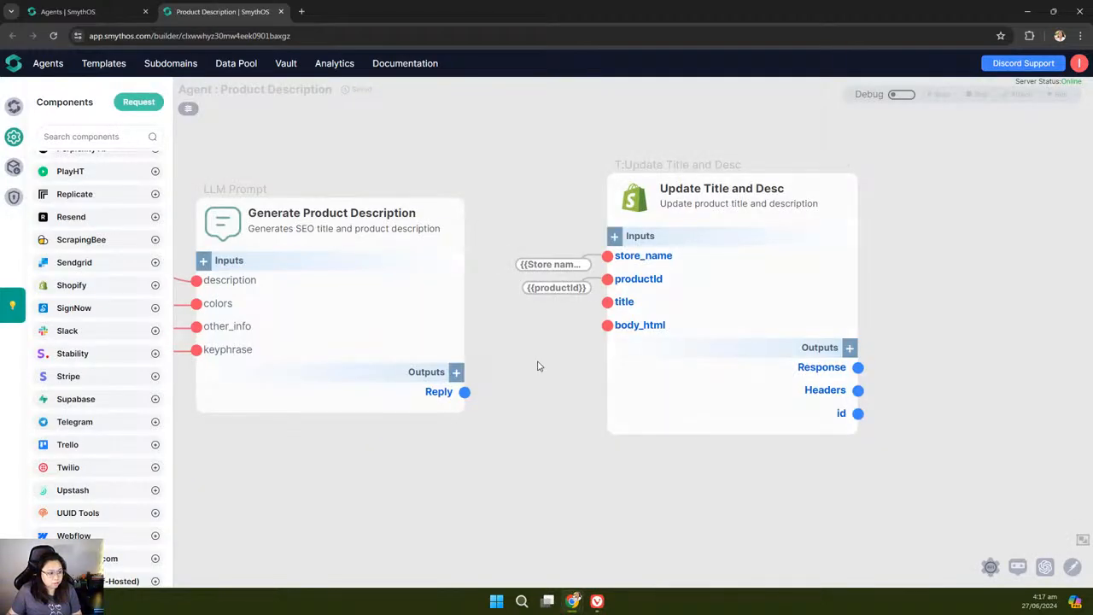
Step: Move the Update Title and Desc component farther from Generate Product Description and check its access token setting
left_click_drag(637, 194, 722, 189)
left_click_drag(501, 177, 363, 176)
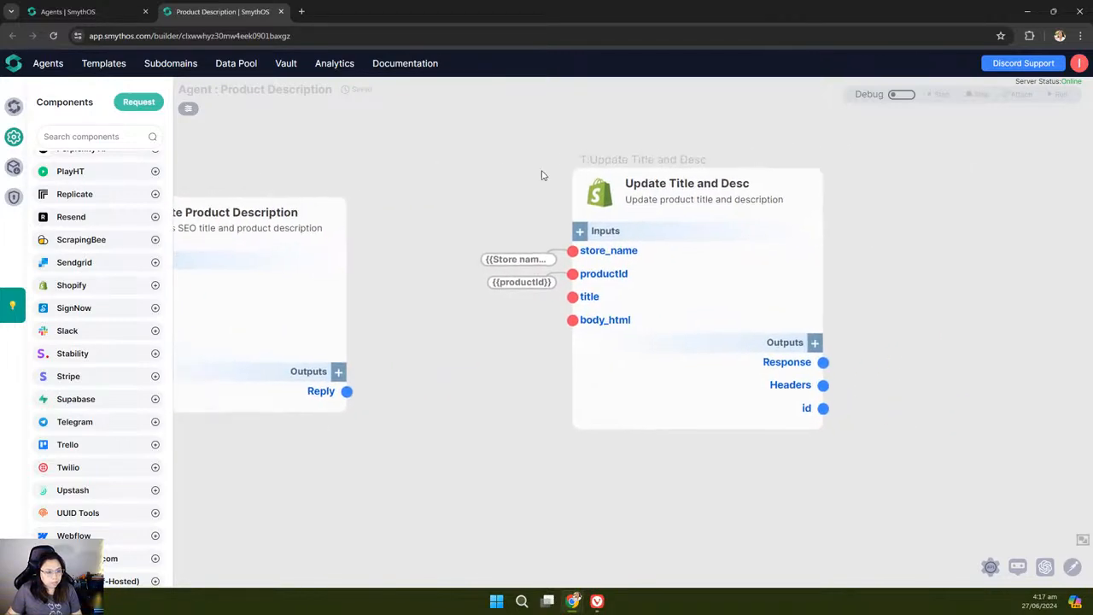
left_click(814, 157)
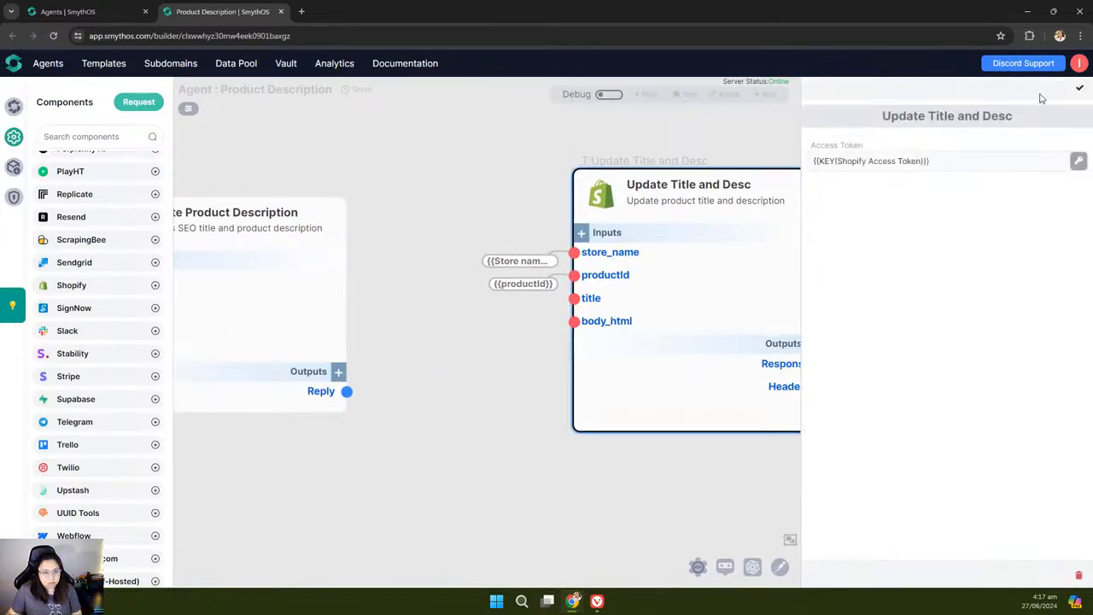
left_click(1078, 89)
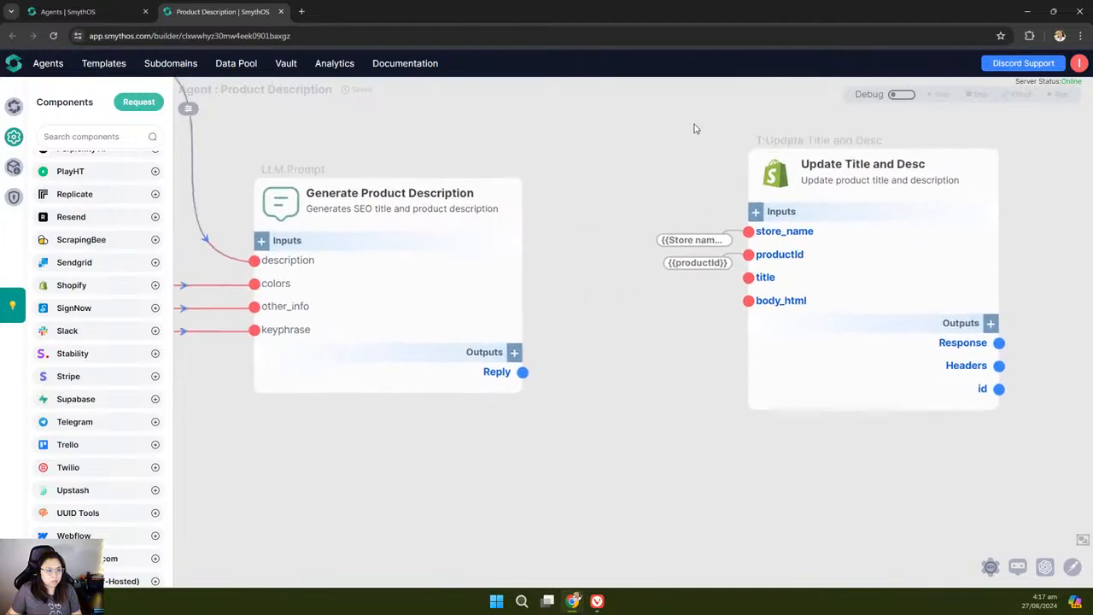
Step: Add an output named Reply.title to the Generate Product Description component
left_click_drag(642, 151, 698, 151)
left_click_drag(727, 304, 756, 244)
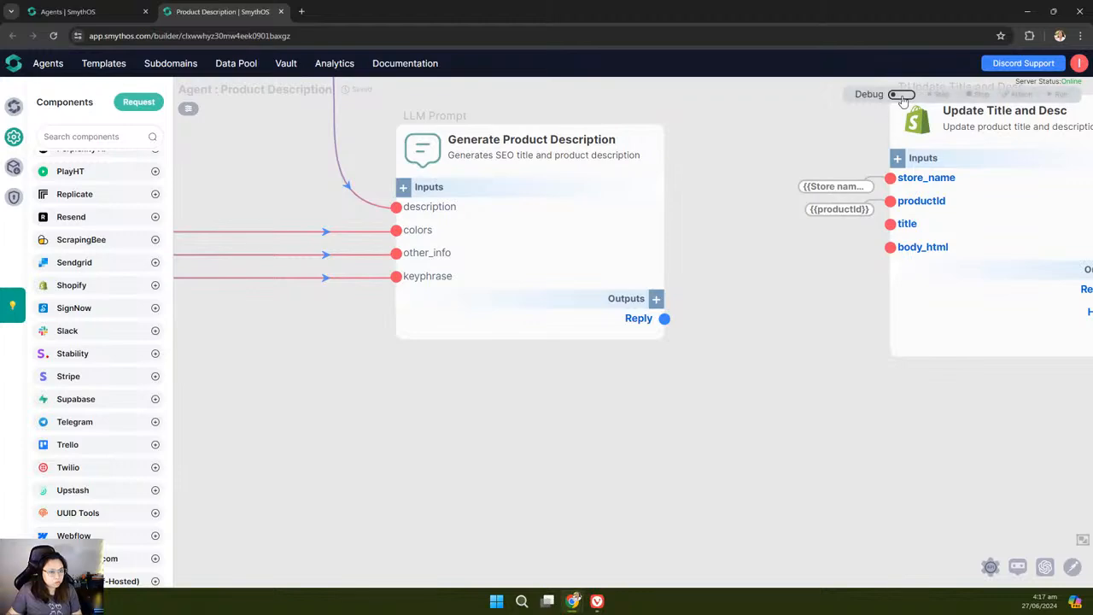
left_click_drag(707, 299, 720, 303)
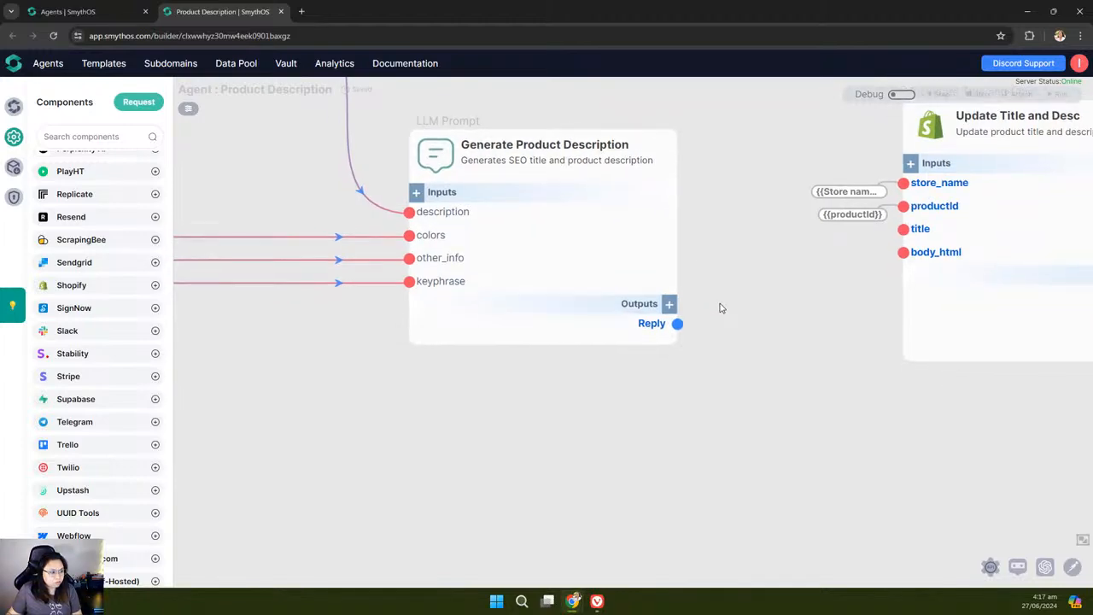
left_click(670, 306)
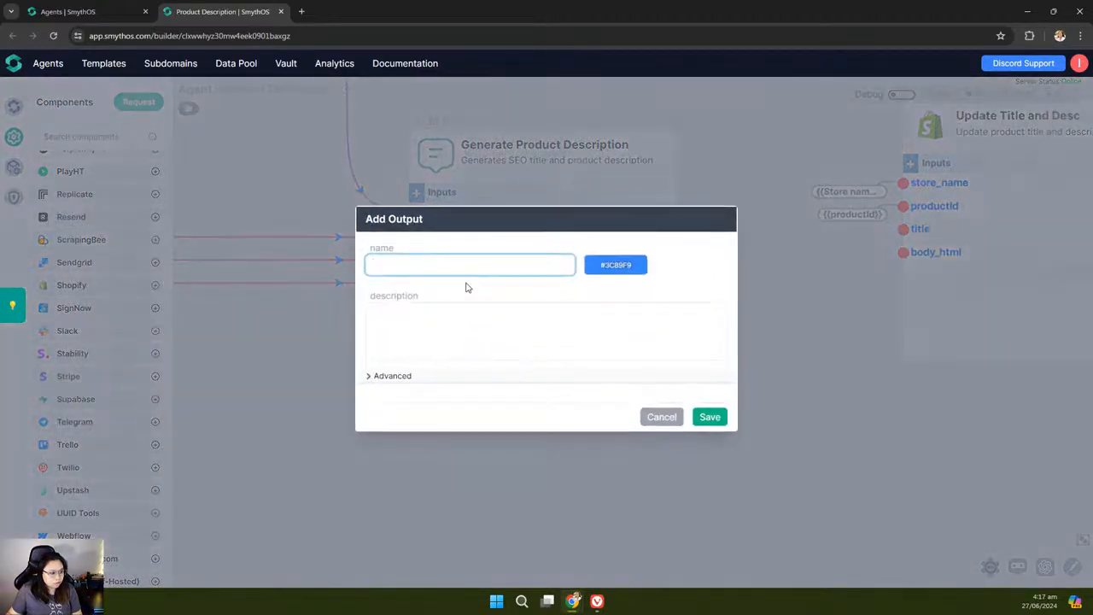
left_click(408, 265)
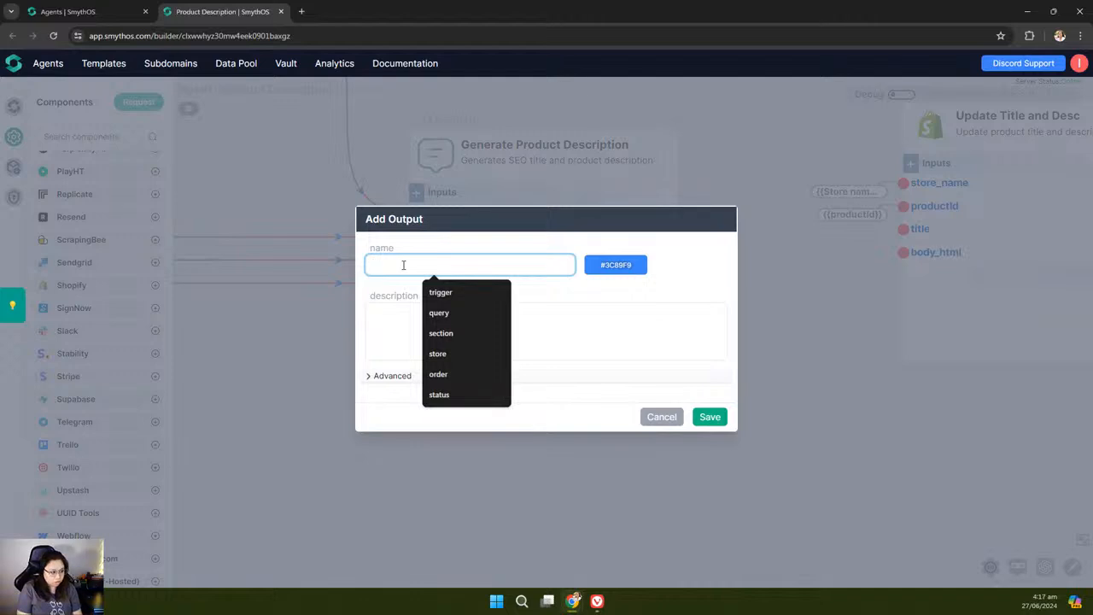
type("Reply.title")
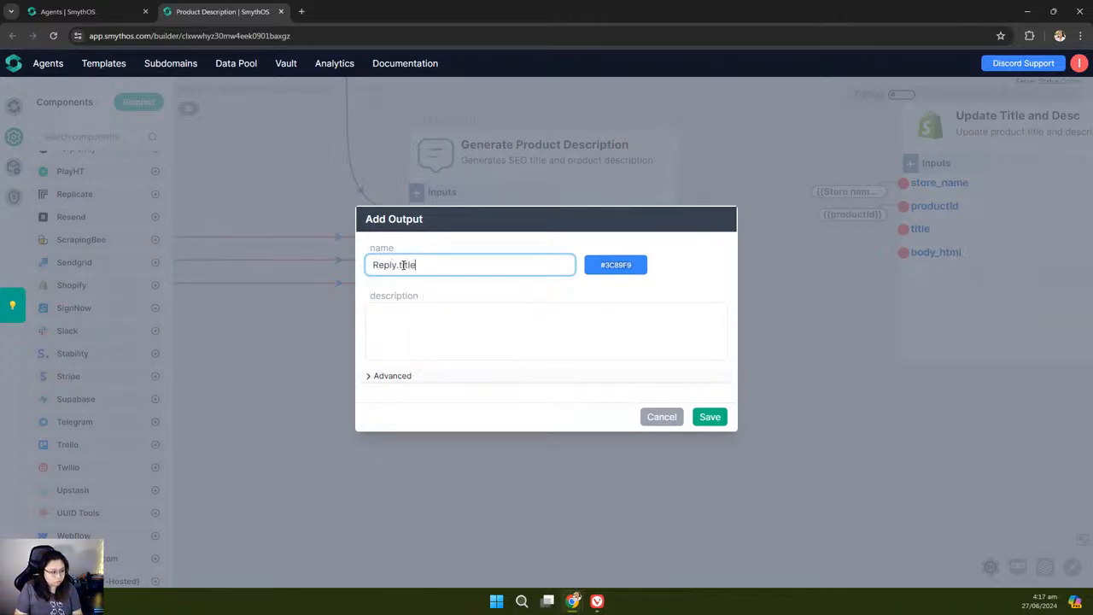
left_click(710, 418)
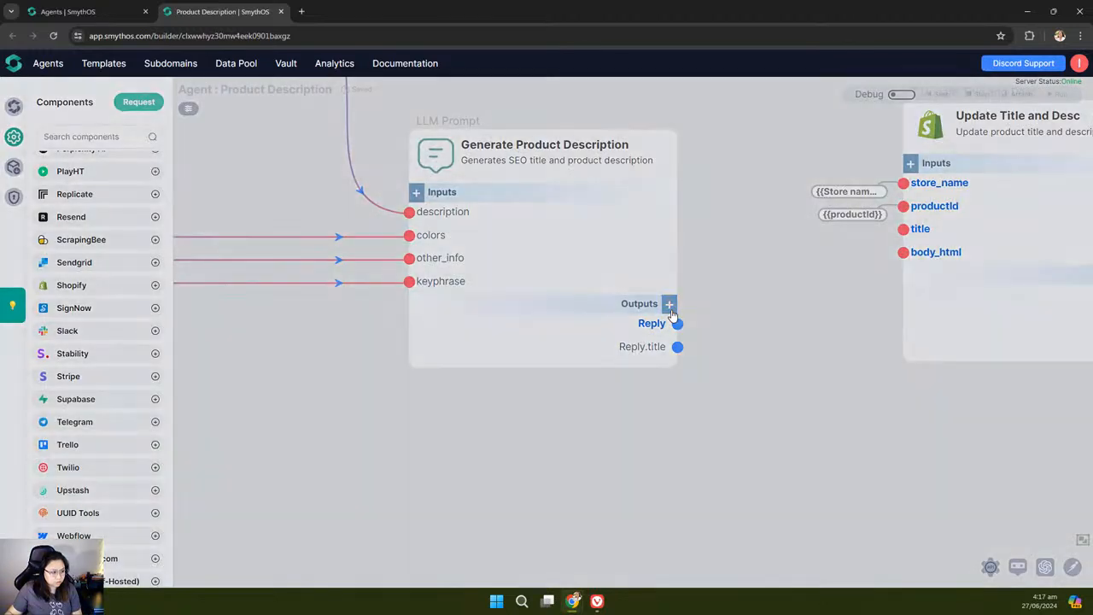
Step: Add an output named Reply.description to the Generate Product Description component
left_click(671, 305)
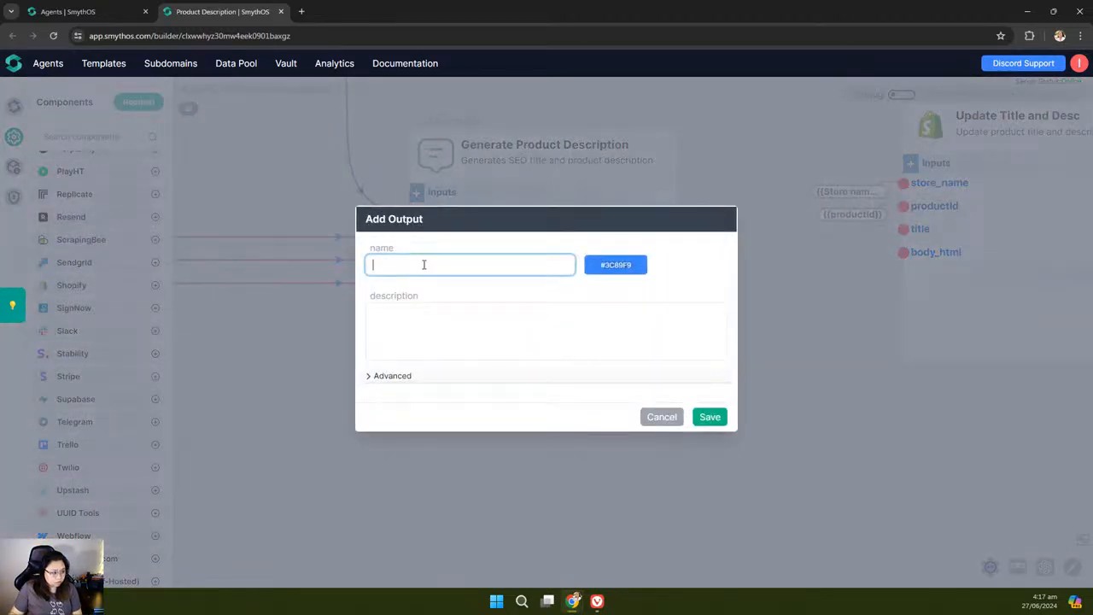
type("Reply.")
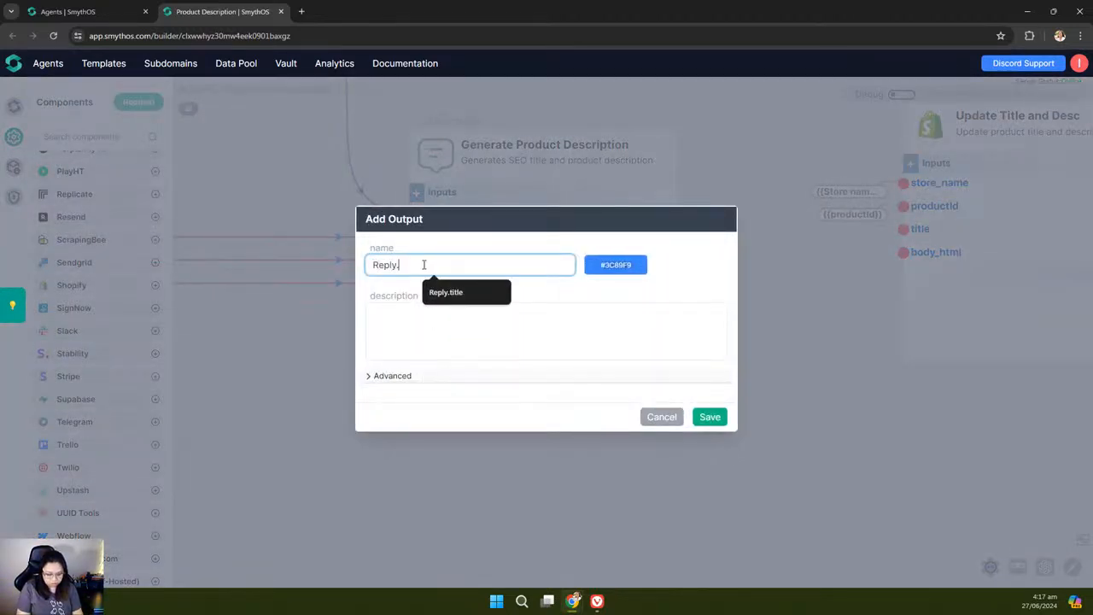
type("description")
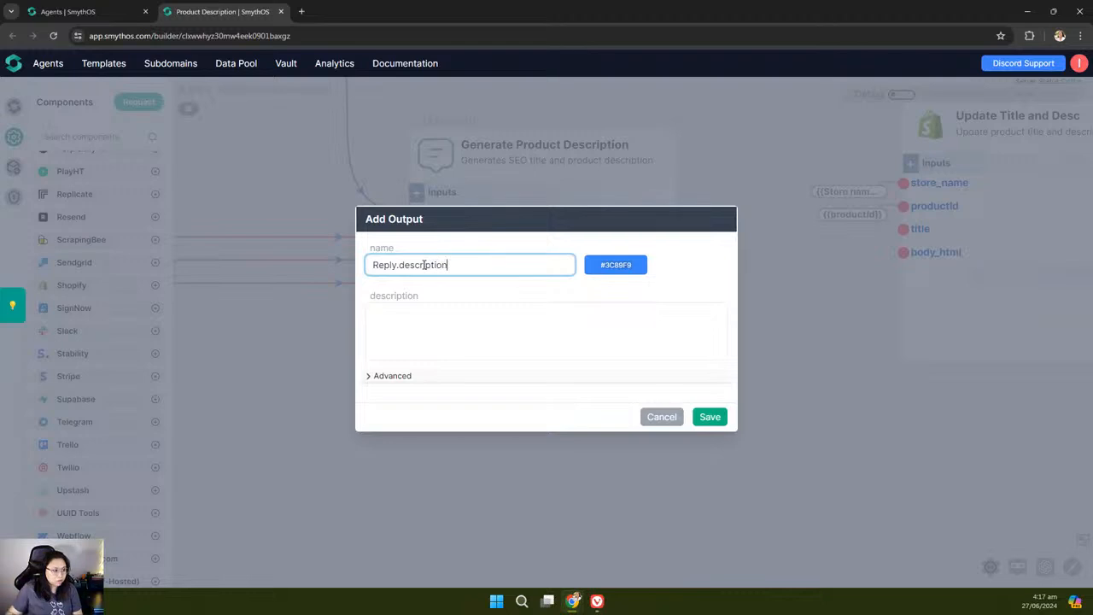
left_click(710, 417)
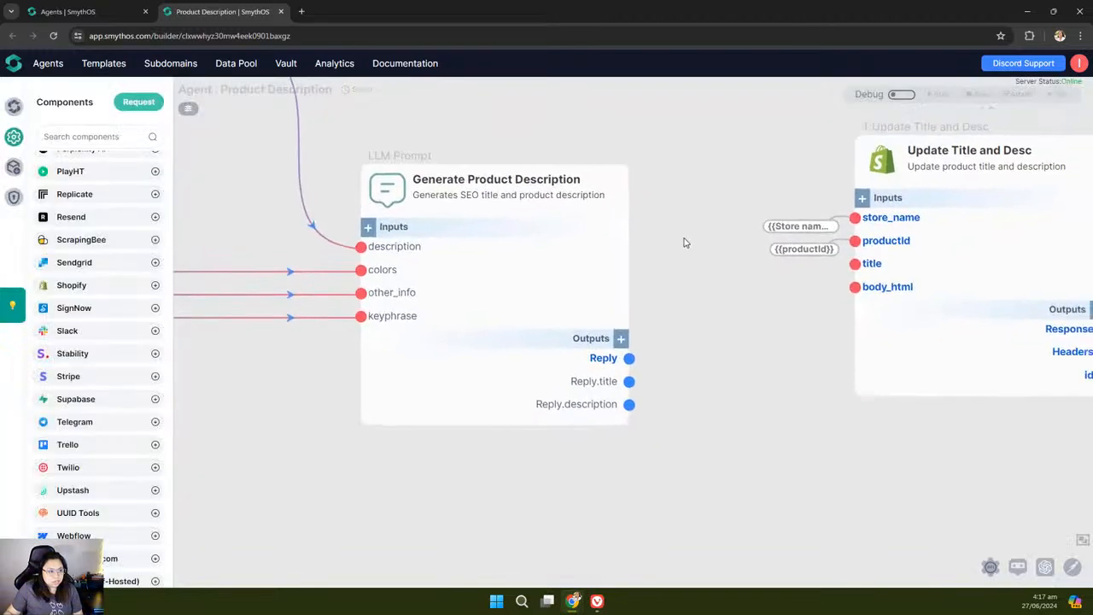
Step: Review the JSON output format in the Generate Product Description prompt against the component's new outputs
left_click(606, 155)
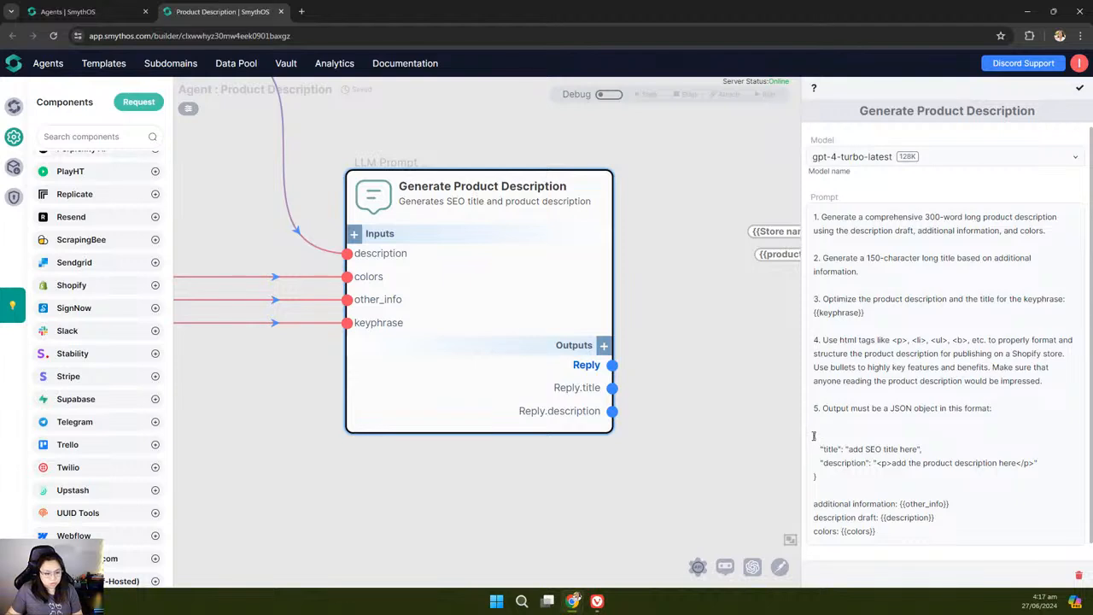
left_click_drag(814, 436, 825, 476)
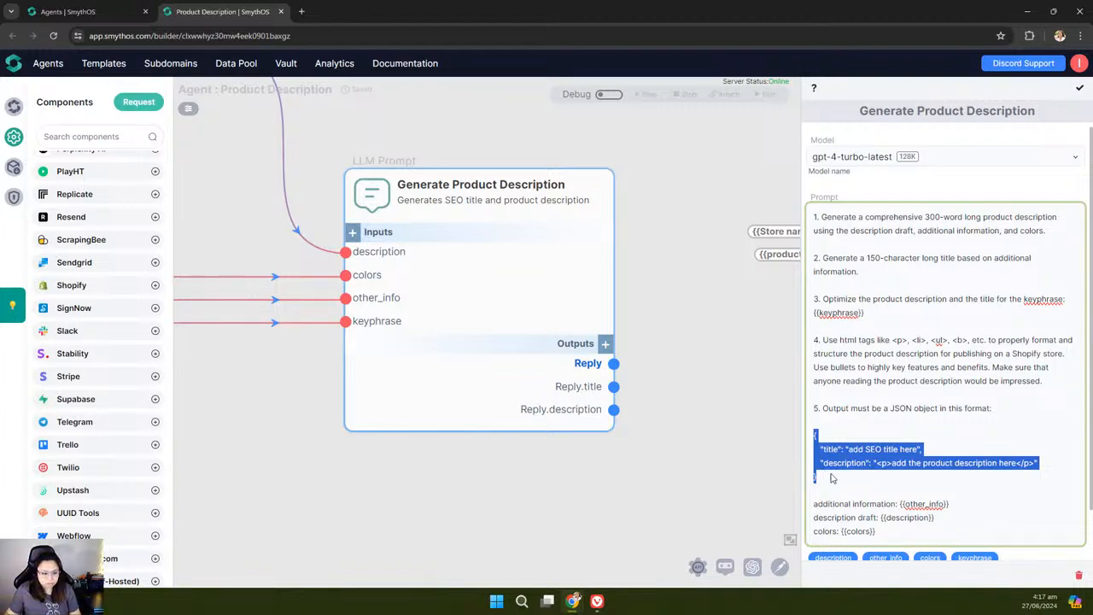
left_click(831, 475)
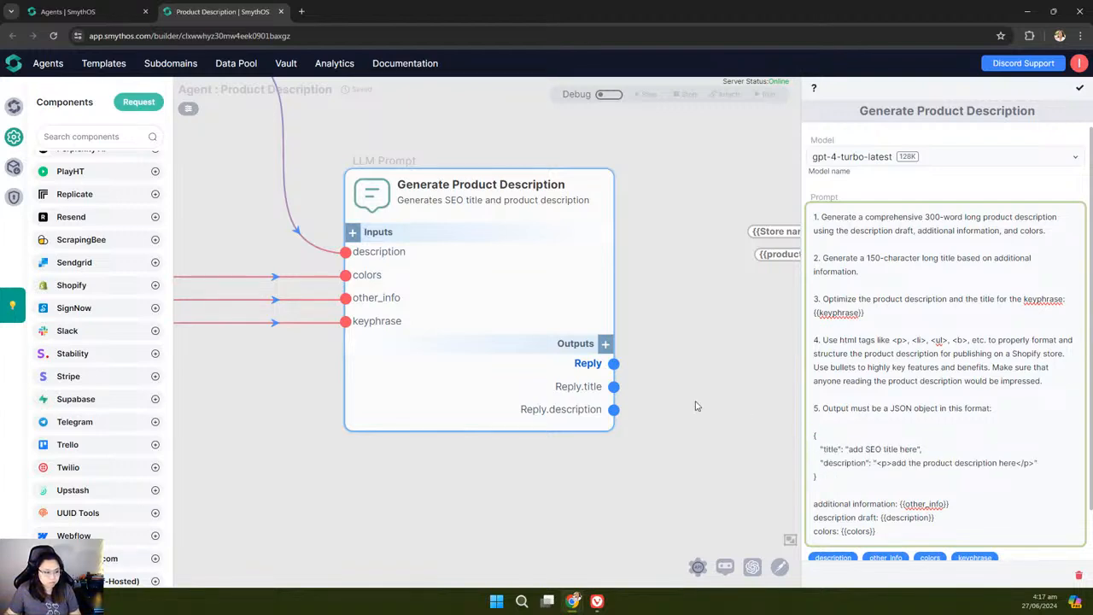
left_click_drag(680, 400, 639, 382)
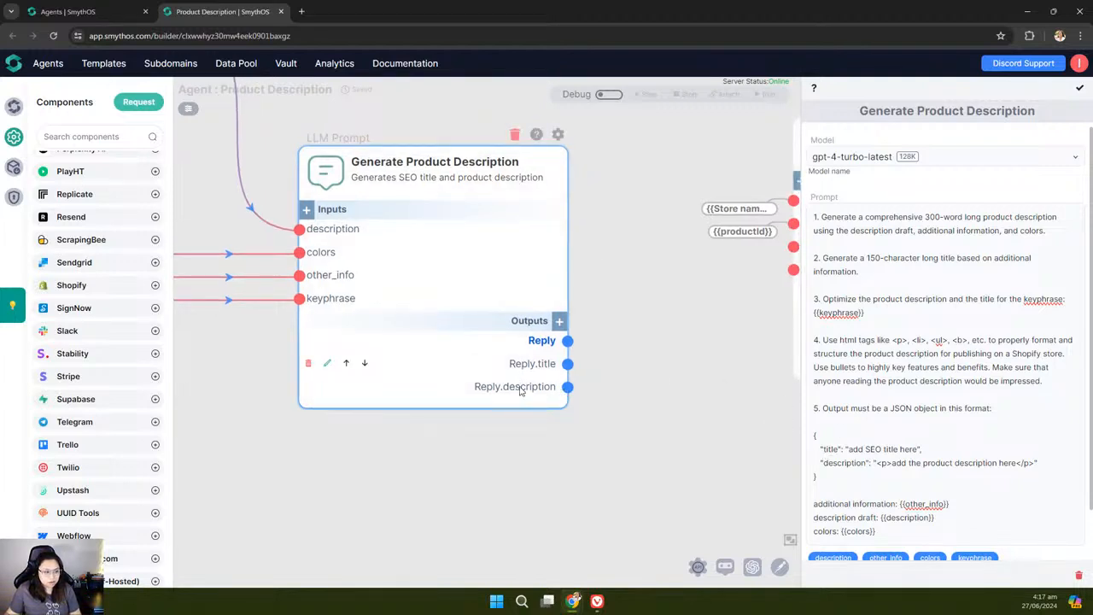
left_click_drag(654, 380, 597, 413)
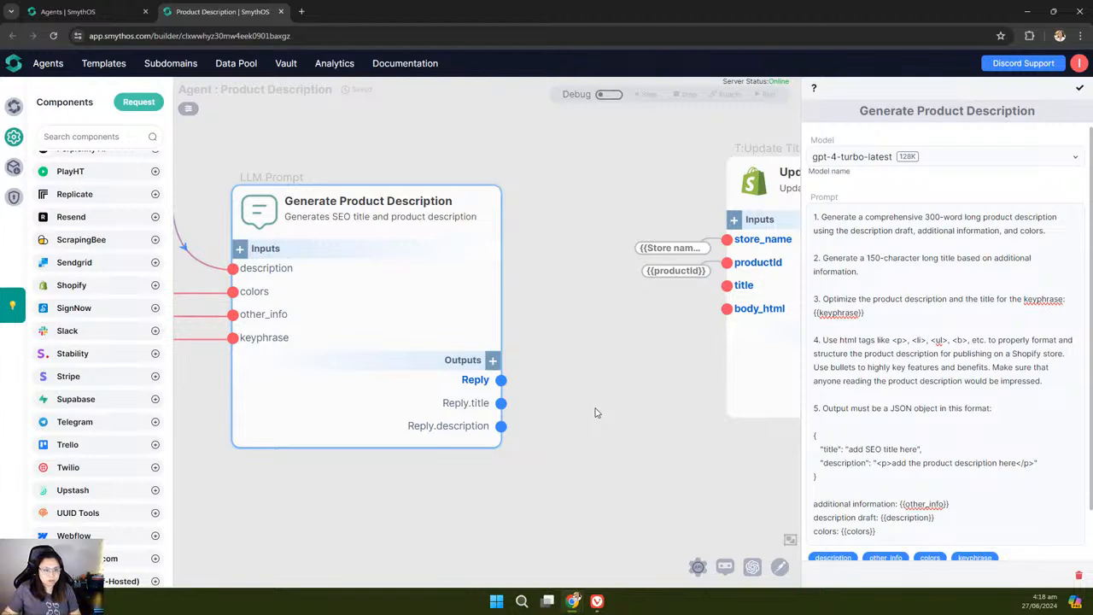
left_click(1080, 88)
Step: Connect Reply.title to the title input and Reply.description to the body_html input of Update Title and Desc
left_click_drag(740, 217, 749, 260)
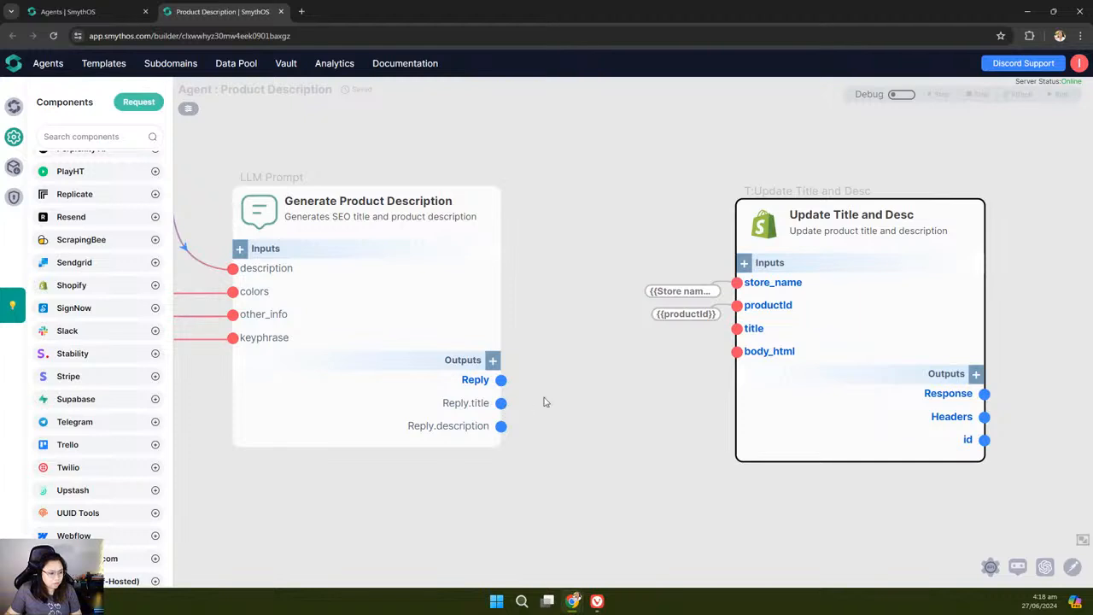
left_click_drag(500, 403, 737, 329)
left_click_drag(642, 464, 665, 440)
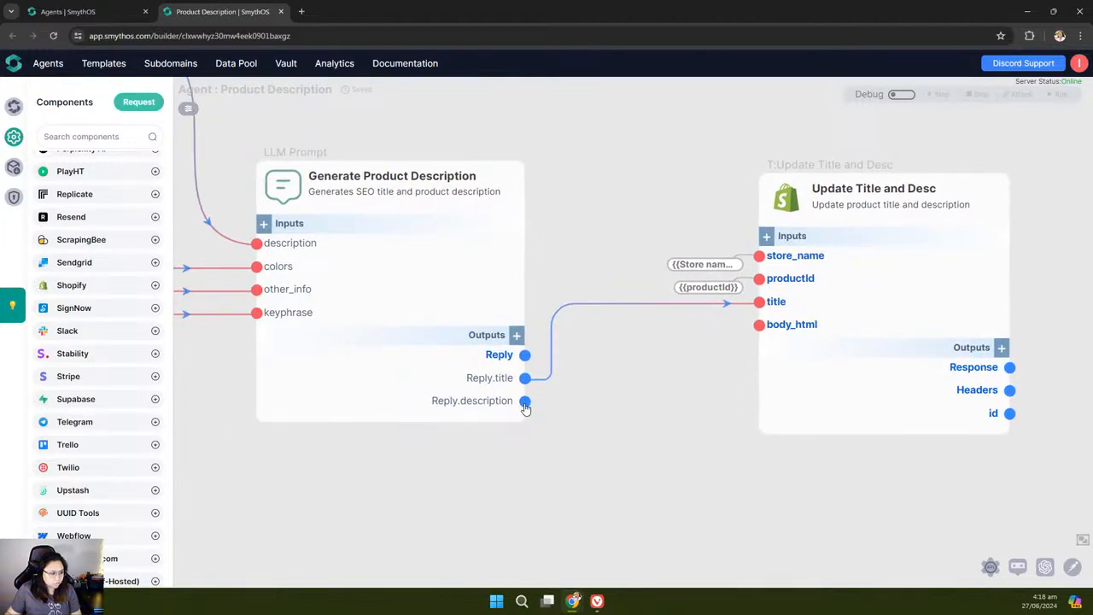
left_click_drag(525, 402, 760, 326)
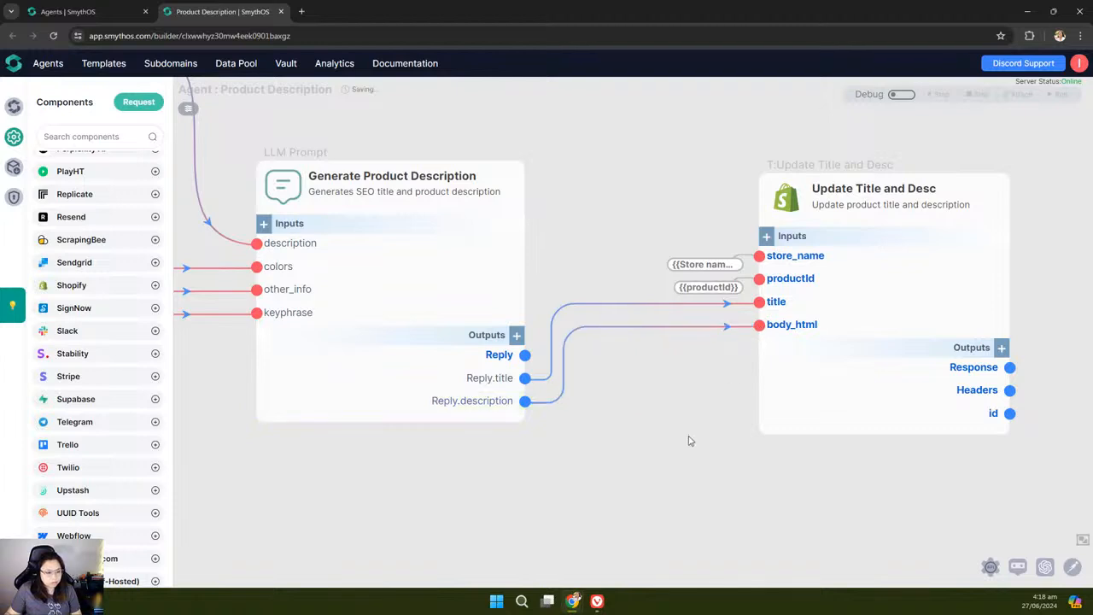
Step: Reposition the Update Title and Desc component neatly beside Generate Product Description in the workflow
left_click_drag(639, 441, 518, 440)
left_click_drag(665, 207, 689, 223)
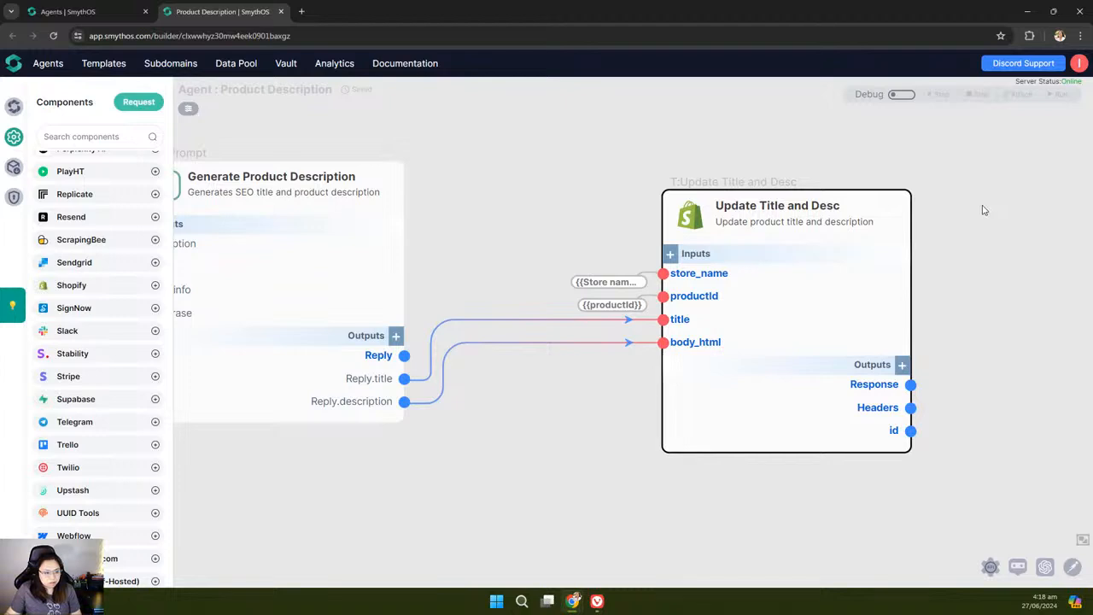
scroll(983, 210, "down", 5)
left_click_drag(762, 173, 768, 229)
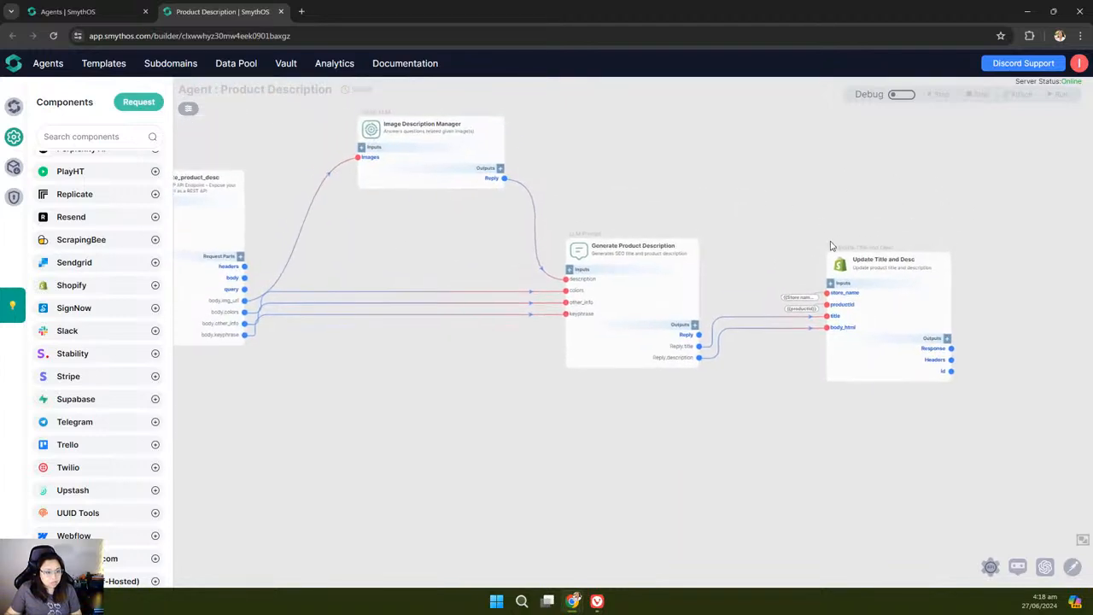
left_click_drag(824, 251, 814, 243)
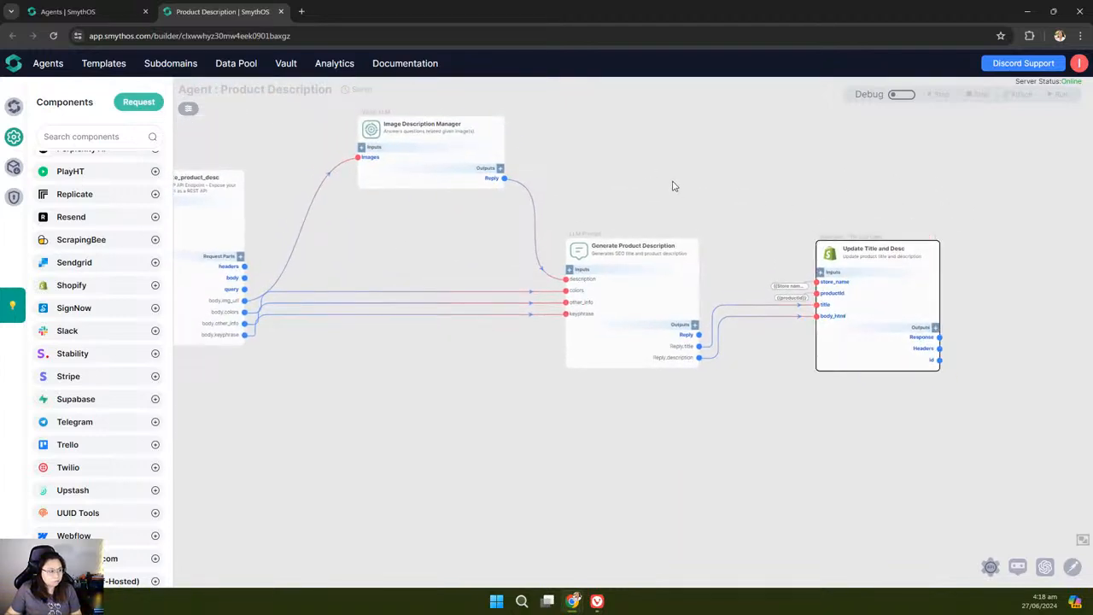
Step: Turn on debug mode, check the debug inputs of the write_product_desc endpoint and close them without running
left_click_drag(650, 172, 776, 218)
left_click(901, 94)
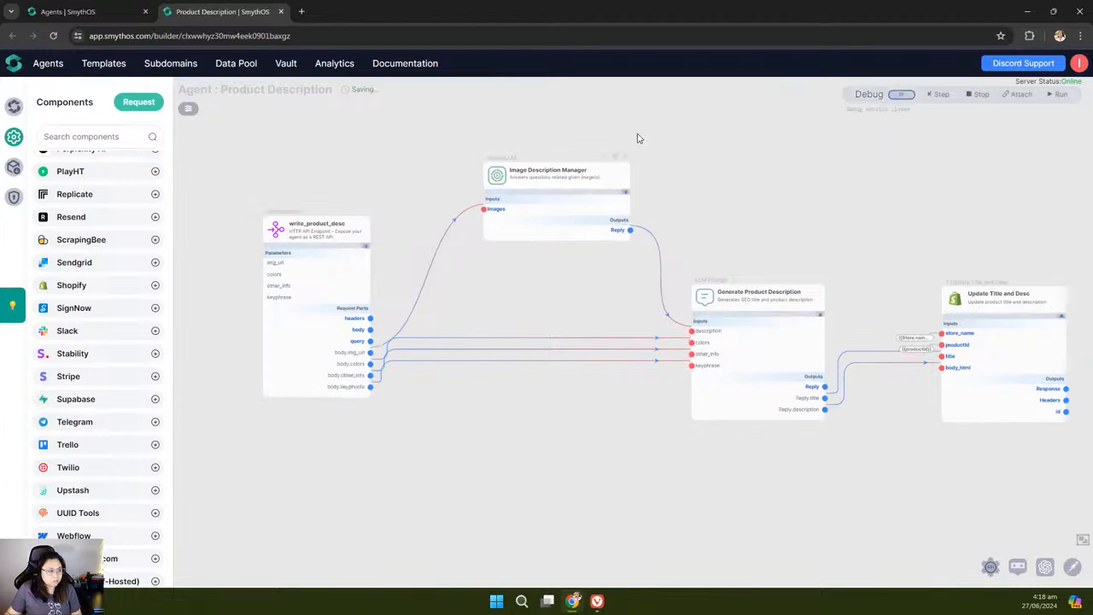
left_click_drag(640, 137, 697, 143)
scroll(346, 299, "up", 3)
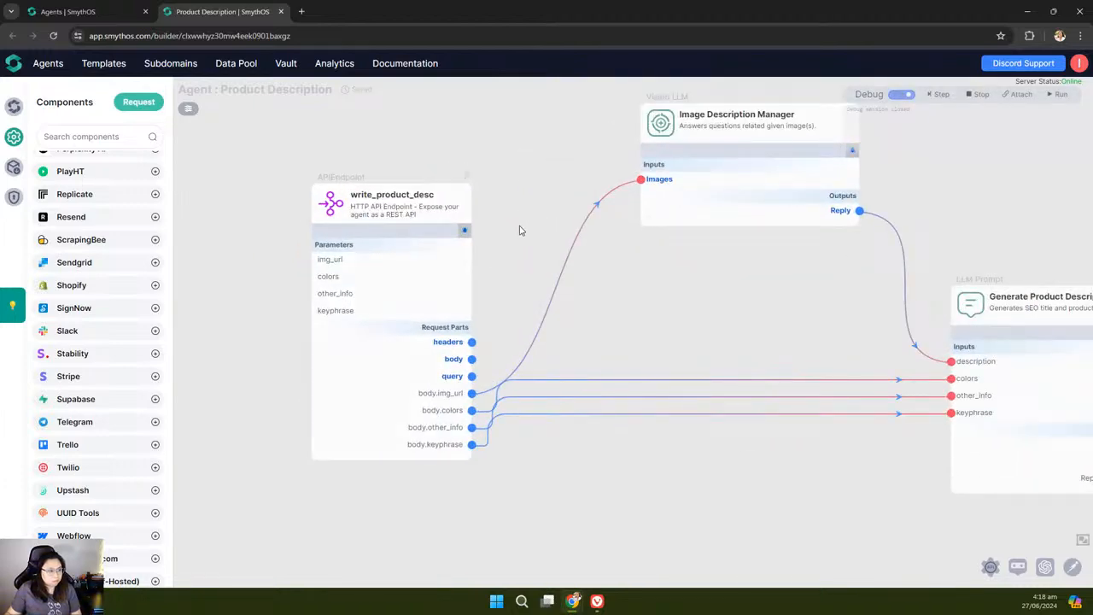
left_click(466, 232)
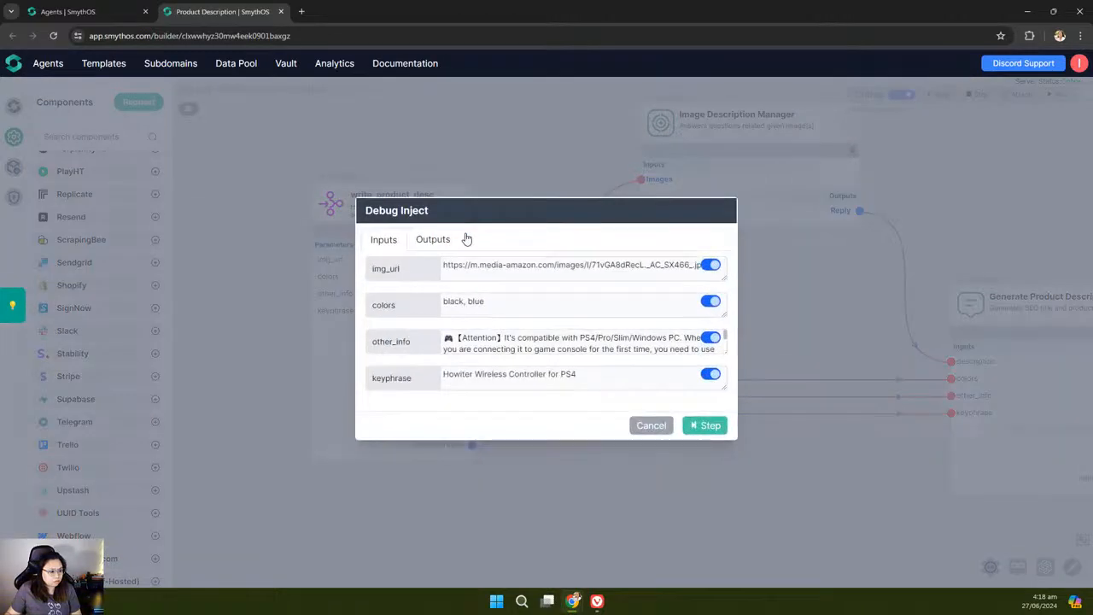
left_click(648, 425)
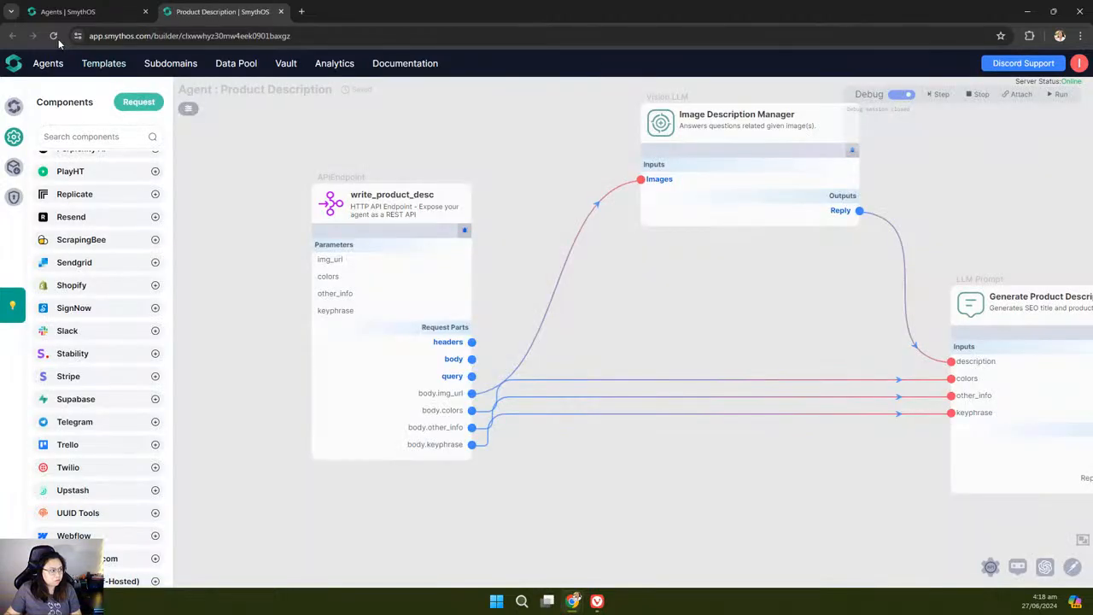
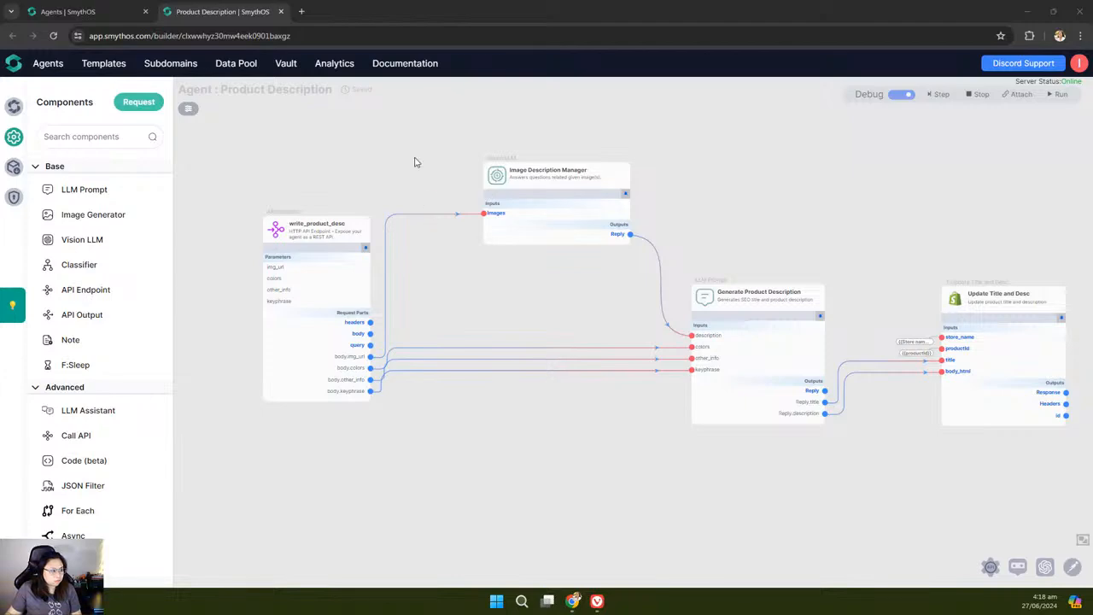
Step: Open the debug inputs of the write_product_desc endpoint and paste the copied Amazon headset image URL as img_url
scroll(380, 256, "up", 5)
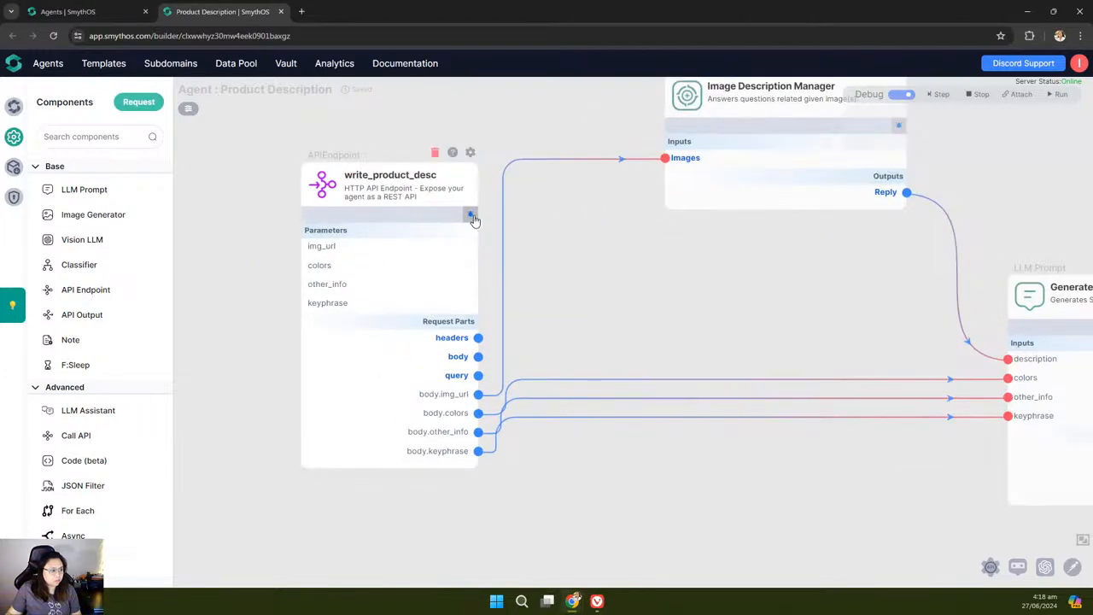
left_click(471, 216)
left_click(451, 265)
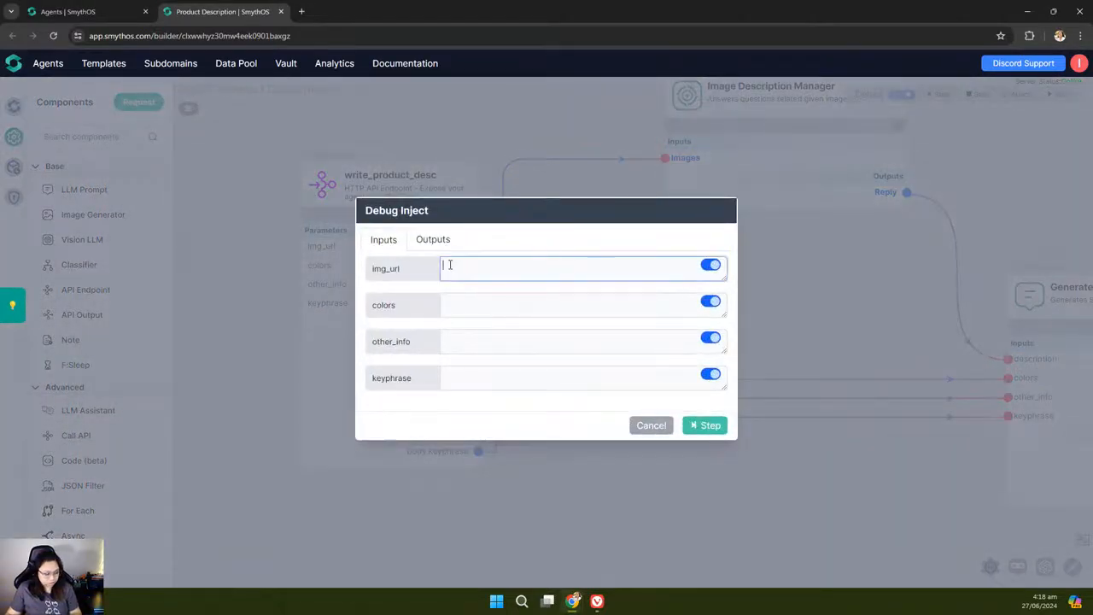
key("ctrl+v")
Step: Check the color variants on the store's Gaming Headset page and enter "black, blue, white" as the colors debug input
mouse_move(597, 600)
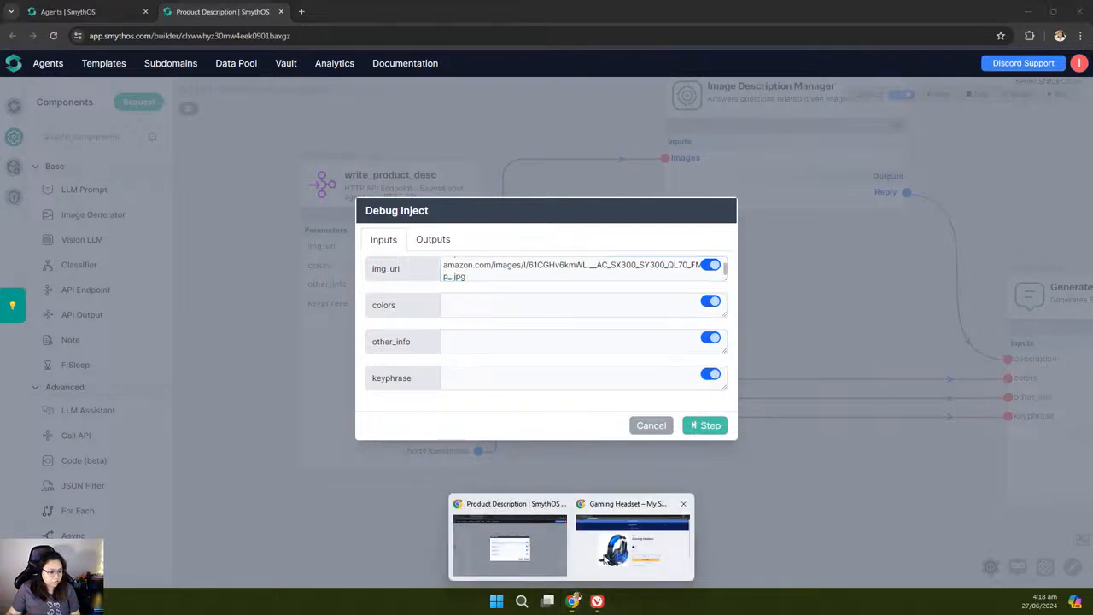
left_click(603, 556)
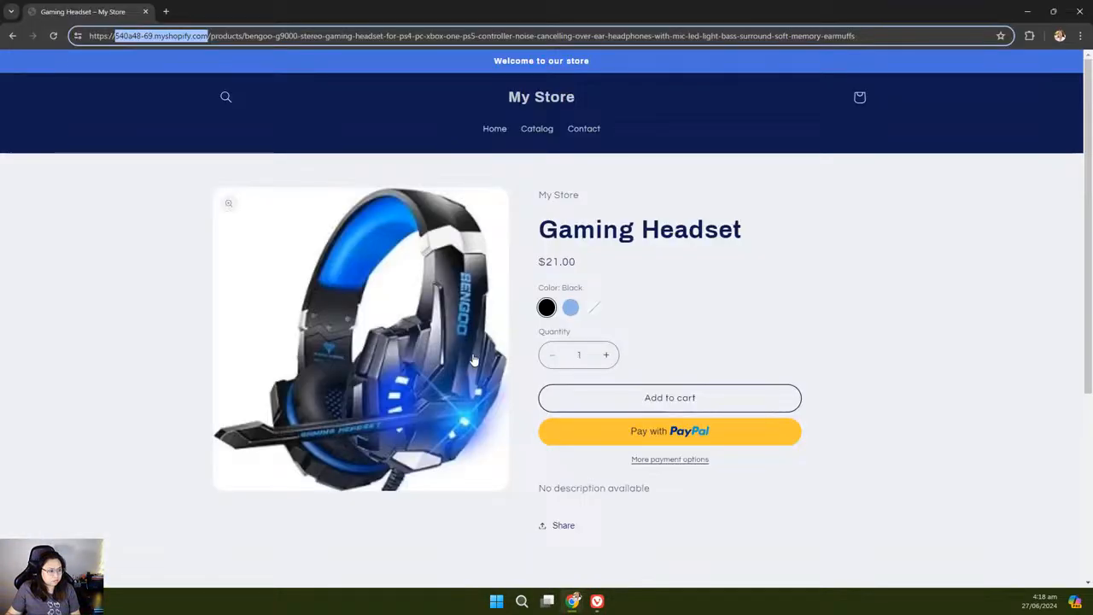
left_click(1033, 15)
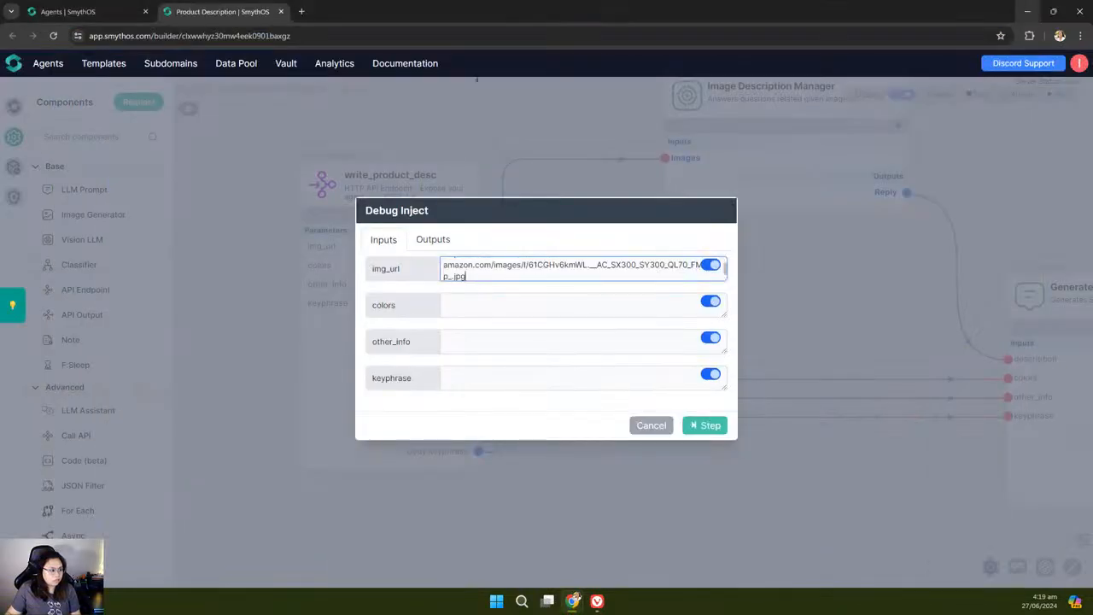
left_click(484, 308)
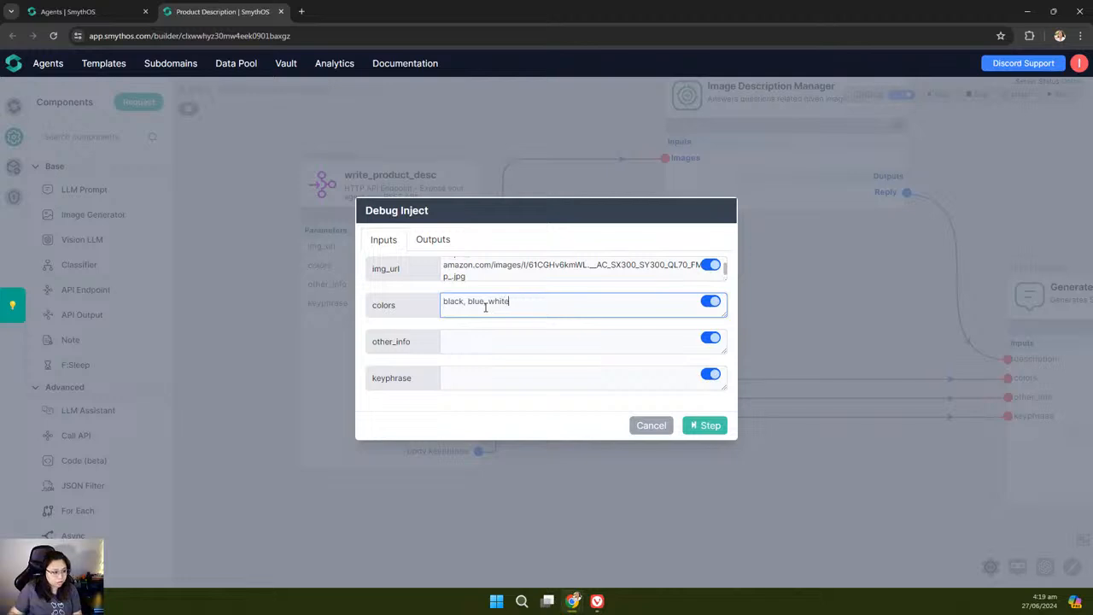
Step: Copy the headset's feature text from the other window and paste it as the other_info debug input
left_click(487, 340)
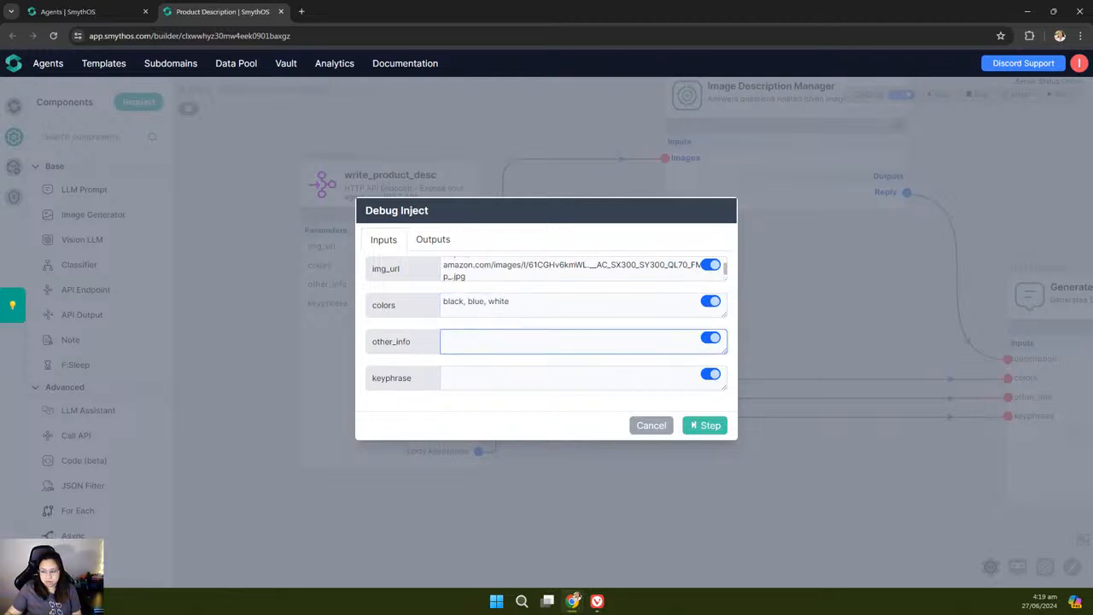
key("alt+Tab")
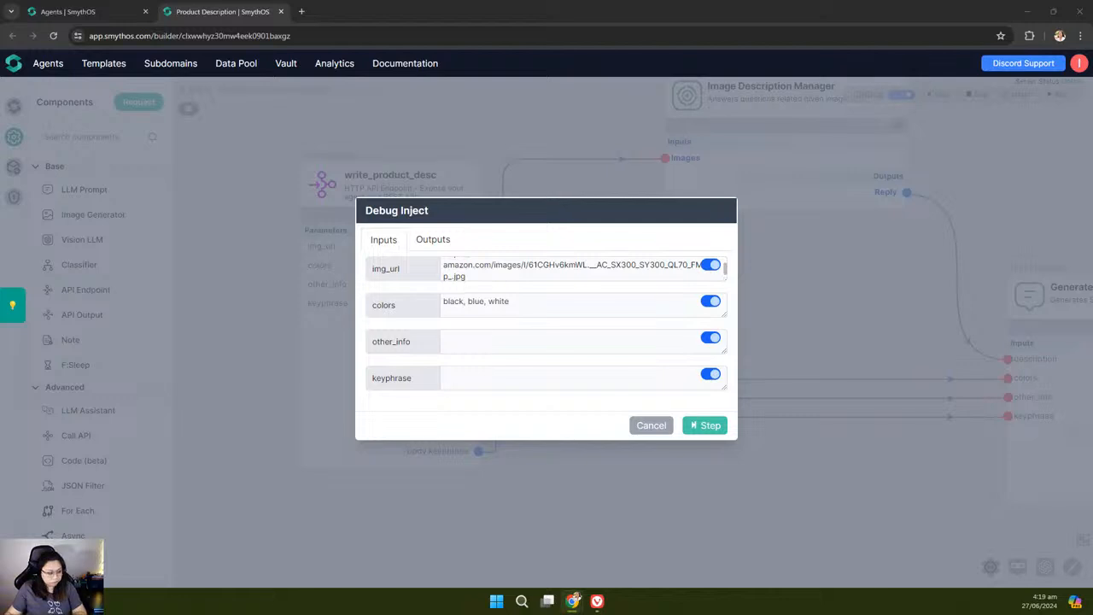
left_click(624, 341)
key("ctrl+v")
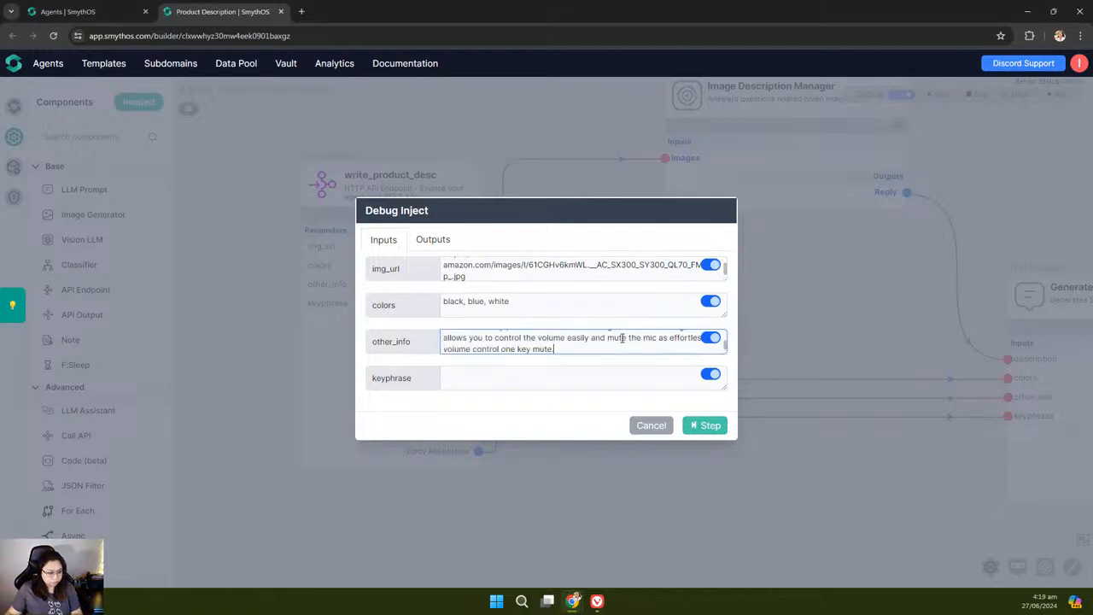
Step: Set the keyphrase debug input to "BENGOO G9000 Stereo Gaming Headset" and execute the write_product_desc debug step
left_click(521, 376)
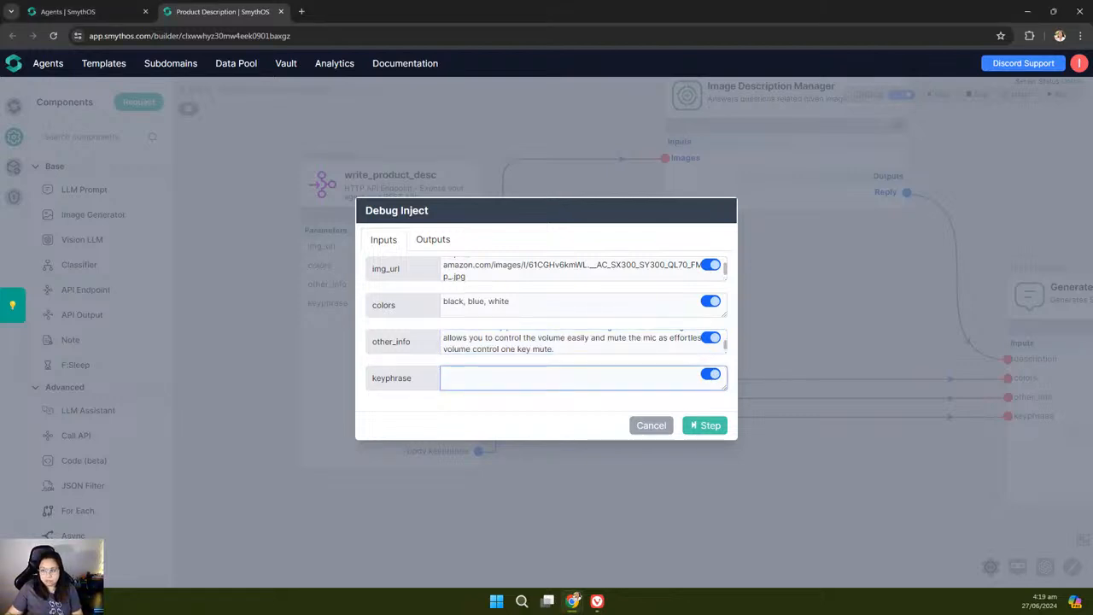
key("alt+Tab")
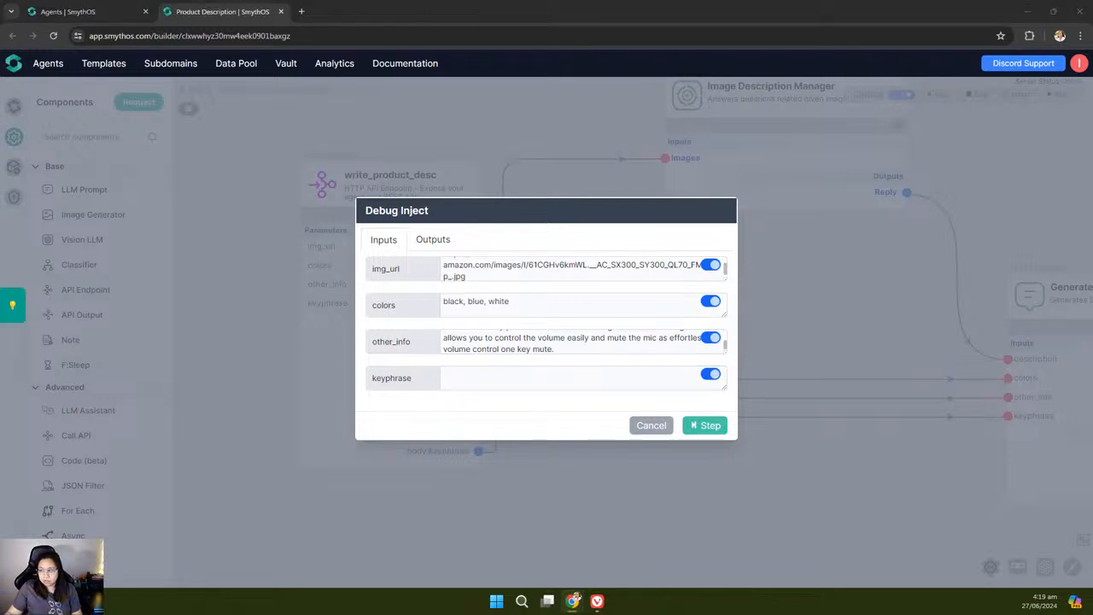
left_click(472, 373)
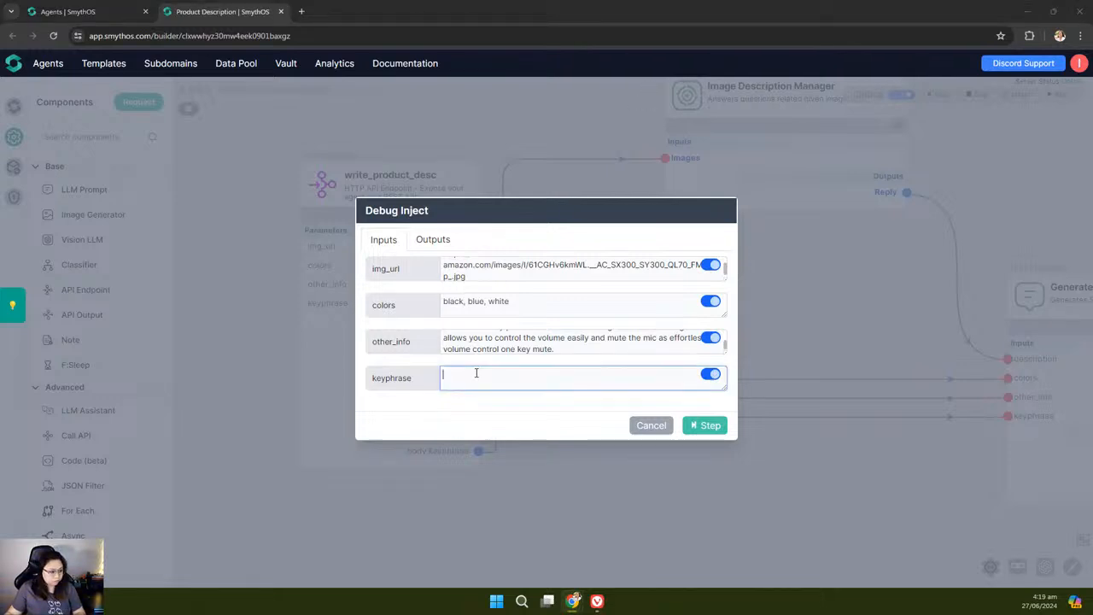
type("BENGOO G9000 Stereo Gaming Headset")
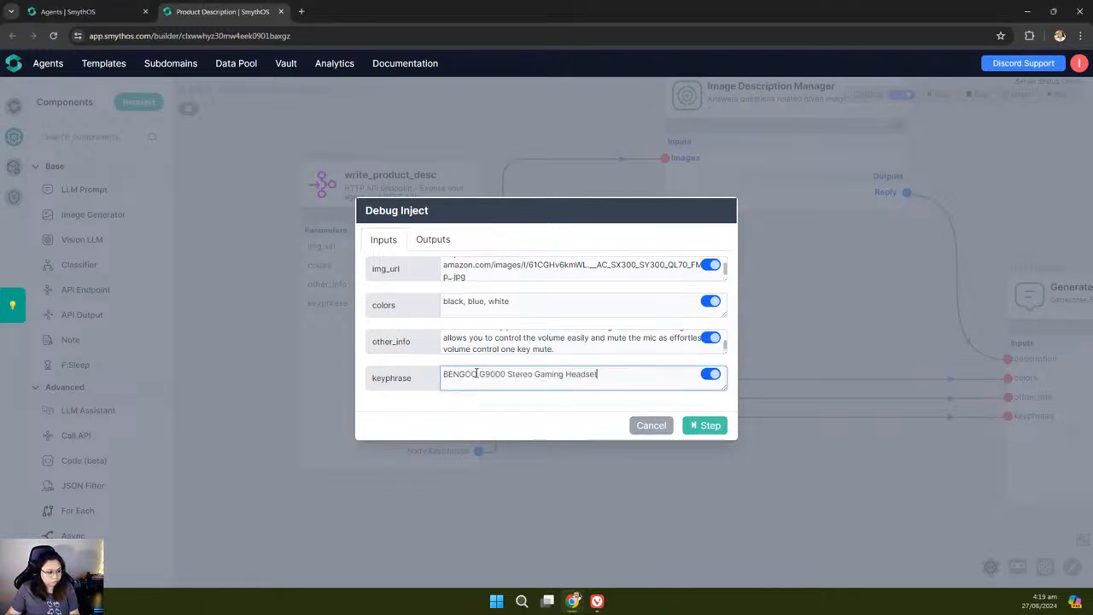
left_click(706, 424)
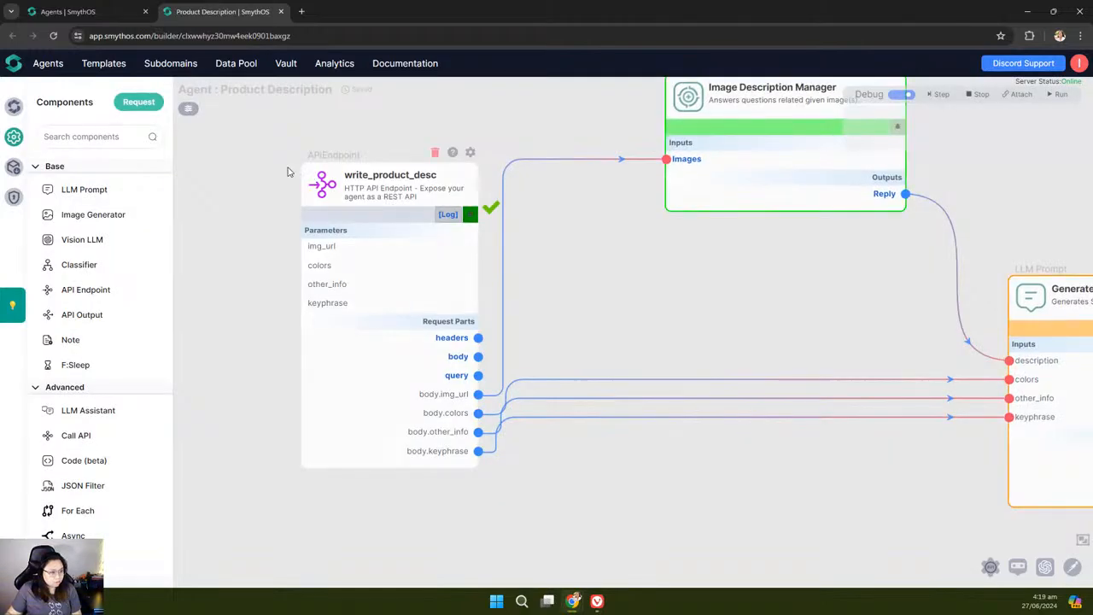
Step: Run the remaining workflow components in the debug session without stepping through them individually
scroll(286, 169, "down", 2)
left_click_drag(536, 349, 506, 381)
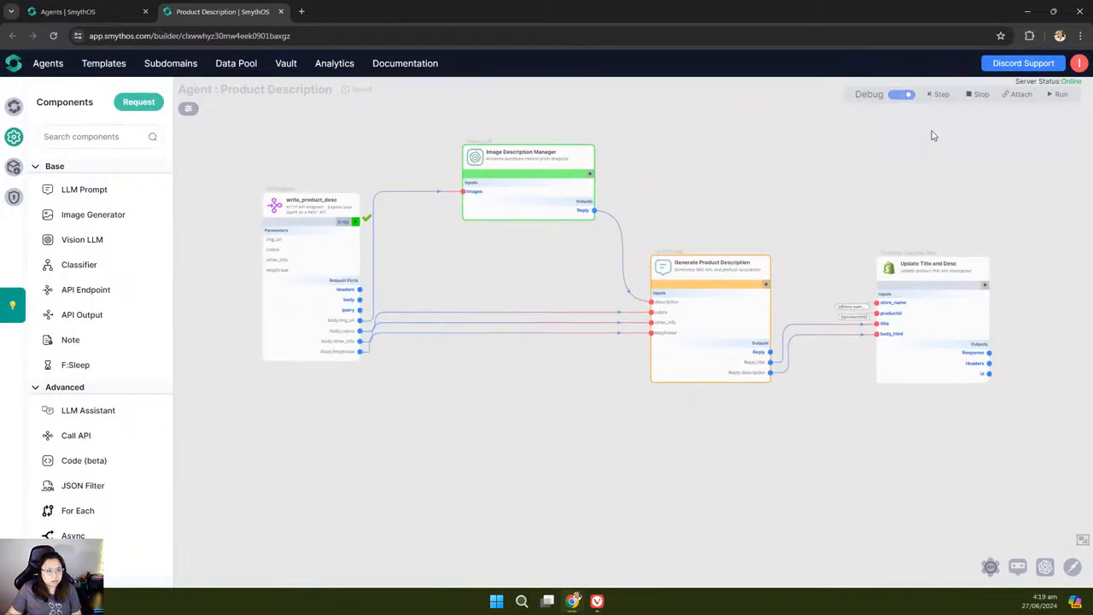
left_click(1056, 95)
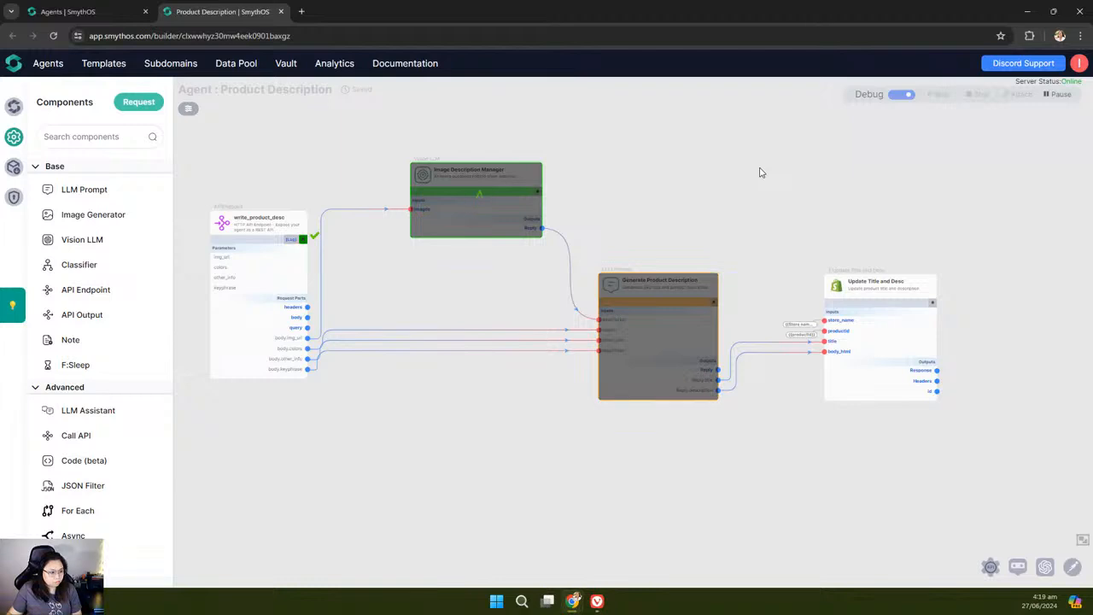
Step: Pin and enlarge the Reply output of Image Description Manager, read the generated image description, and close it
scroll(447, 233, "up", 2)
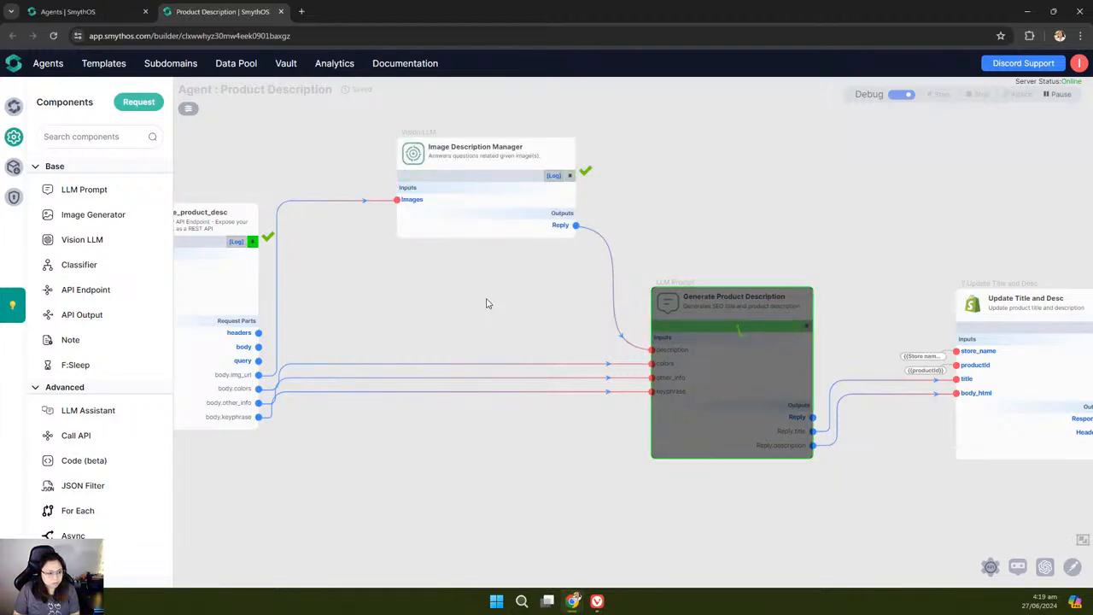
mouse_move(537, 226)
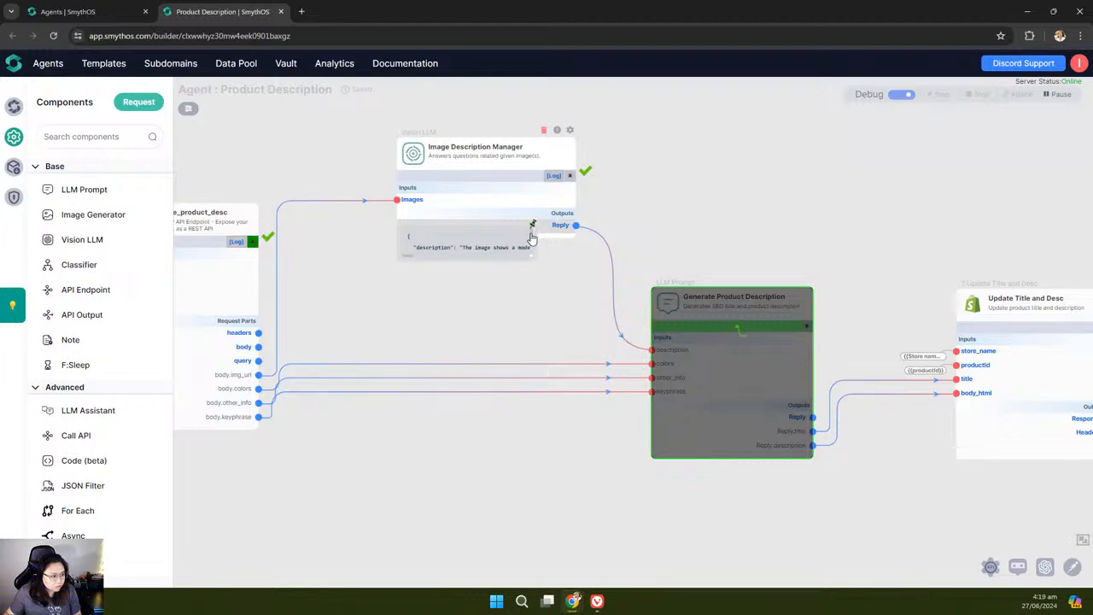
left_click_drag(532, 258, 930, 287)
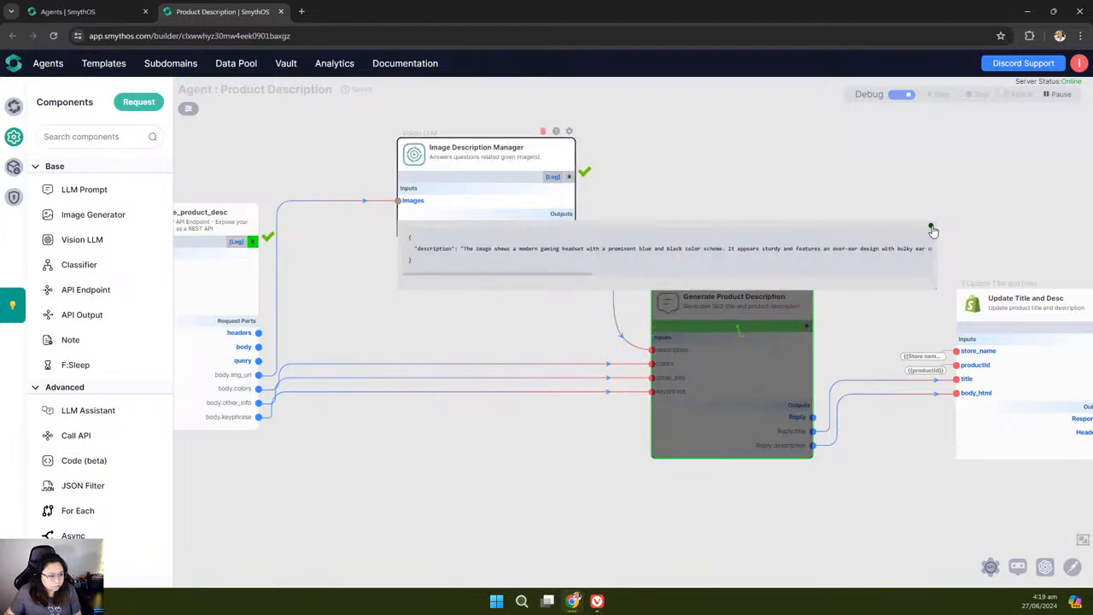
scroll(685, 235, "up", 2)
scroll(799, 274, "right", 10)
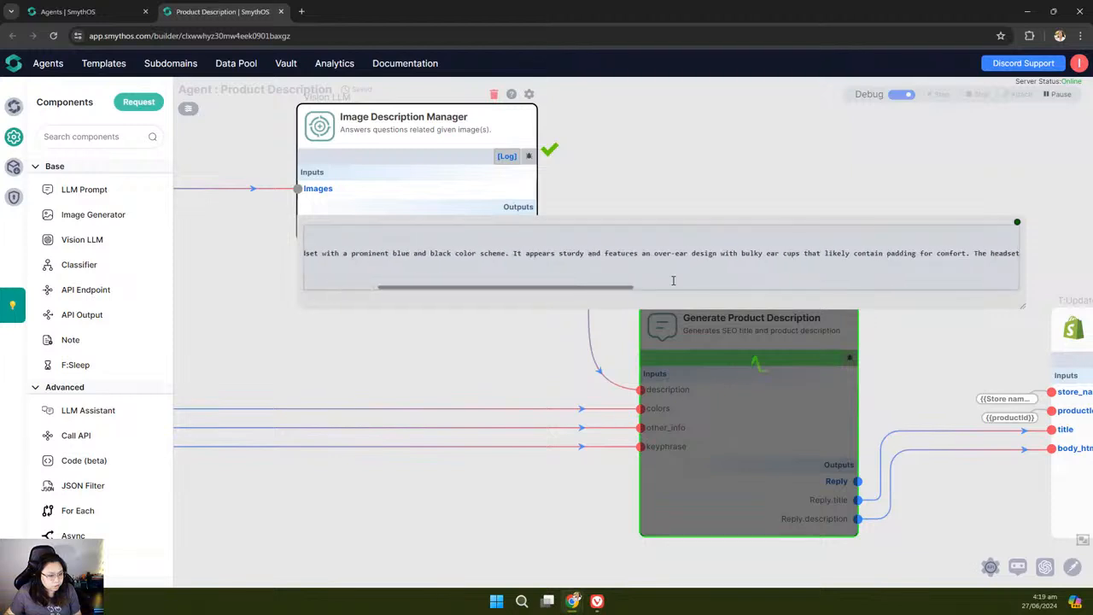
scroll(799, 274, "right", 6)
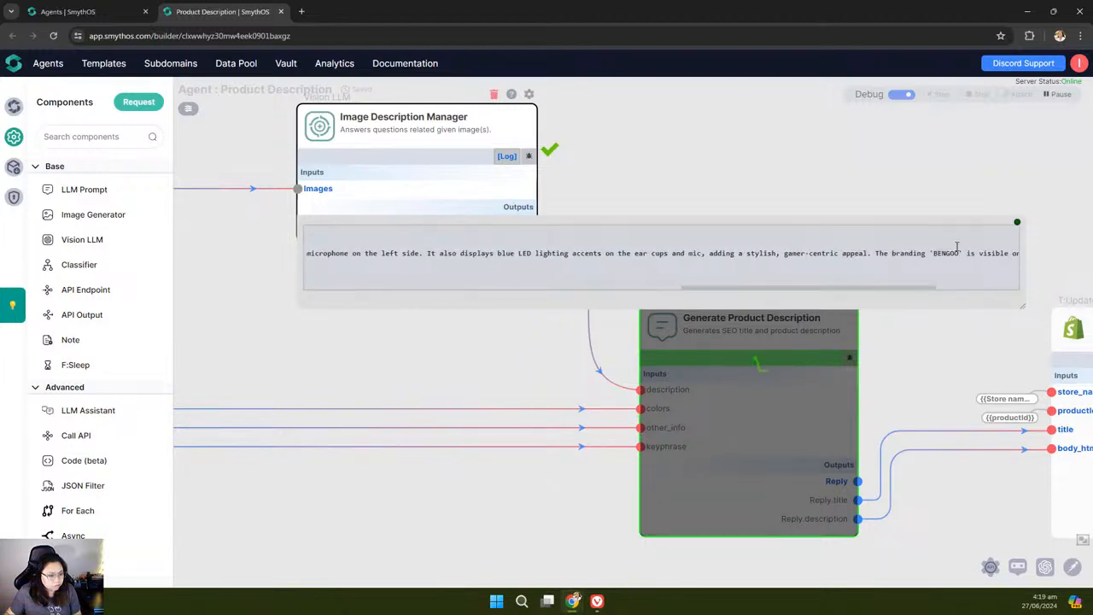
left_click(1018, 224)
Step: Enlarge the Reply.description output of Generate Product Description, read the generated HTML to its end, and close it
left_click_drag(773, 171, 615, 113)
scroll(517, 554, "up", 2)
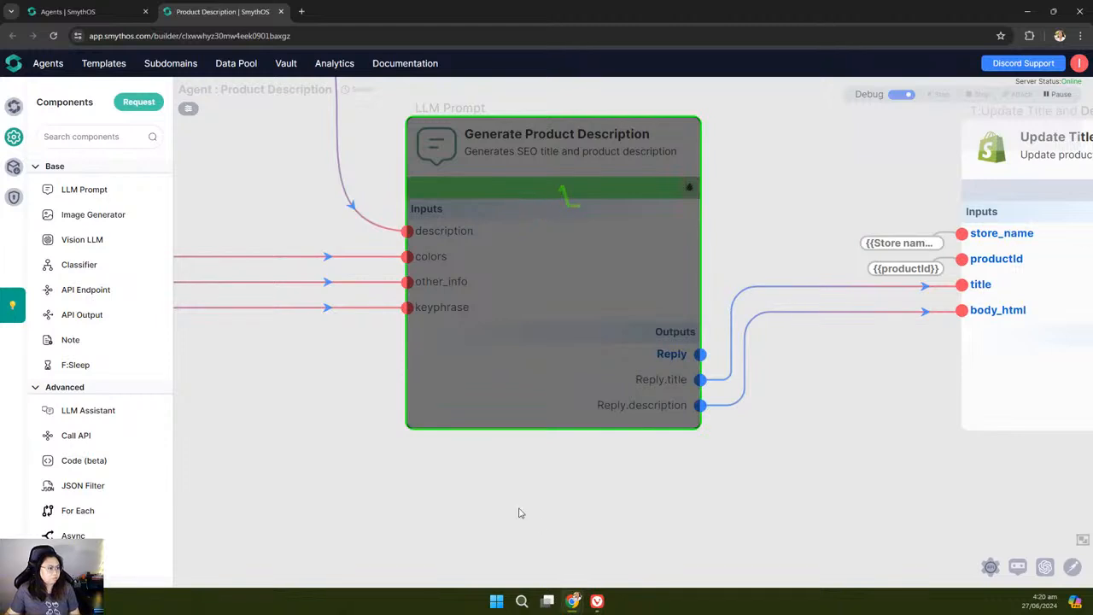
left_click_drag(535, 521, 539, 525)
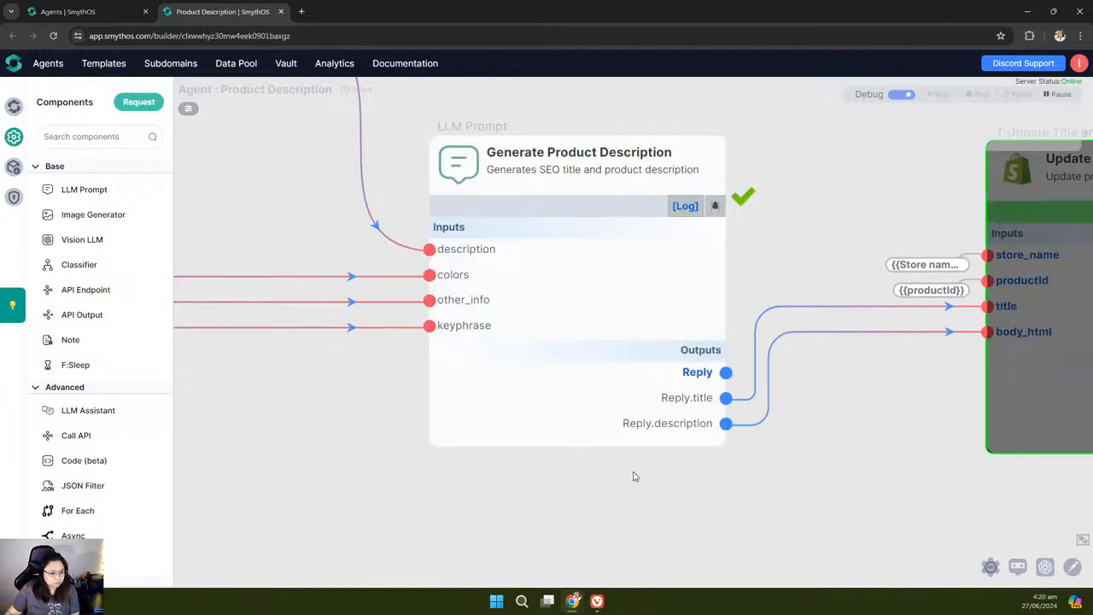
mouse_move(665, 426)
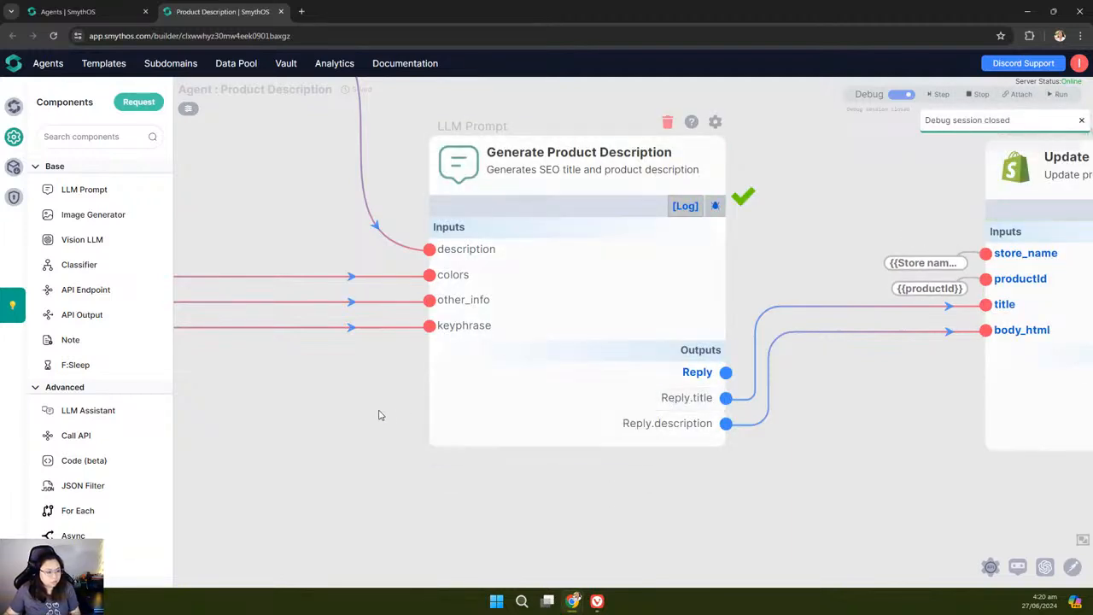
scroll(385, 427, "down", 3)
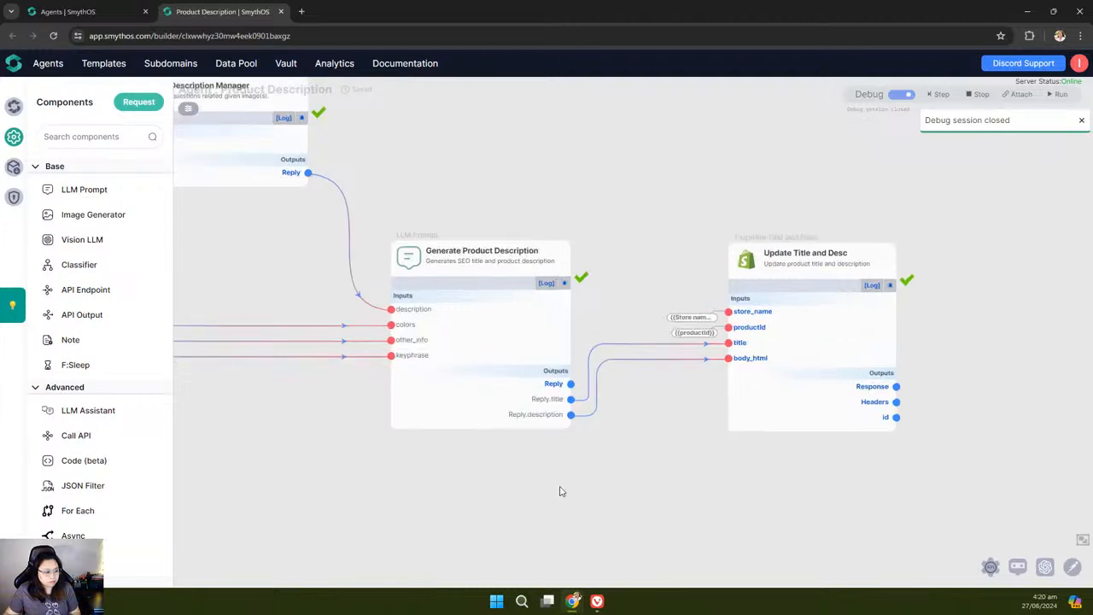
scroll(478, 398, "up", 3)
mouse_move(508, 393)
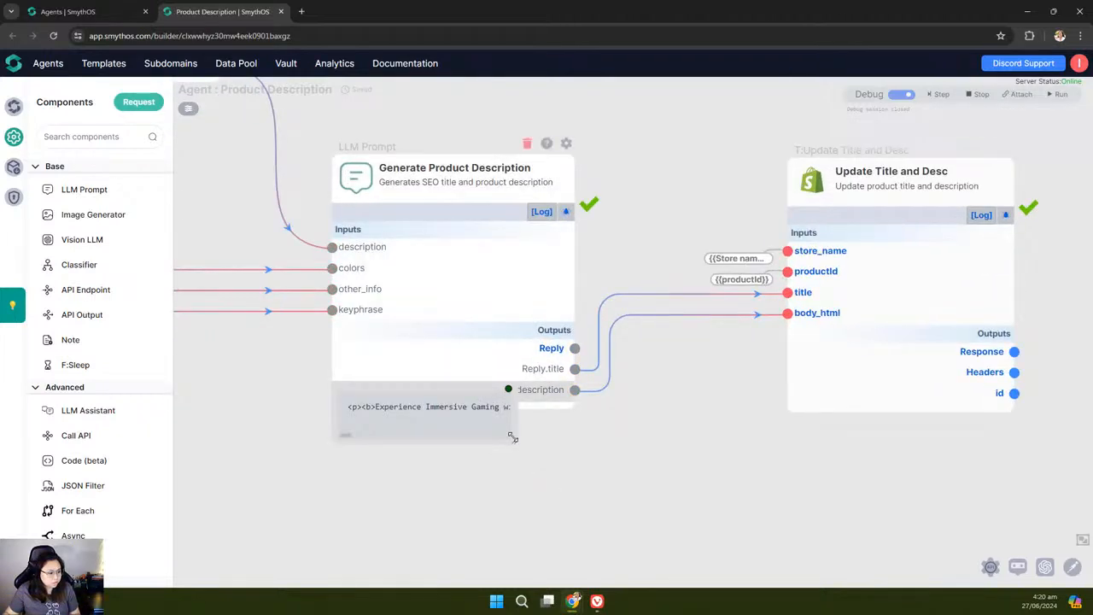
left_click_drag(525, 418, 874, 524)
left_click_drag(374, 508, 893, 494)
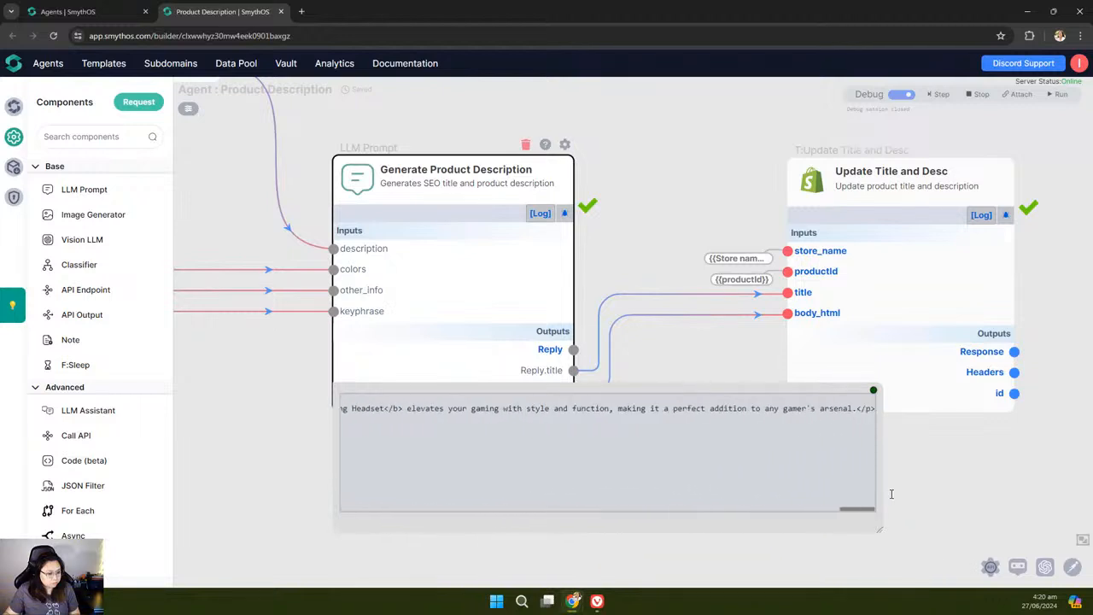
left_click(873, 391)
Step: Enlarge the Reply.title output of Generate Product Description to read the full SEO title, and close it
mouse_move(513, 363)
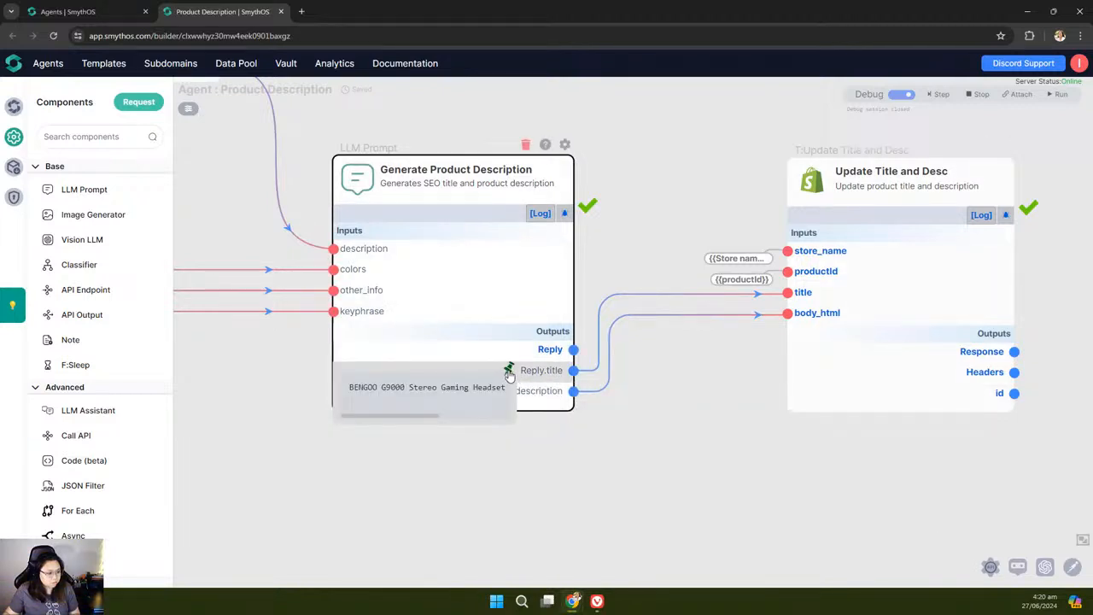
left_click_drag(515, 420, 579, 480)
left_click(780, 372)
Step: Examine the inputs of Update Title and Desc and read through its Response output for the updated product data
mouse_move(600, 318)
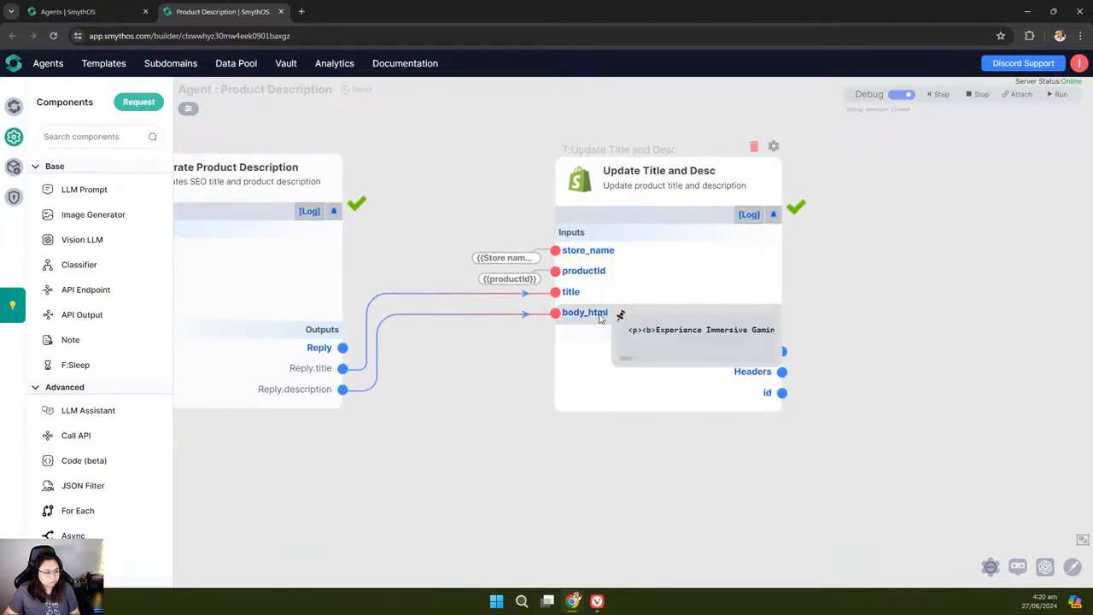
mouse_move(715, 347)
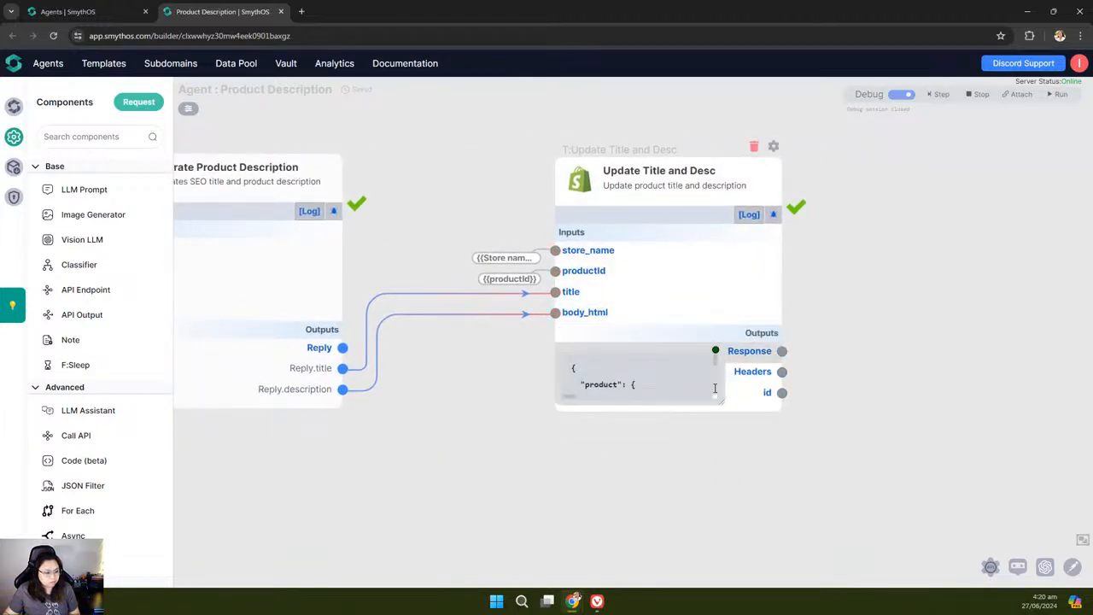
left_click_drag(718, 399, 948, 485)
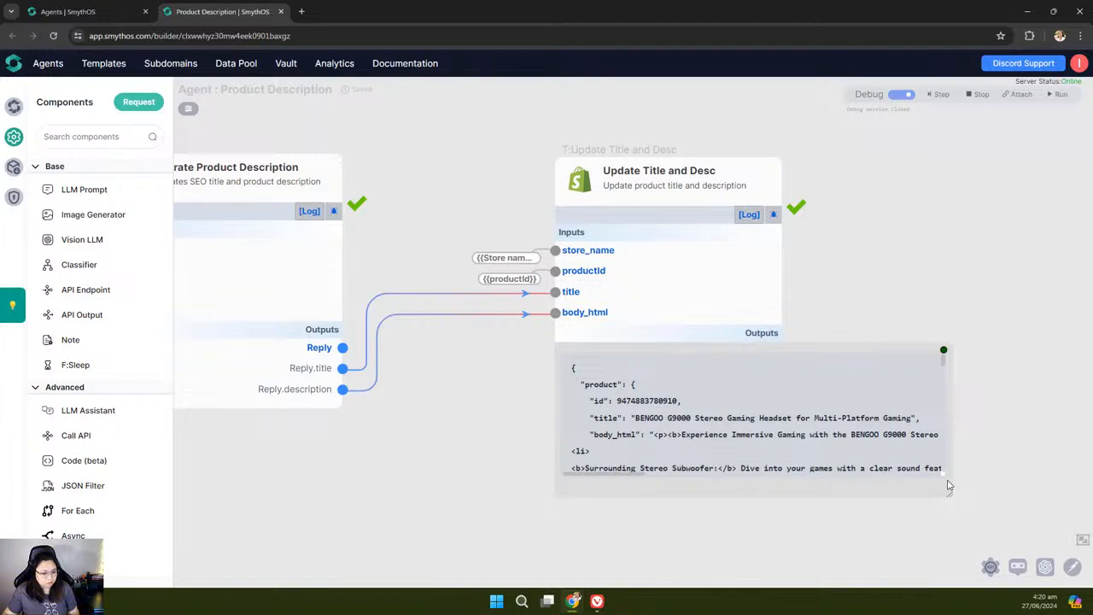
scroll(891, 452, "up", 3)
scroll(771, 417, "down", 5)
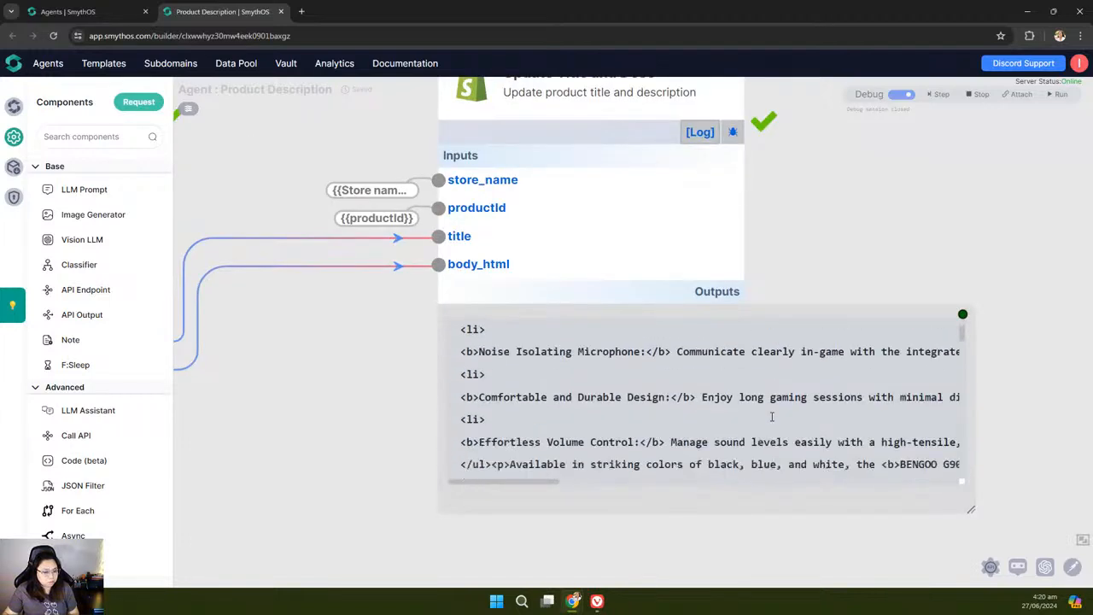
scroll(771, 417, "down", 10)
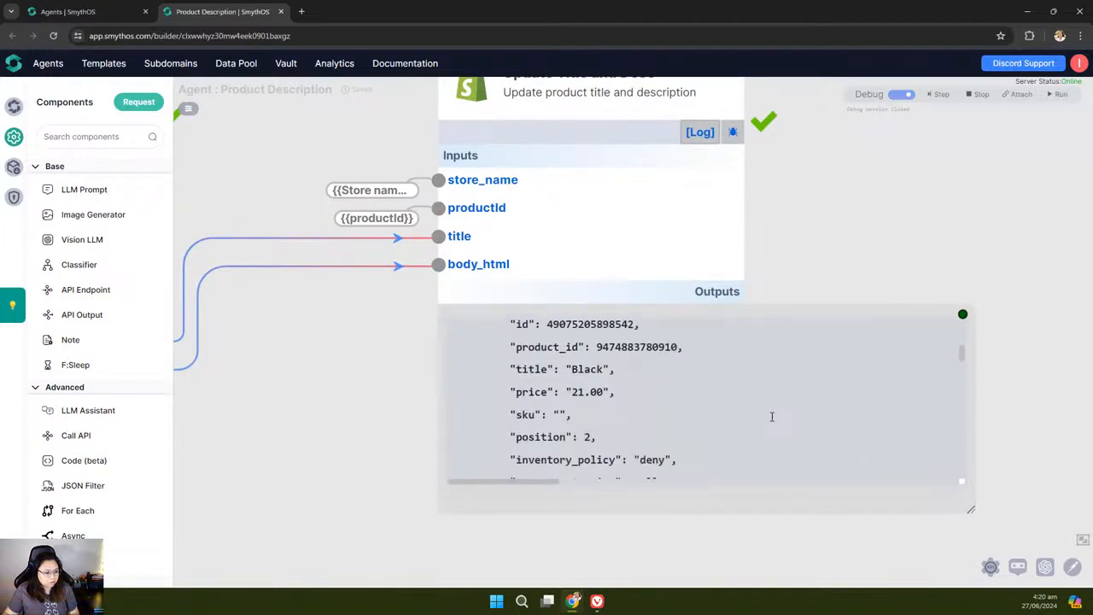
left_click(963, 317)
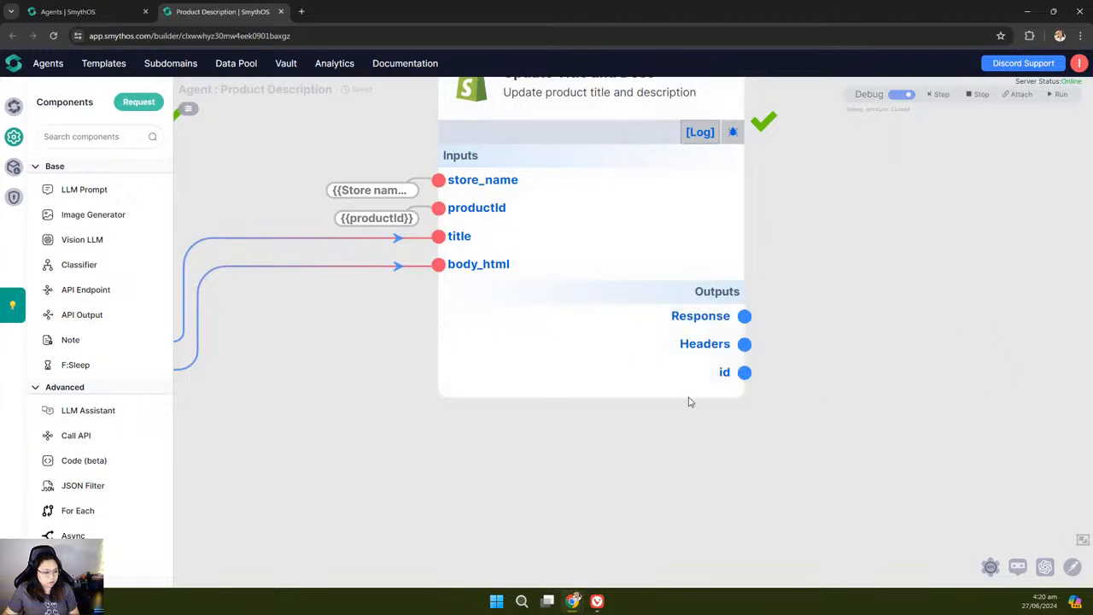
mouse_move(473, 227)
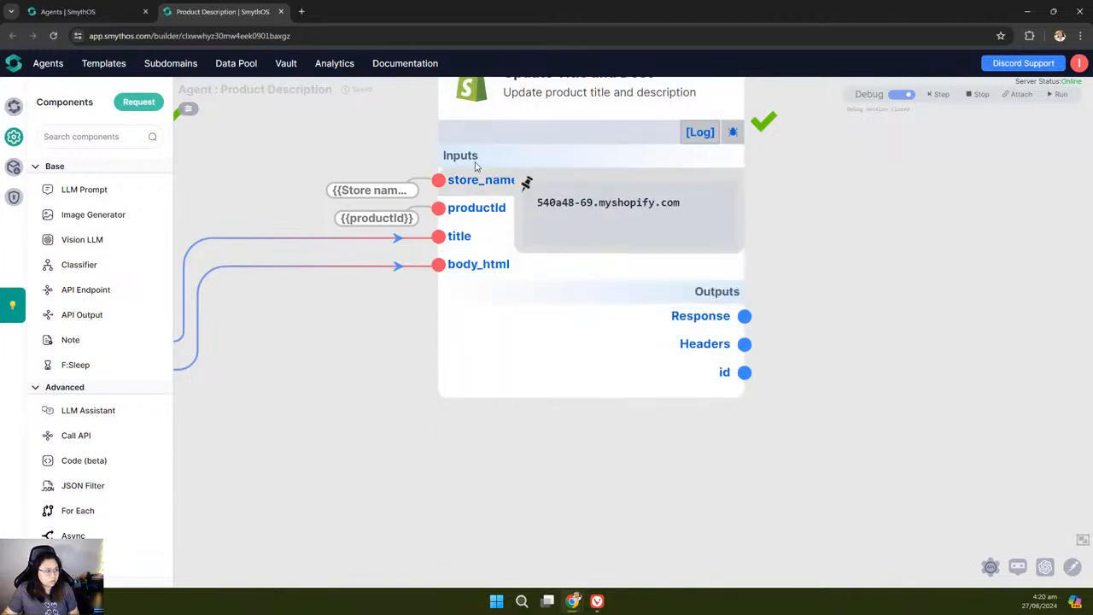
Step: Switch to the Shopify store window with the Gaming Headset product page and reload it to check the product title
mouse_move(579, 601)
left_click(634, 560)
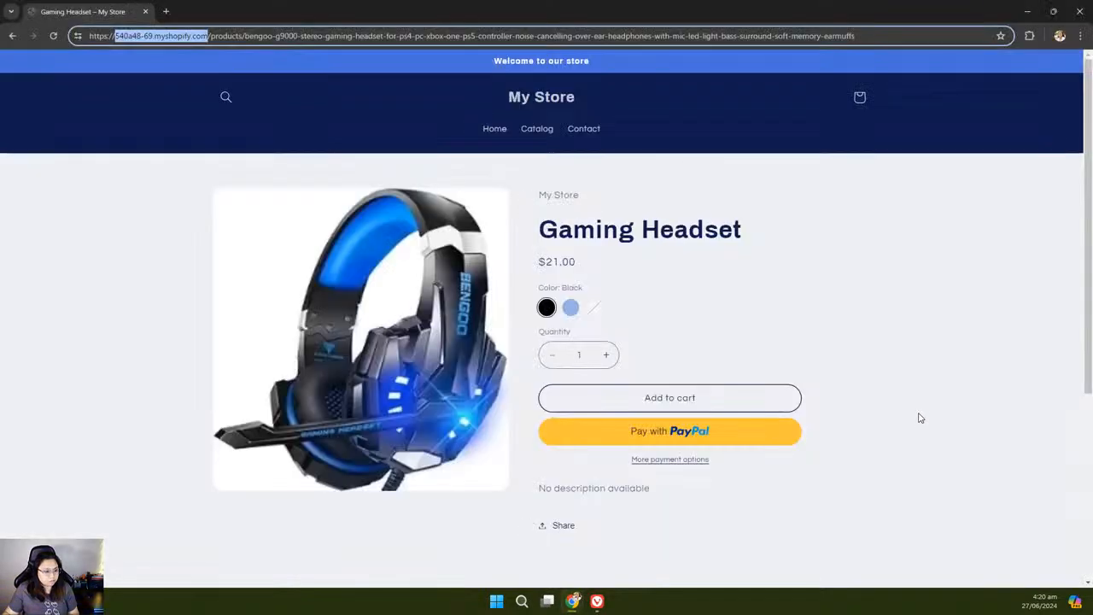
left_click(949, 399)
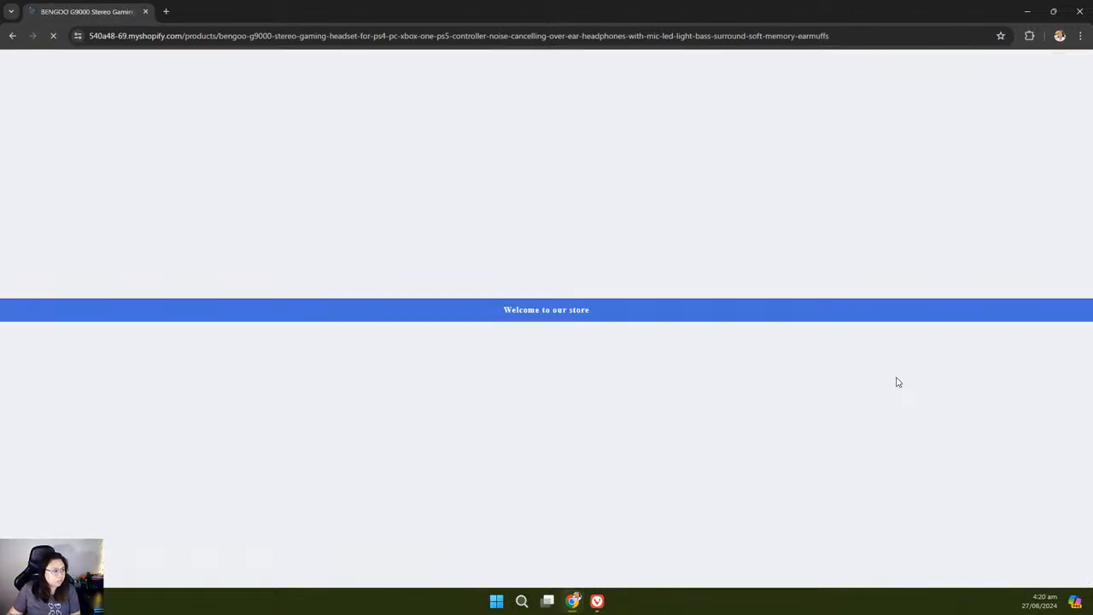
scroll(884, 369, "down", 6)
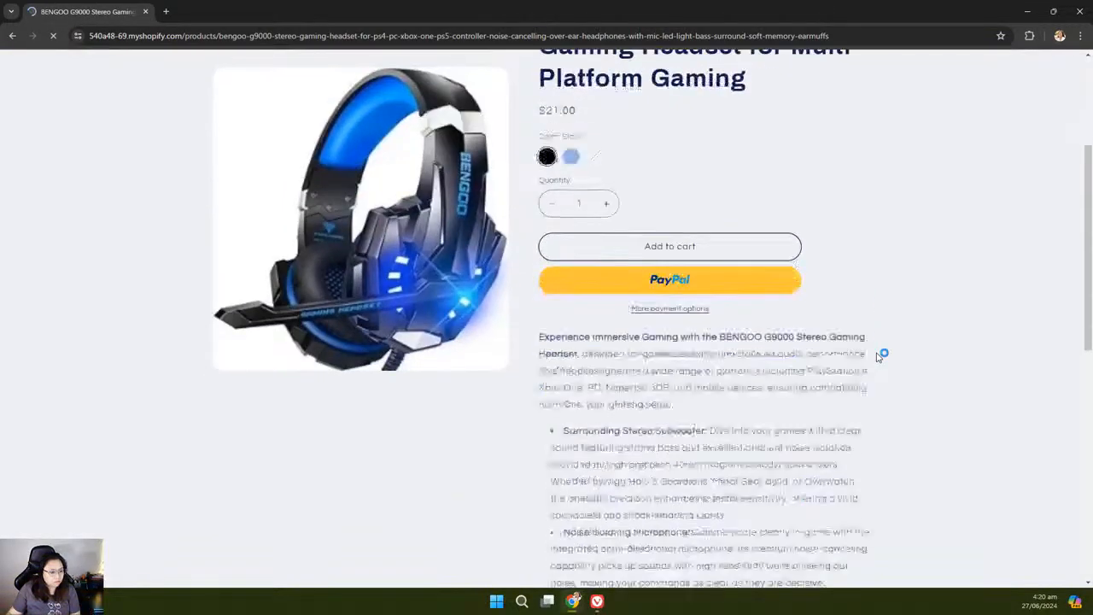
scroll(877, 357, "up", 6)
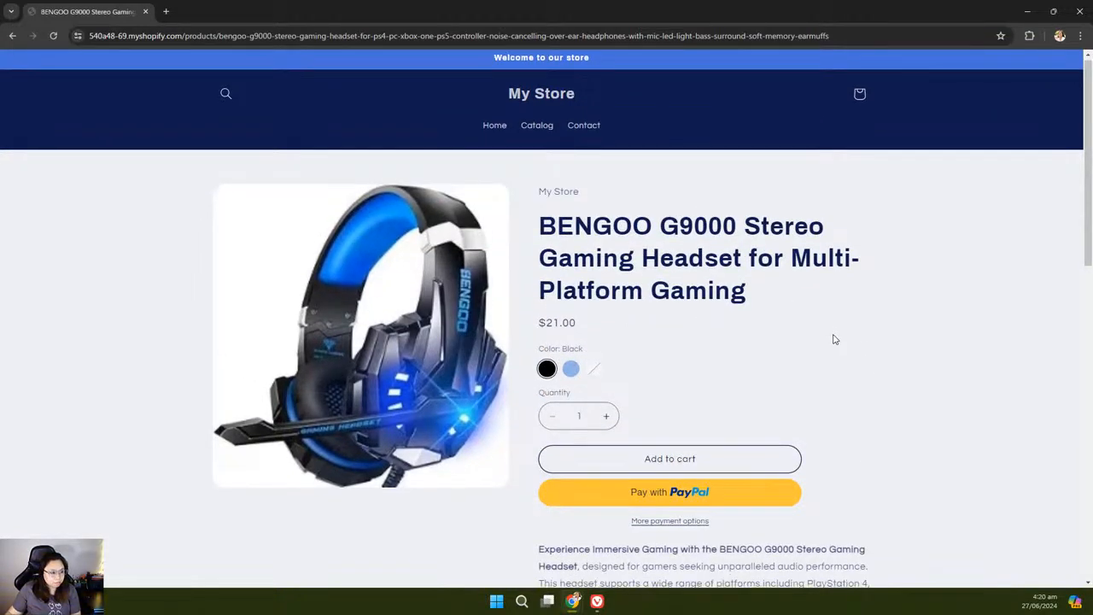
Step: Read through the product description on the store page down to its closing paragraph and recheck the title
scroll(832, 339, "down", 4)
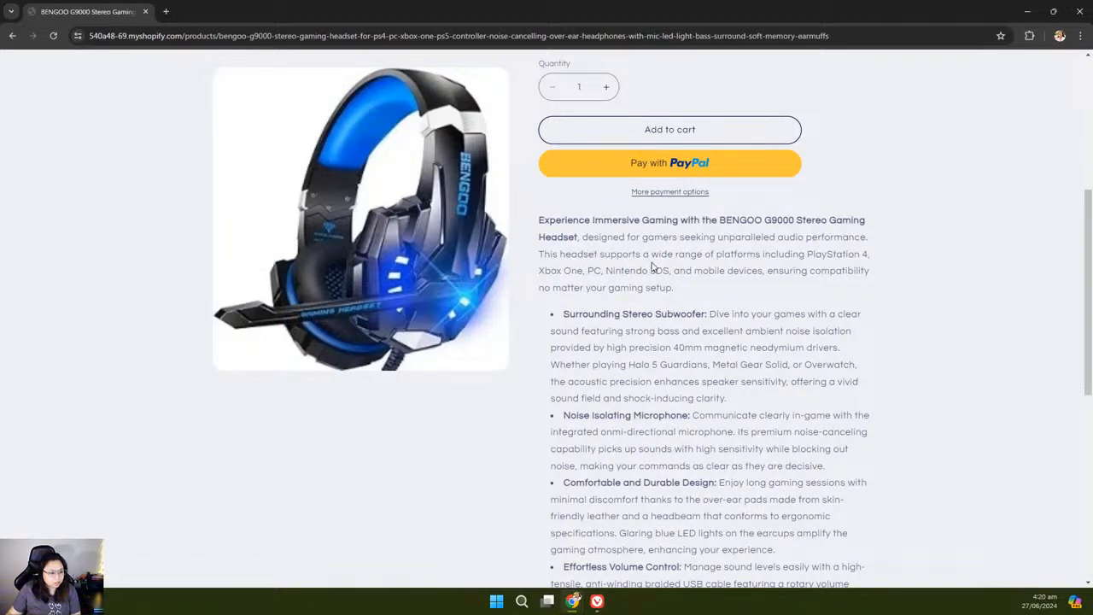
scroll(651, 265, "down", 1)
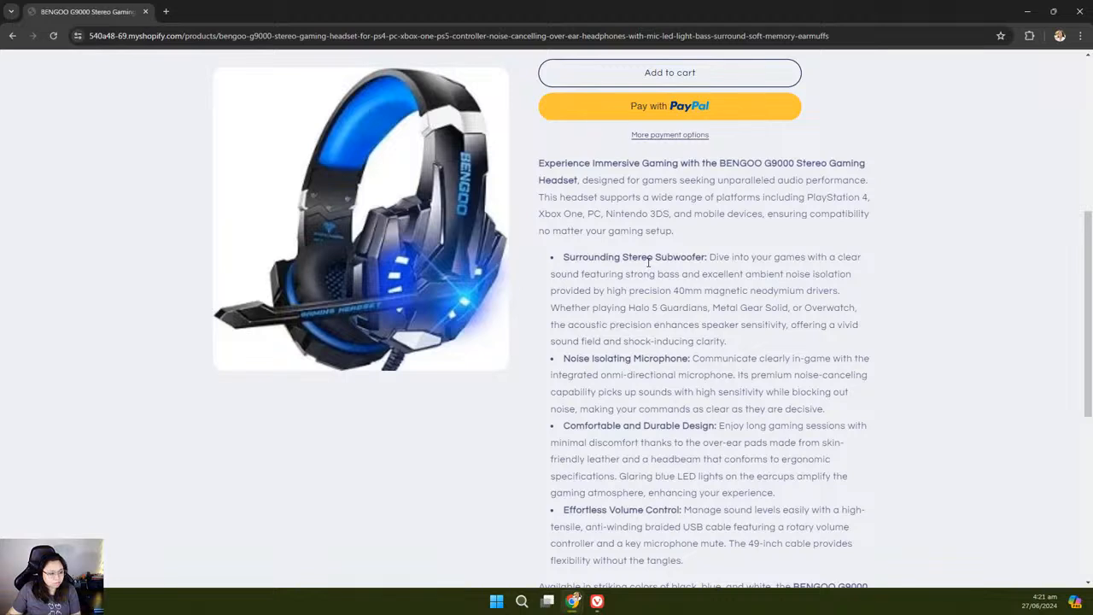
scroll(648, 263, "down", 2)
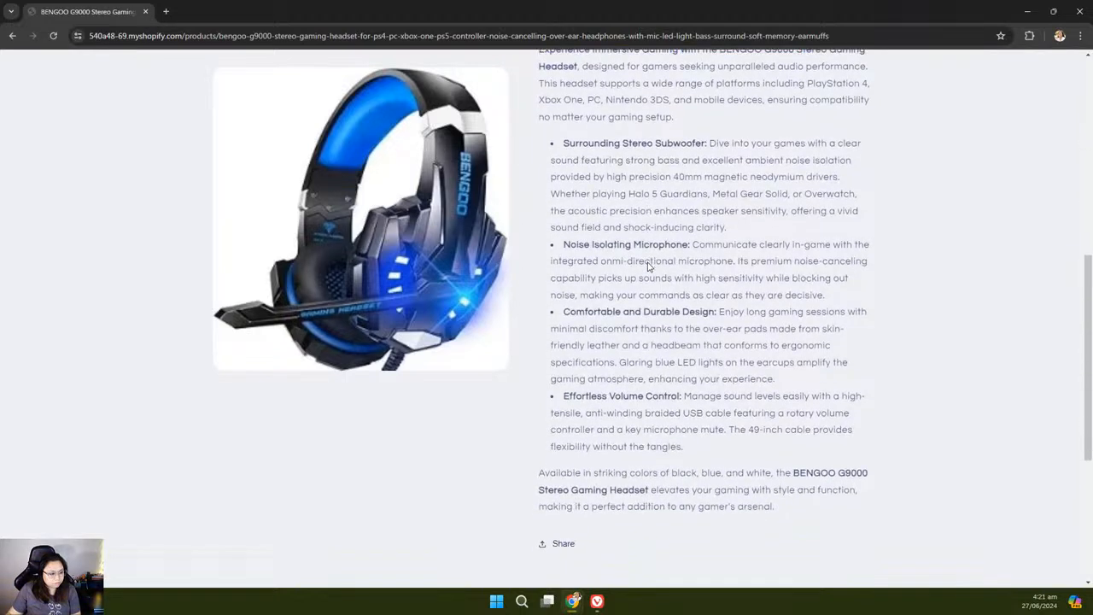
scroll(648, 267, "up", 3)
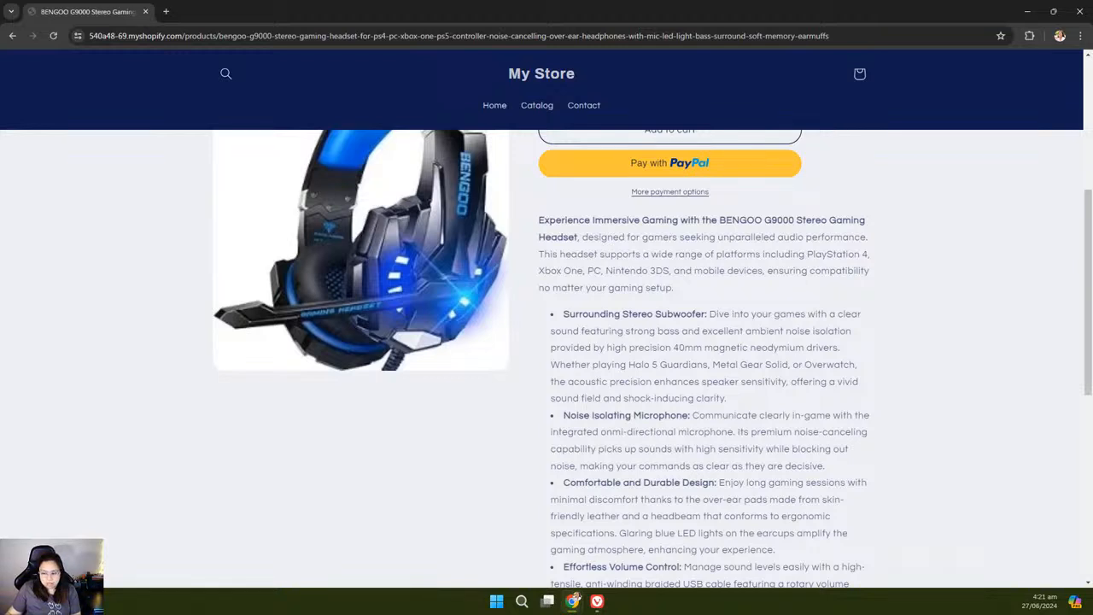
scroll(790, 312, "up", 2)
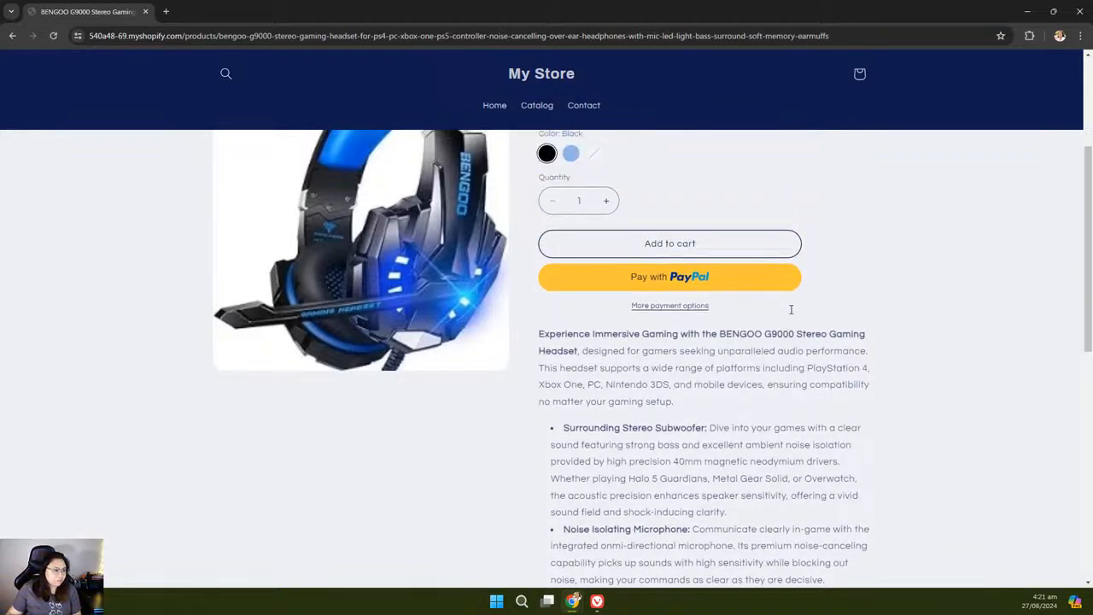
scroll(791, 309, "up", 2)
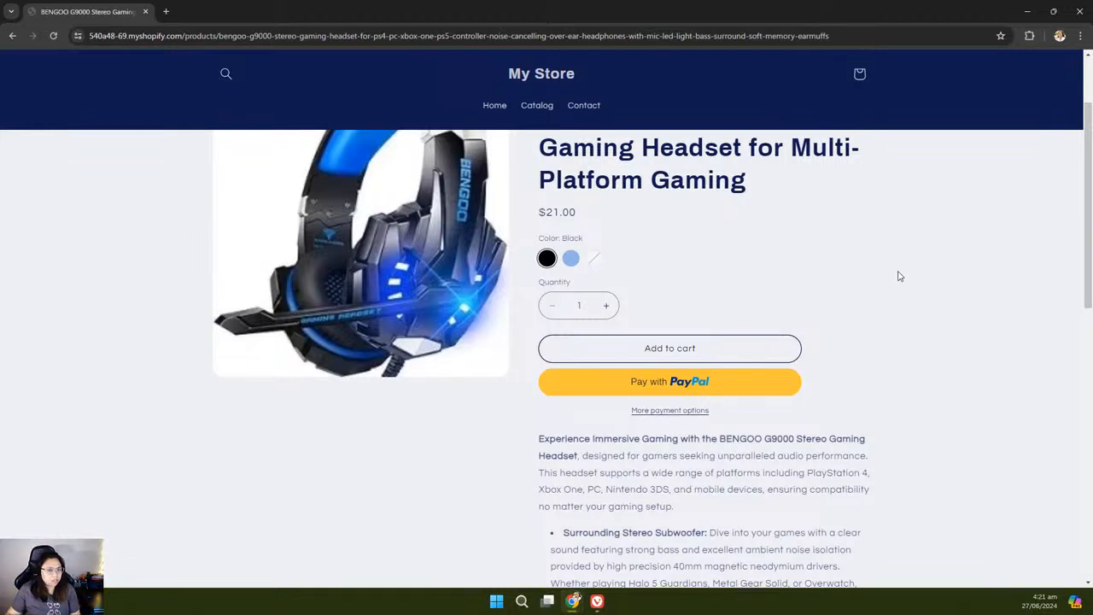
scroll(898, 276, "up", 2)
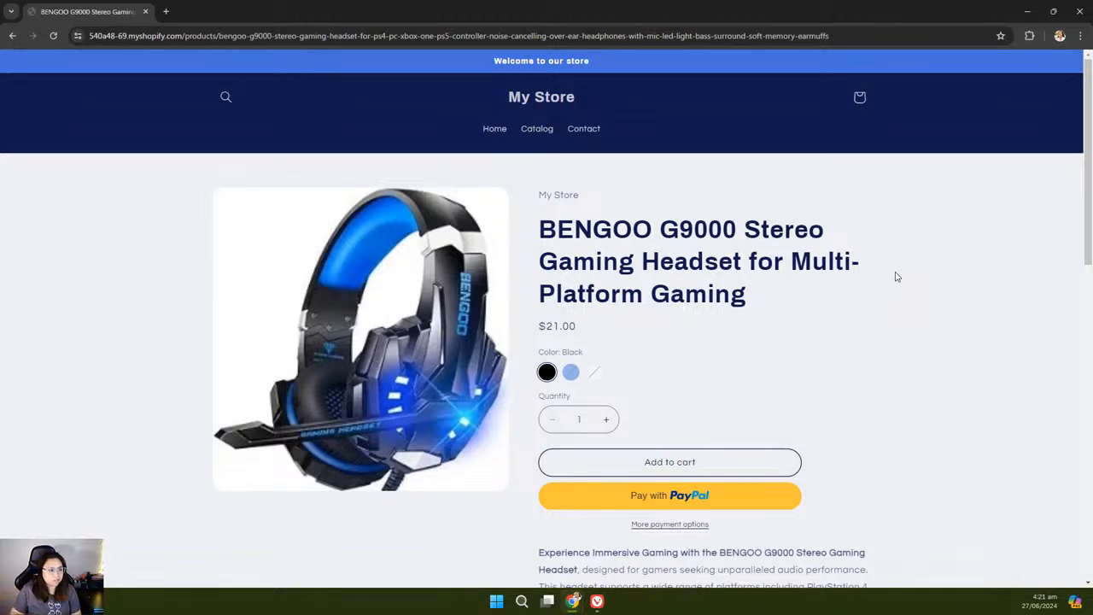
scroll(837, 312, "down", 3)
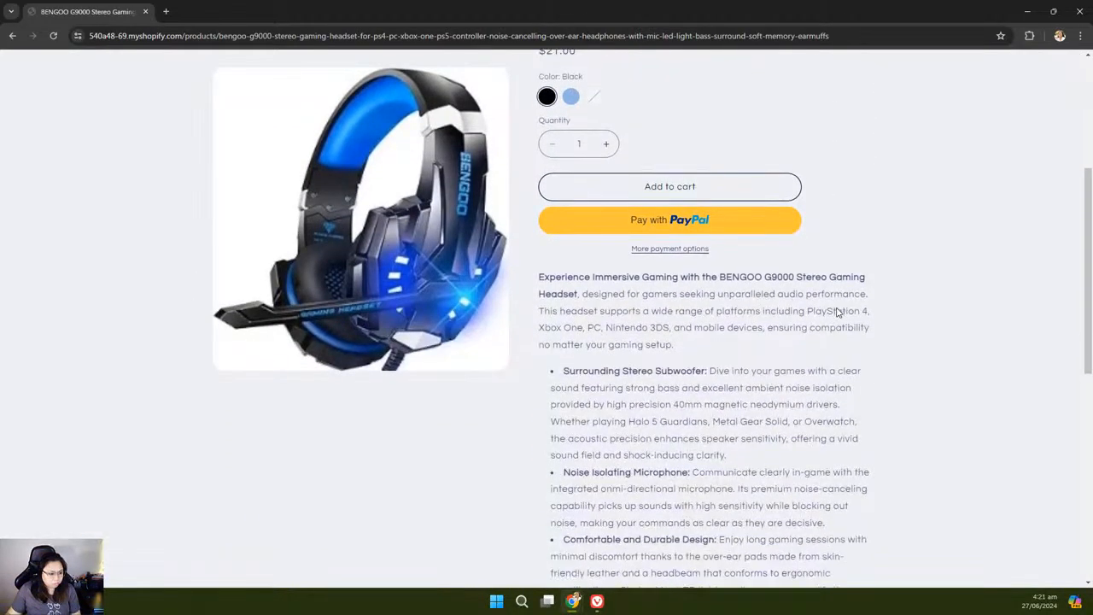
scroll(837, 312, "down", 3)
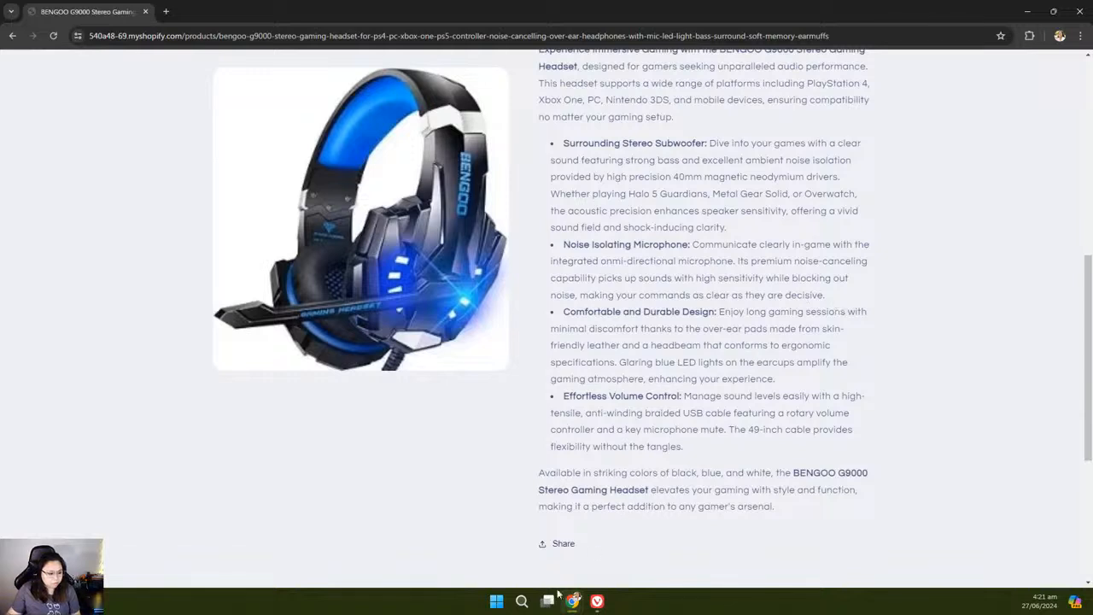
Step: Switch back to the SmythOS agent builder and bring the connected components from Image Description Manager to Update Title and Desc into view
mouse_move(572, 601)
left_click(521, 570)
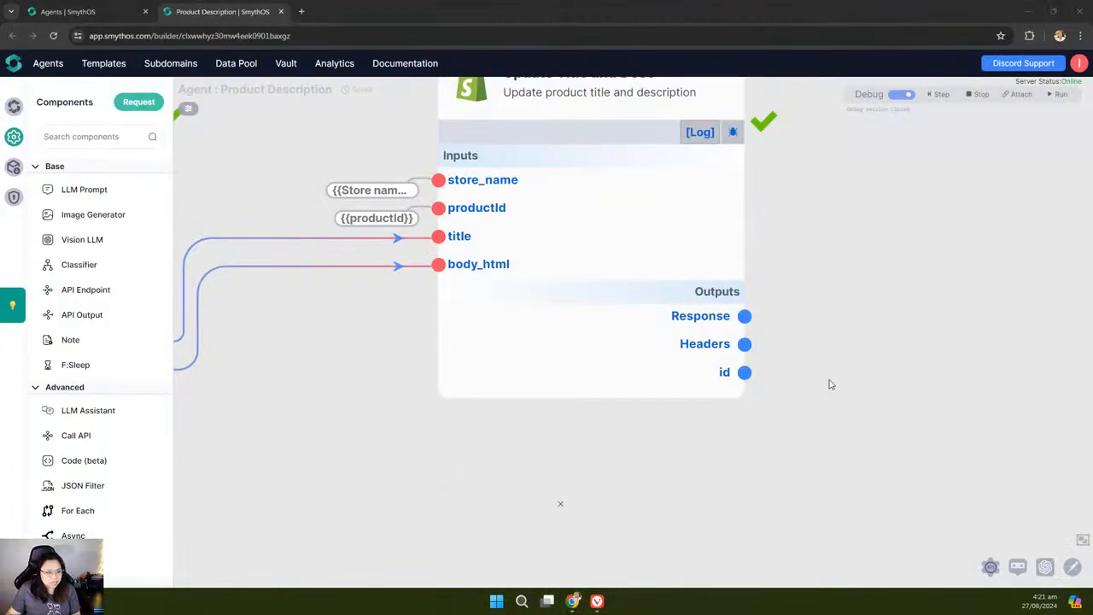
scroll(913, 313, "down", 3)
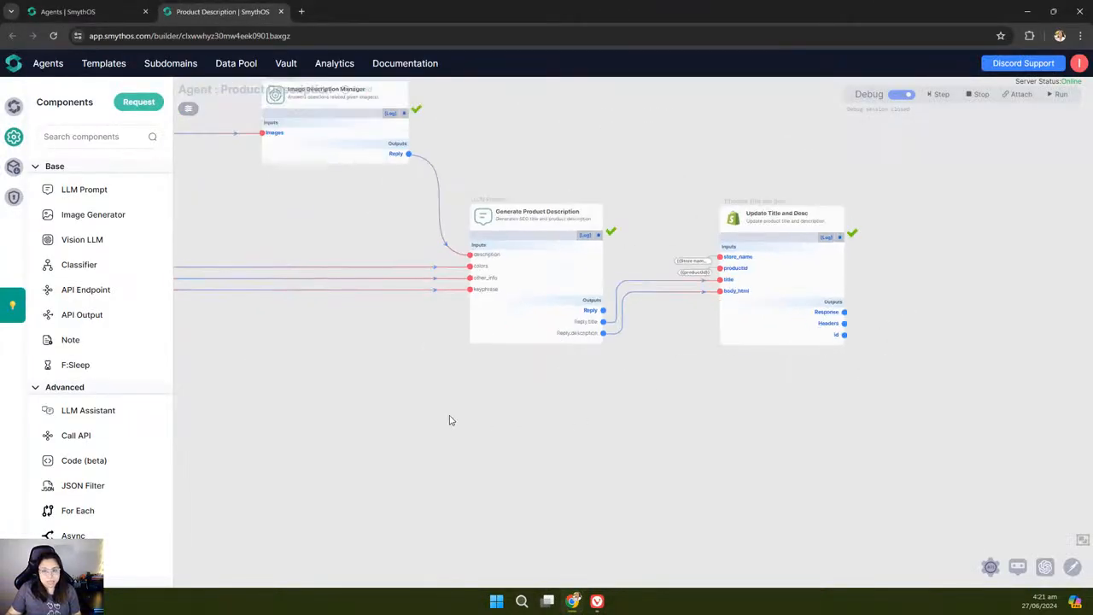